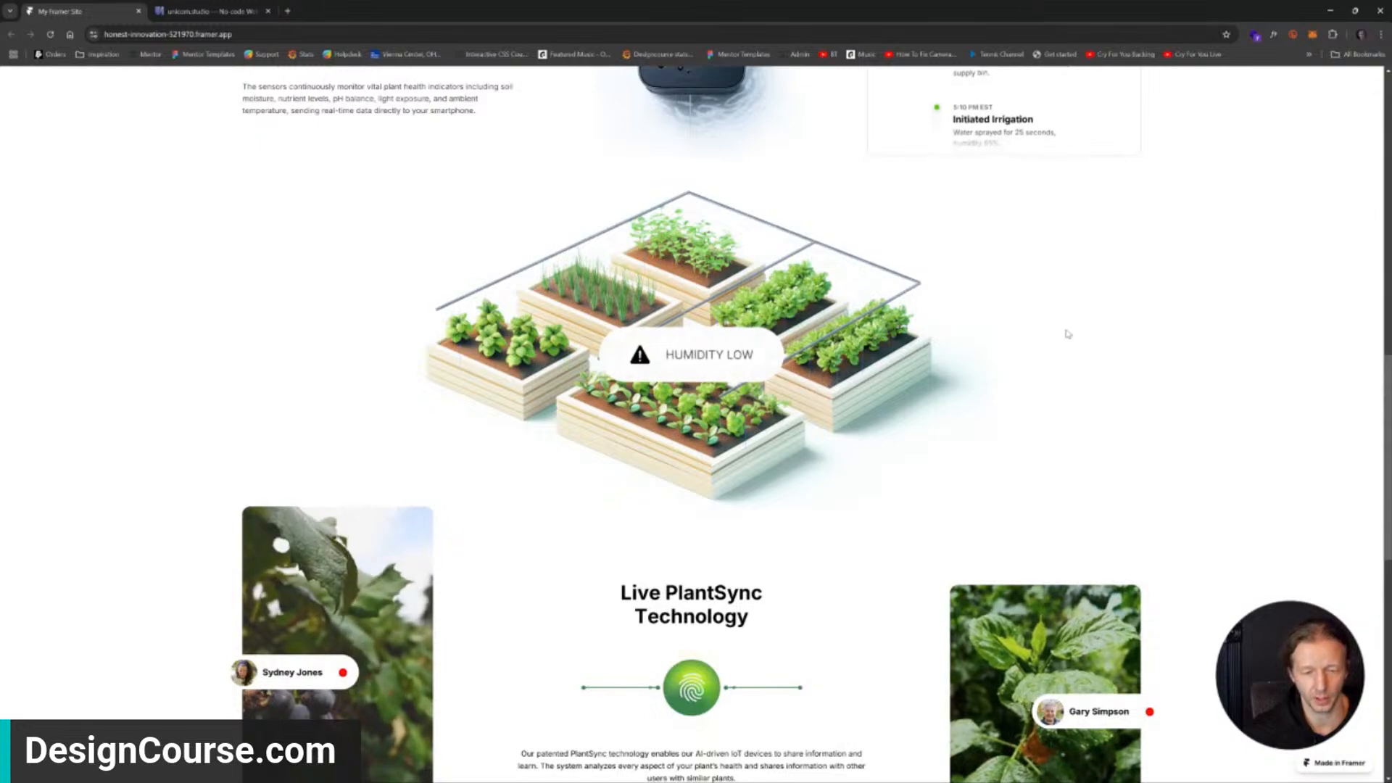
Review the published greenthumb page from the raised garden beds to the footer, then return to the hero section.
scroll(1153, 342, "down", 2)
scroll(1158, 341, "down", 3)
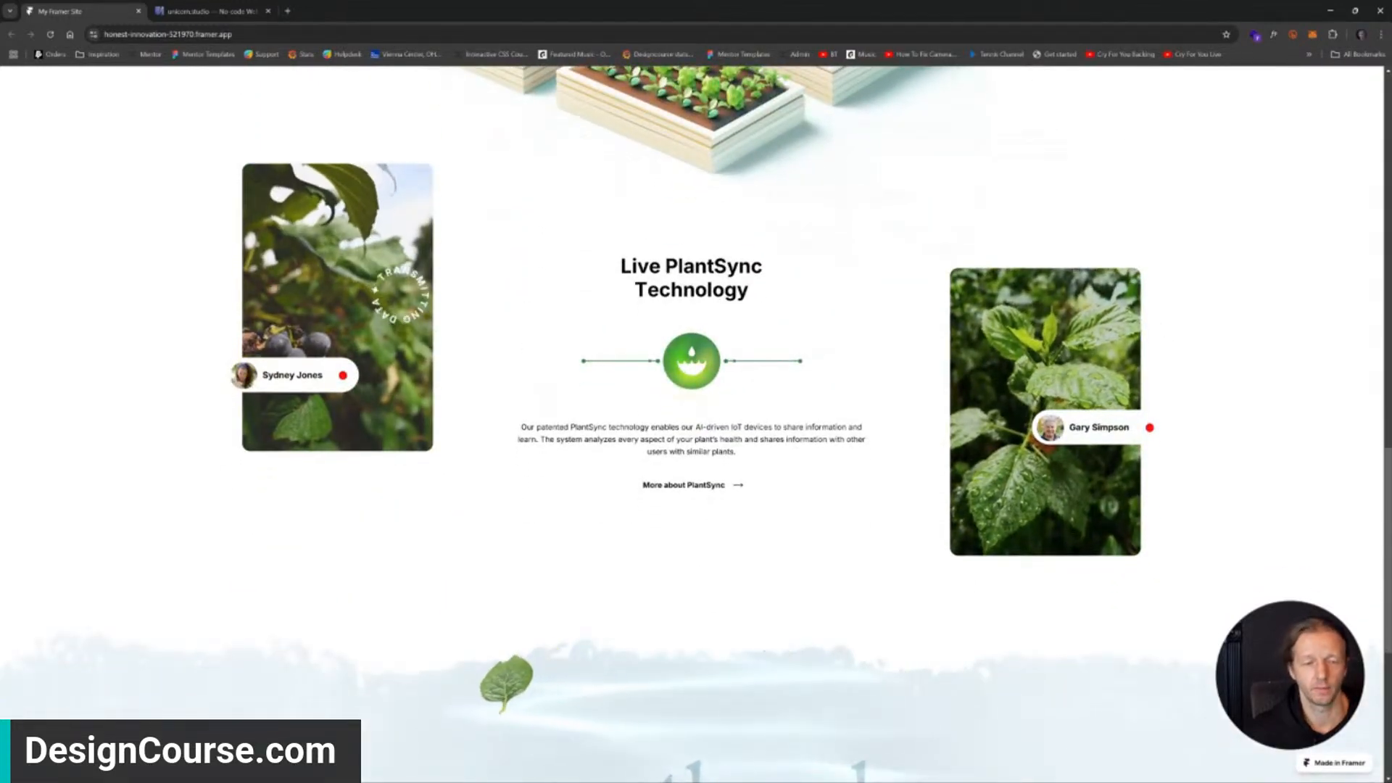
scroll(459, 341, "down", 2)
scroll(482, 349, "down", 4)
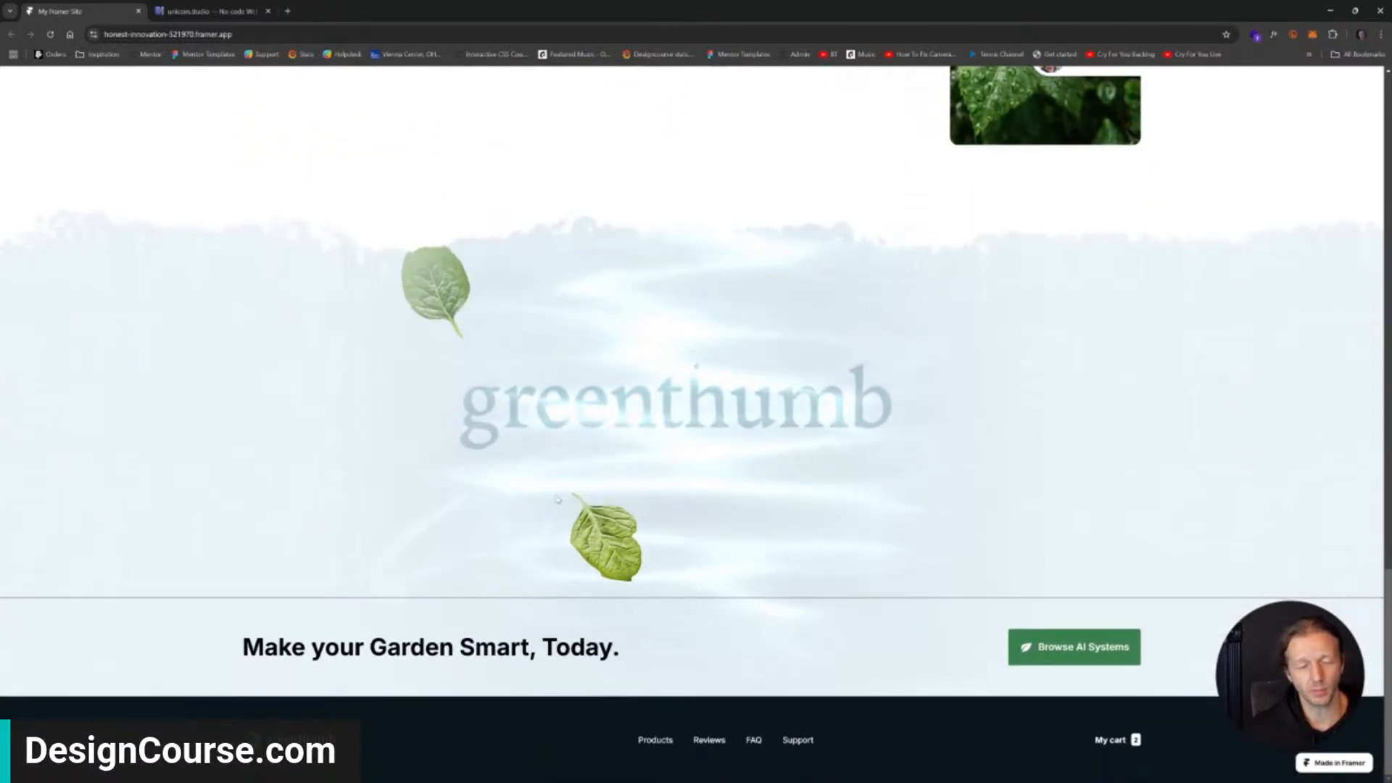
scroll(808, 321, "up", 2)
scroll(808, 321, "up", 15)
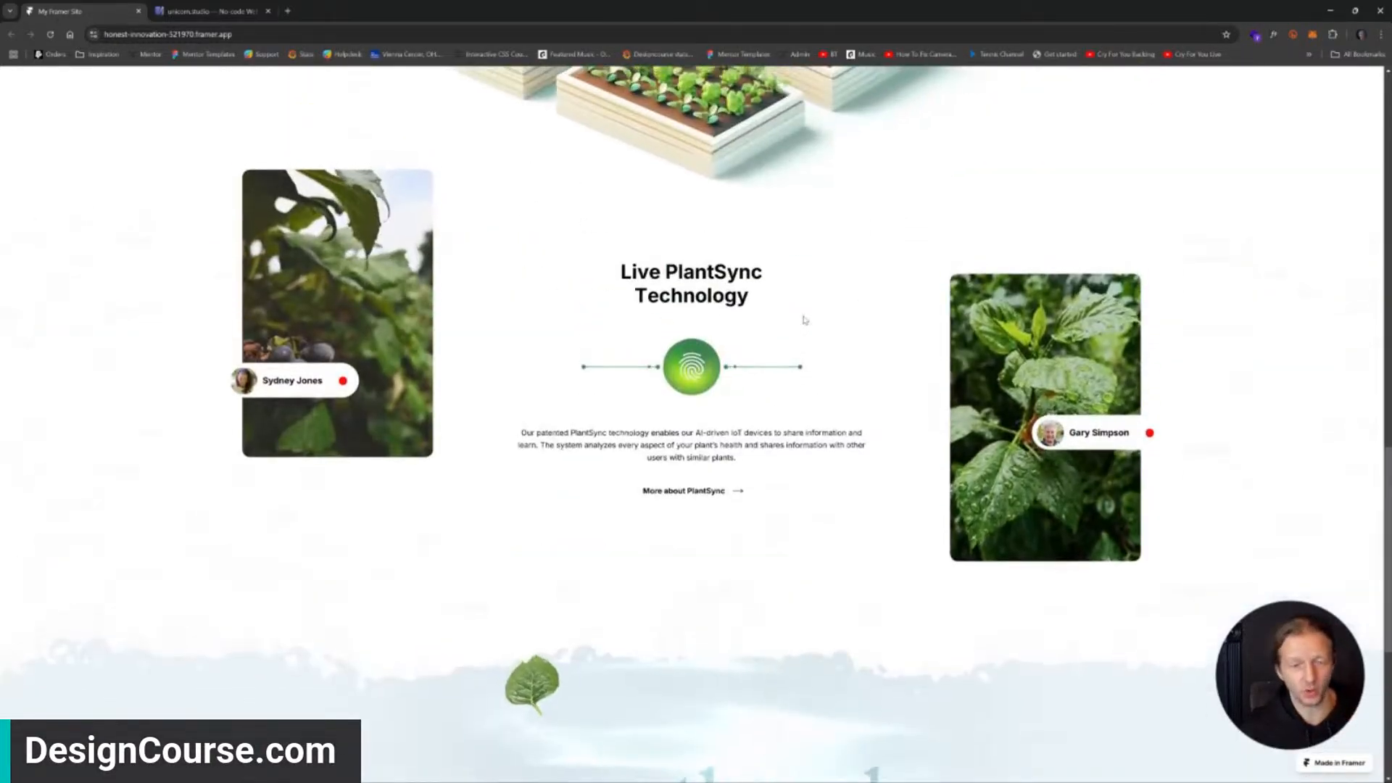
scroll(804, 320, "up", 6)
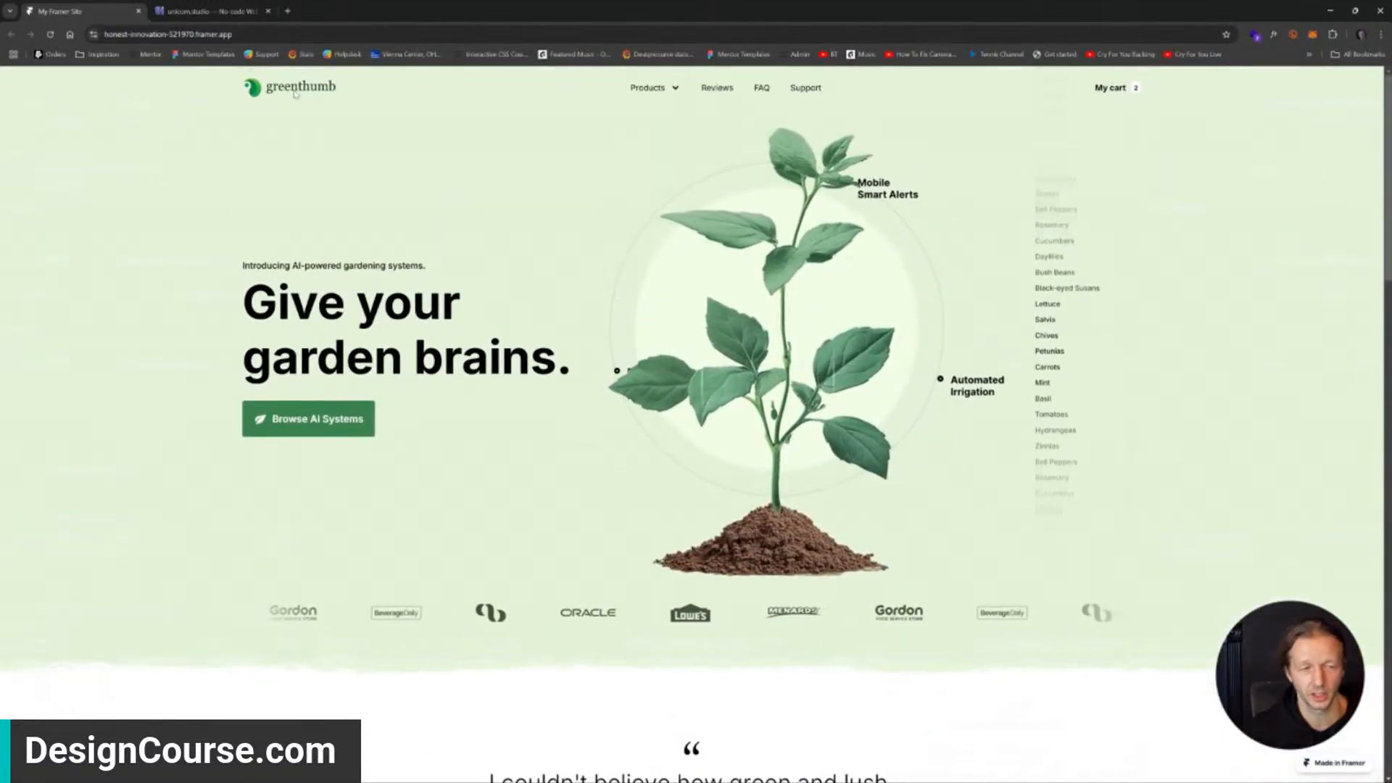
Switch to Illustrator and examine the final greenthumb logo's leaf-shaped mark up close.
mouse_move(864, 780)
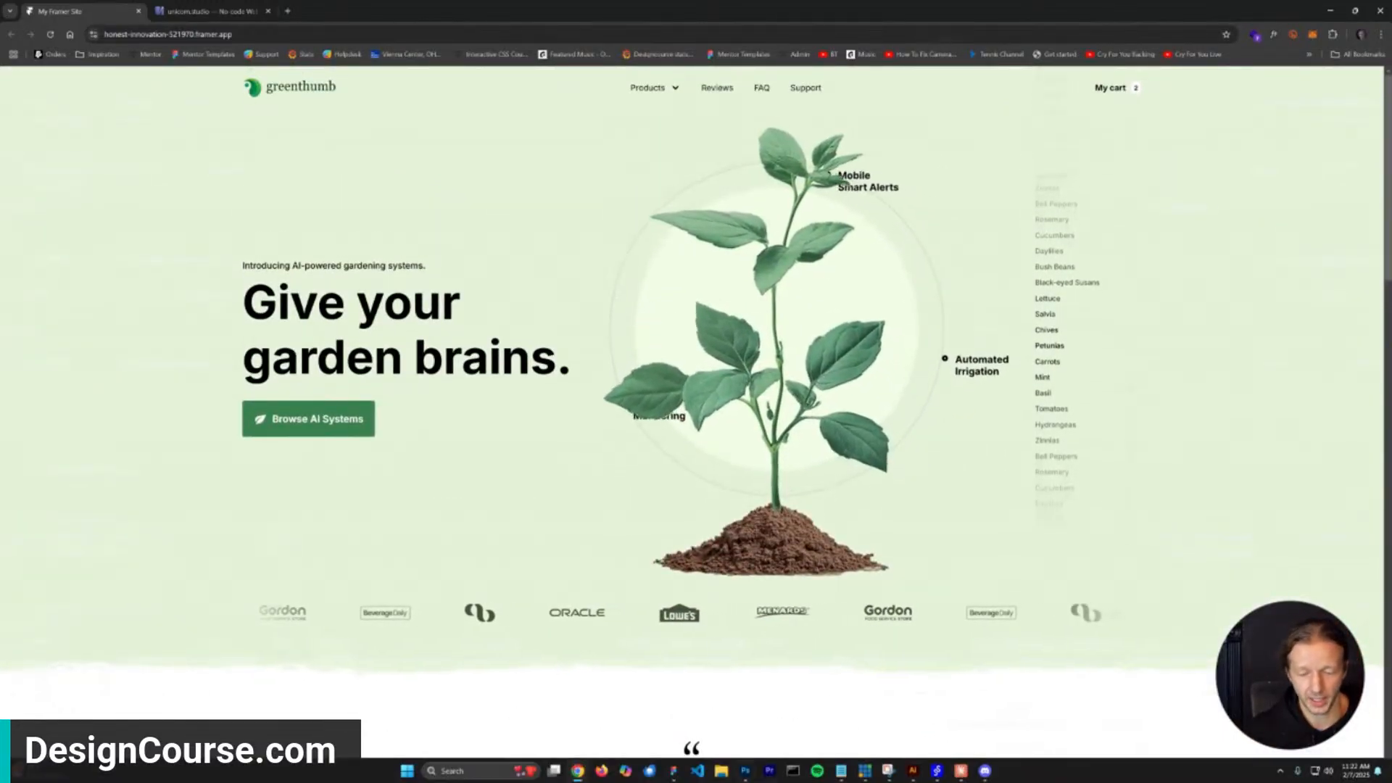
left_click(911, 773)
left_click(413, 324)
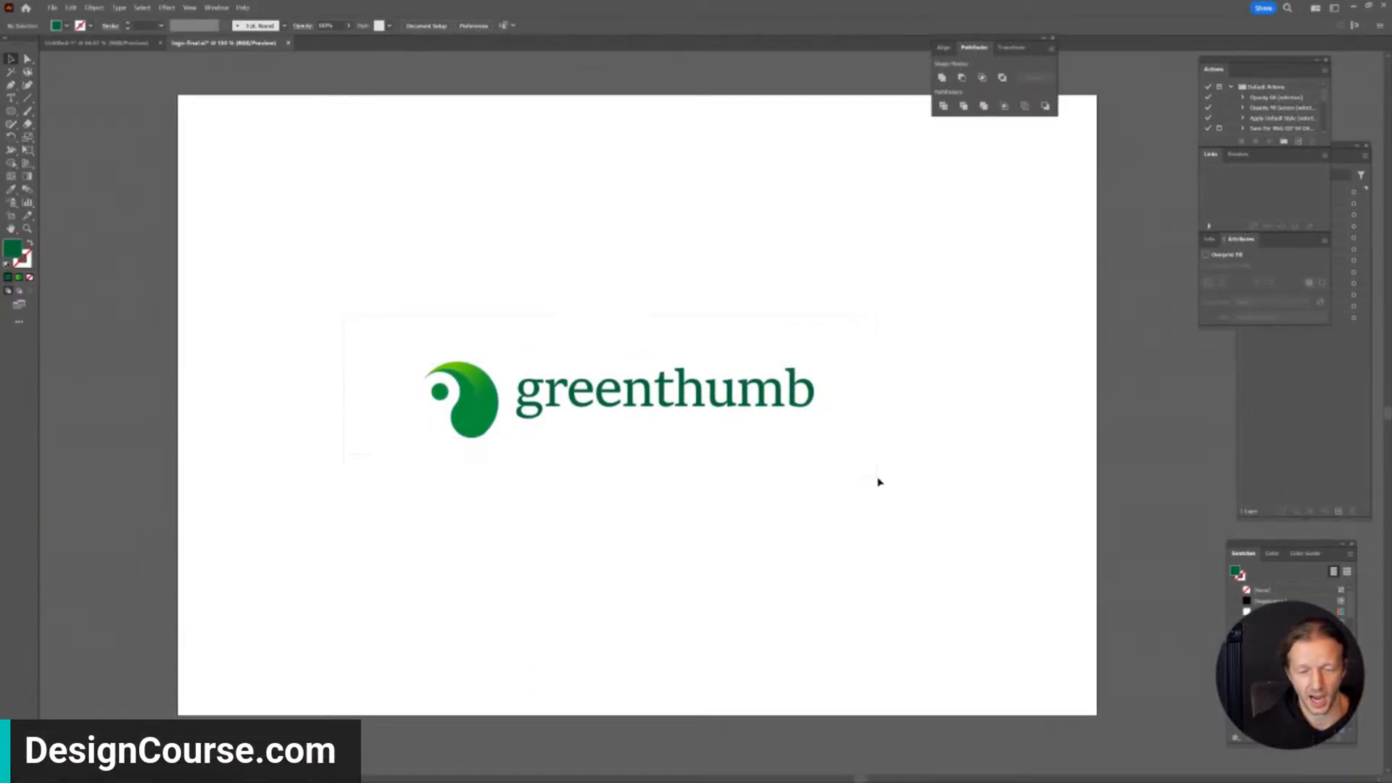
scroll(544, 438, "left", 2)
scroll(521, 433, "up", 3)
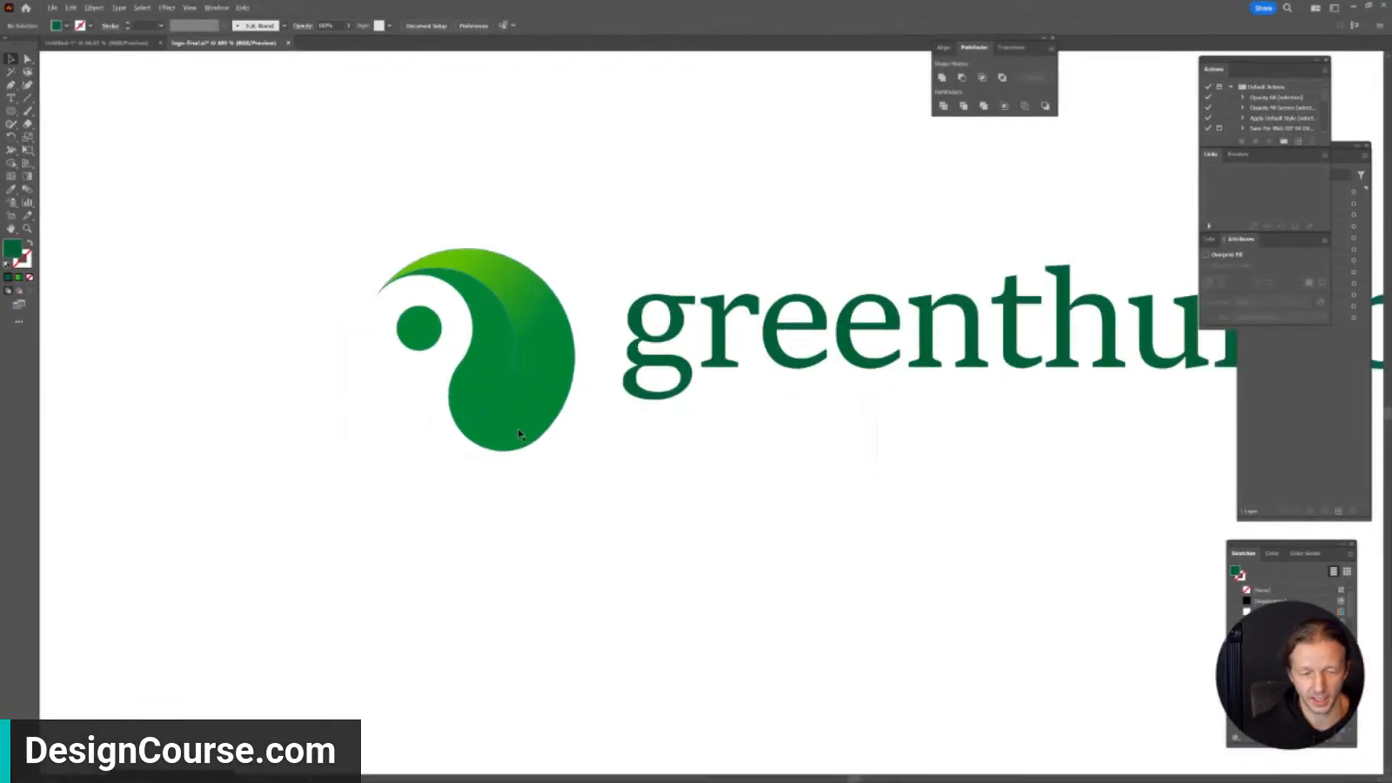
Examine the logo's circle construction and the alternative greenthumb wordmark drafts elsewhere in the document.
scroll(522, 435, "down", 7)
left_click_drag(507, 468, 696, 420)
scroll(371, 442, "up", 5)
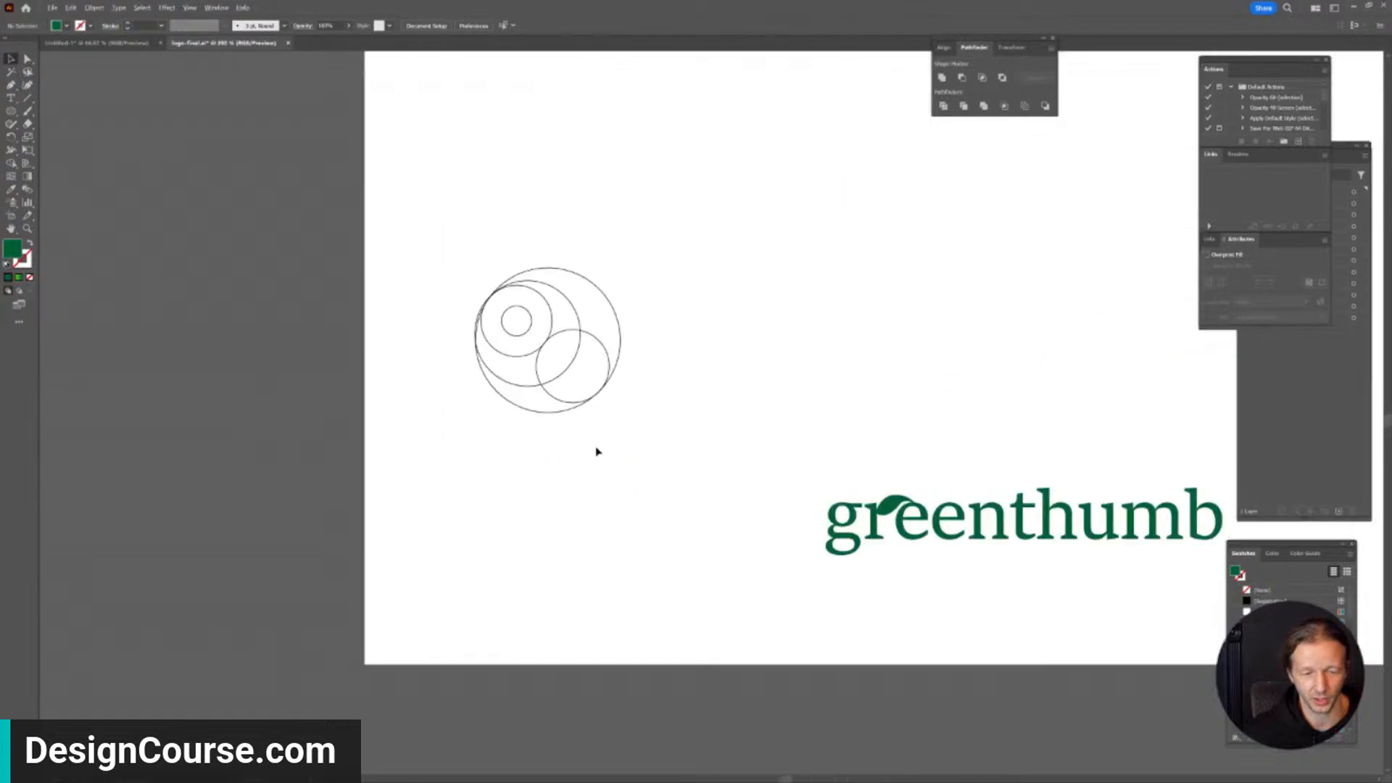
scroll(597, 452, "up", 1)
left_click_drag(568, 284, 679, 427)
left_click(707, 406)
left_click_drag(819, 365, 375, 442)
left_click_drag(1160, 362, 664, 361)
scroll(831, 323, "down", 4)
left_click_drag(880, 318, 515, 361)
left_click_drag(702, 324, 752, 325)
scroll(762, 340, "up", 1)
scroll(762, 340, "up", 2)
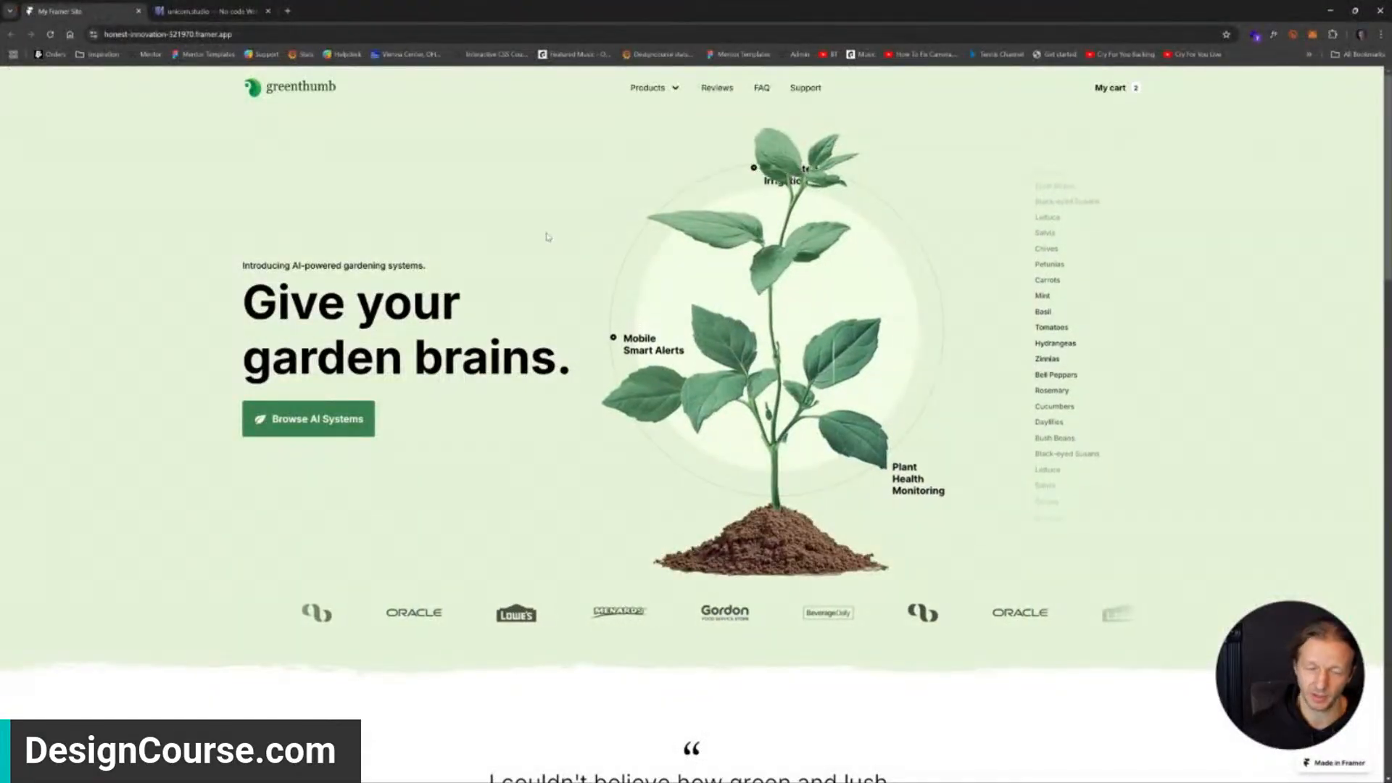
Switch to Figma and examine the GreenThumb Project home page design from the hero section down to the footer.
left_click(681, 777)
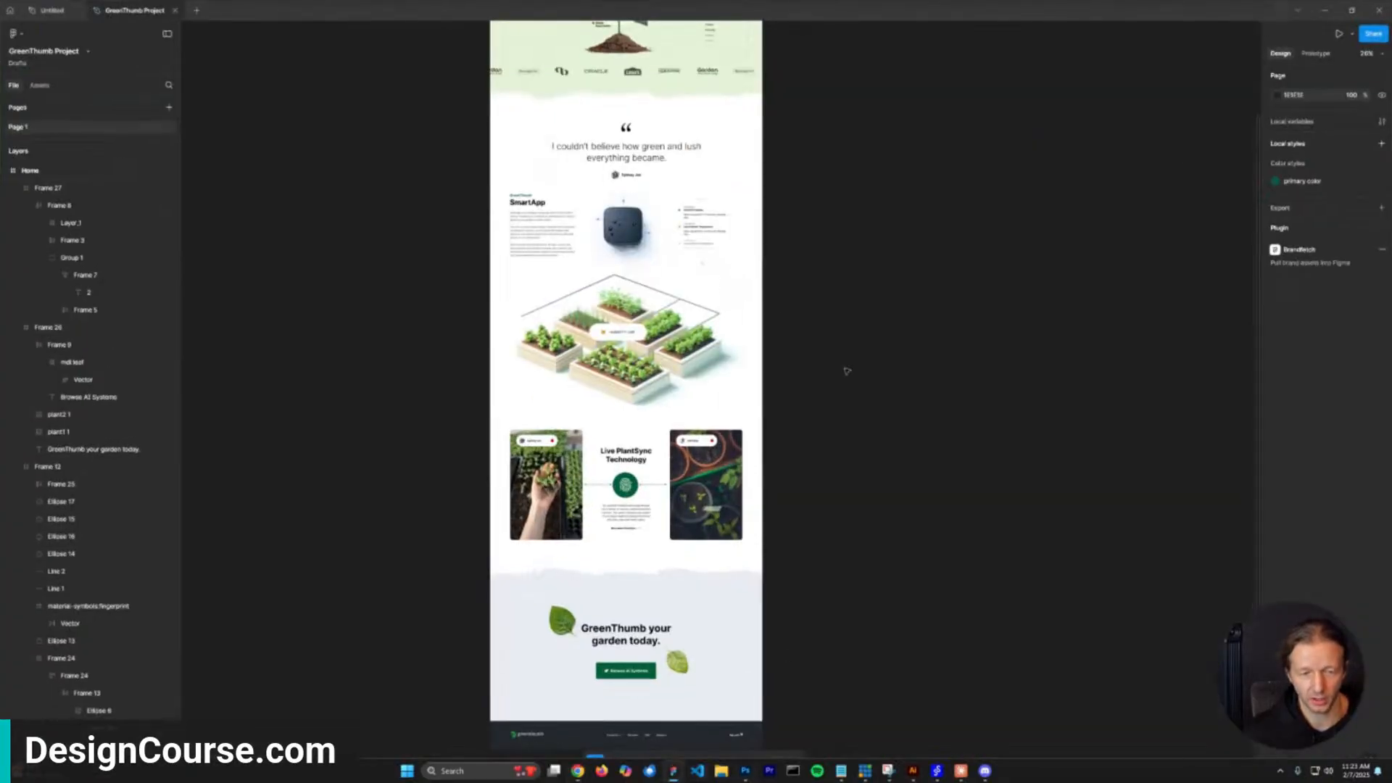
scroll(848, 348, "up", 5)
scroll(631, 225, "up", 8)
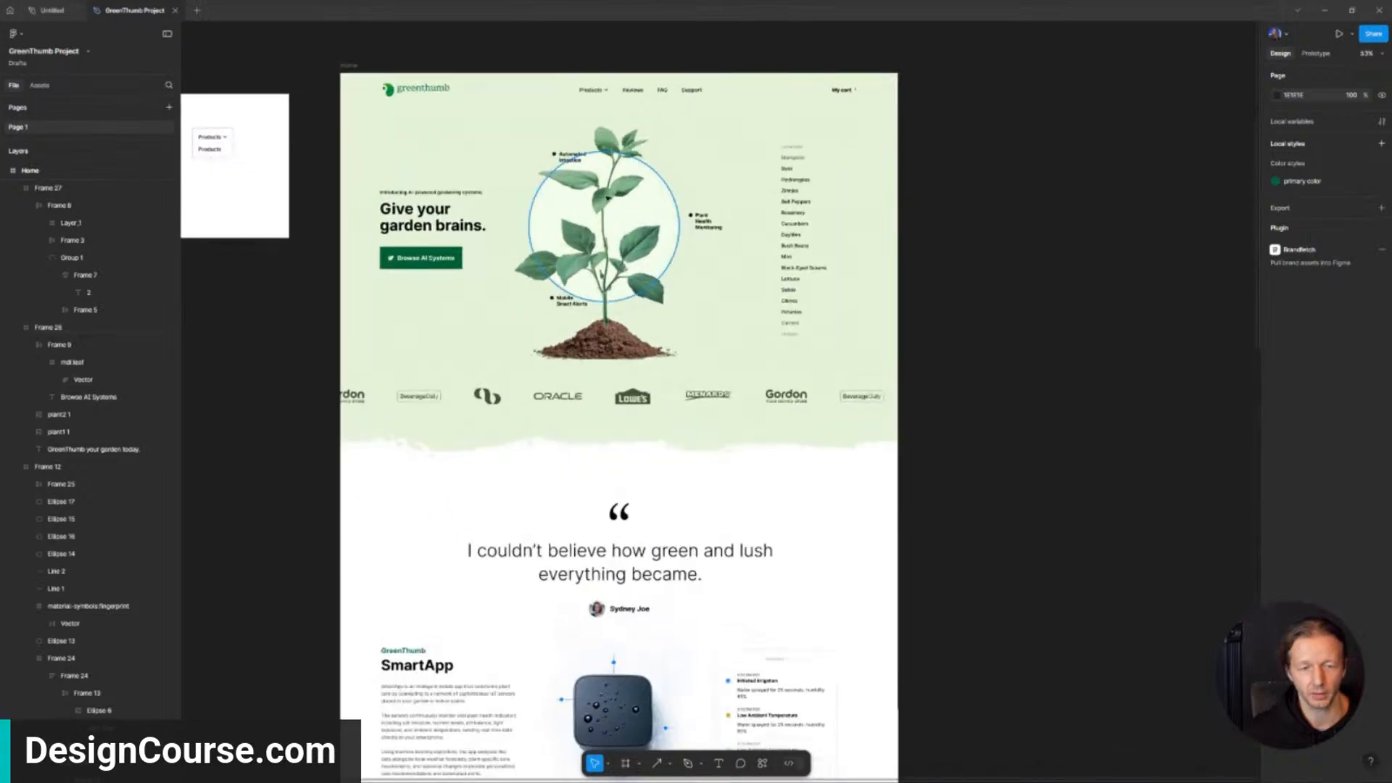
scroll(763, 234, "up", 2)
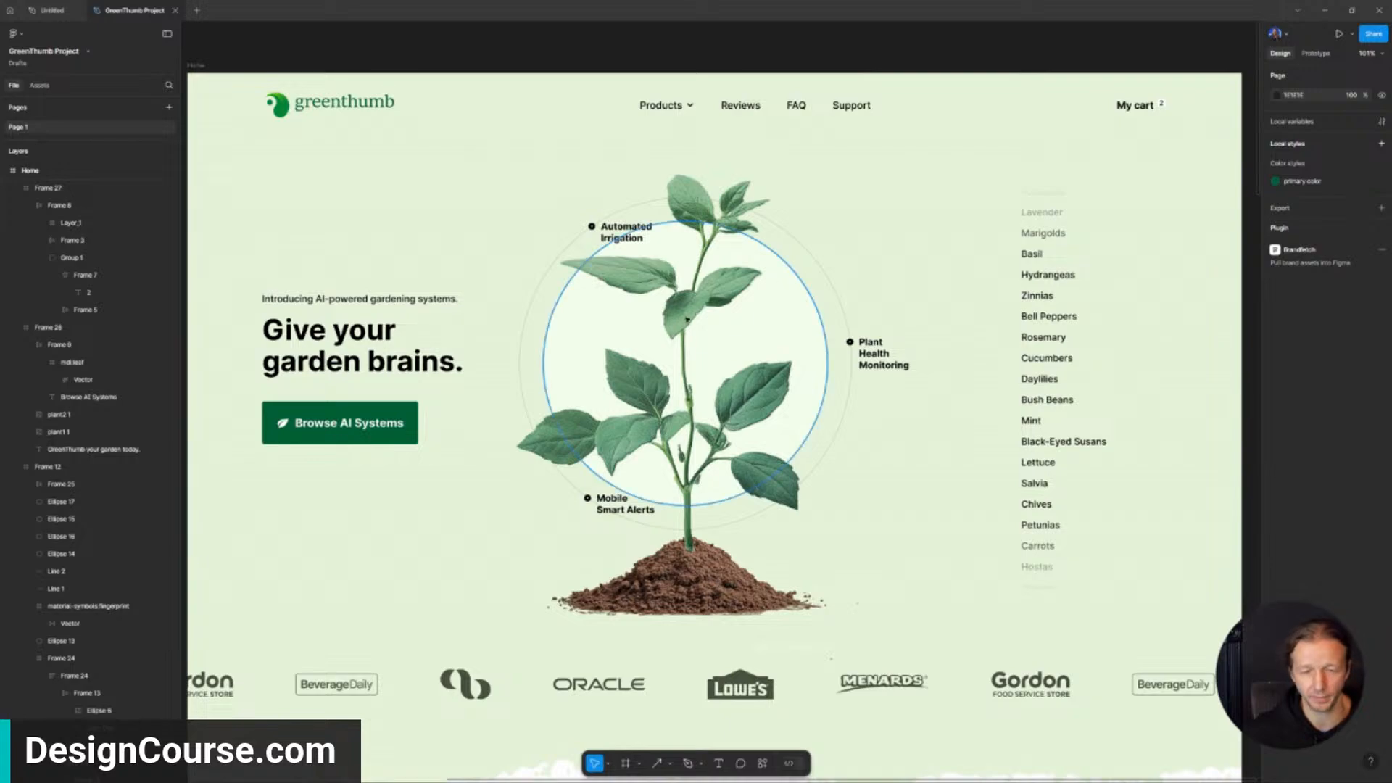
scroll(695, 391, "down", 3)
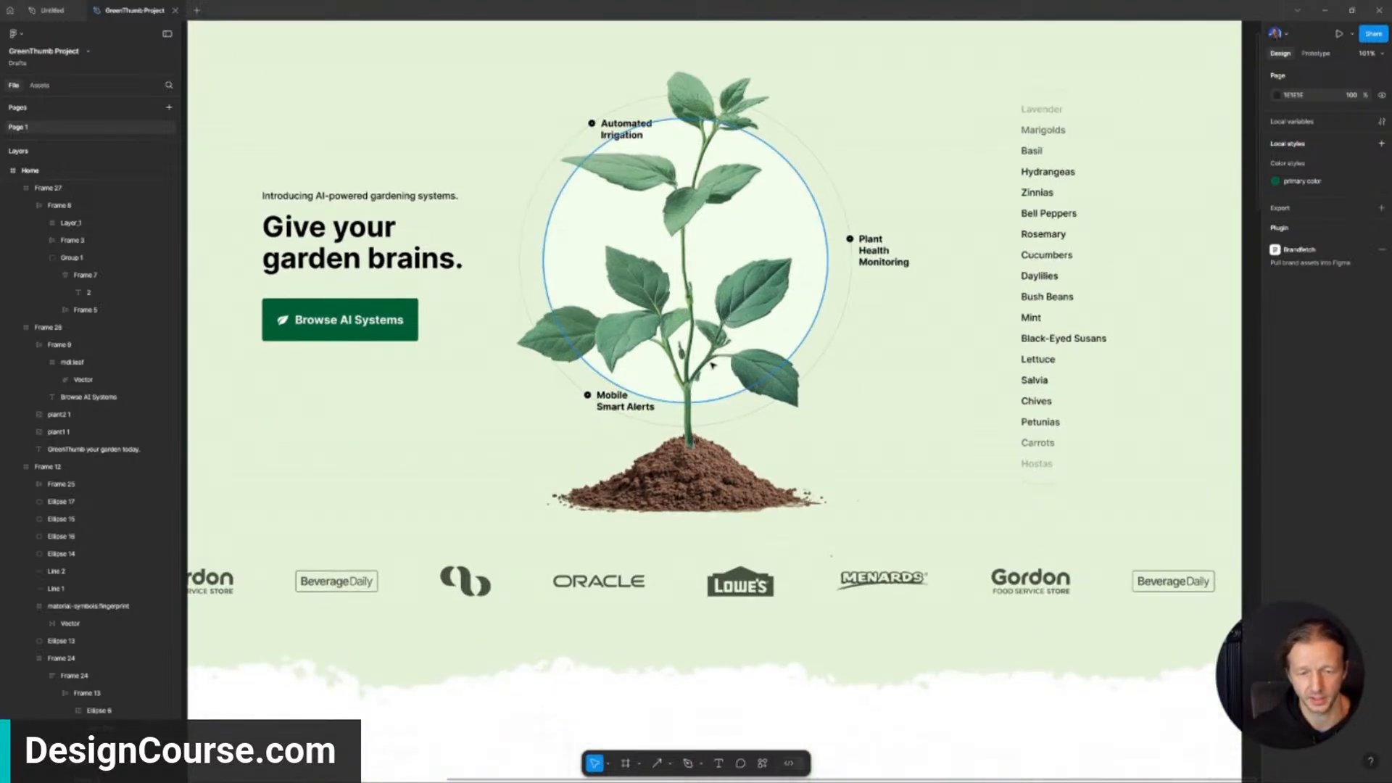
scroll(679, 334, "down", 15)
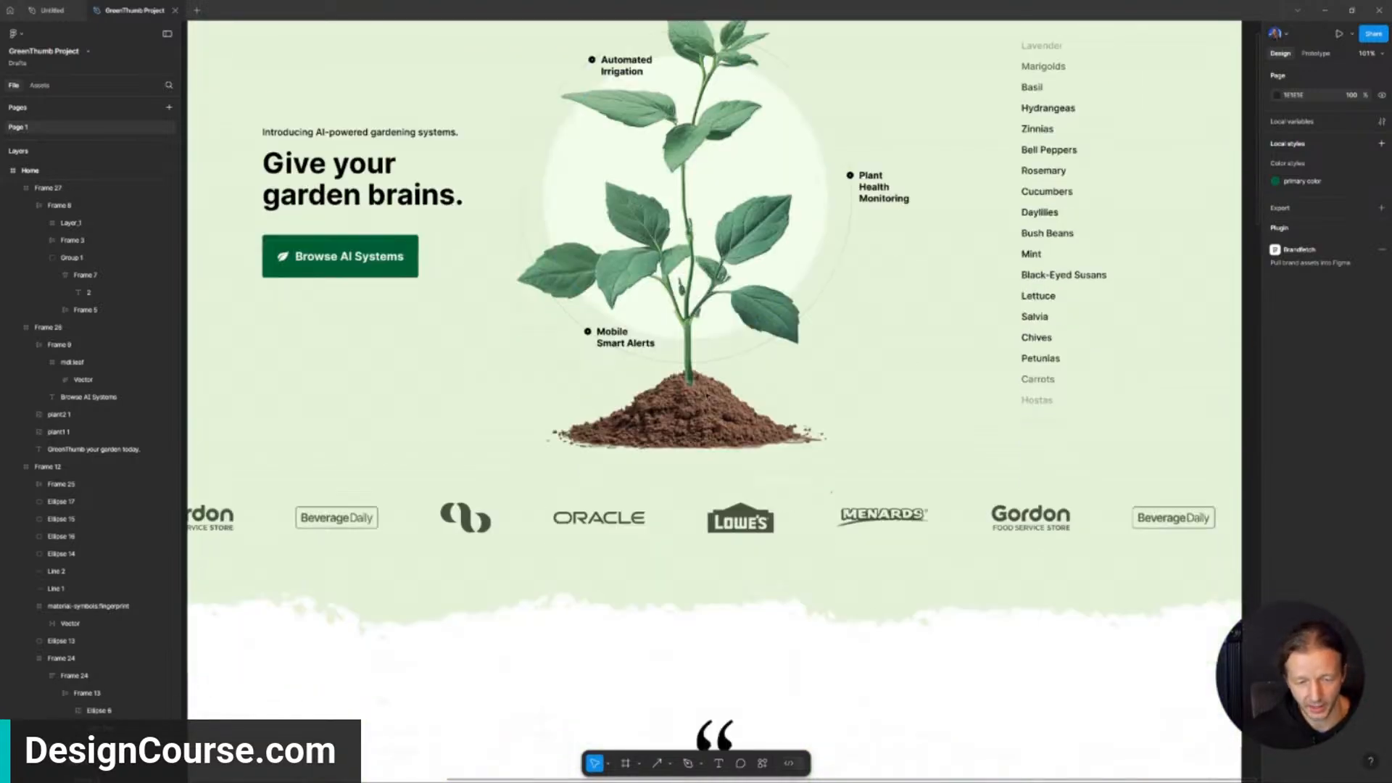
scroll(714, 375, "down", 12)
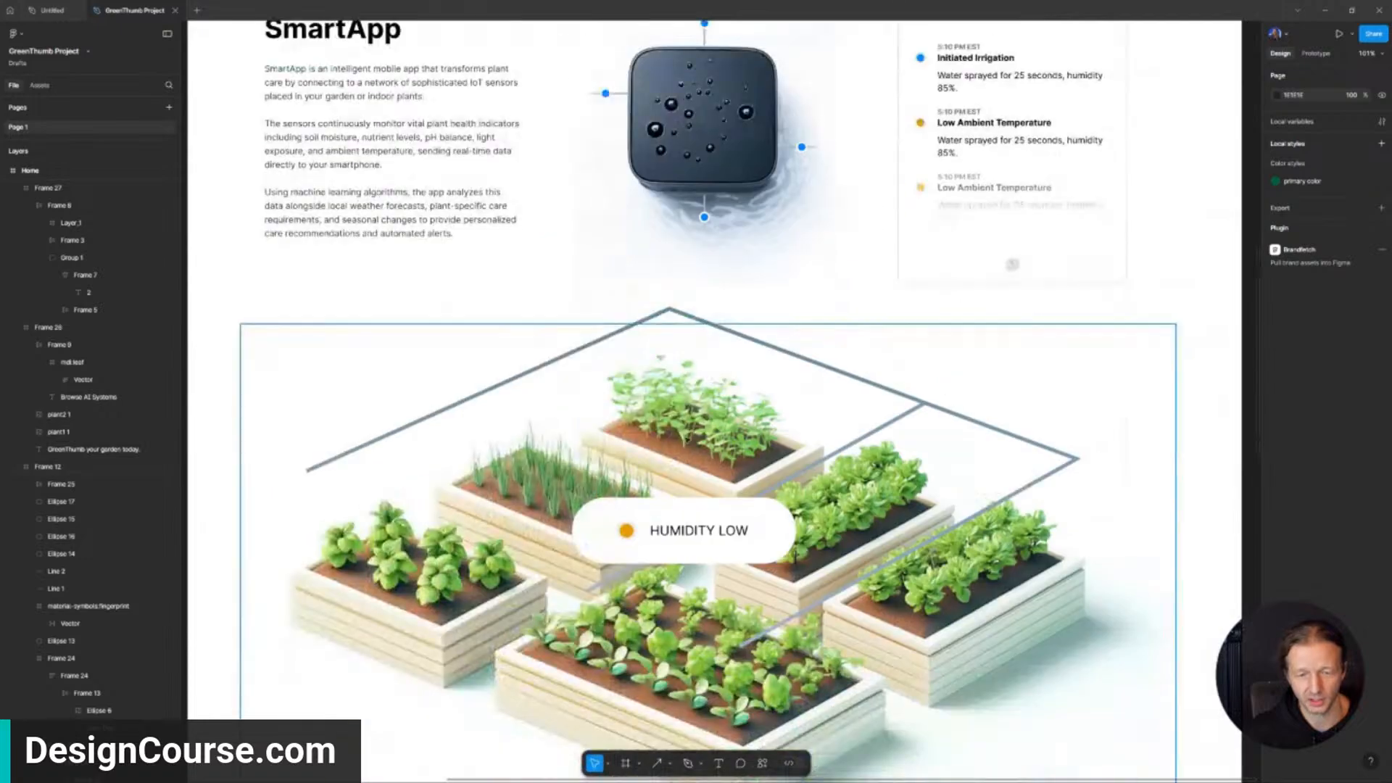
scroll(682, 348, "down", 3)
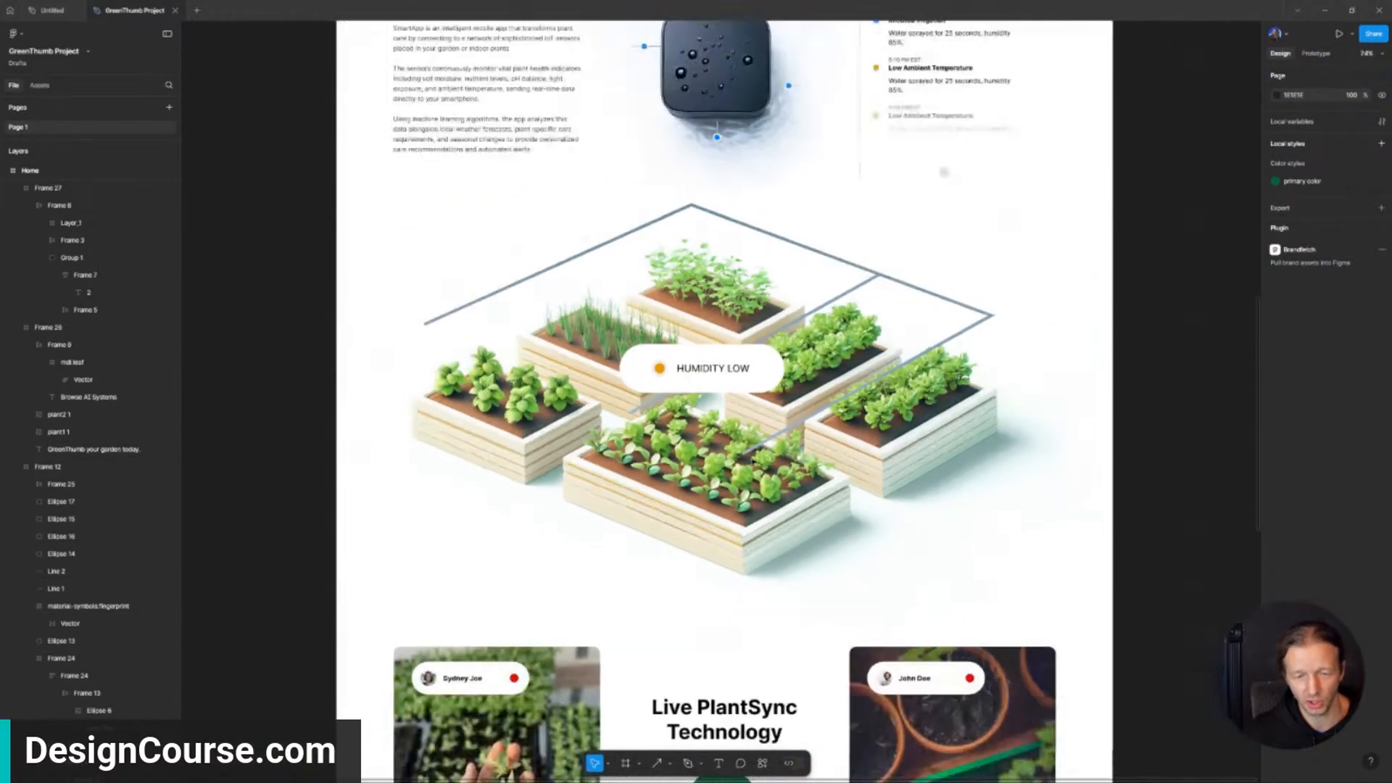
scroll(688, 333, "down", 6)
scroll(681, 311, "down", 10)
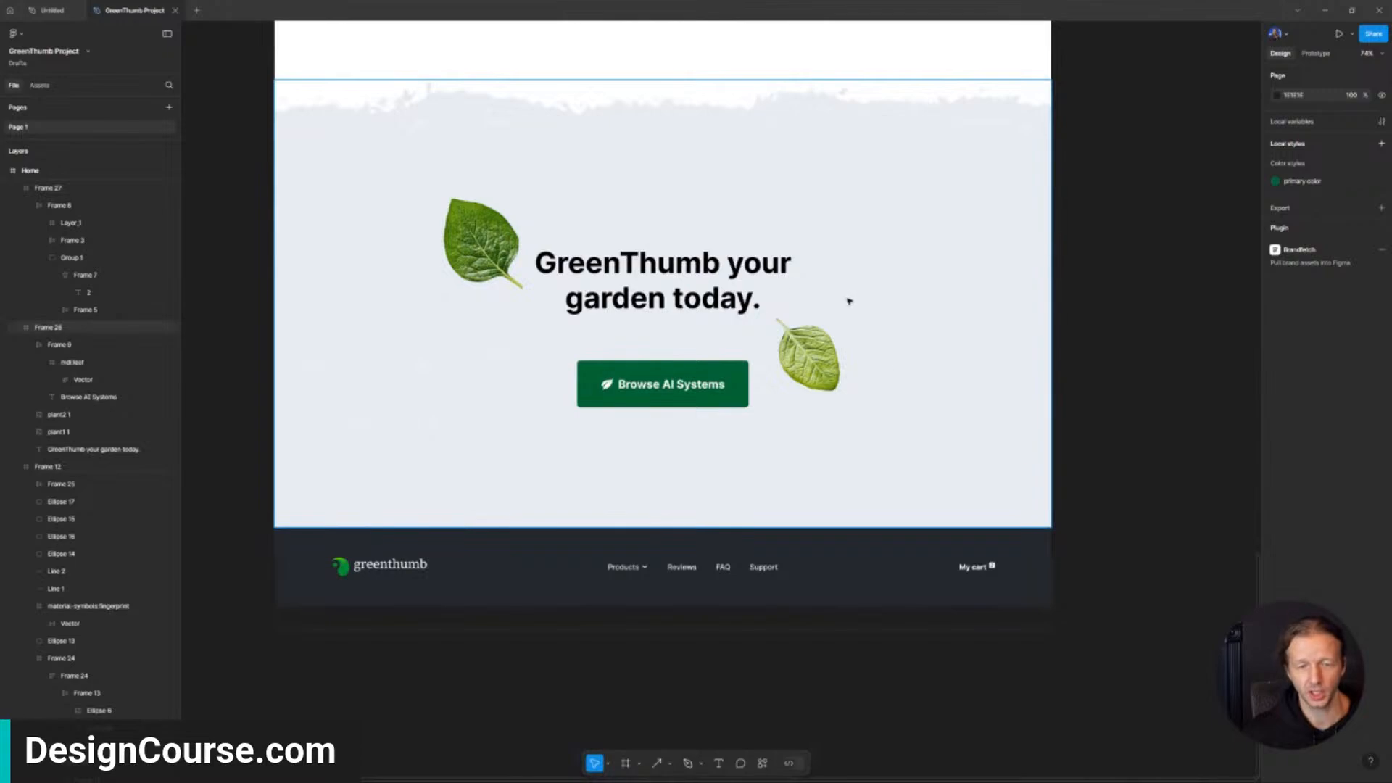
Switch back to the My Framer Site page in Chrome and compare its sections and animated water area with the design.
mouse_move(579, 776)
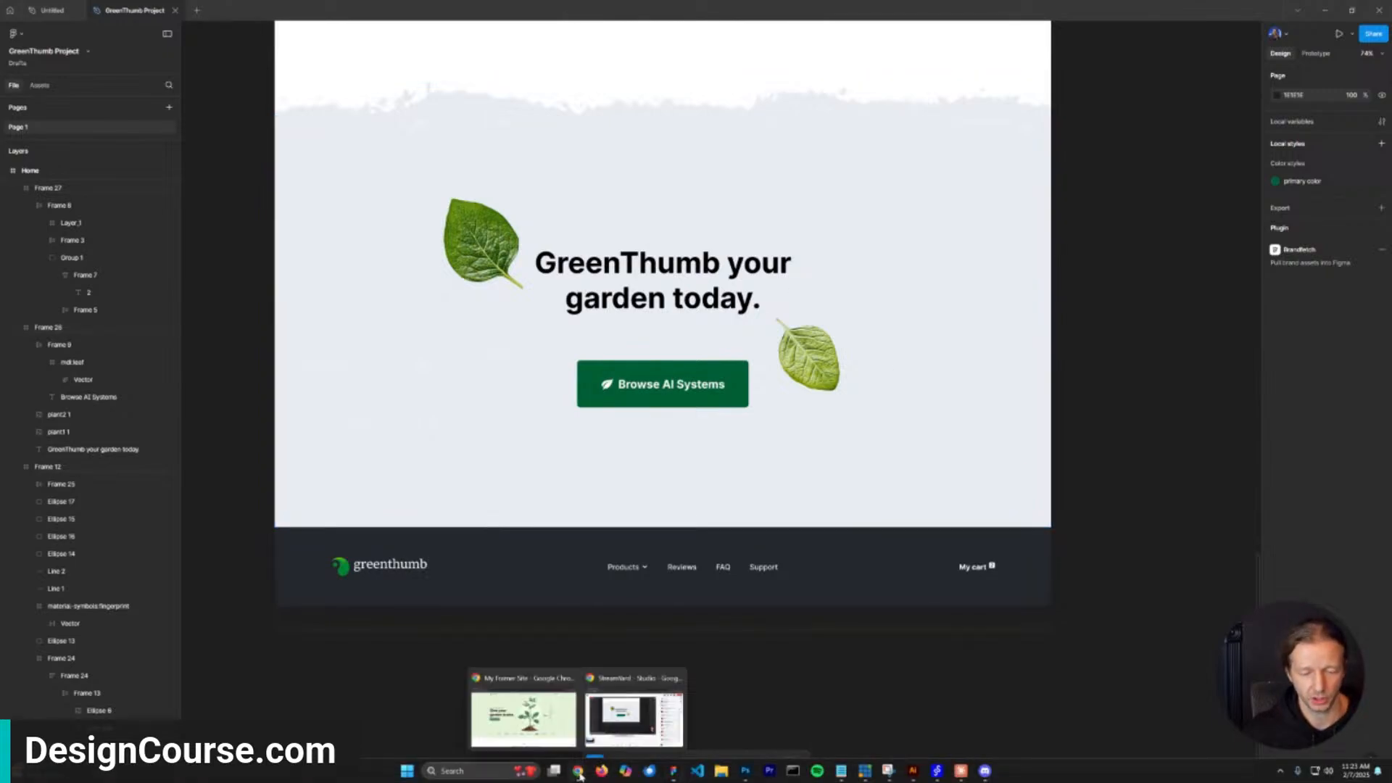
left_click(549, 724)
scroll(786, 404, "down", 10)
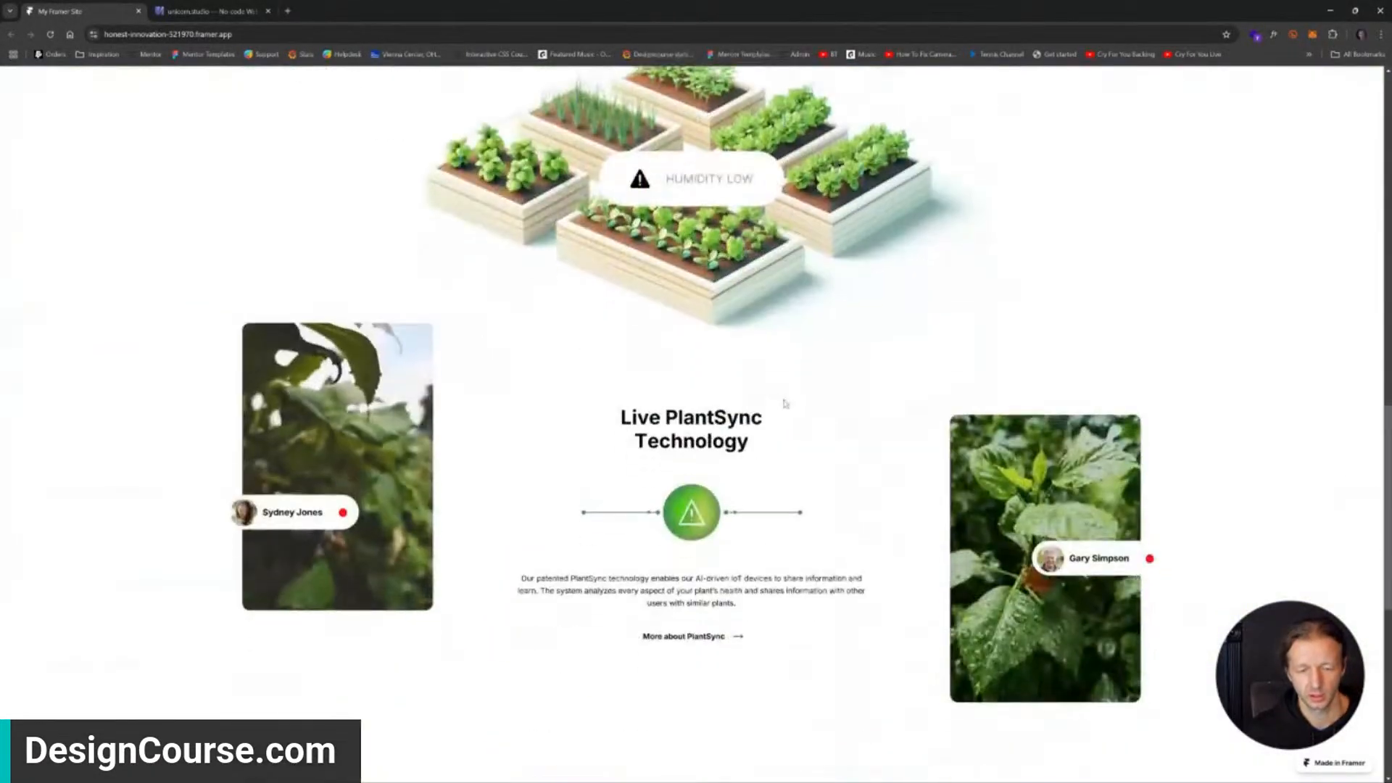
scroll(785, 404, "down", 8)
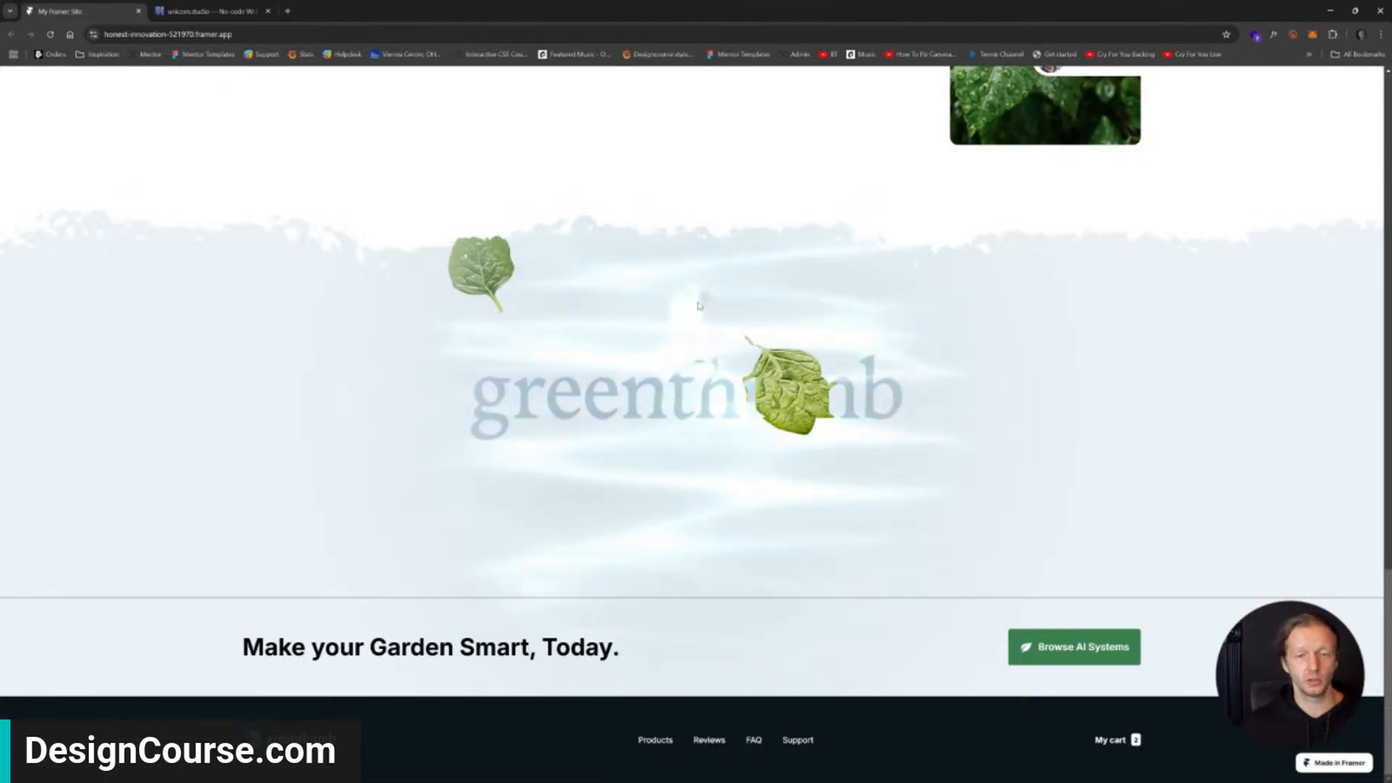
scroll(699, 305, "up", 20)
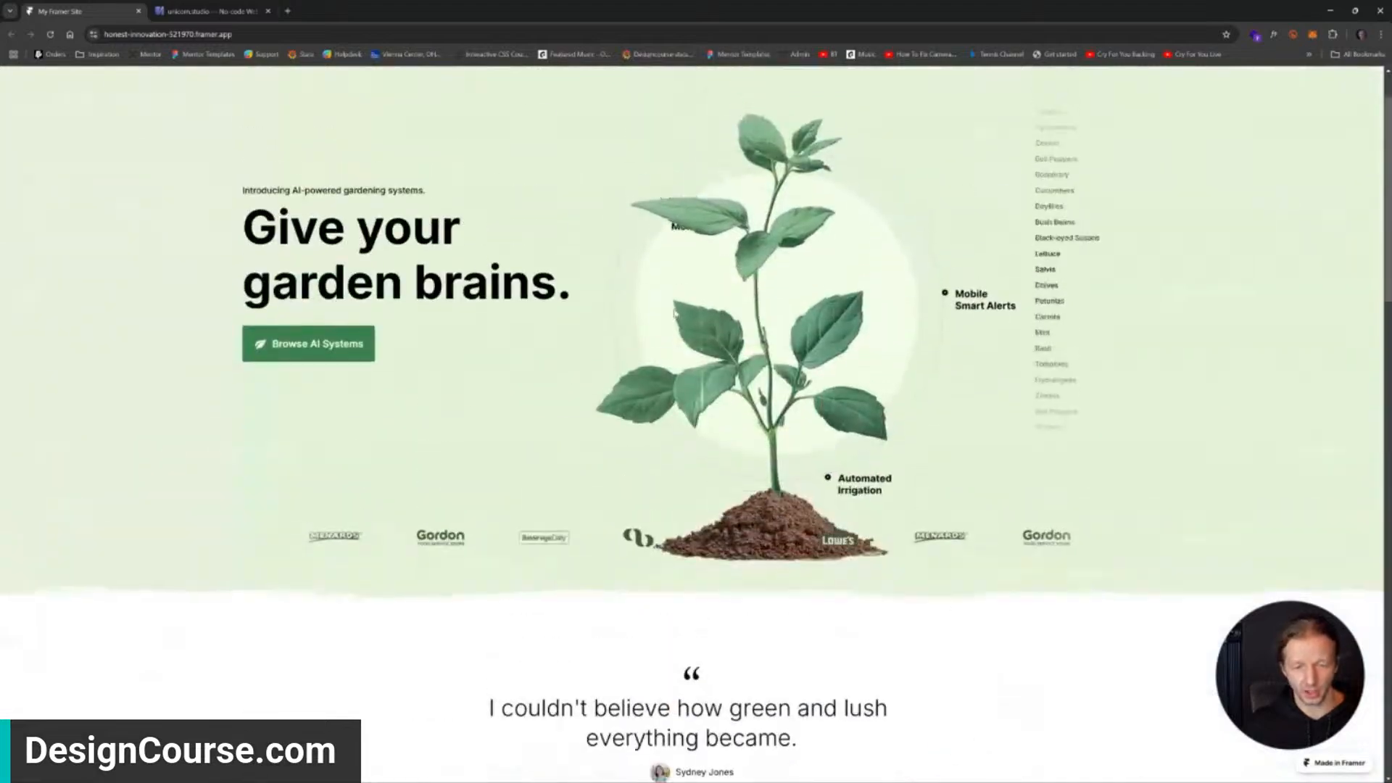
scroll(674, 313, "up", 2)
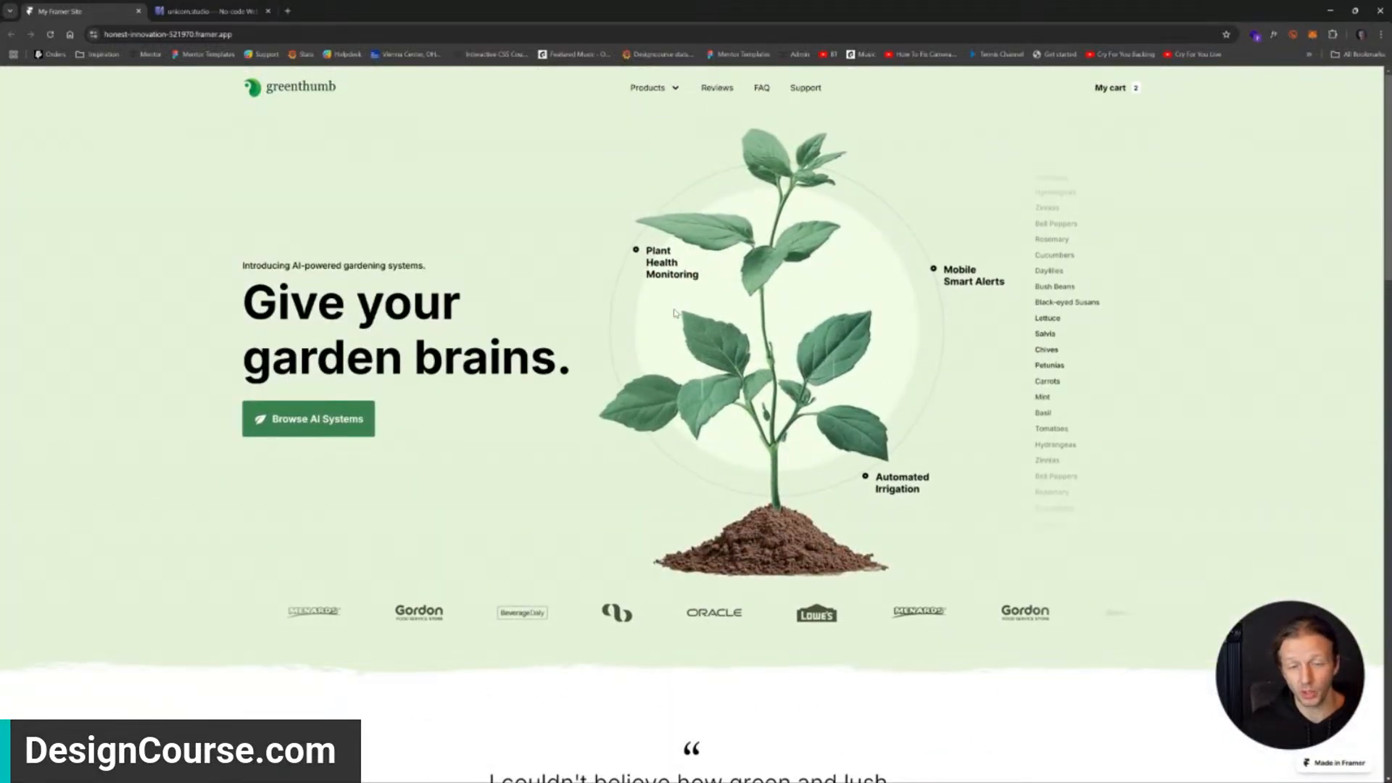
scroll(674, 313, "down", 10)
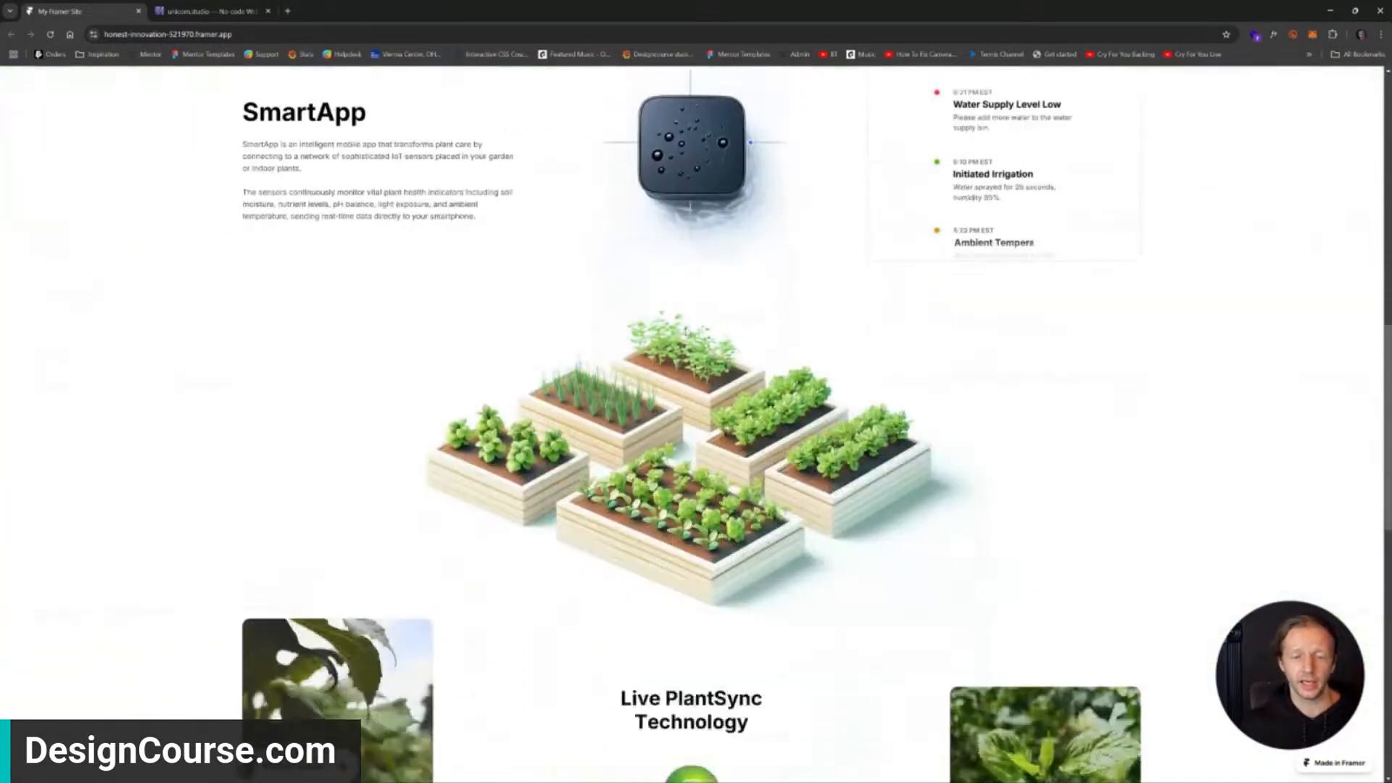
scroll(685, 332, "down", 12)
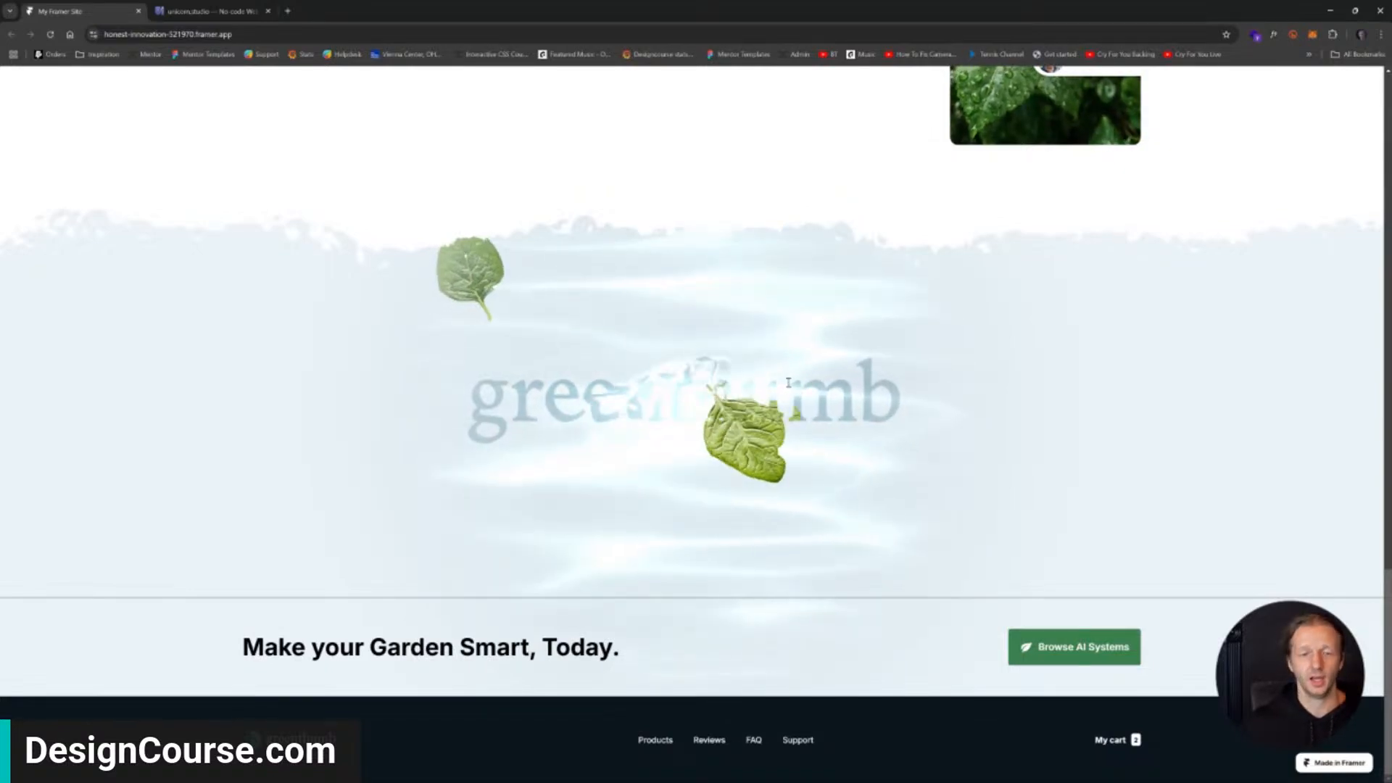
scroll(800, 256, "up", 6)
scroll(801, 256, "up", 5)
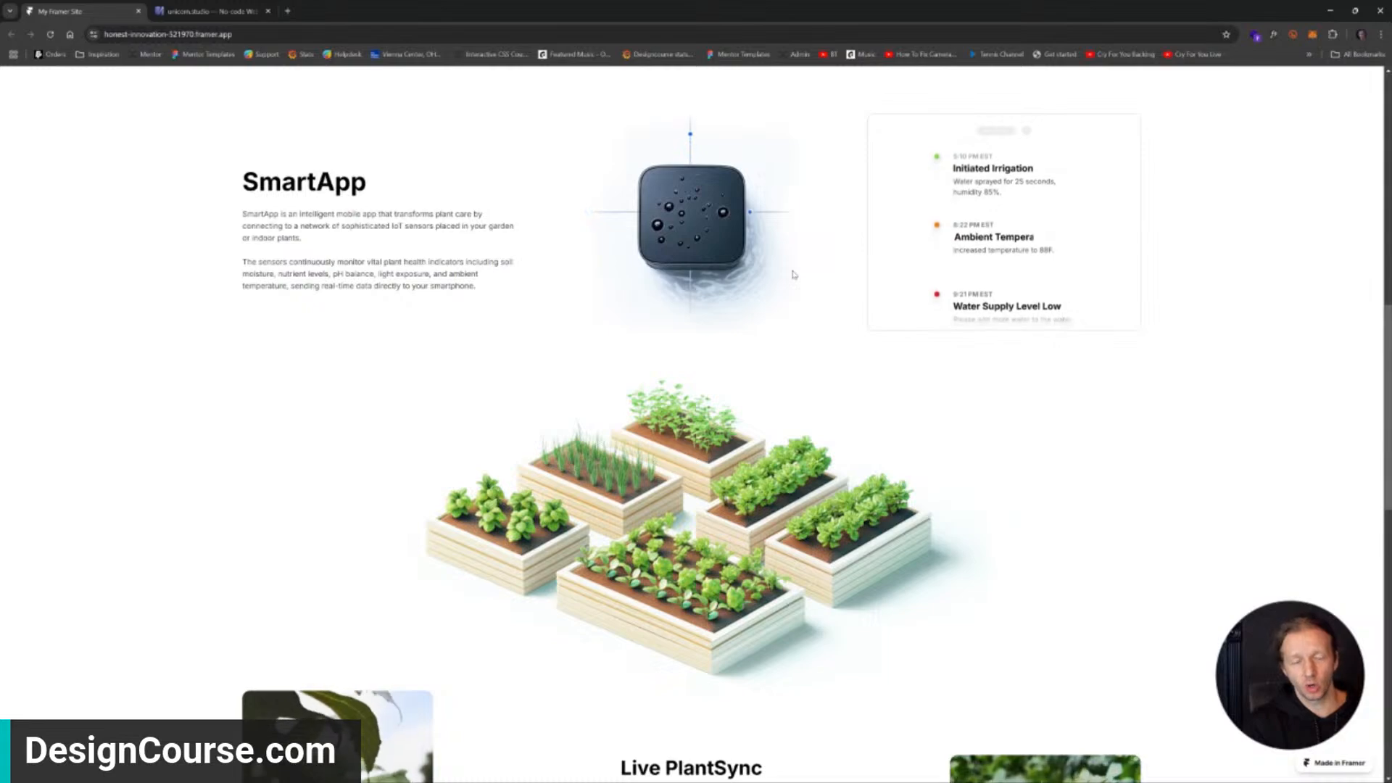
scroll(794, 274, "up", 10)
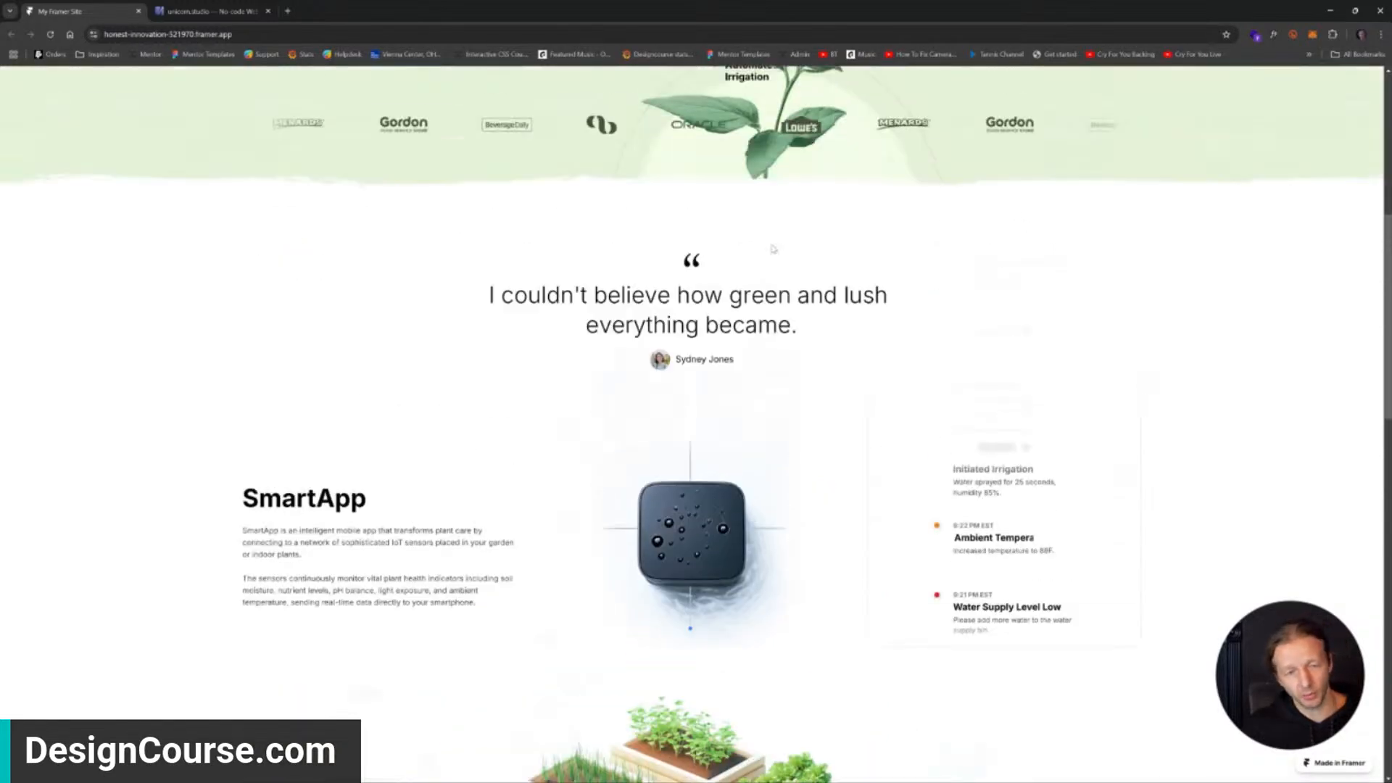
scroll(779, 249, "up", 2)
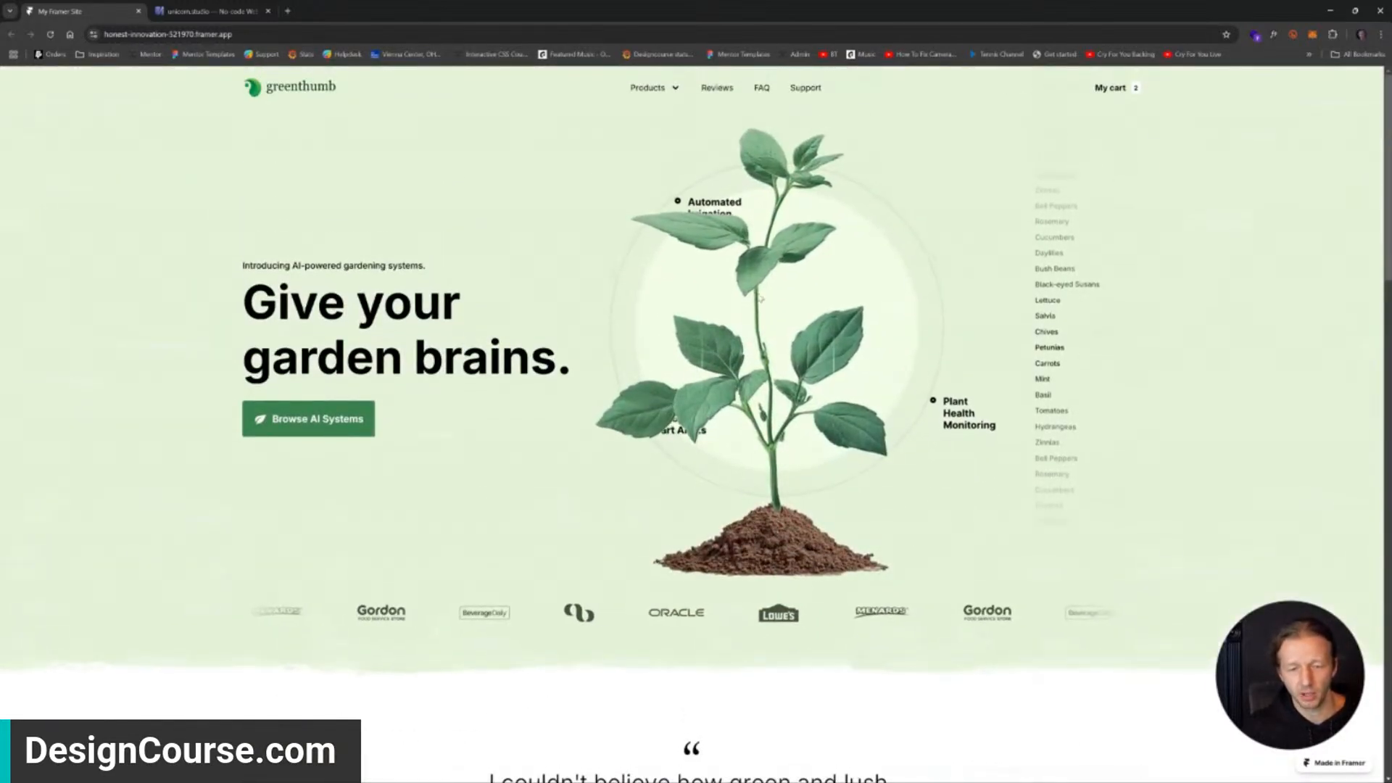
Reload the published page and examine its animations from the hero through SmartApp and PlantSync to the greenthumb water section.
left_click(50, 34)
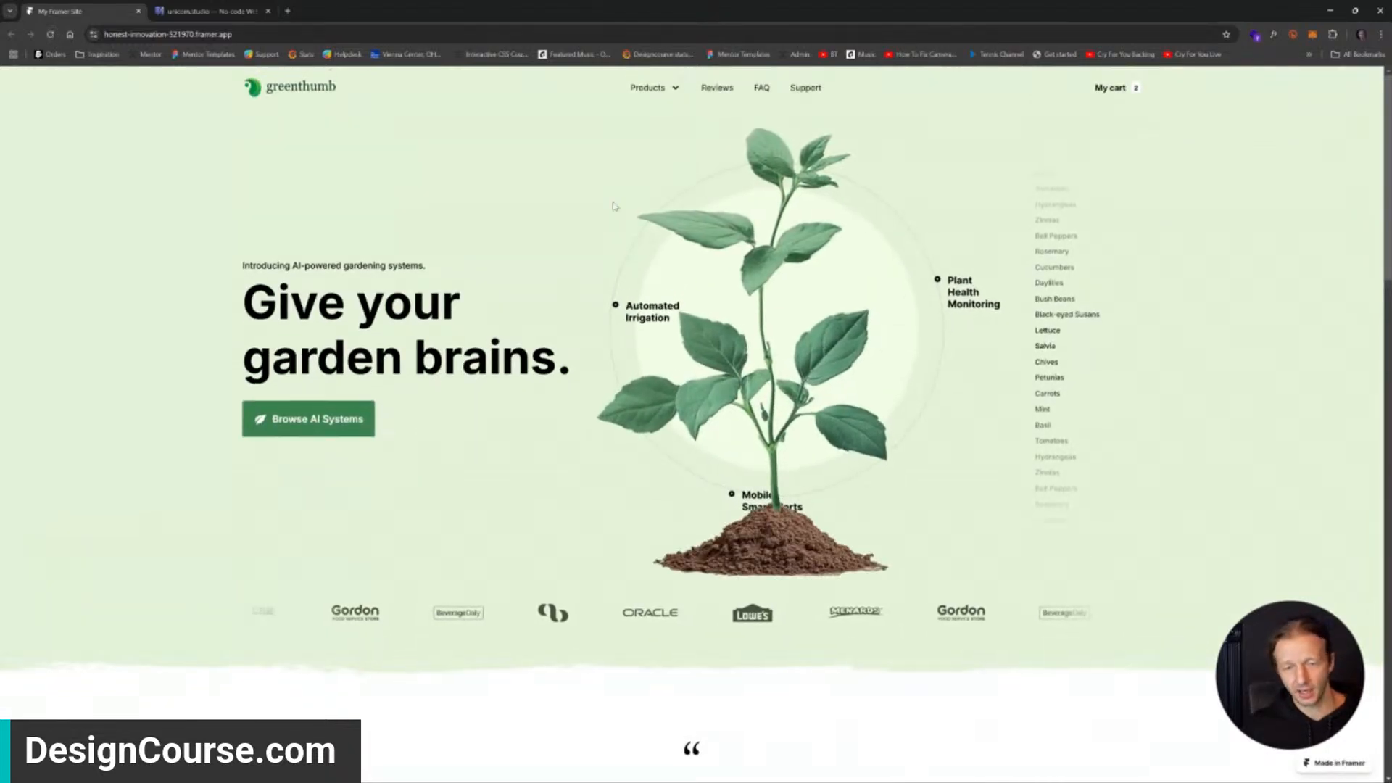
scroll(767, 453, "down", 8)
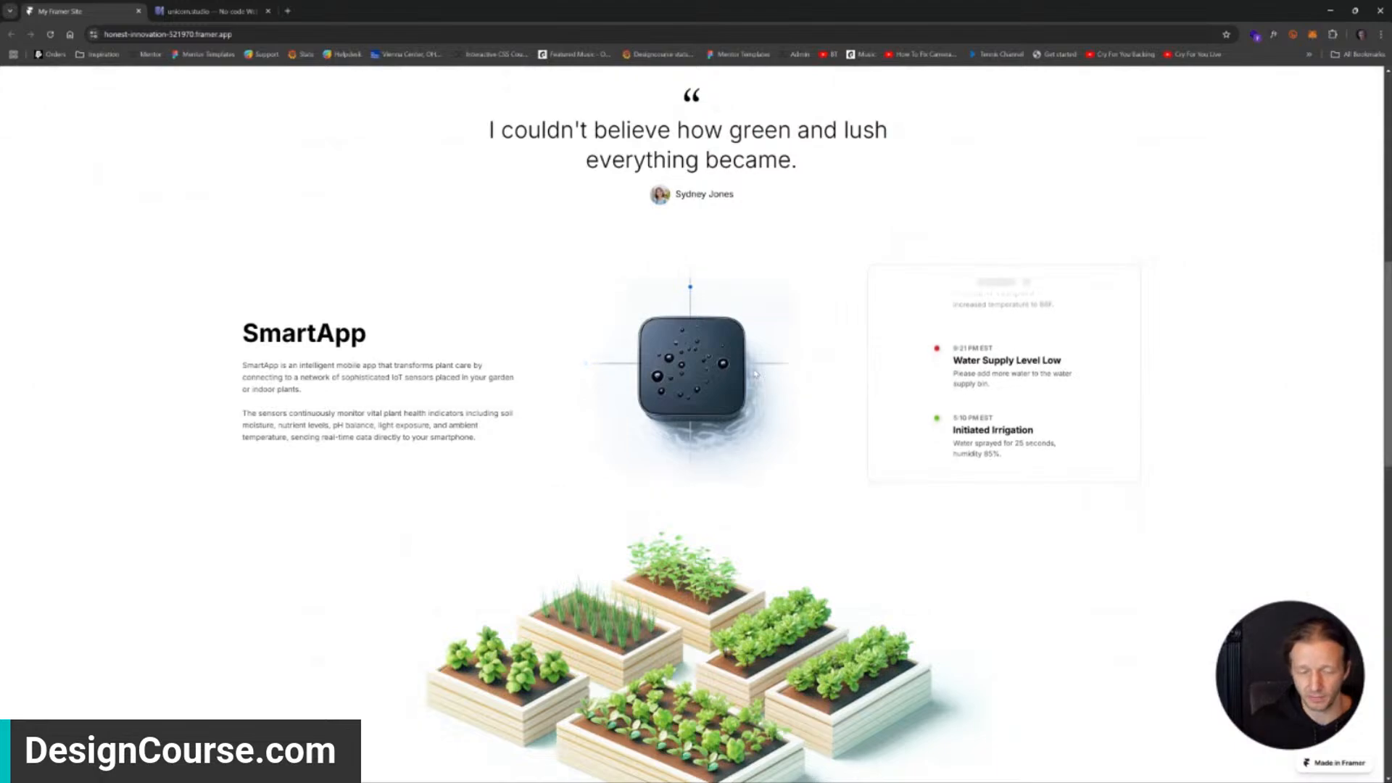
scroll(755, 373, "down", 5)
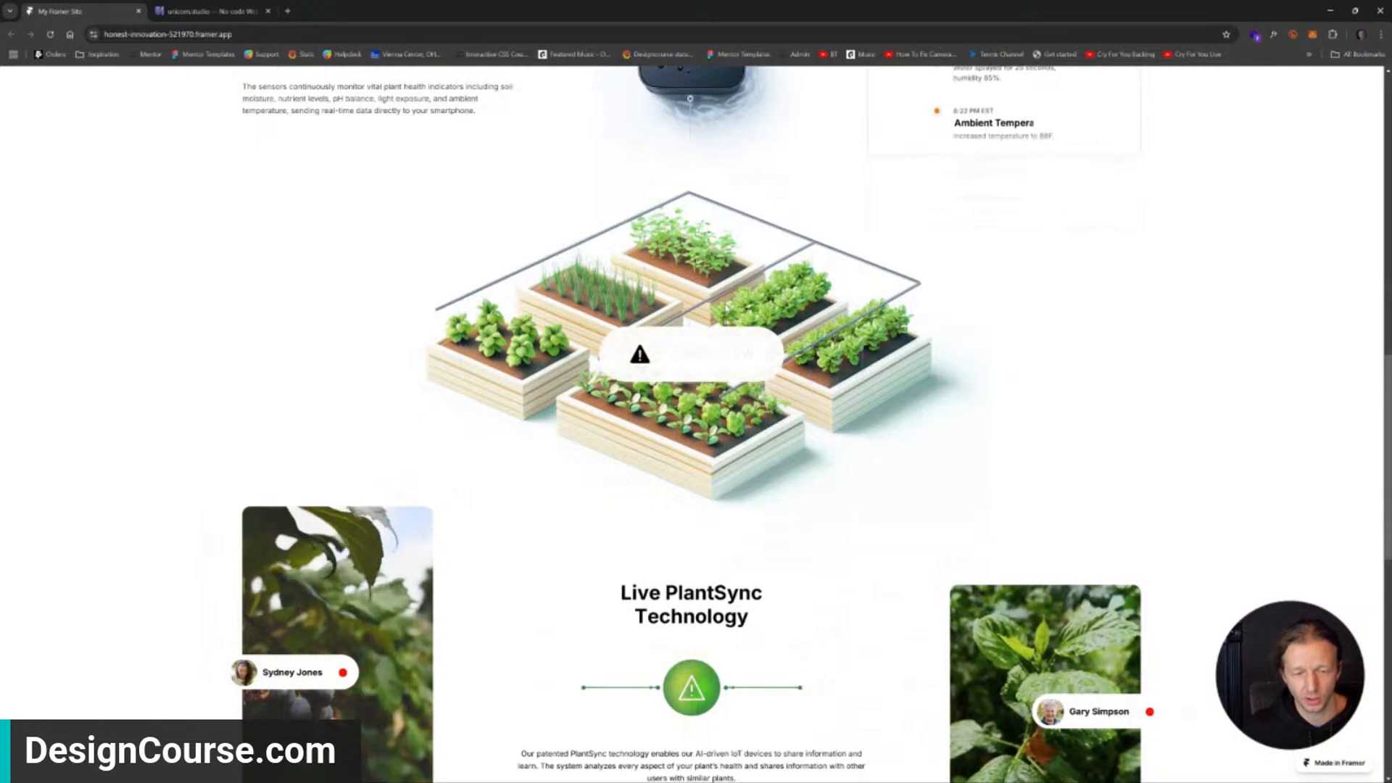
scroll(712, 370, "down", 5)
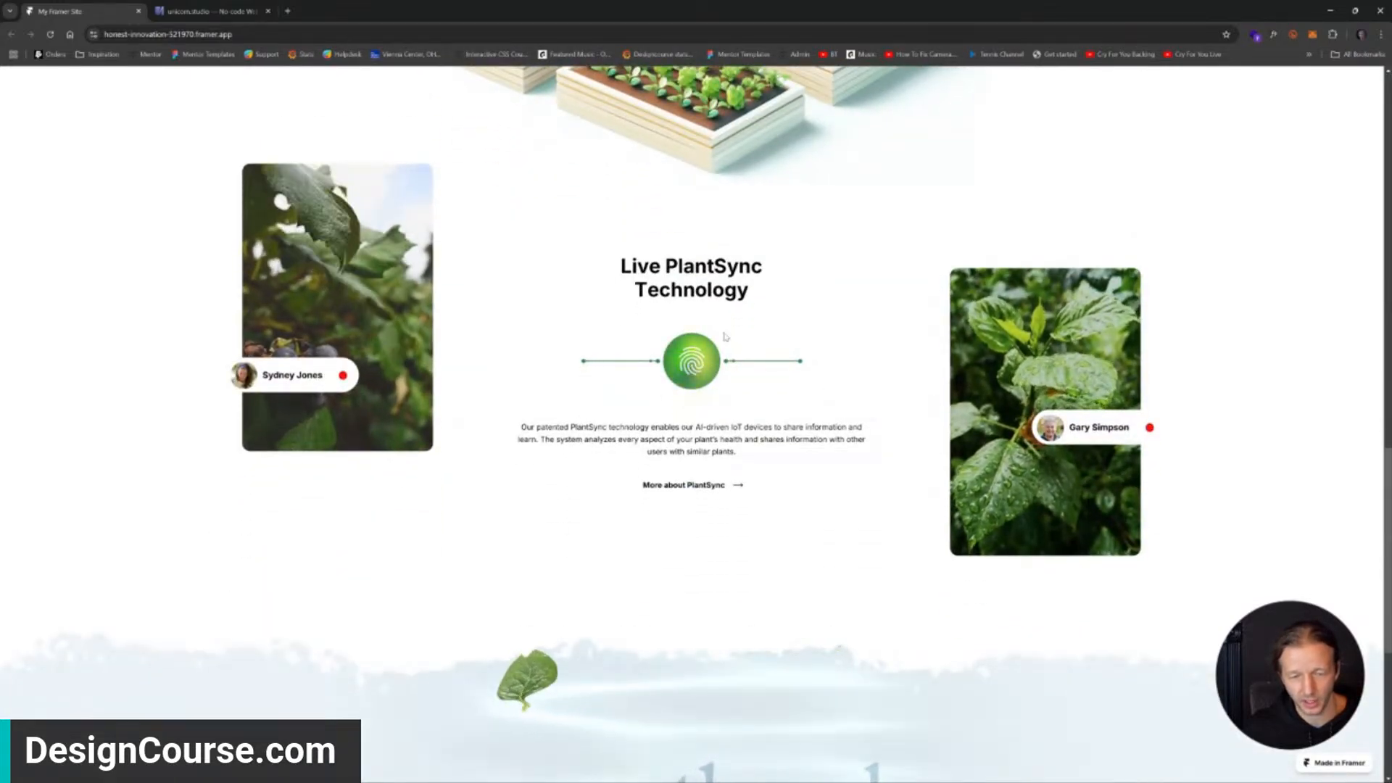
scroll(839, 341, "down", 5)
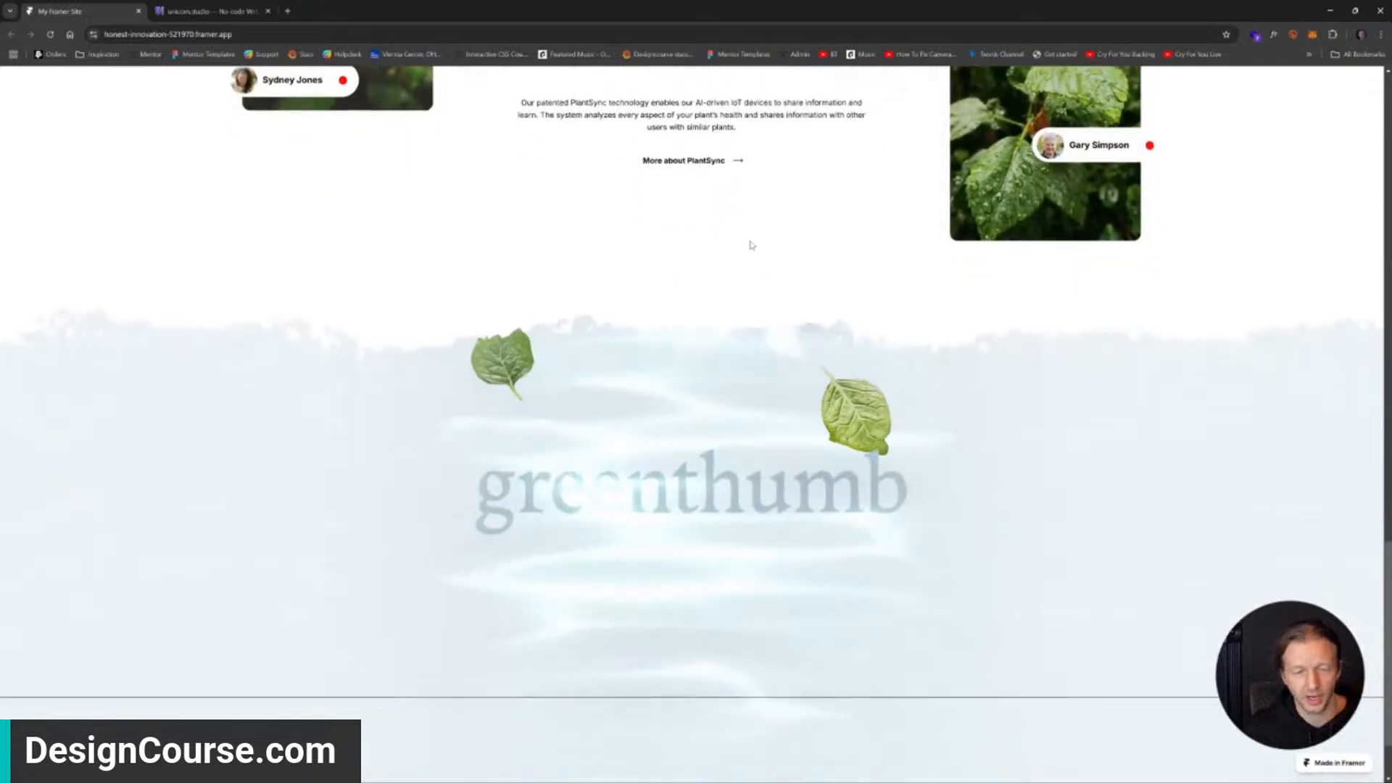
scroll(751, 245, "up", 9)
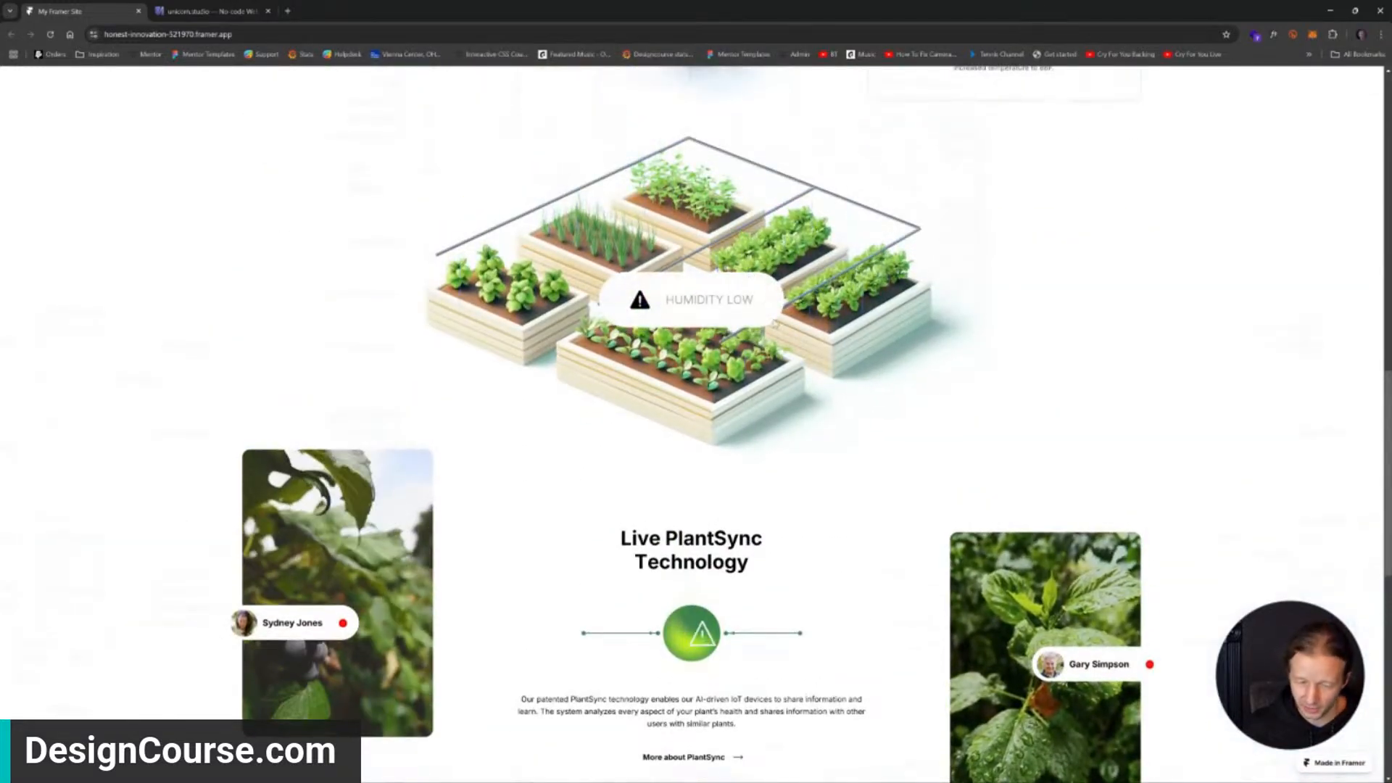
scroll(774, 322, "down", 9)
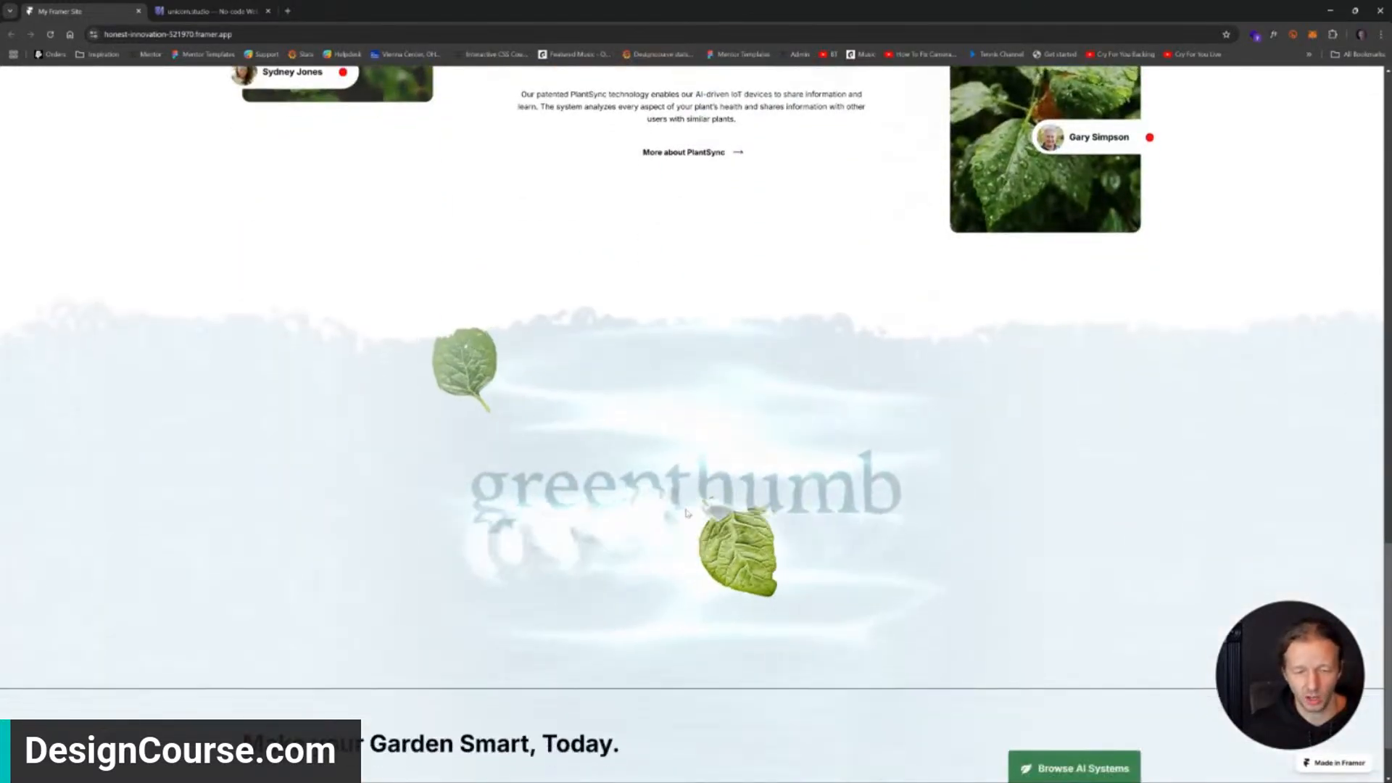
scroll(688, 513, "down", 1)
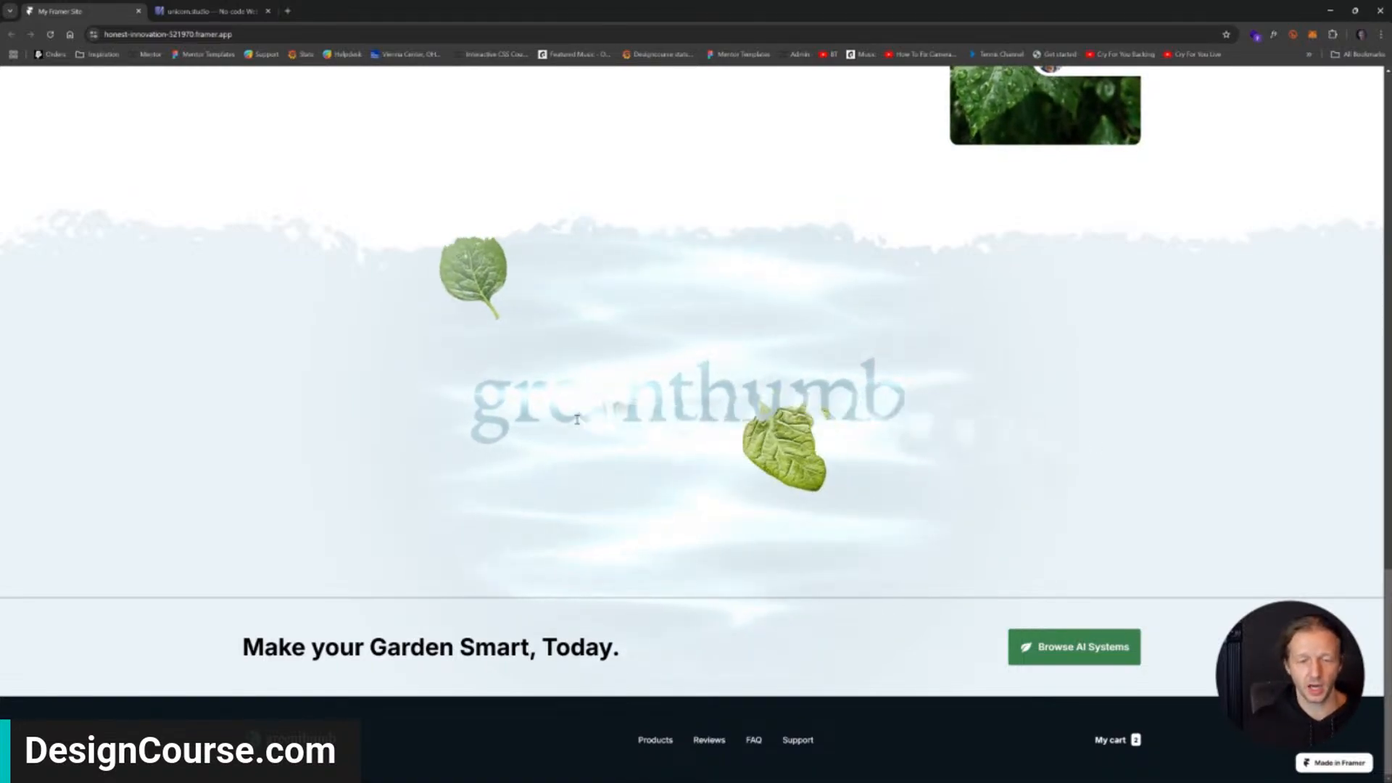
Switch to the unicorn.studio Effect mask project and play the Chromatic abb. layer's animation.
left_click(199, 12)
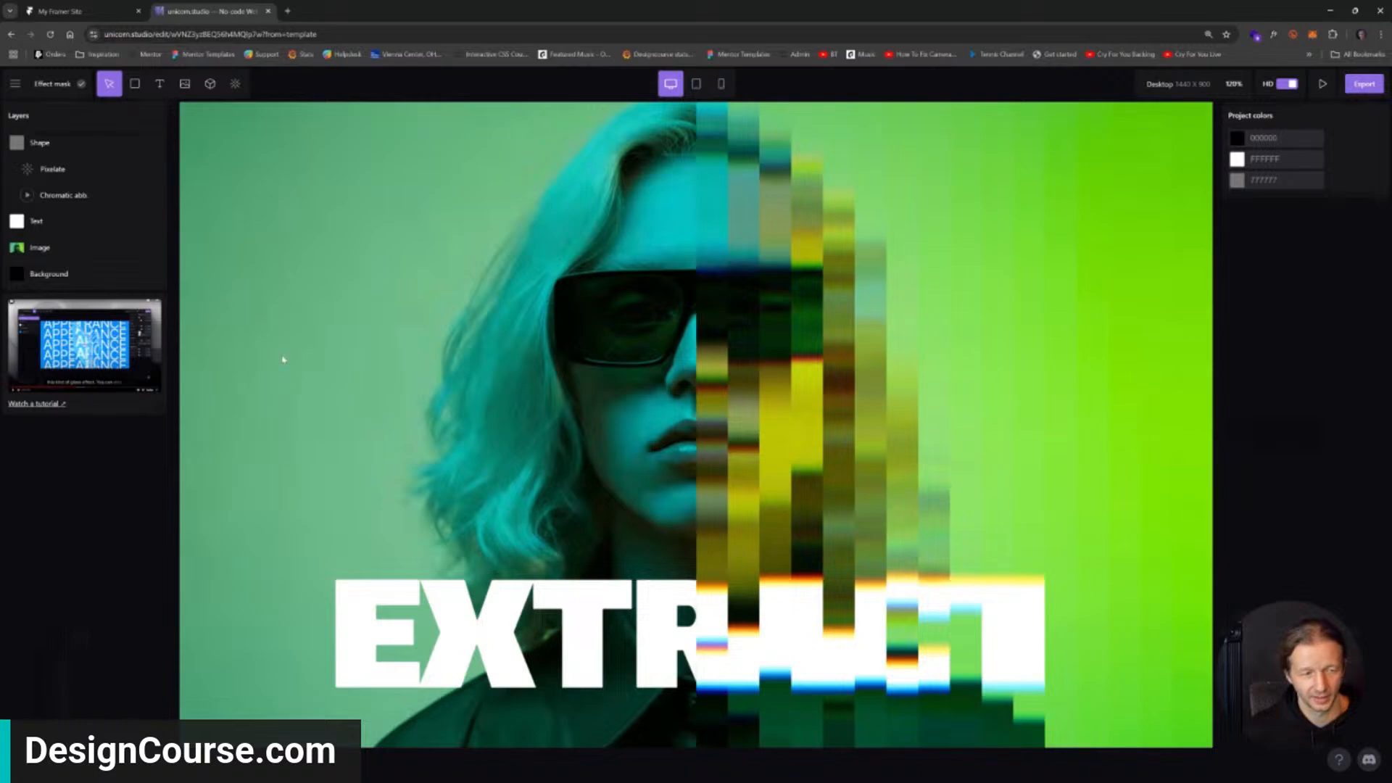
left_click(26, 200)
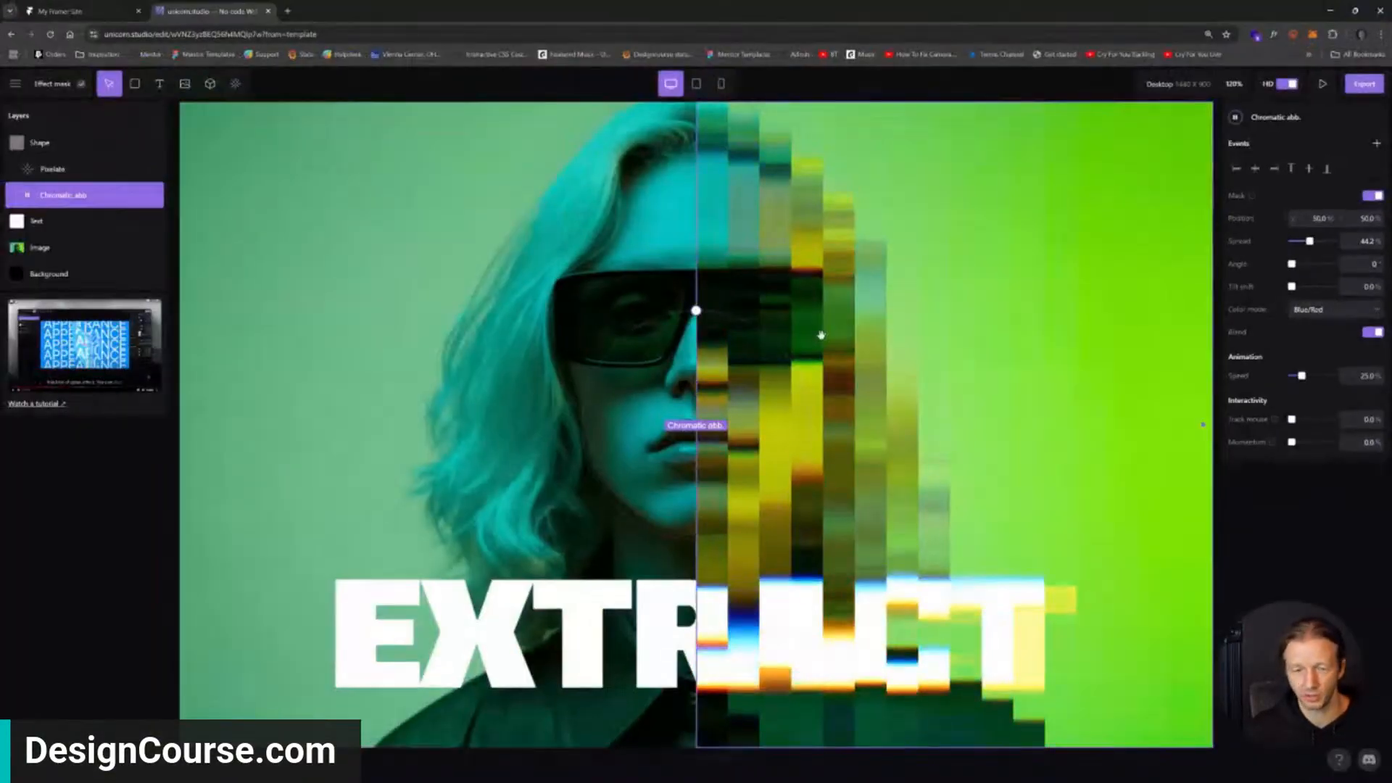
left_click(196, 416)
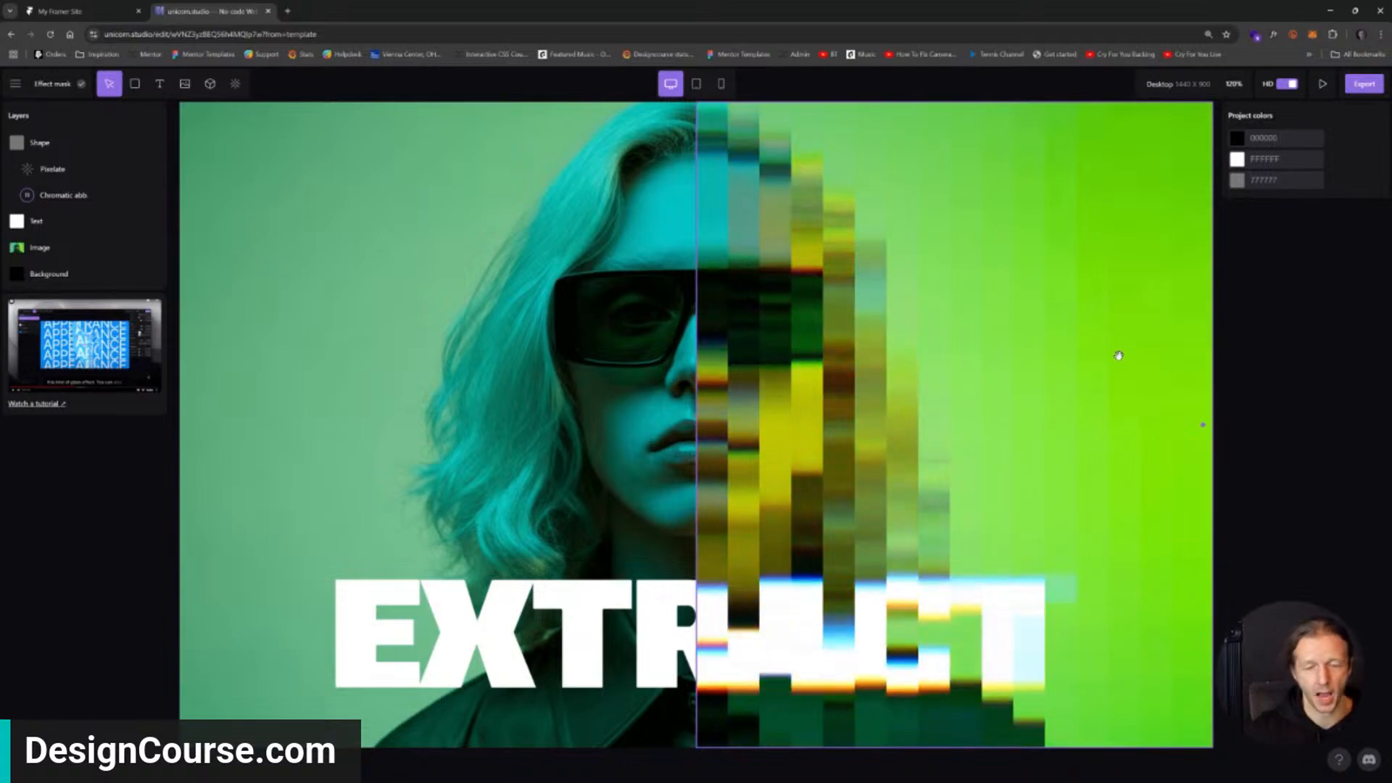
Shift the rectangular mask Shape slightly on the Effect mask artboard and rotate it to 137°.
left_click(790, 292)
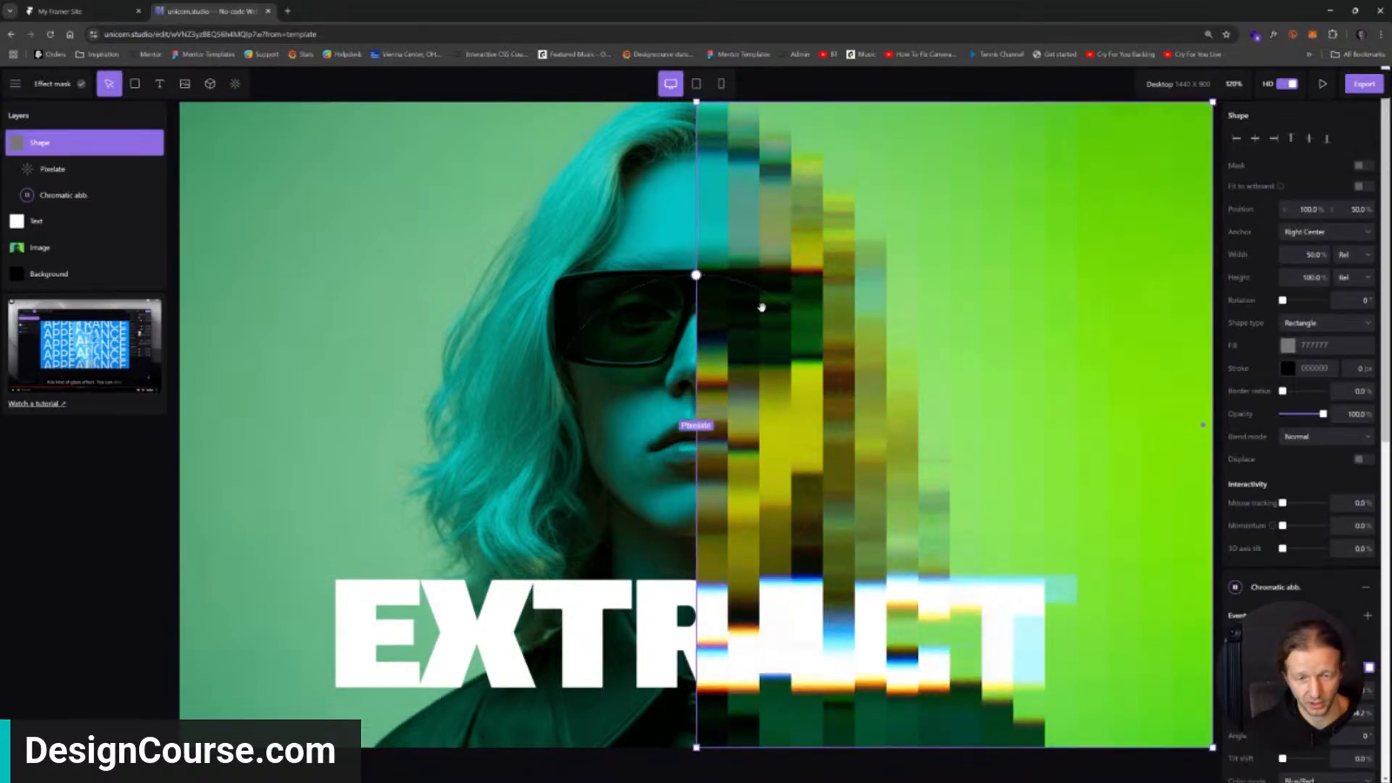
mouse_move(762, 307)
left_mouse_down()
mouse_move(1044, 311)
mouse_move(718, 304)
mouse_move(757, 309)
left_mouse_up()
left_click_drag(1283, 301, 1298, 300)
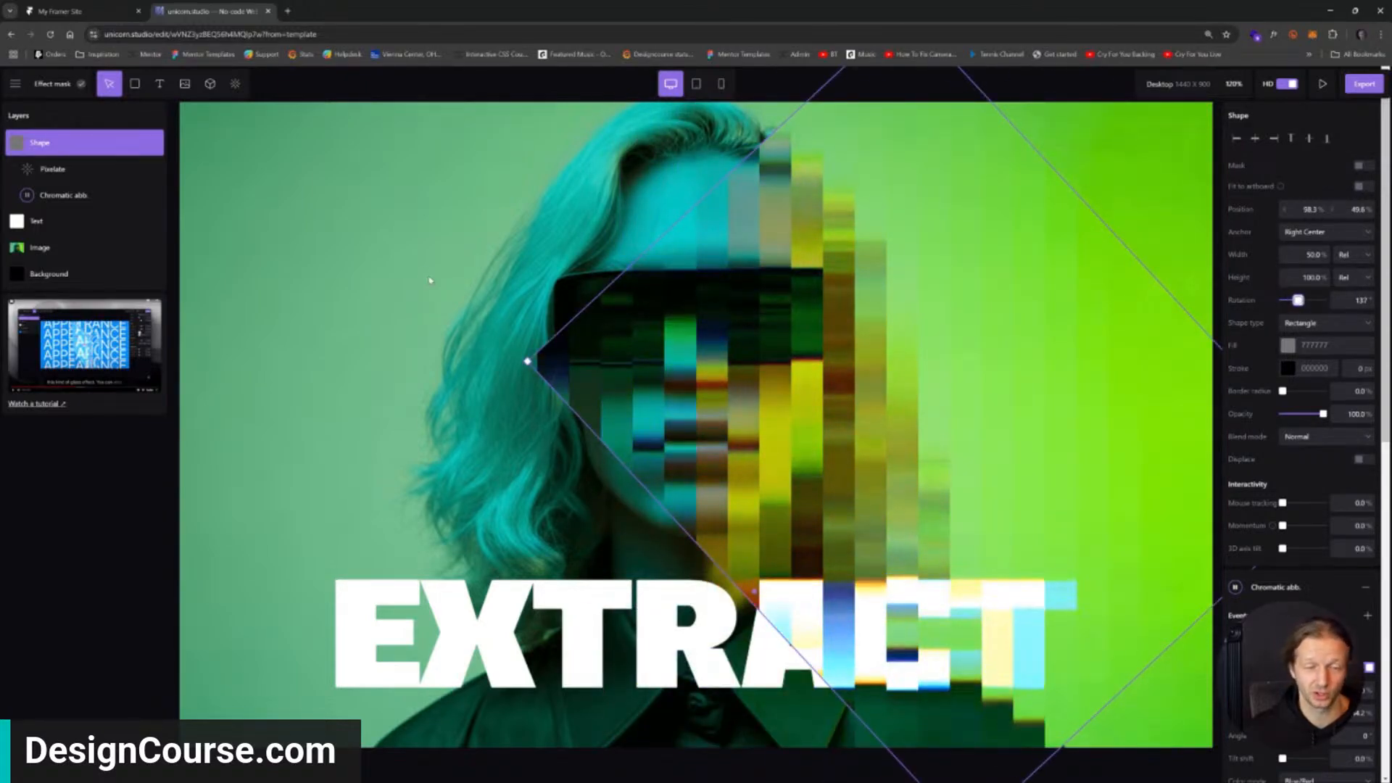
left_click(430, 281)
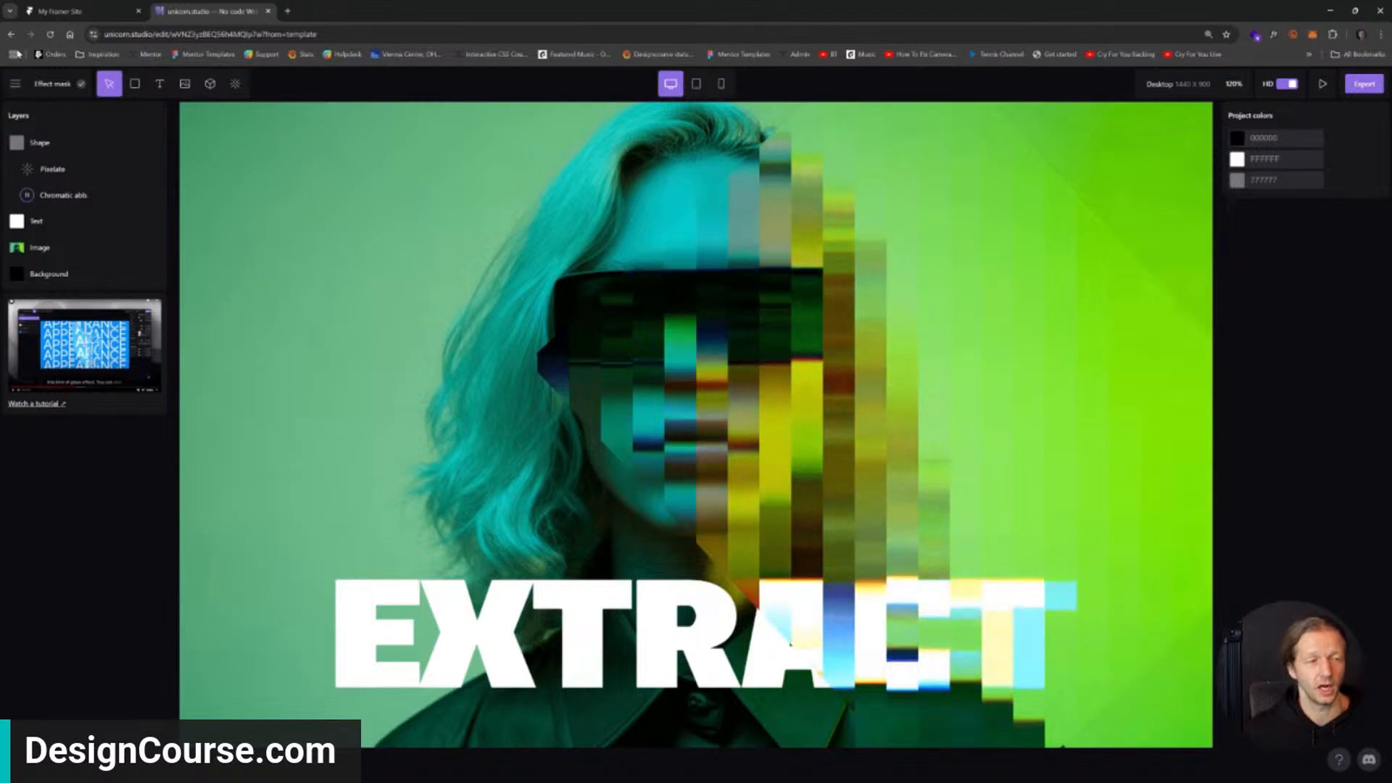
Open the Warp stream starter template and toggle the visibility of its Bloom and Projection layers to compare their effects.
left_click(12, 34)
left_click(127, 193)
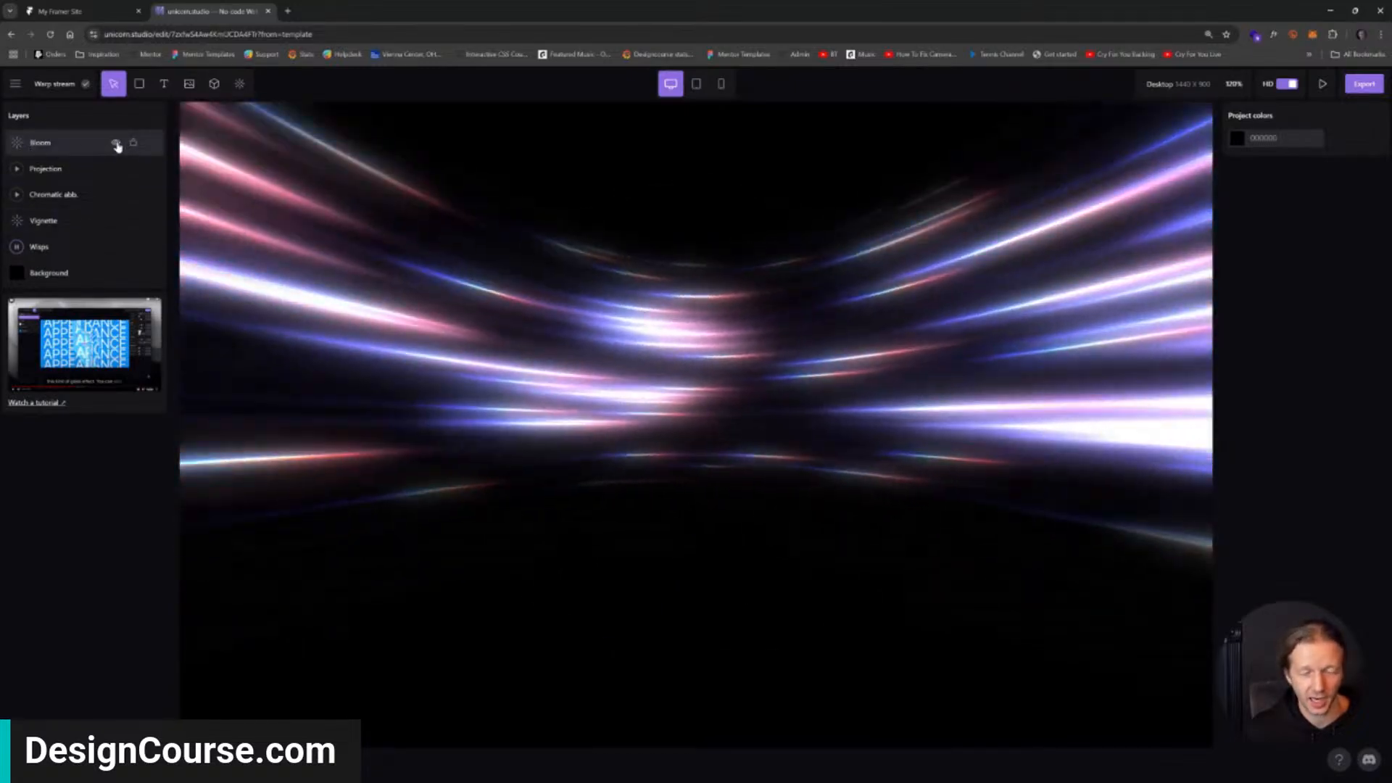
left_click(117, 145)
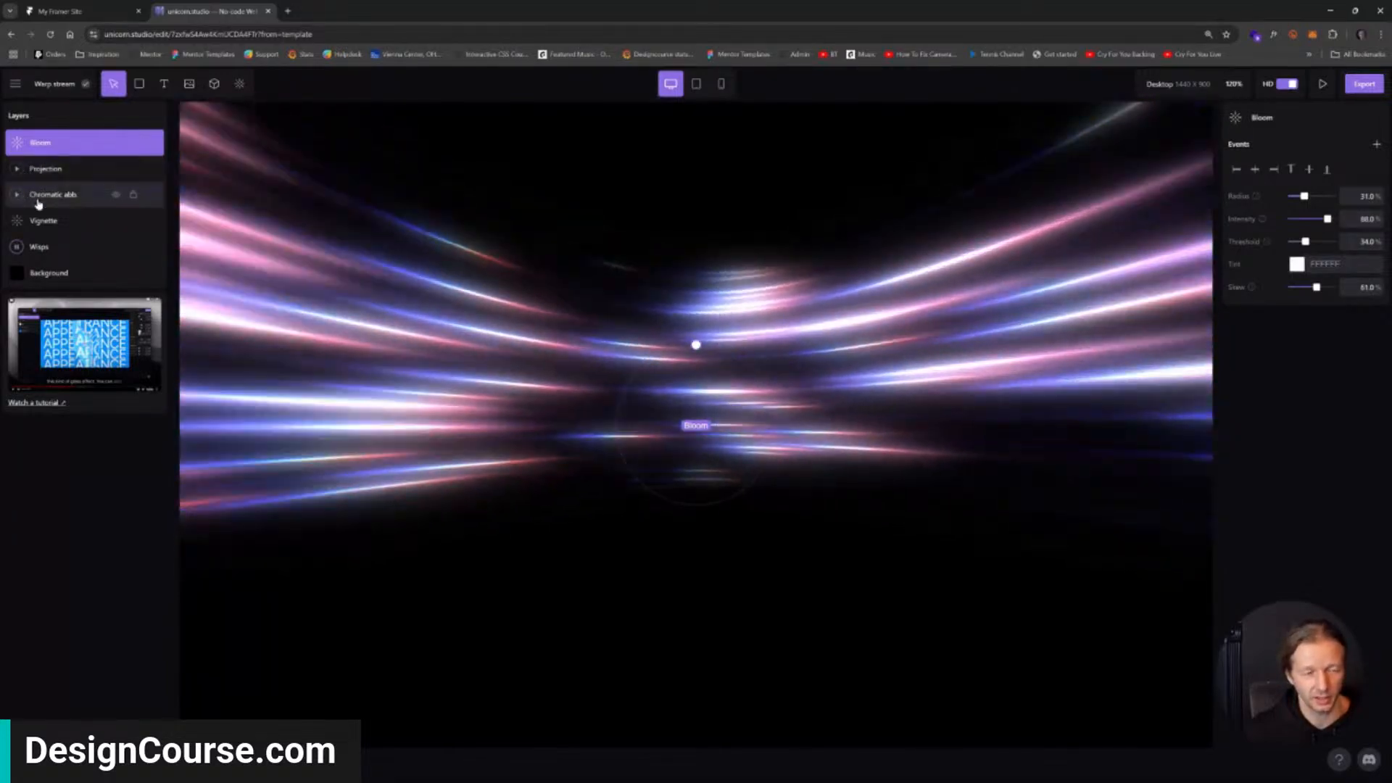
left_click(116, 172)
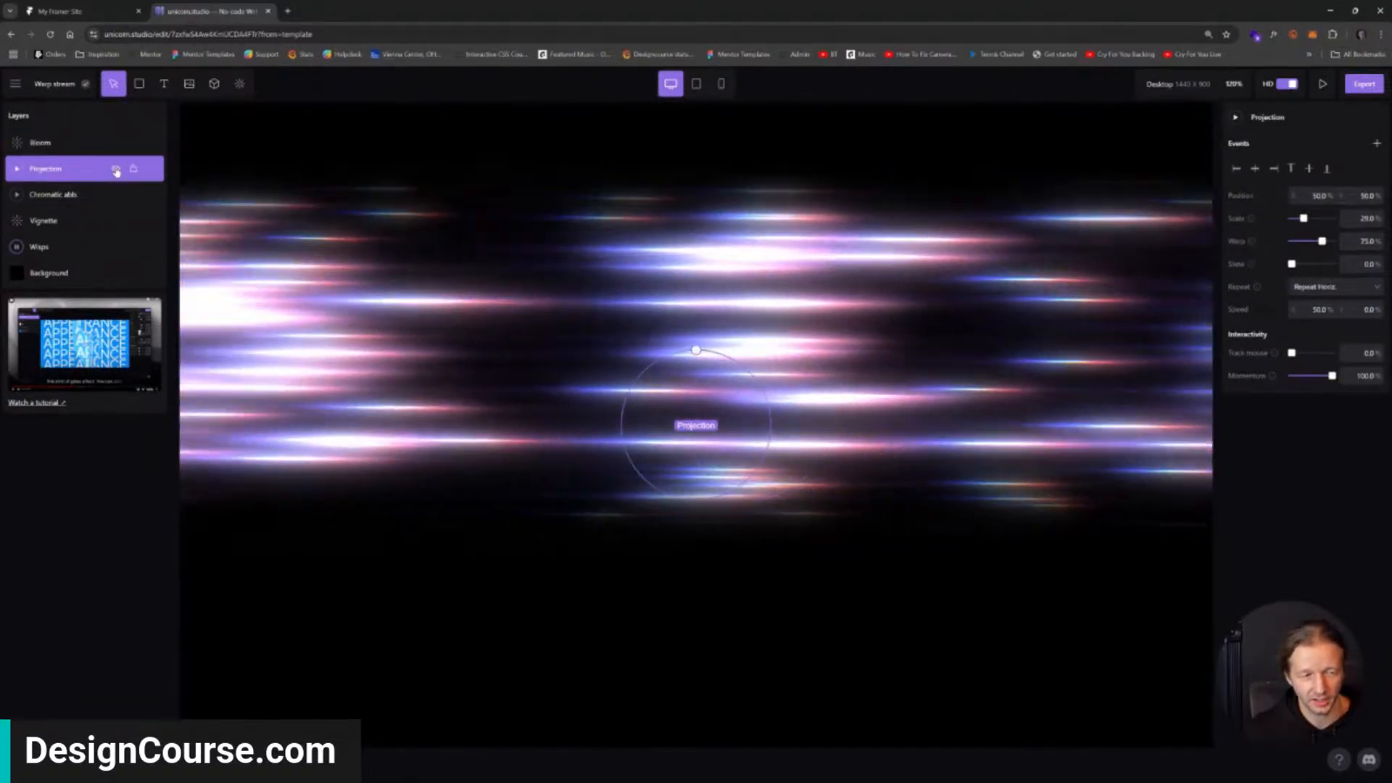
left_click(116, 171)
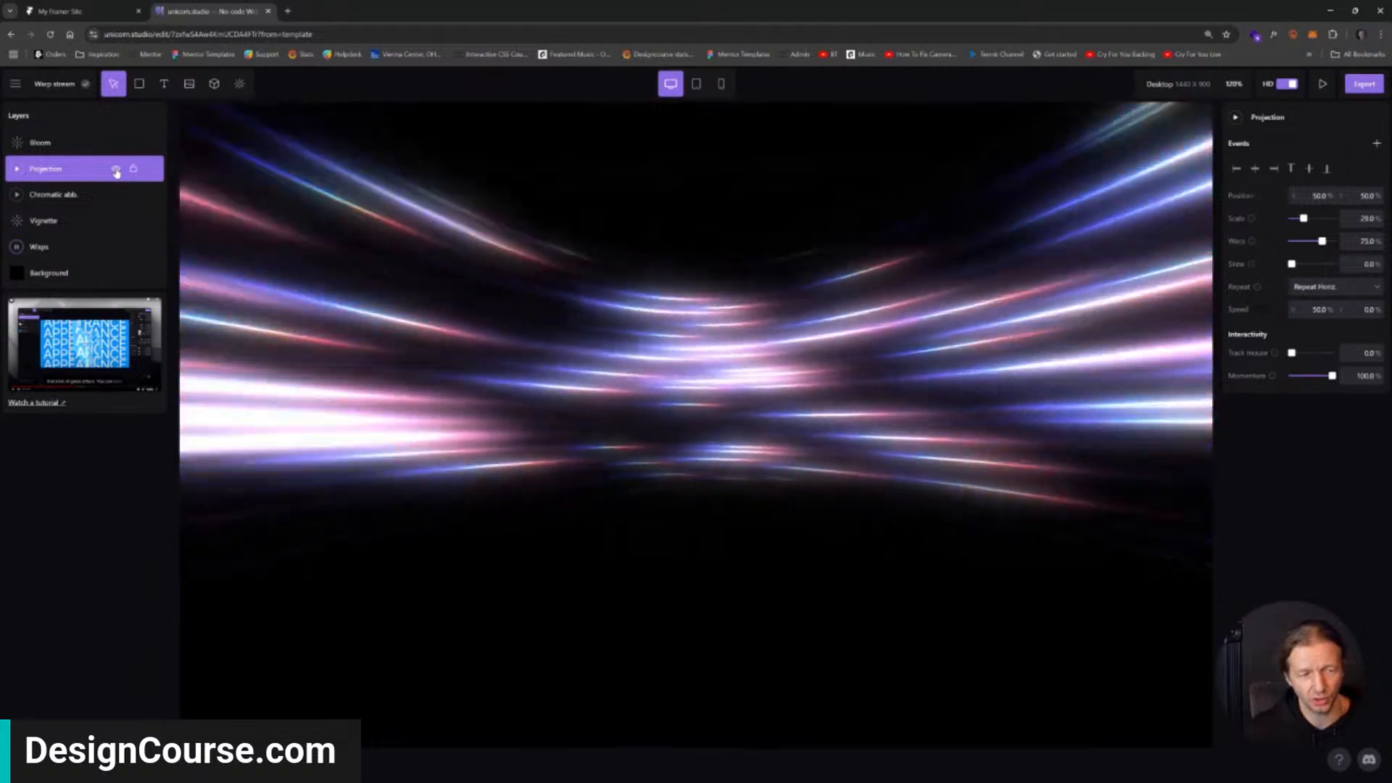
left_click(116, 172)
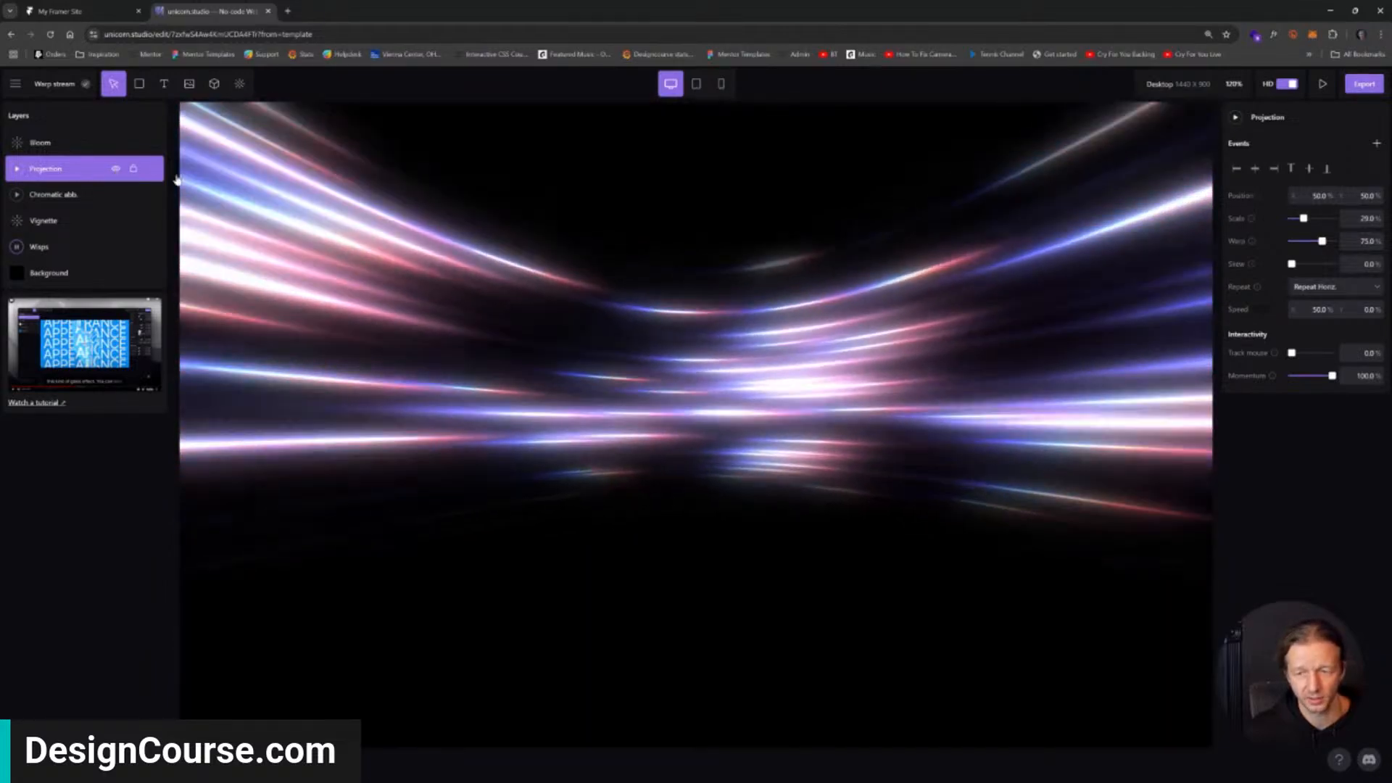
Turn off the Projection layer's repeat and set its warp to 60%.
left_click(1348, 291)
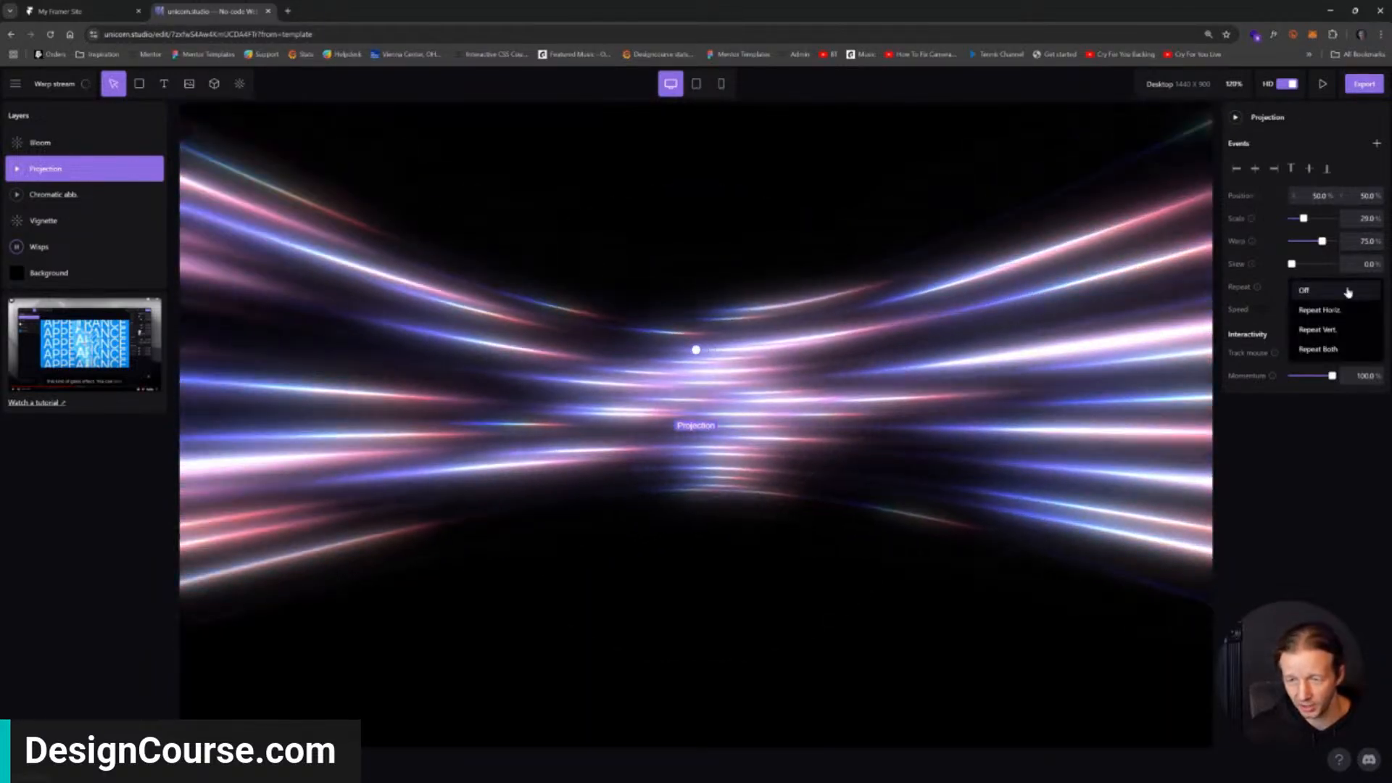
left_click(1349, 291)
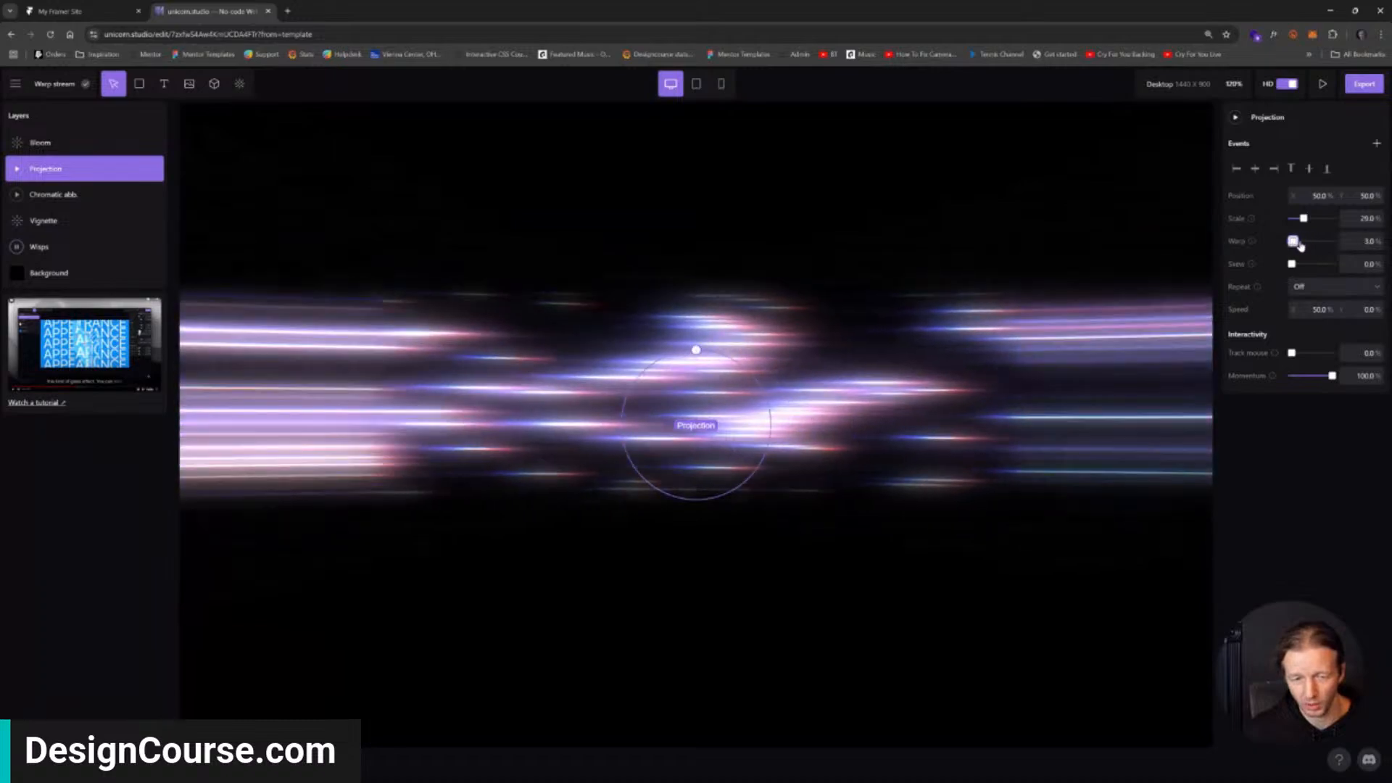
left_click_drag(1299, 245, 1314, 249)
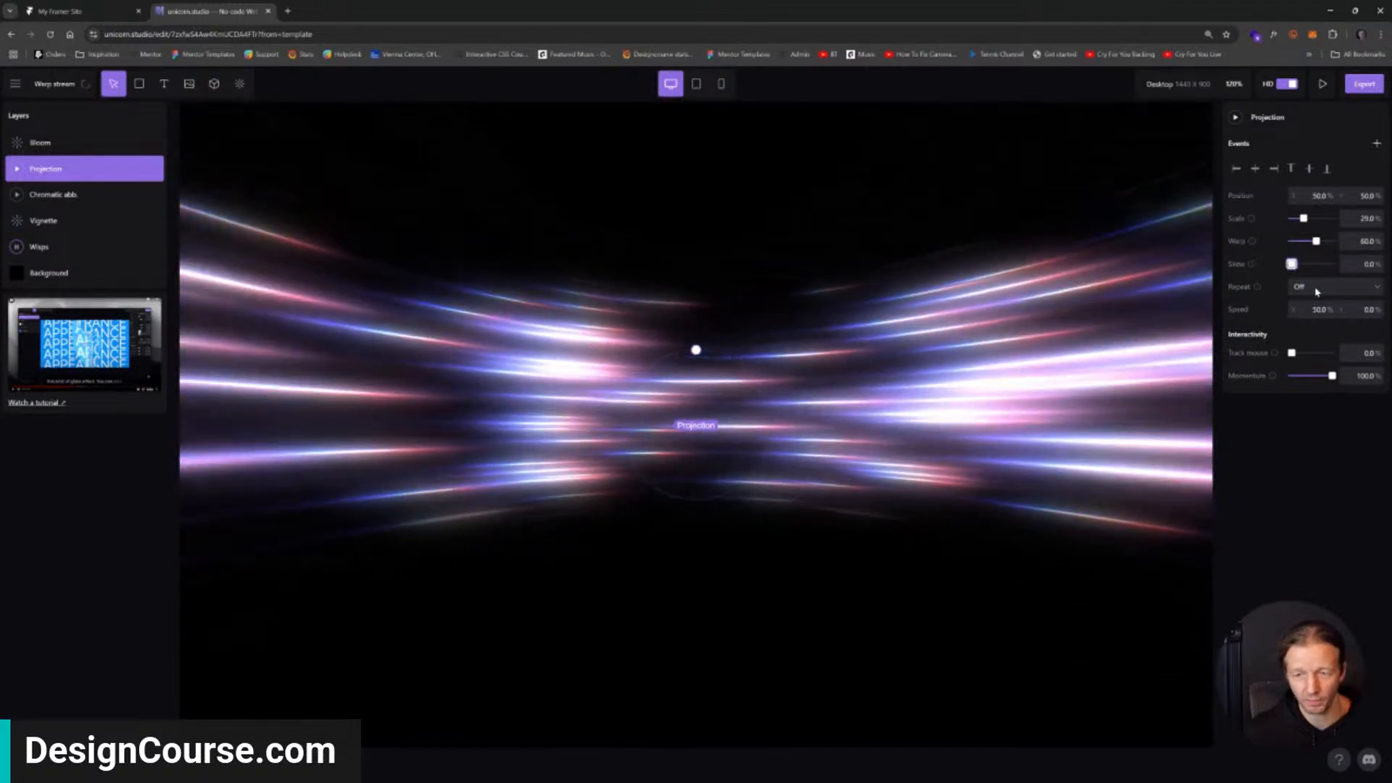
Try Repeat Horiz. and Repeat Vert. on the Projection layer, choose Repeat Both, and set mouse tracking to 44%.
left_click(1317, 290)
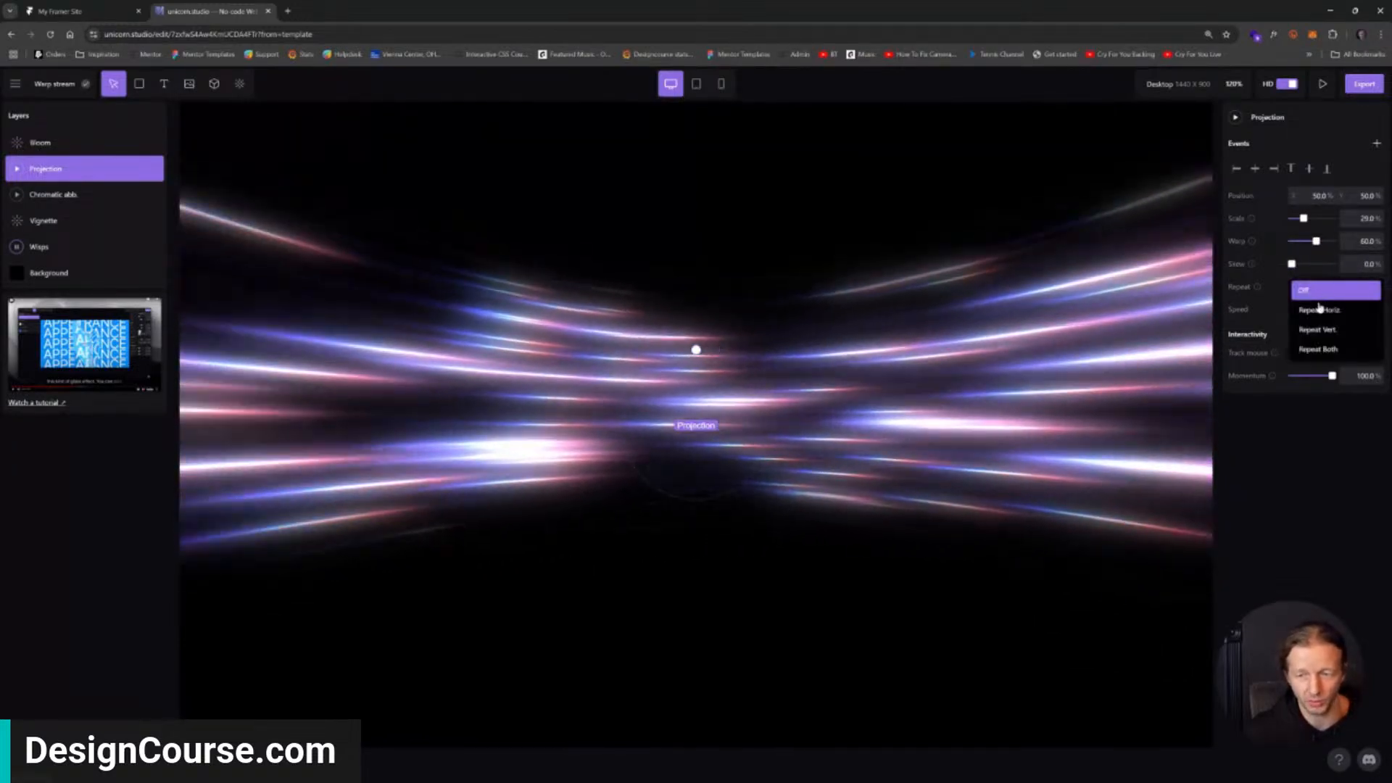
left_click(1319, 311)
left_click(1324, 289)
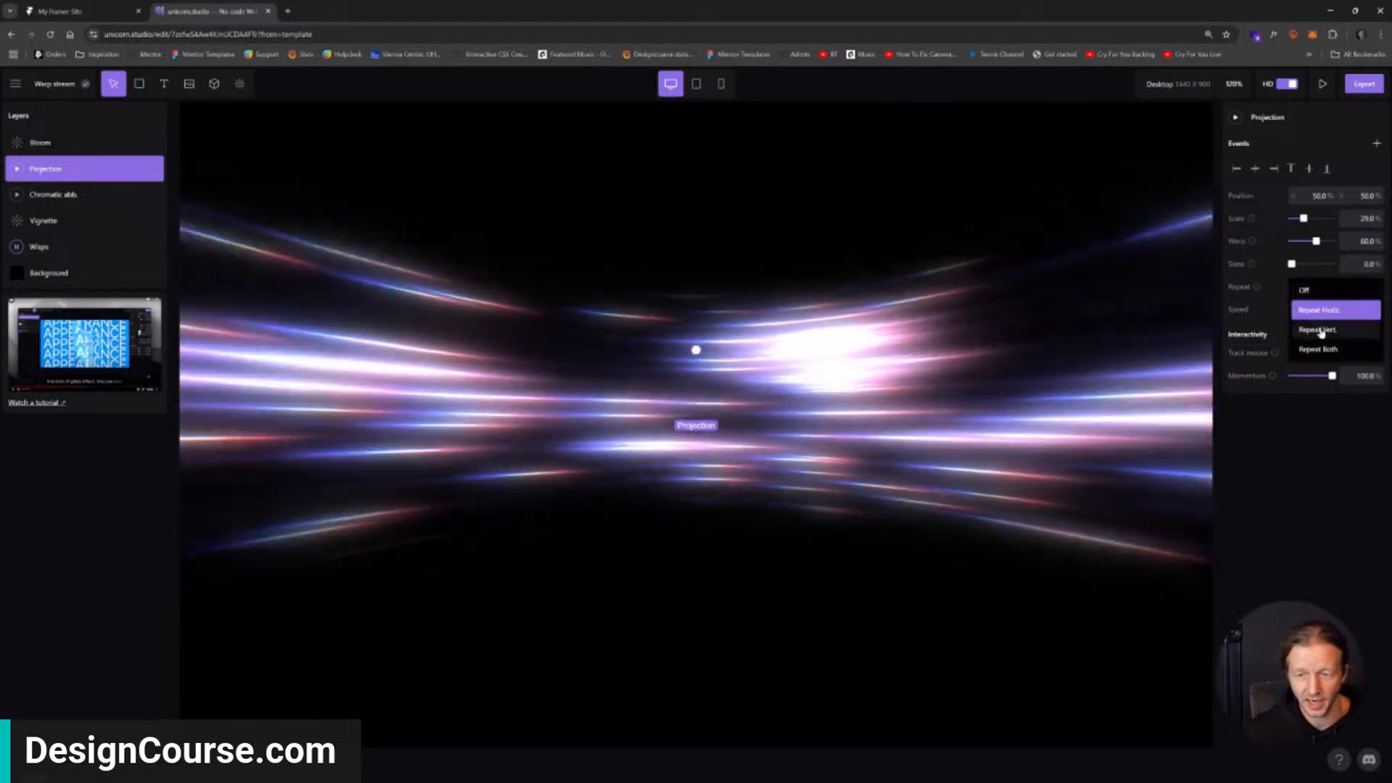
left_click(1327, 324)
left_click(1326, 288)
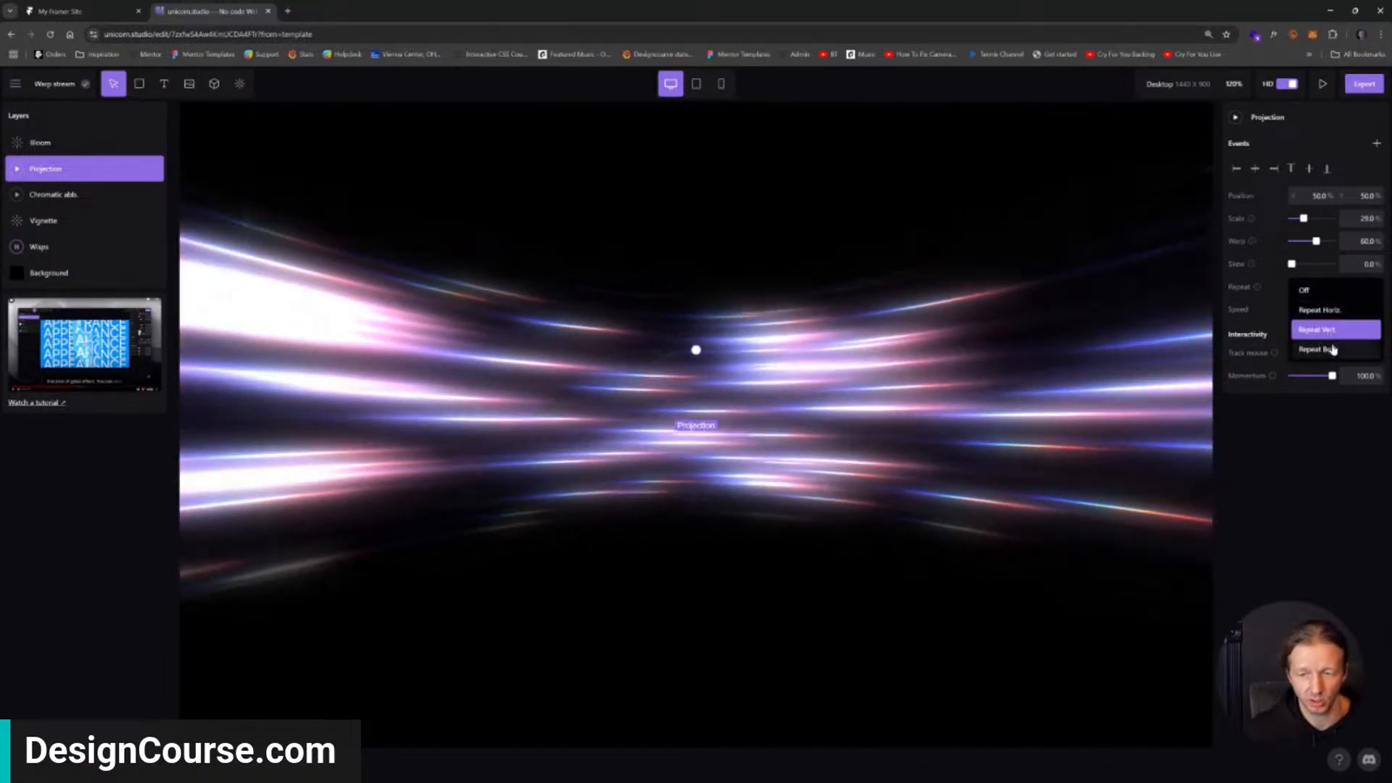
left_click(1333, 351)
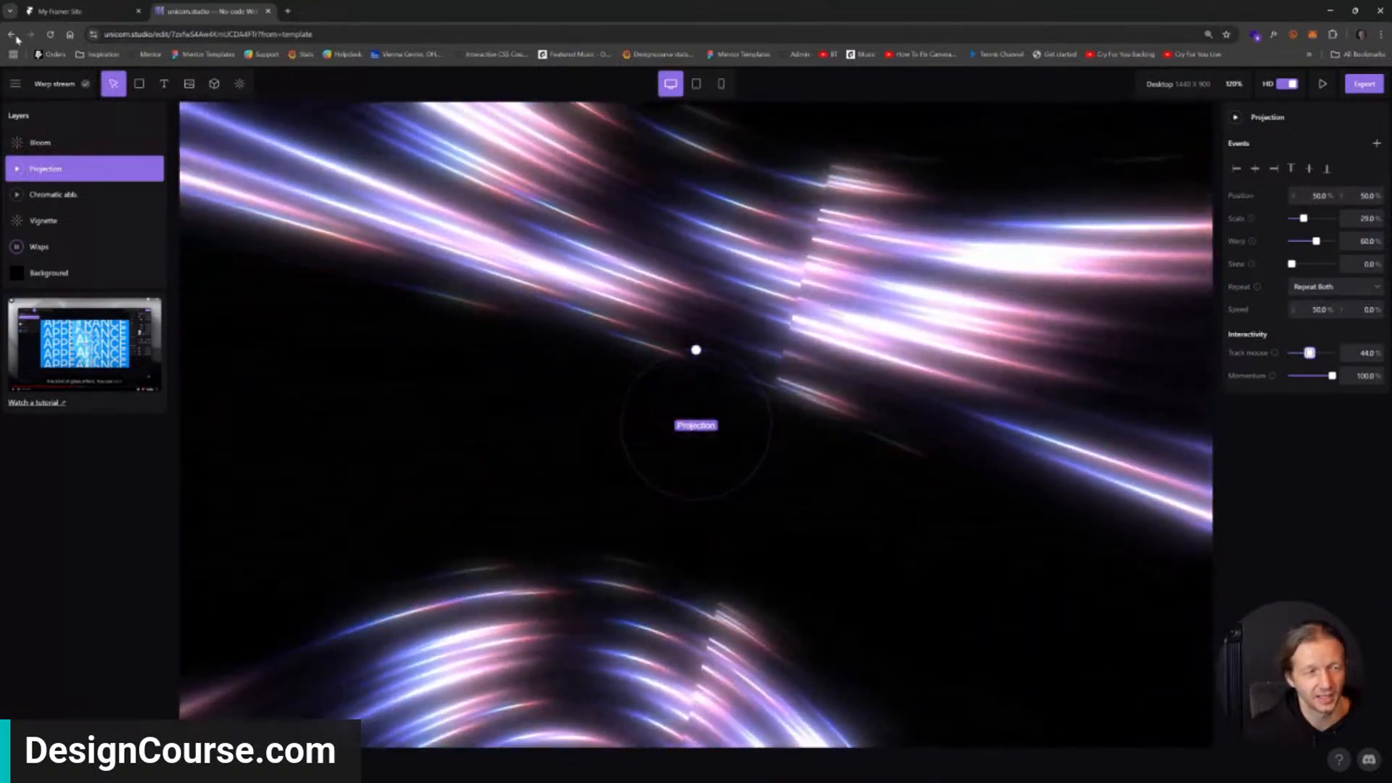
Open the Glyph Dither starter template, toggle its 3D Shape layer and hide the Glyph dither effect.
left_click(13, 35)
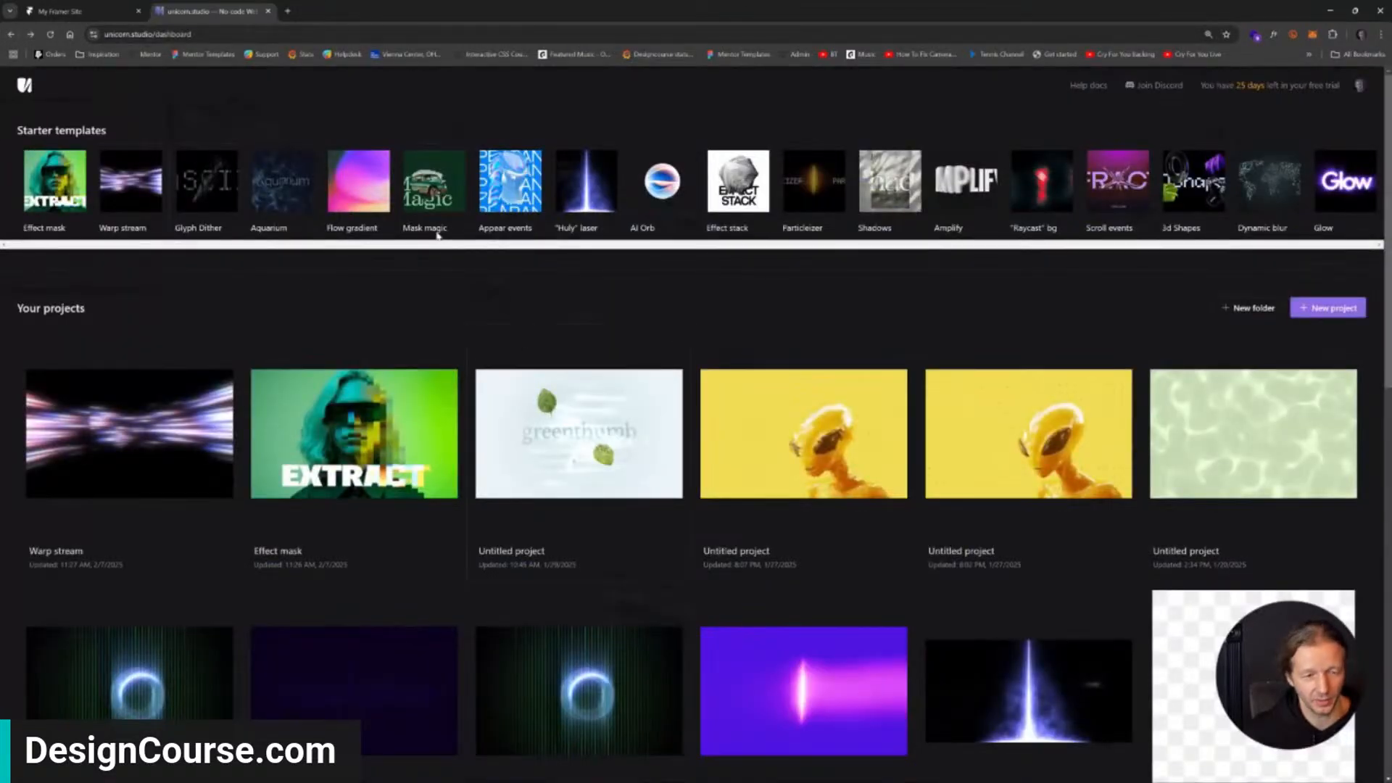
left_click(209, 193)
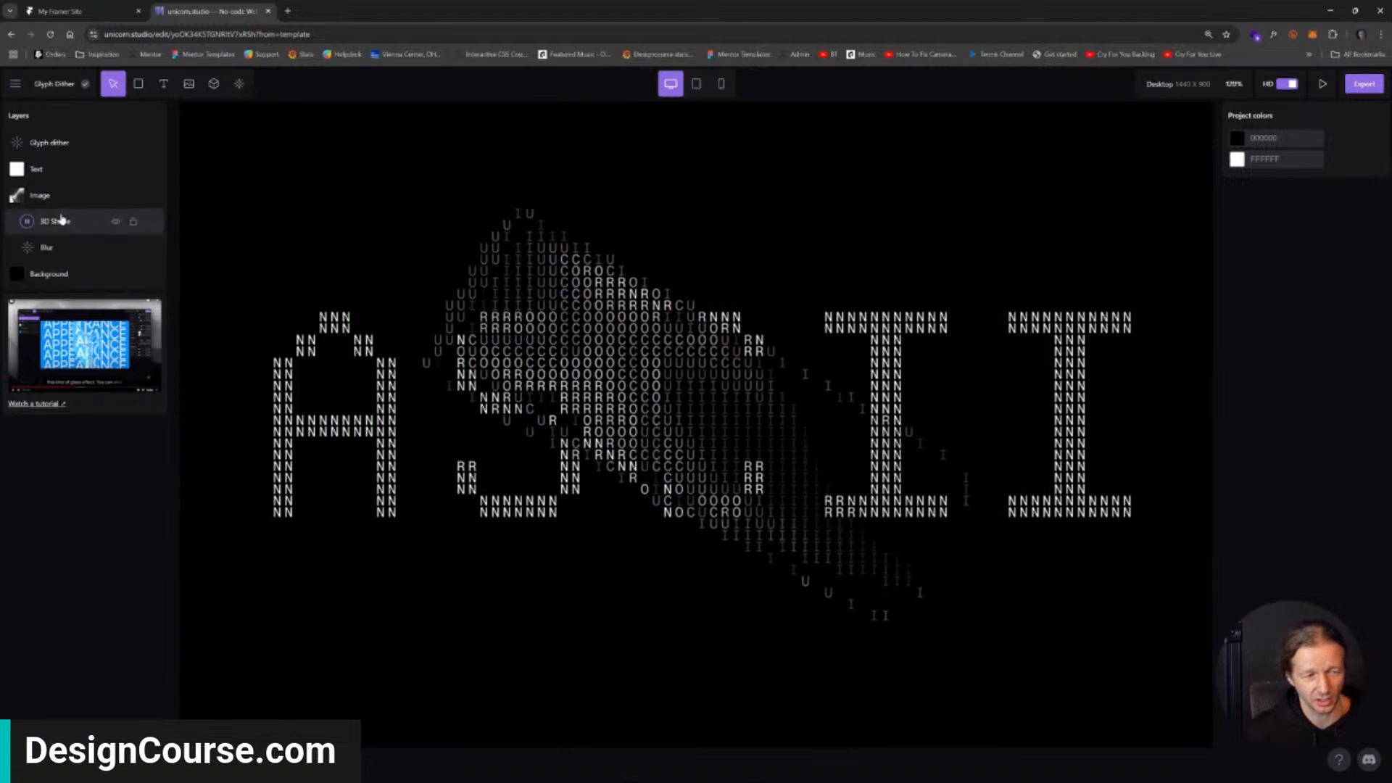
left_click(117, 221)
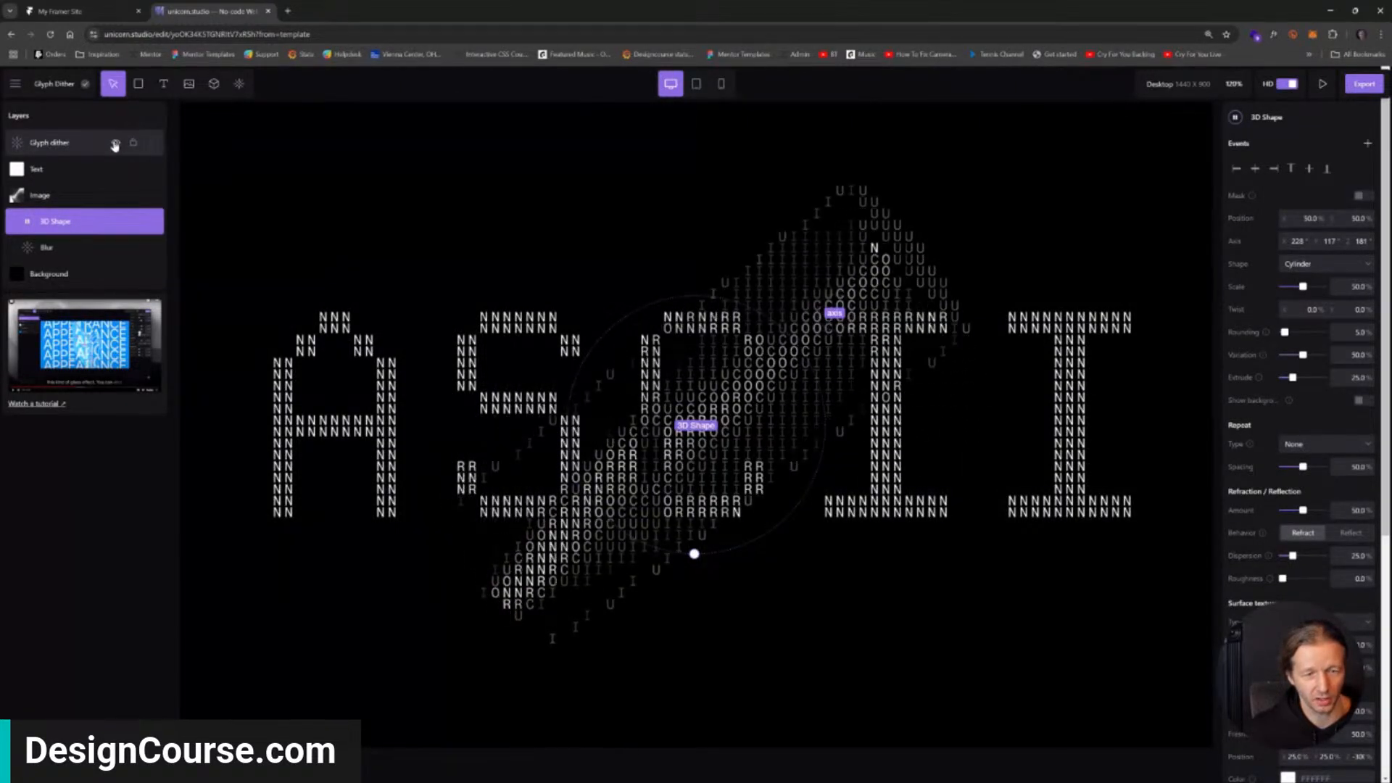
left_click(115, 144)
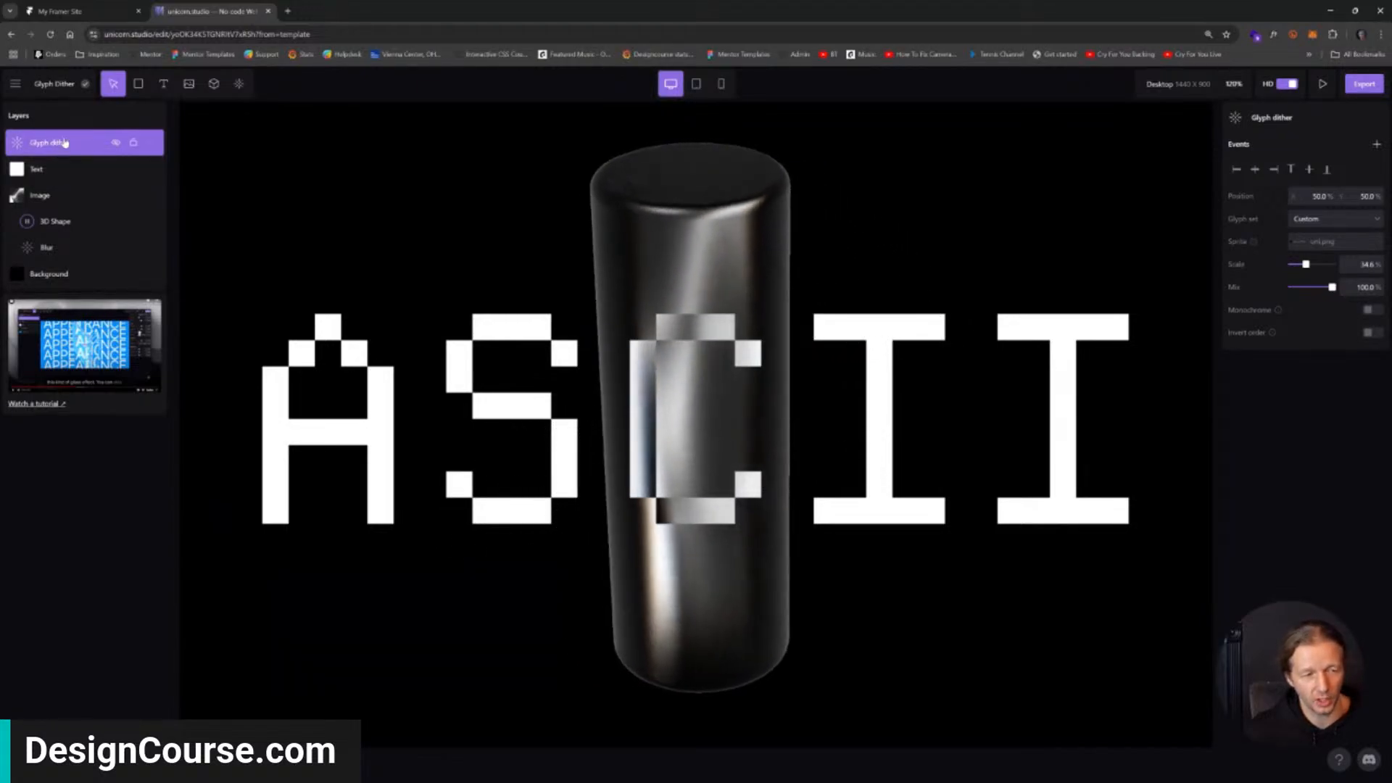
Reorder the layers so Image with its Blur and 3D Shape effects sits above Text and Glyph dither sits just above Background.
left_click_drag(64, 143, 59, 190)
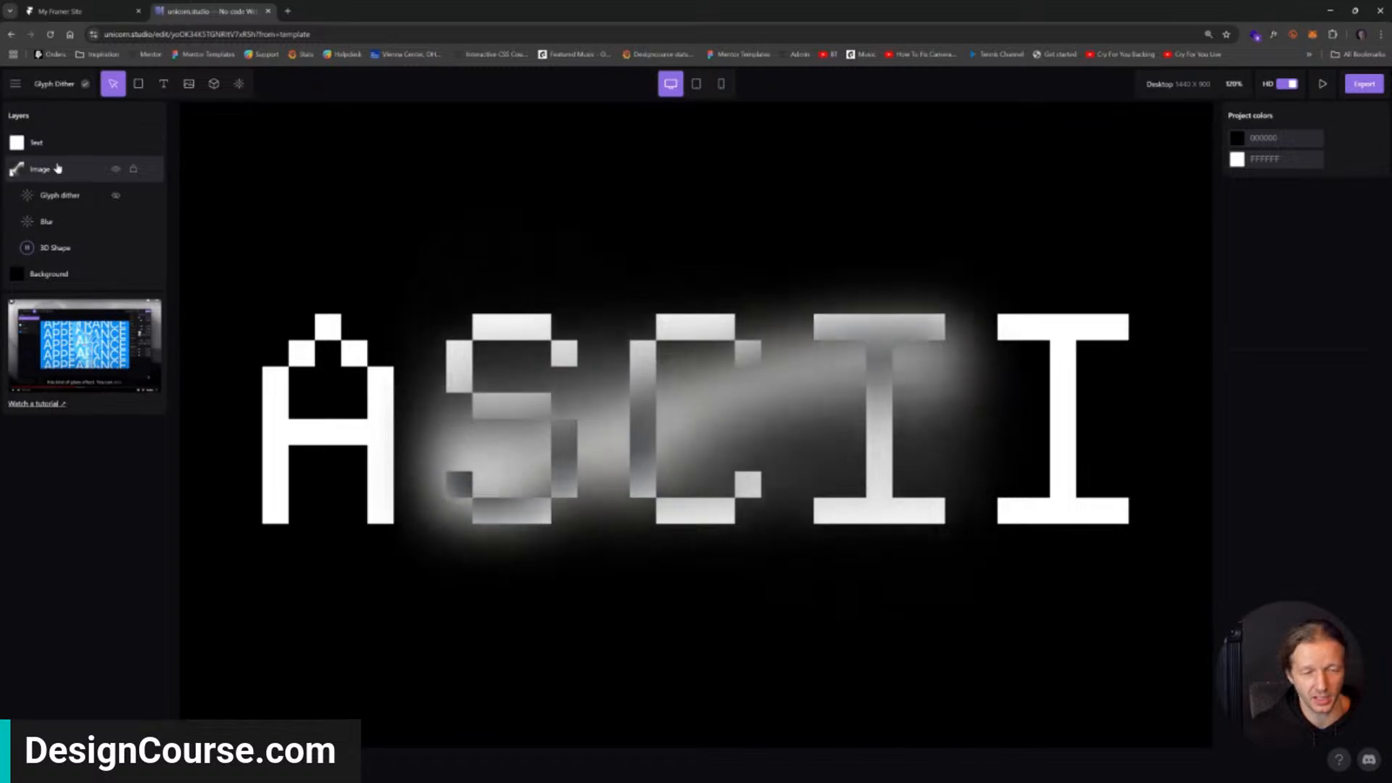
left_click(115, 170)
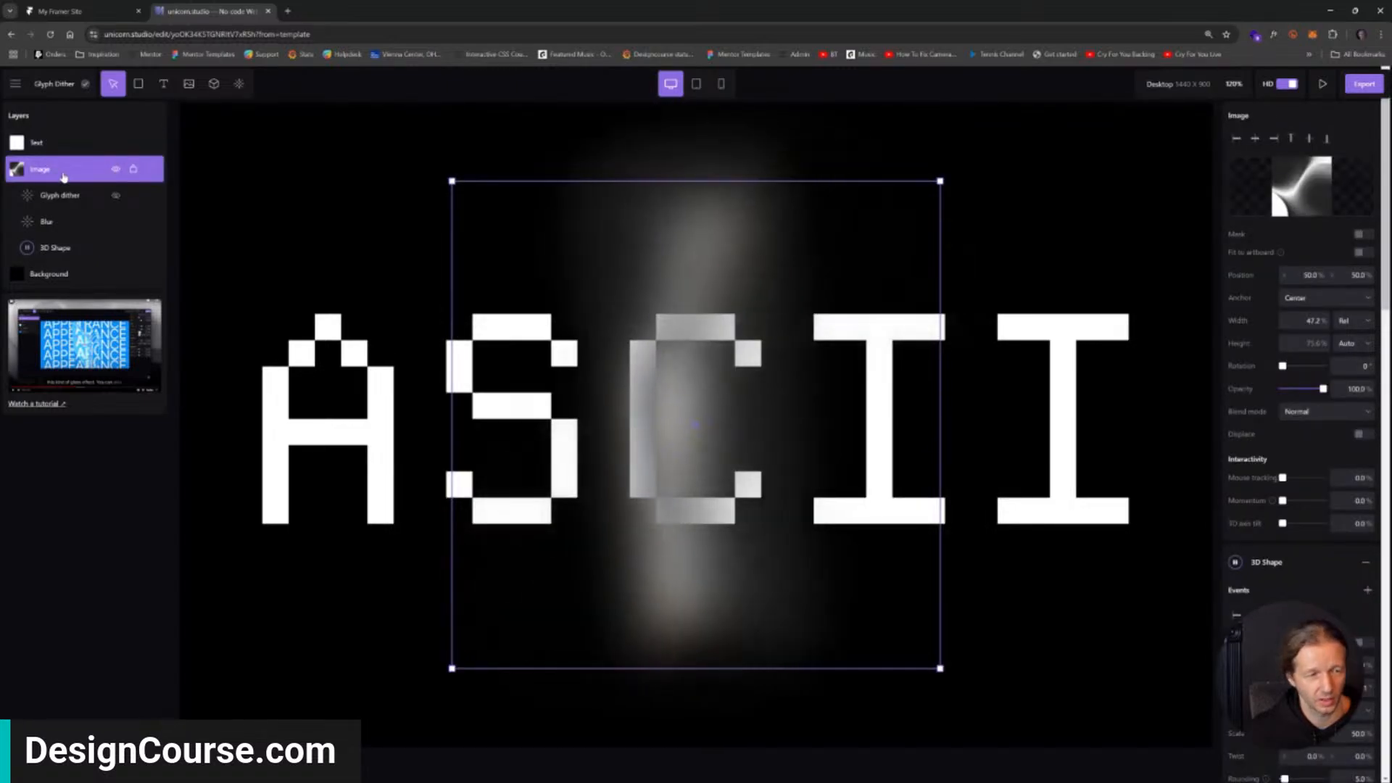
left_click_drag(109, 196, 49, 139)
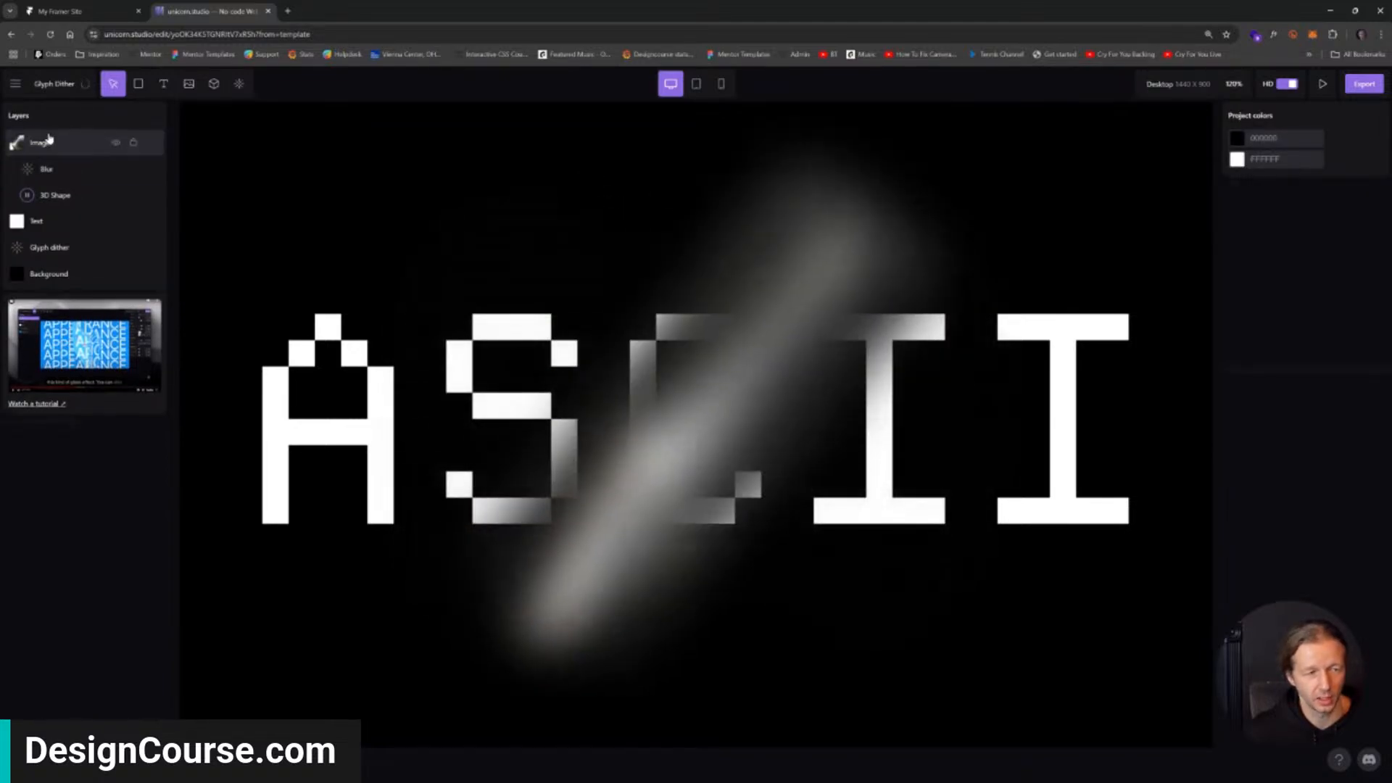
left_click(44, 169)
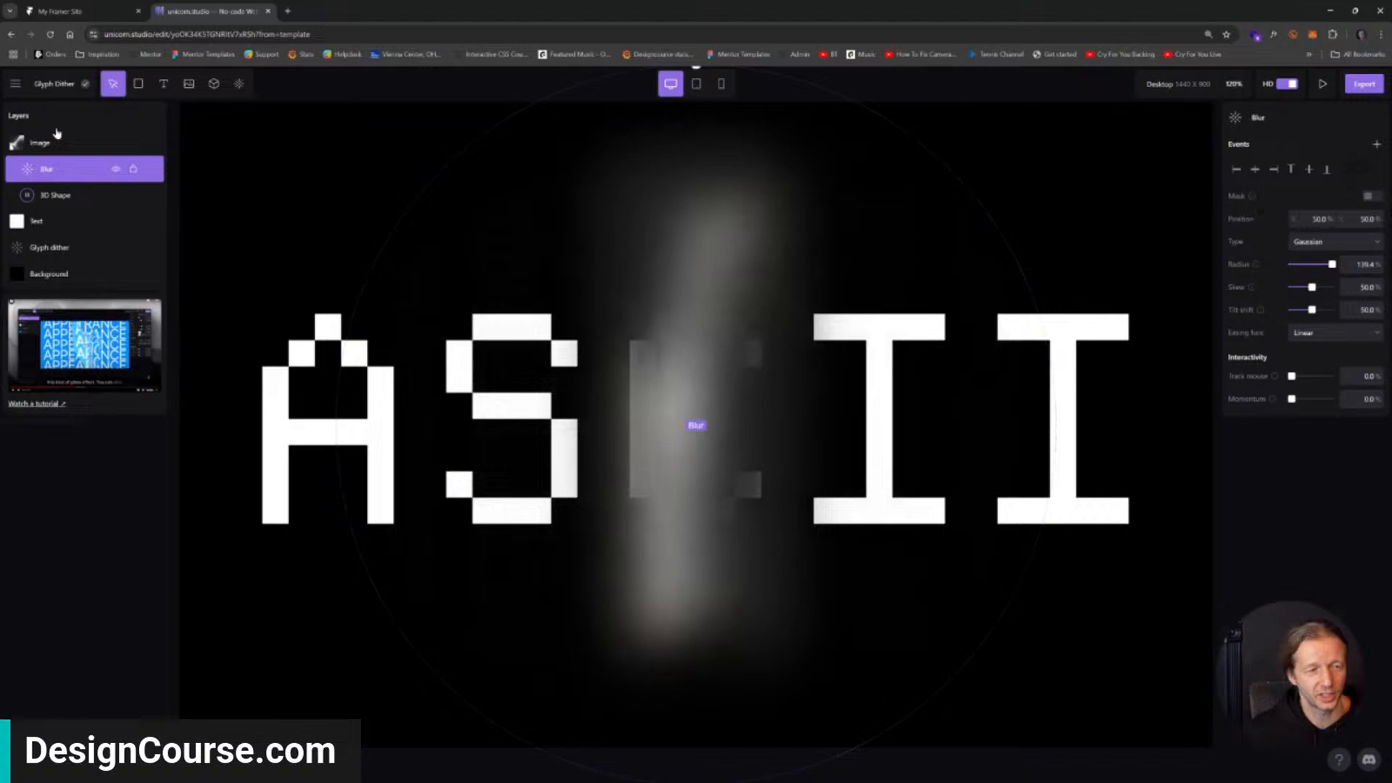
Open the Aquarium starter template to examine its water ripple effect, and return to the dashboard.
left_click(10, 34)
left_click(284, 191)
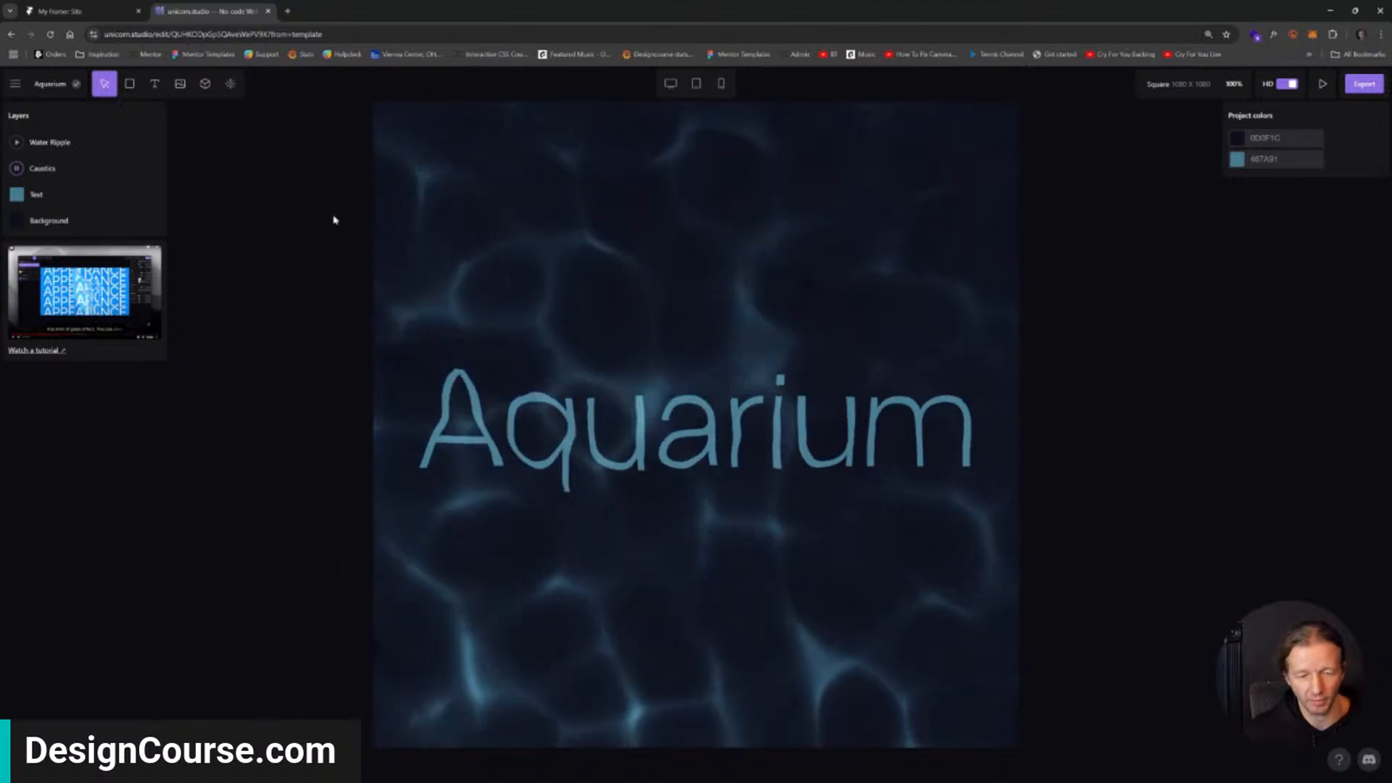
left_click(12, 35)
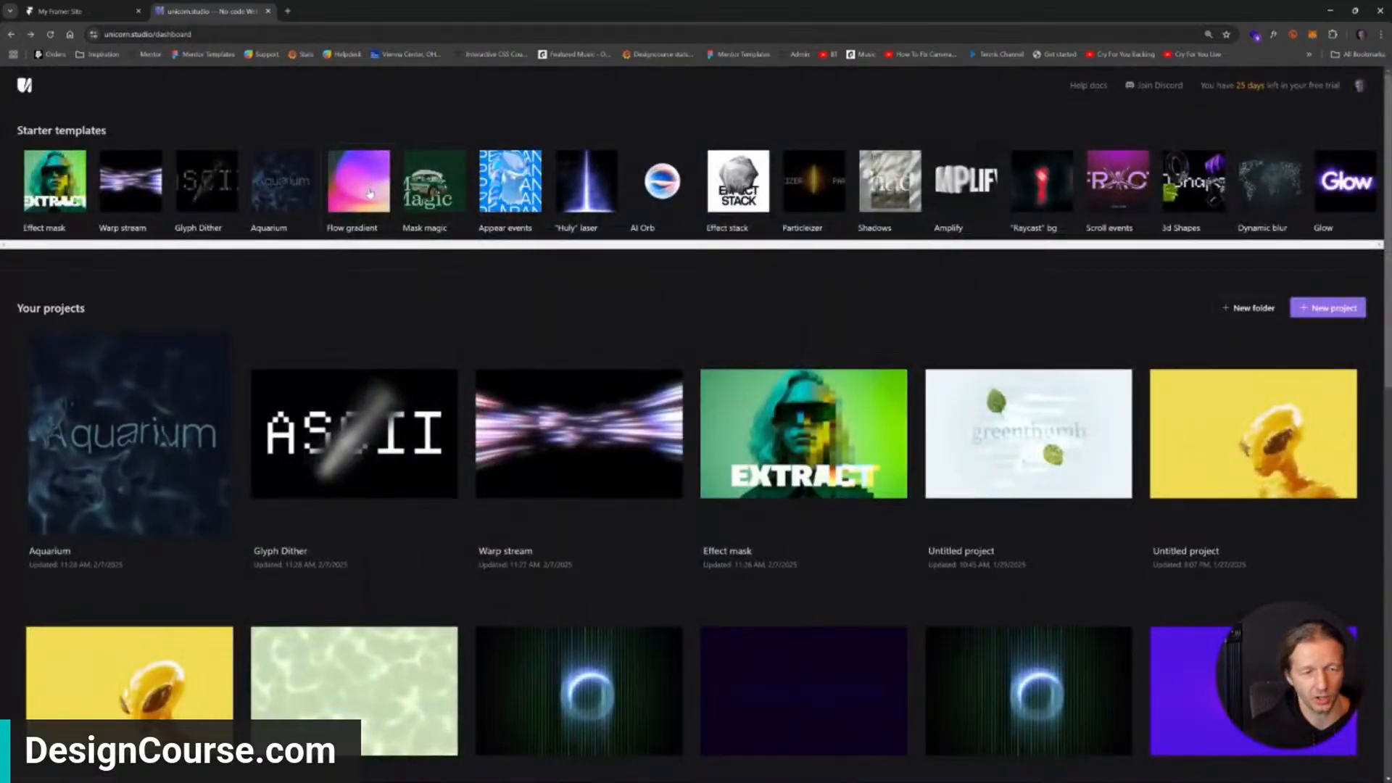
Open the Flow gradient starter template and toggle its Grain layer off and on to compare the texture.
left_click(370, 193)
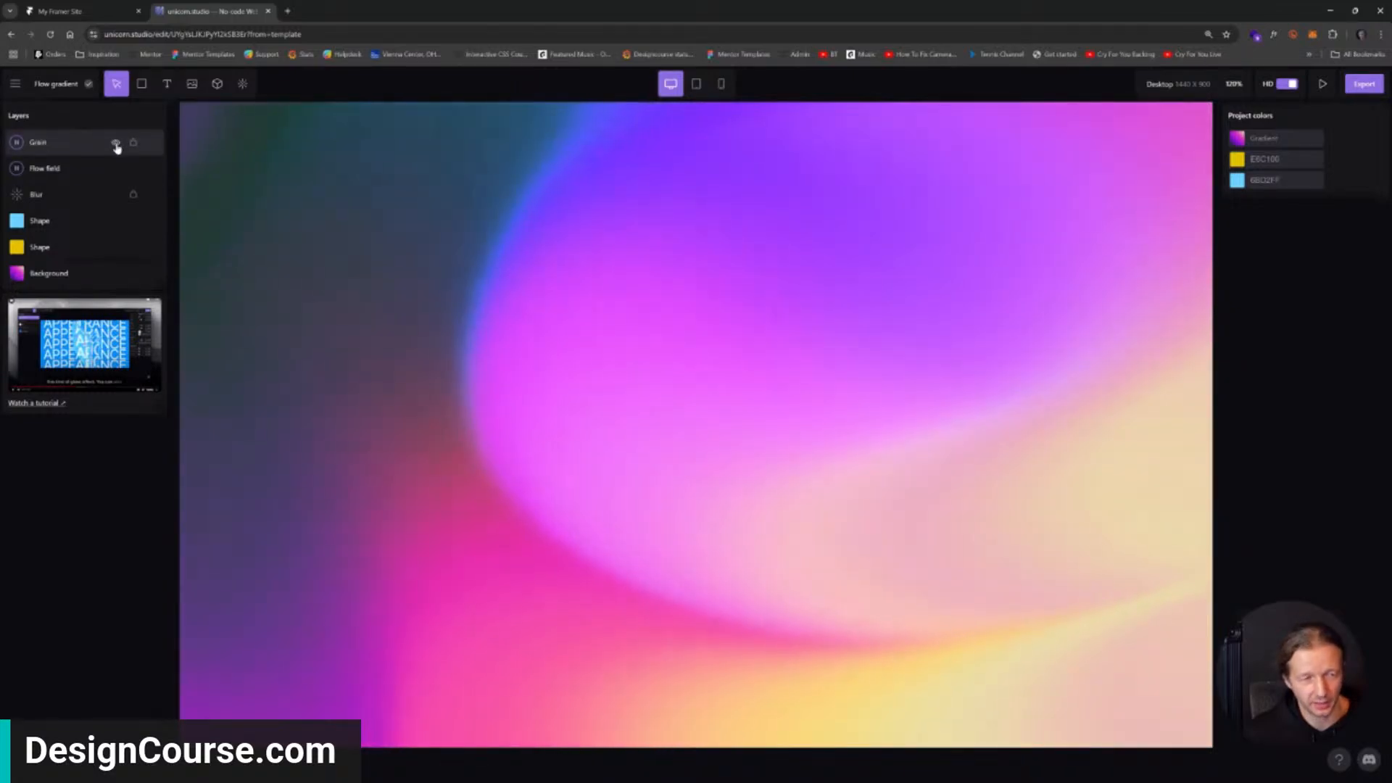
left_click(115, 144)
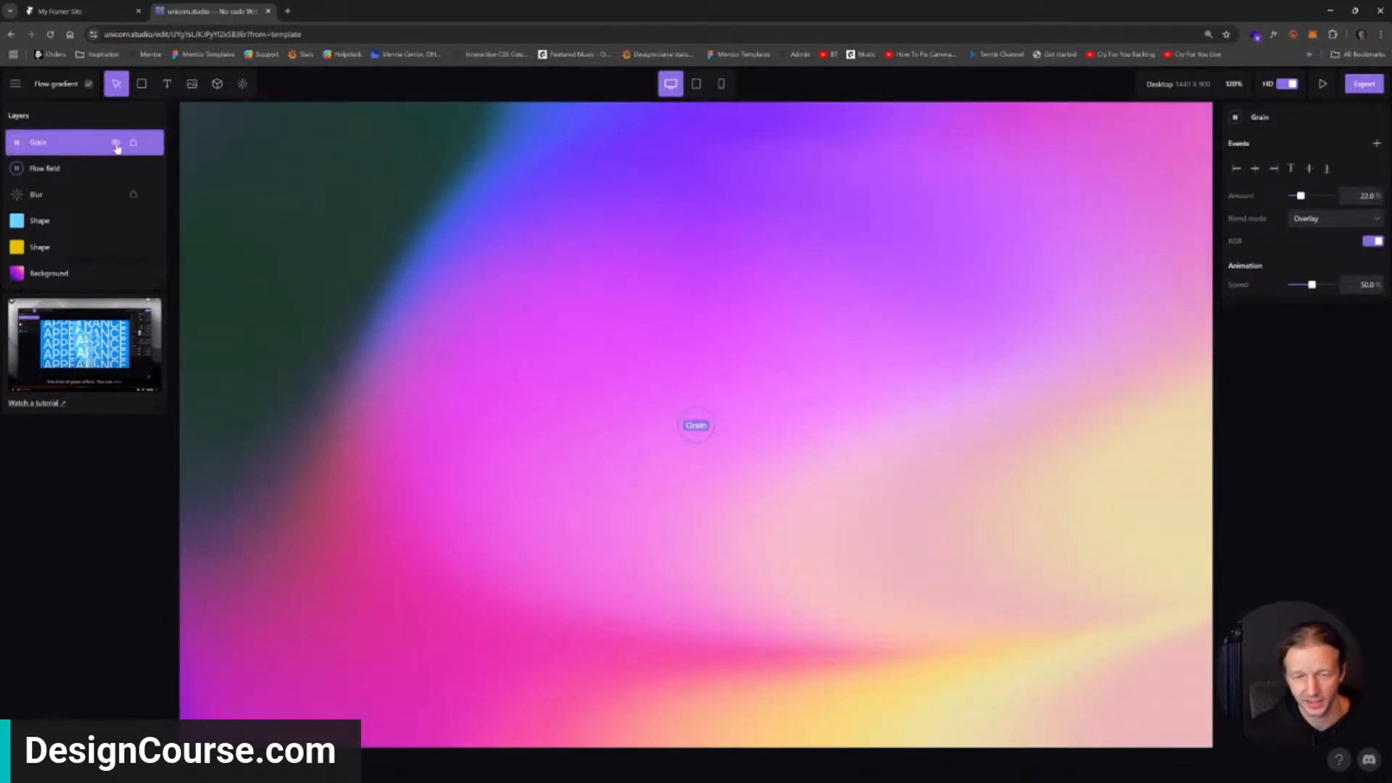
left_click(116, 144)
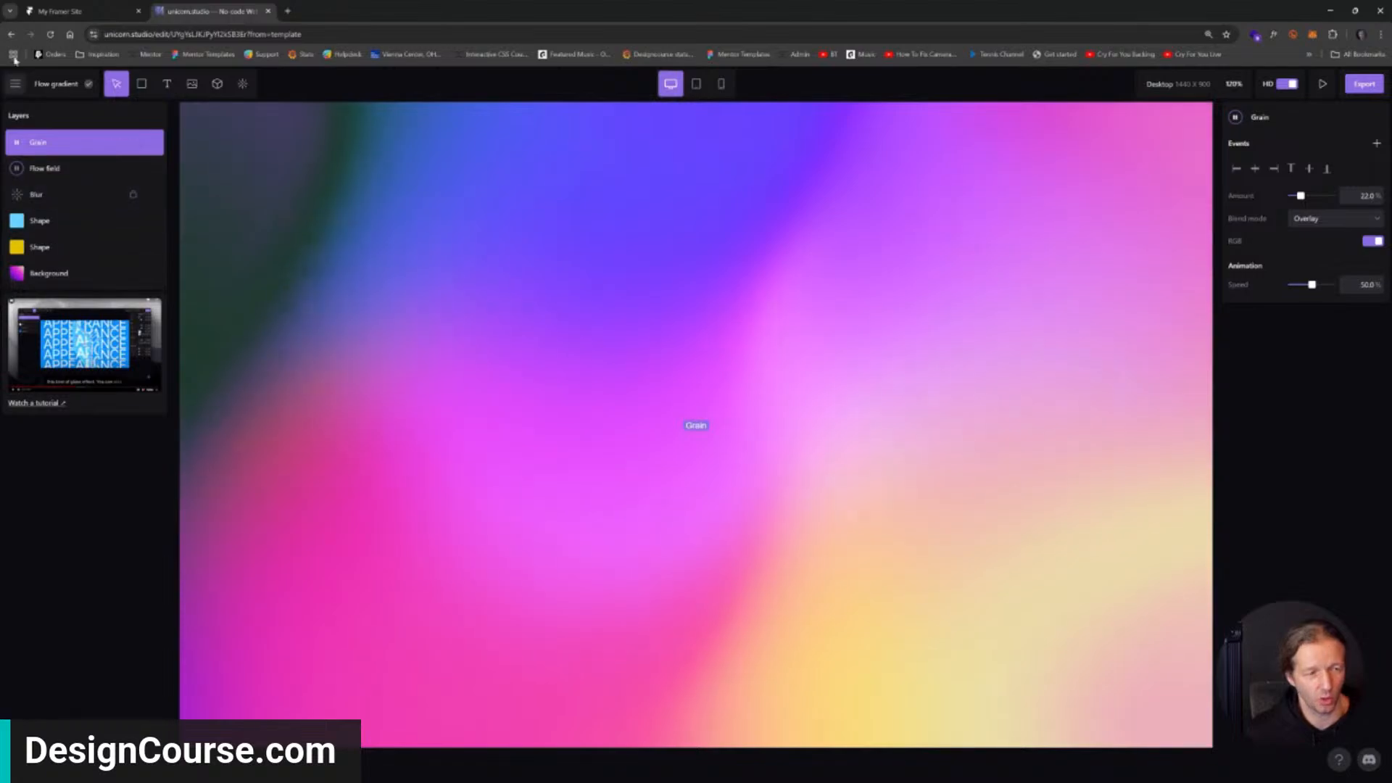
Open the Mask magic starter template and toggle the Shape's Pixelate effect off and on to compare the mask edges.
left_click(11, 34)
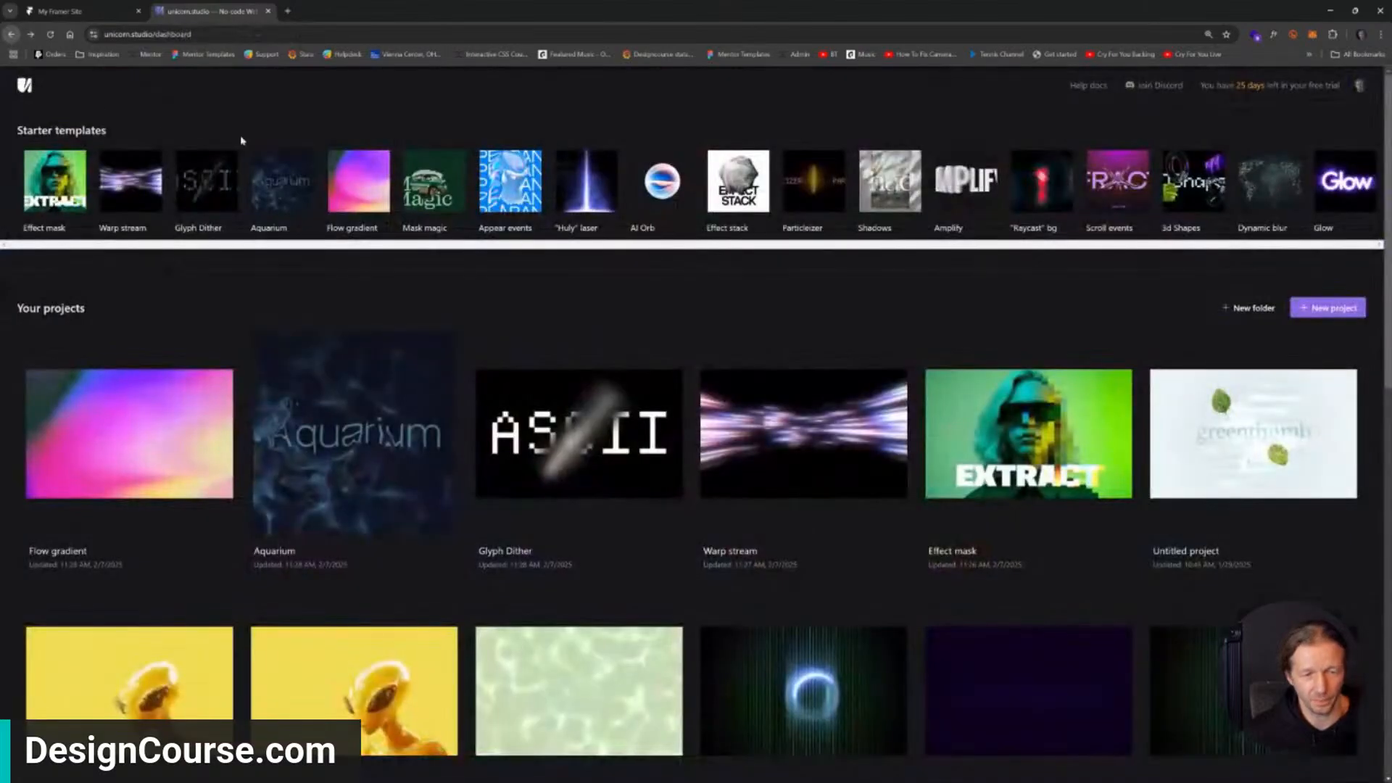
left_click(446, 182)
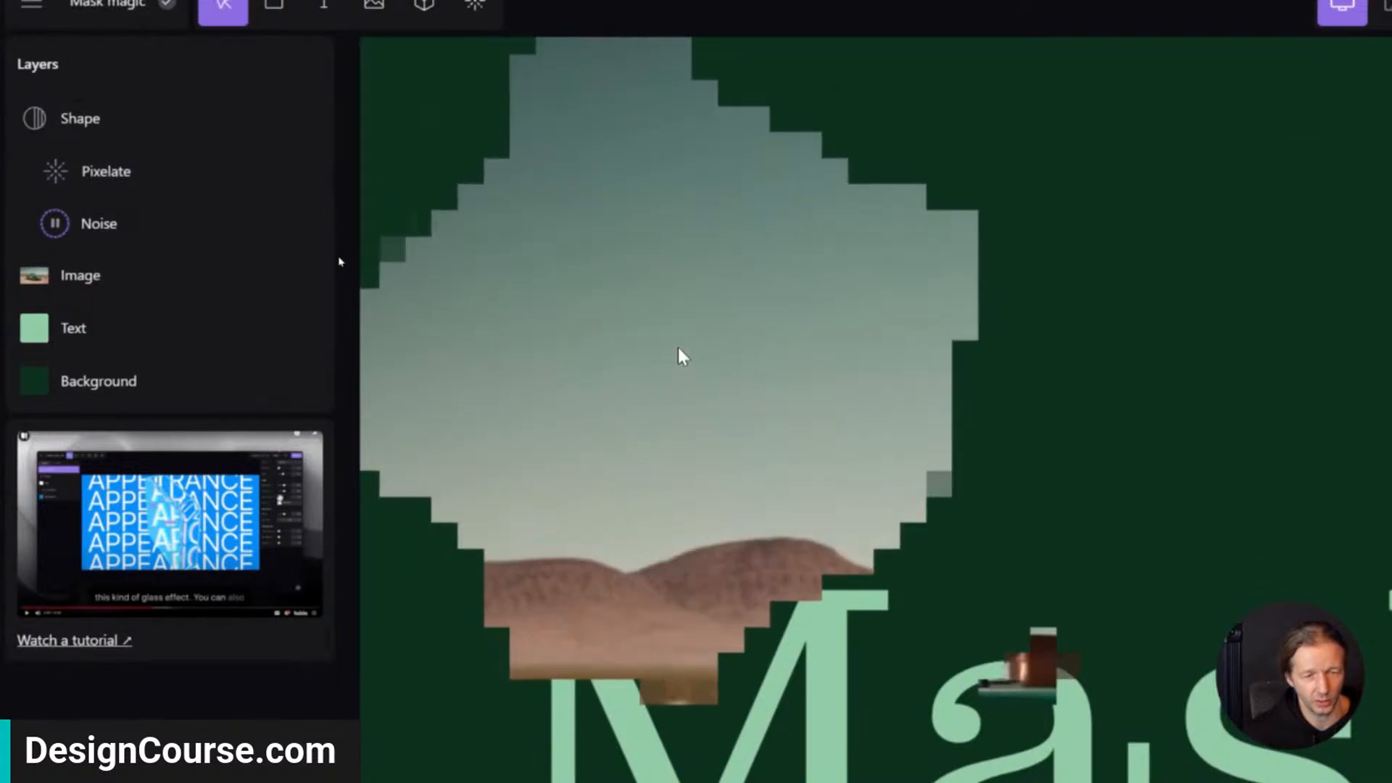
left_click(233, 172)
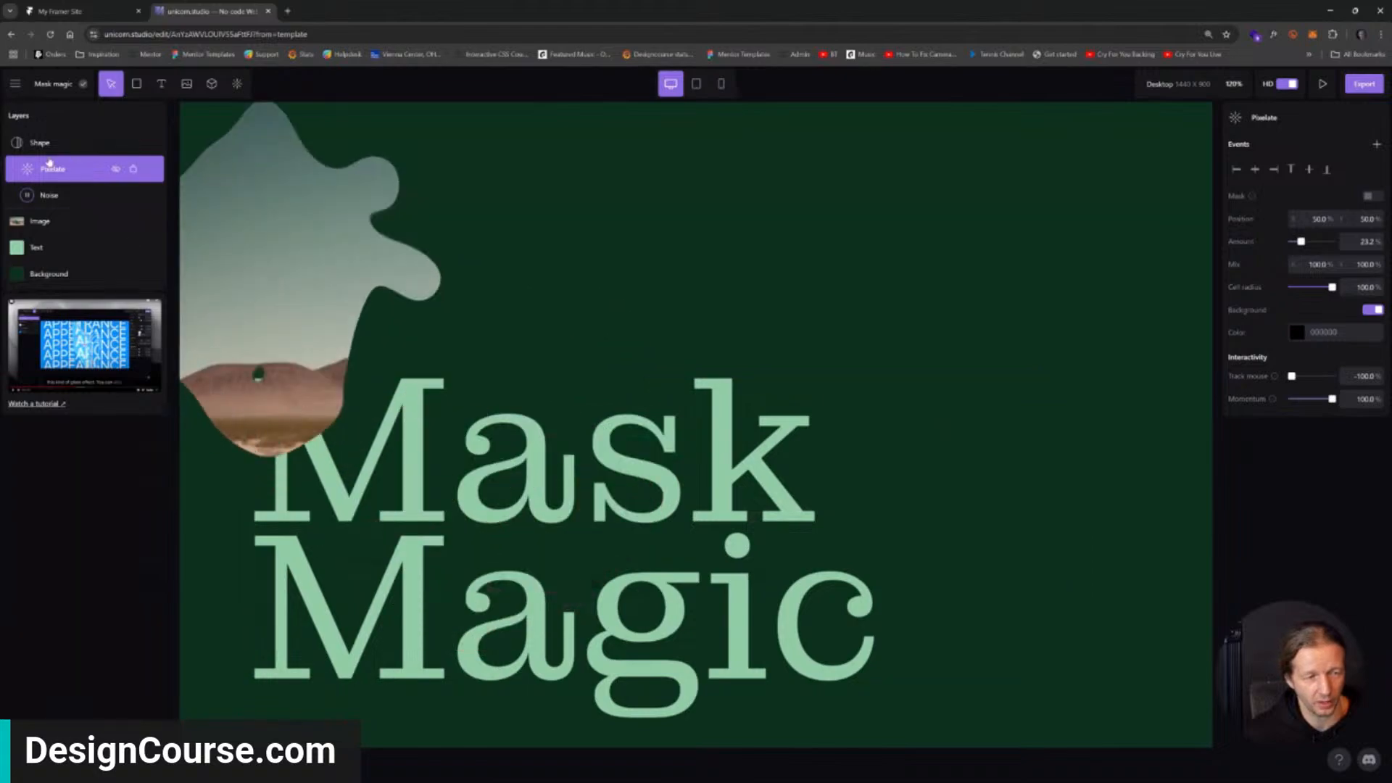
left_click(116, 169)
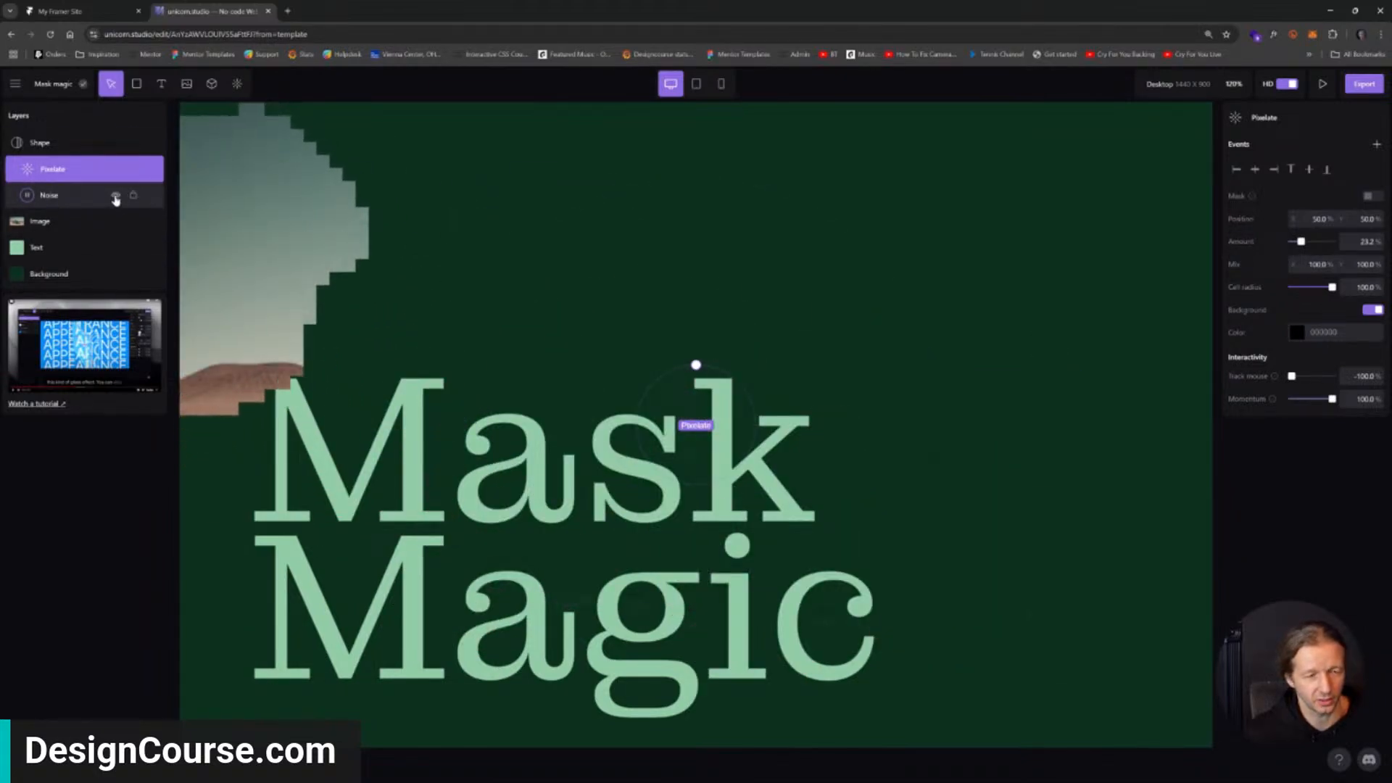
Toggle the Shape's Noise effect to compare the mask edges, inspect the Shape layer's settings, and return to the dashboard.
left_click(114, 199)
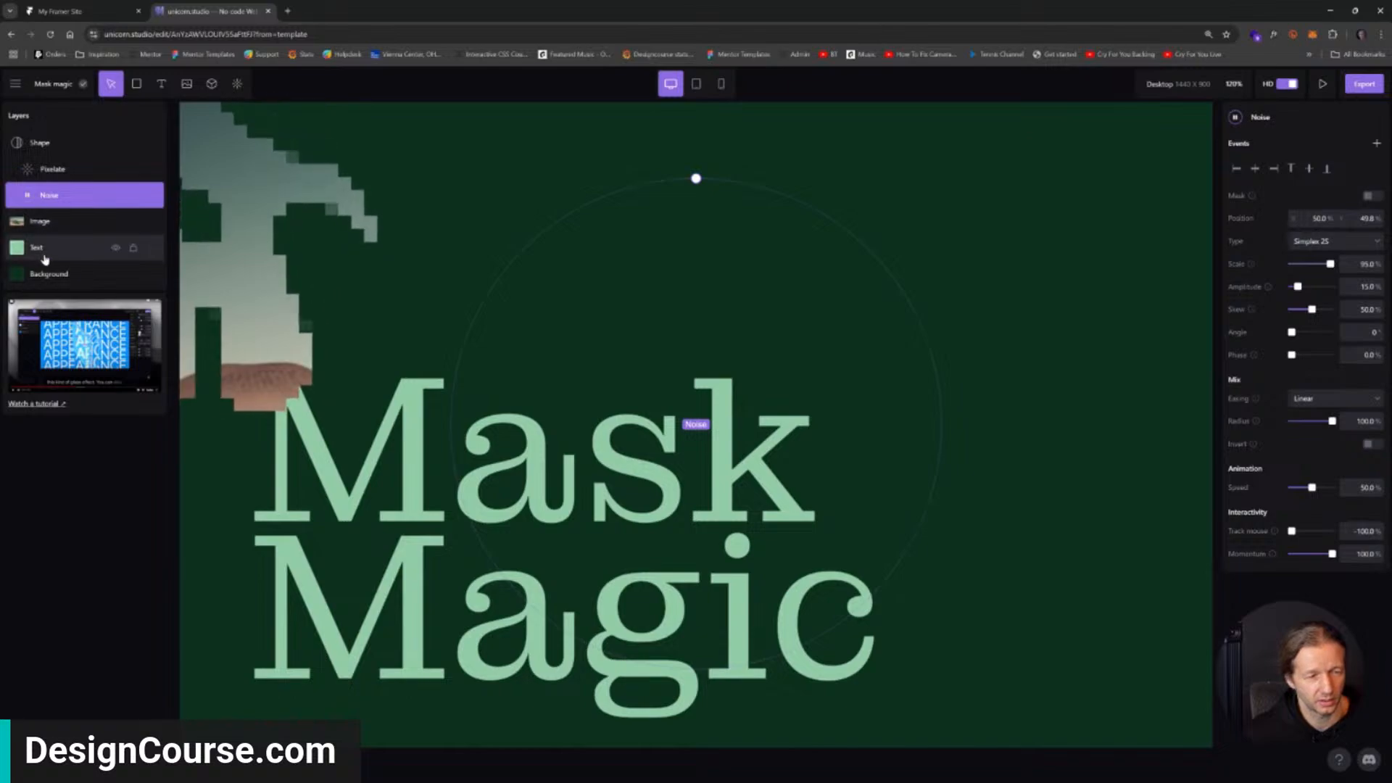
left_click(53, 141)
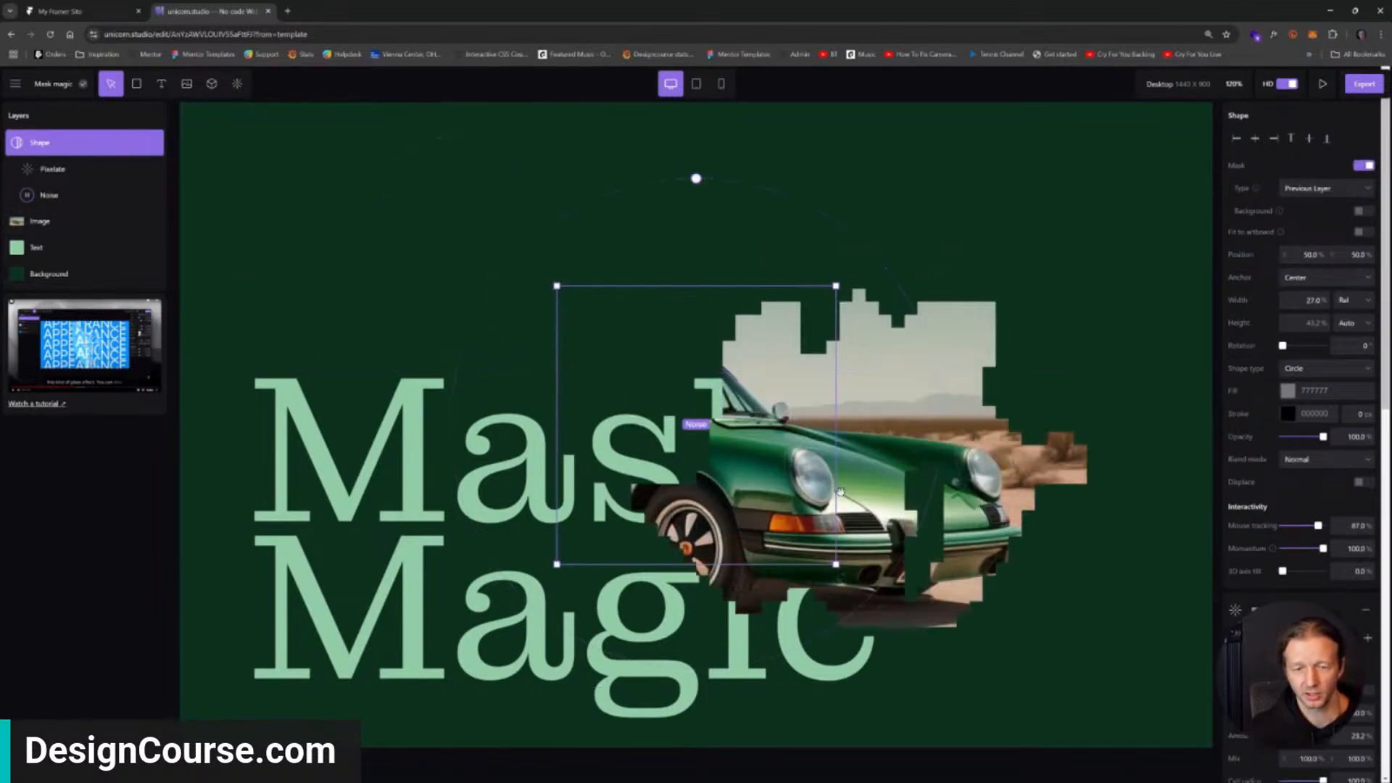
left_click(11, 34)
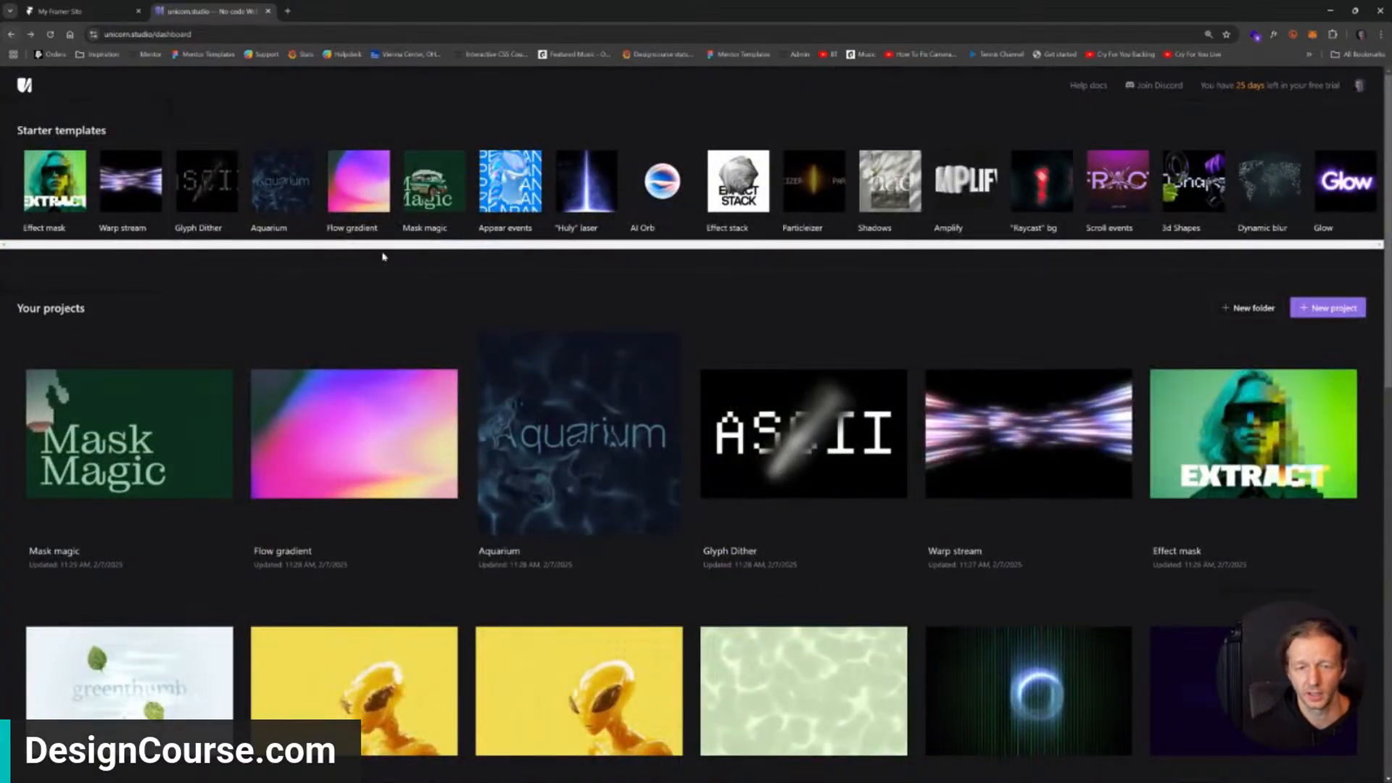
Open the "Huly" laser starter template to examine its light beam scene, and return to the dashboard.
left_click(591, 180)
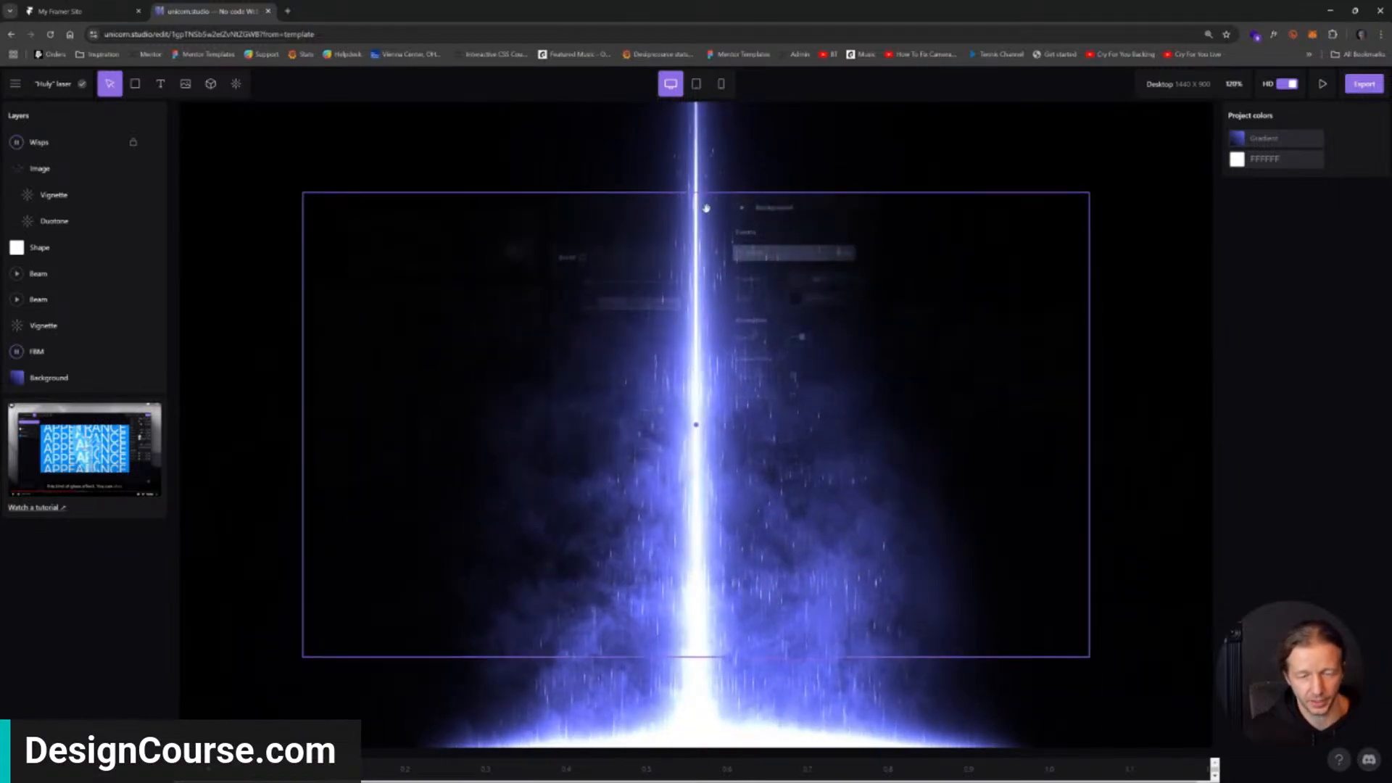
left_click(11, 34)
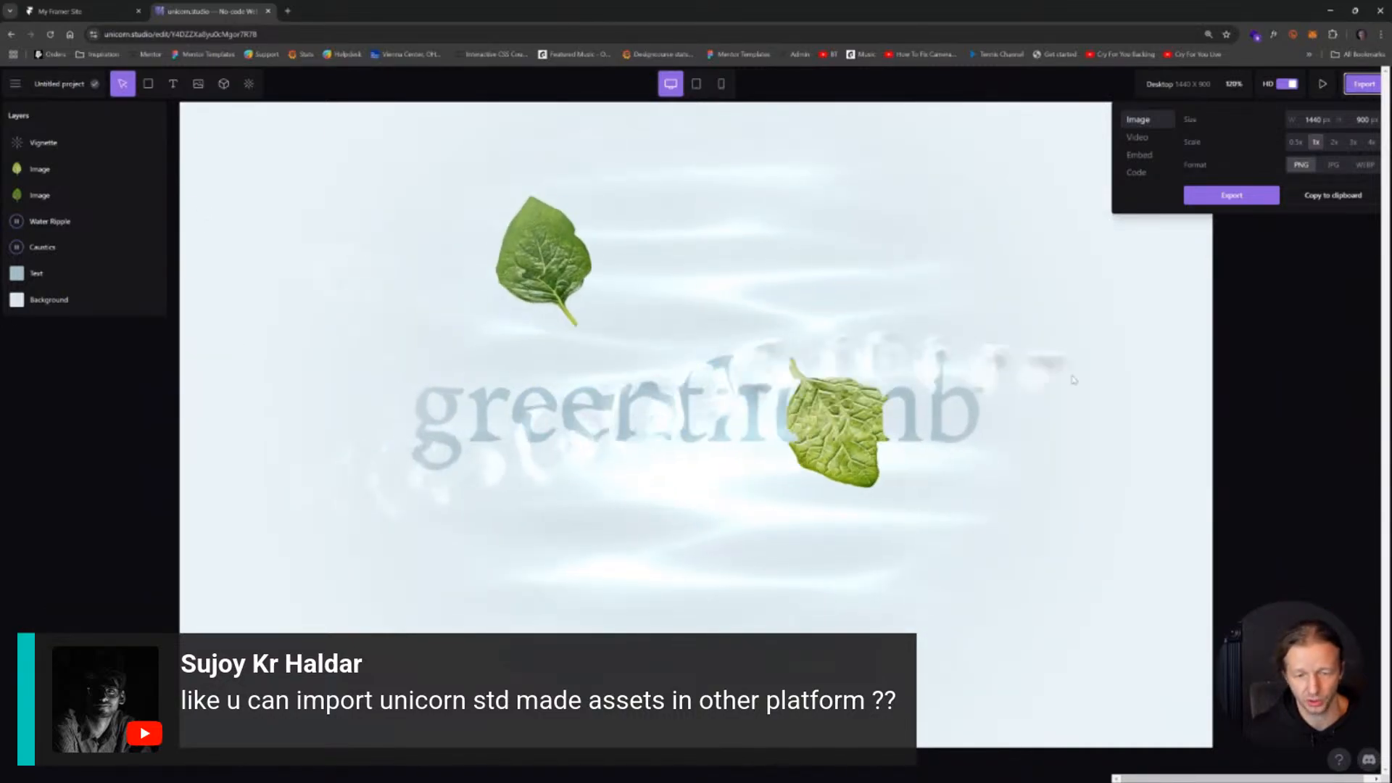
Show the greenthumb project's Embed export options, highlighting the Framer component URL and the project ID in the embed code.
left_click(1141, 155)
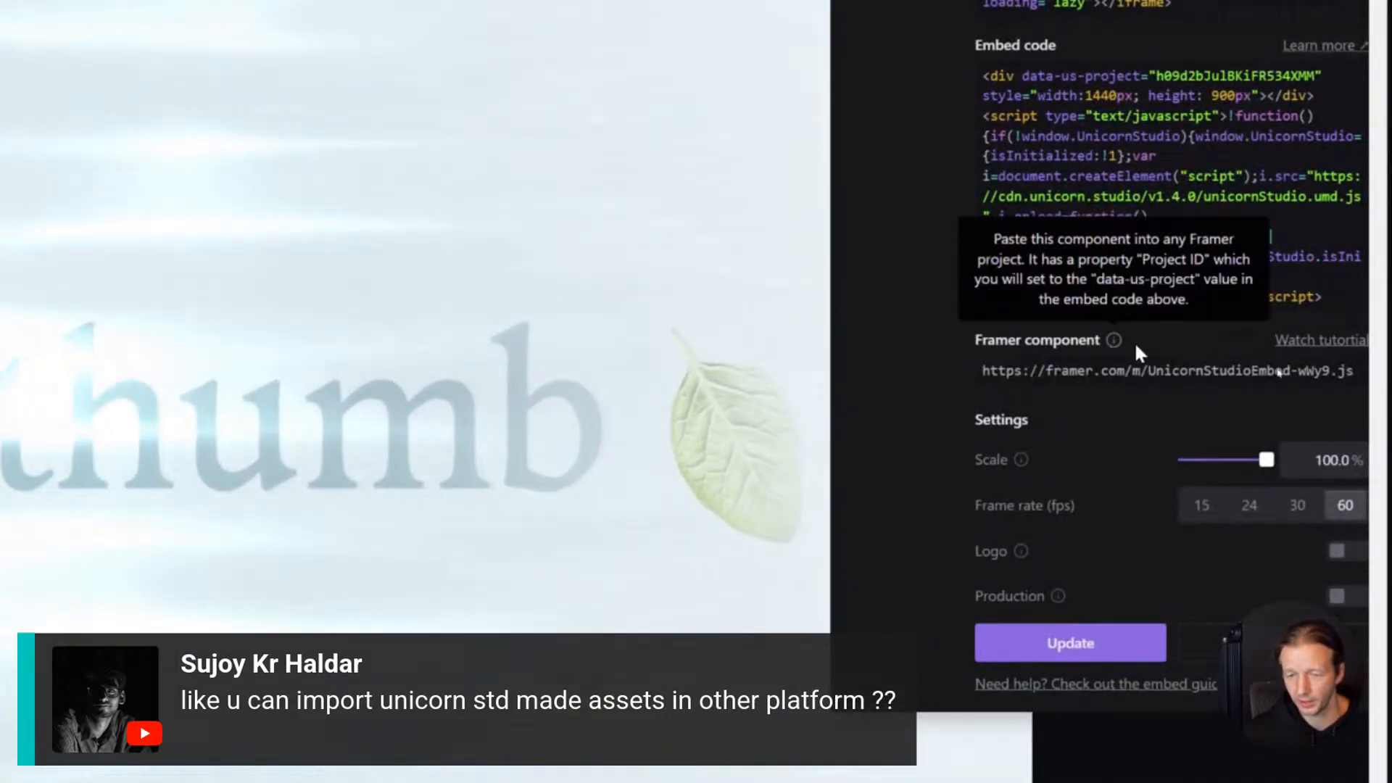
left_click_drag(1352, 368, 1160, 367)
left_click(1353, 372)
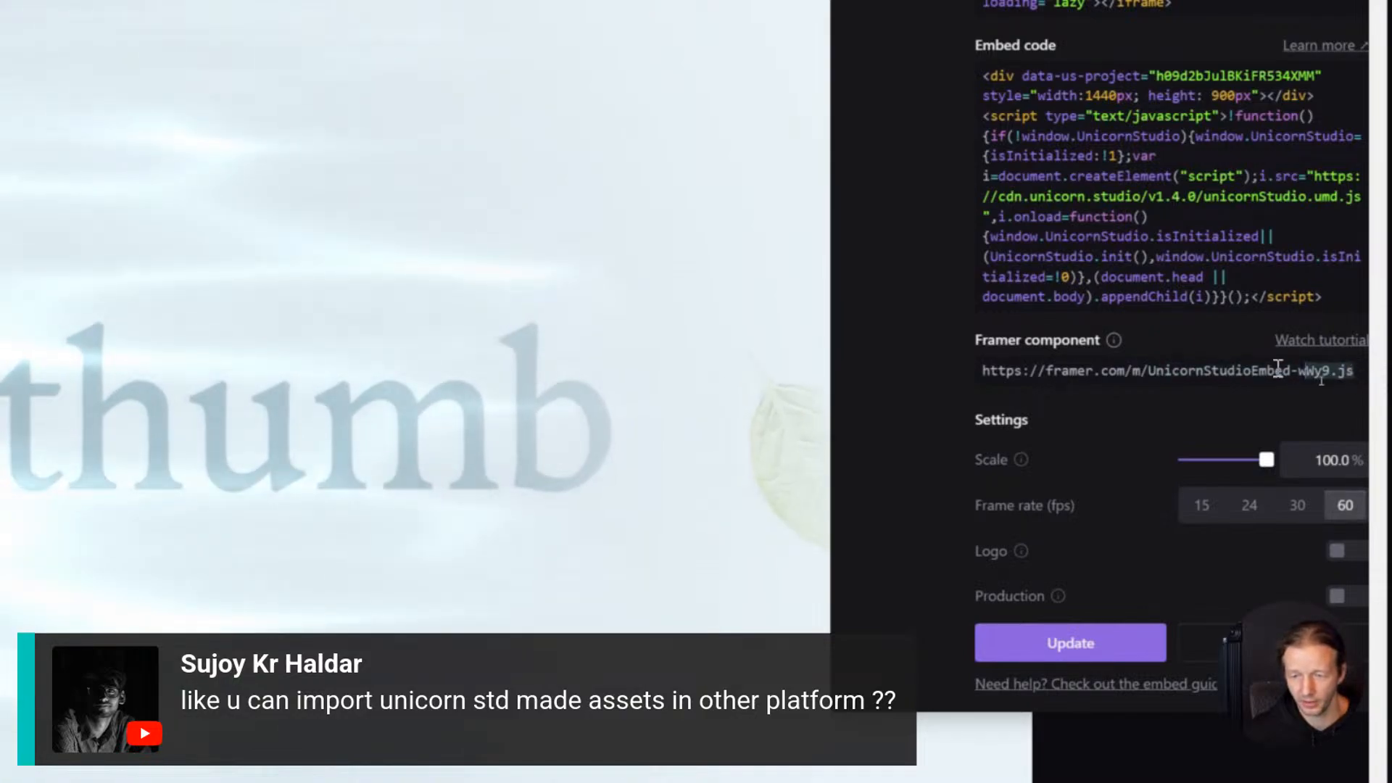
left_click_drag(1278, 368, 984, 368)
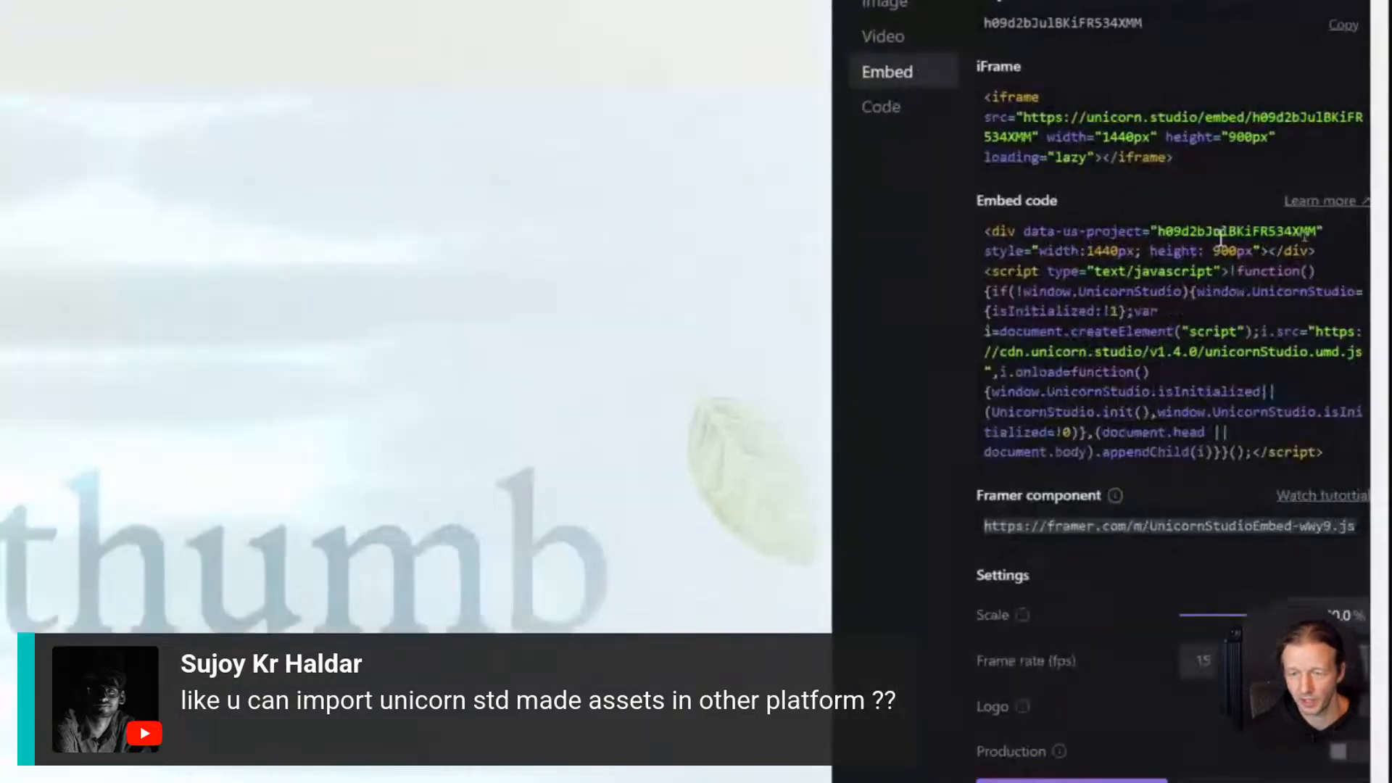
double_click(1295, 235)
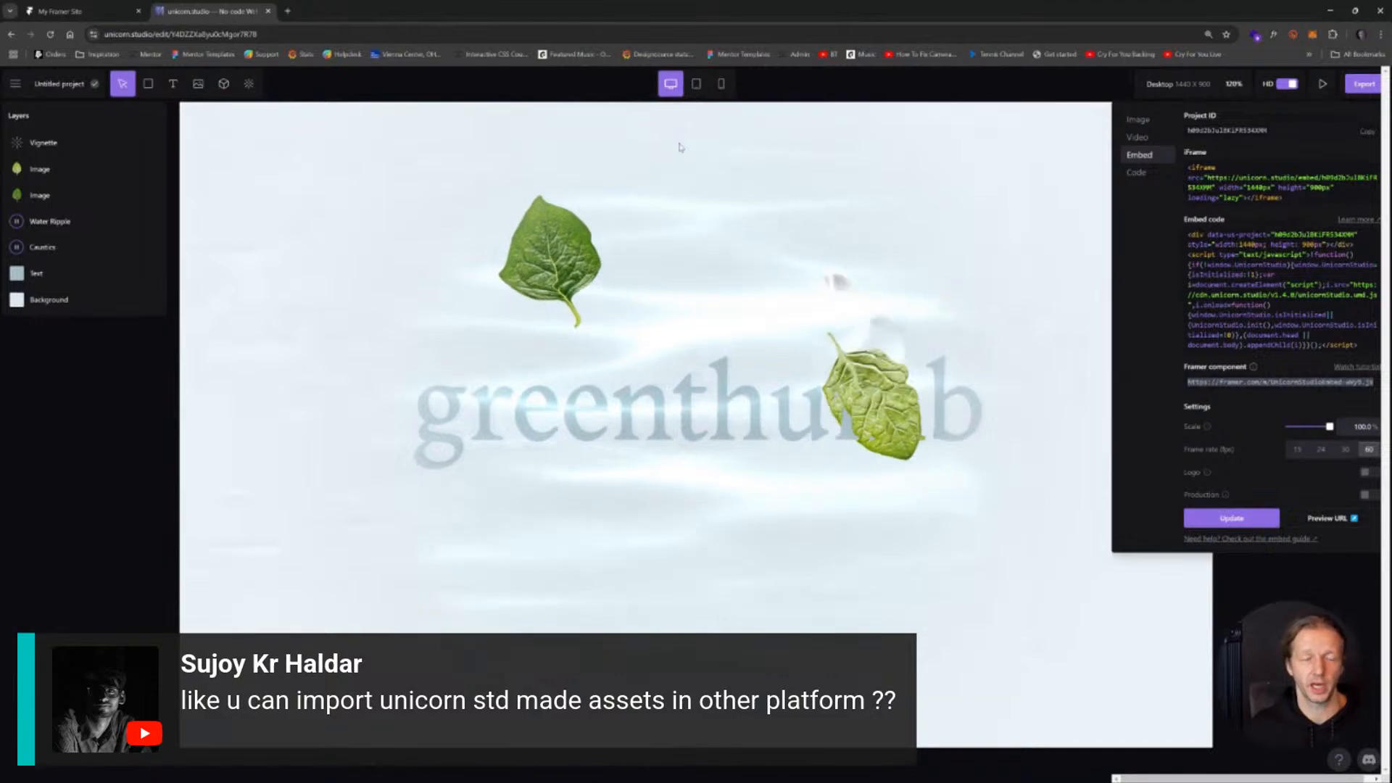
Switch to Framer at framer.com in a new browser tab and open the greenthumb website project.
left_click(107, 8)
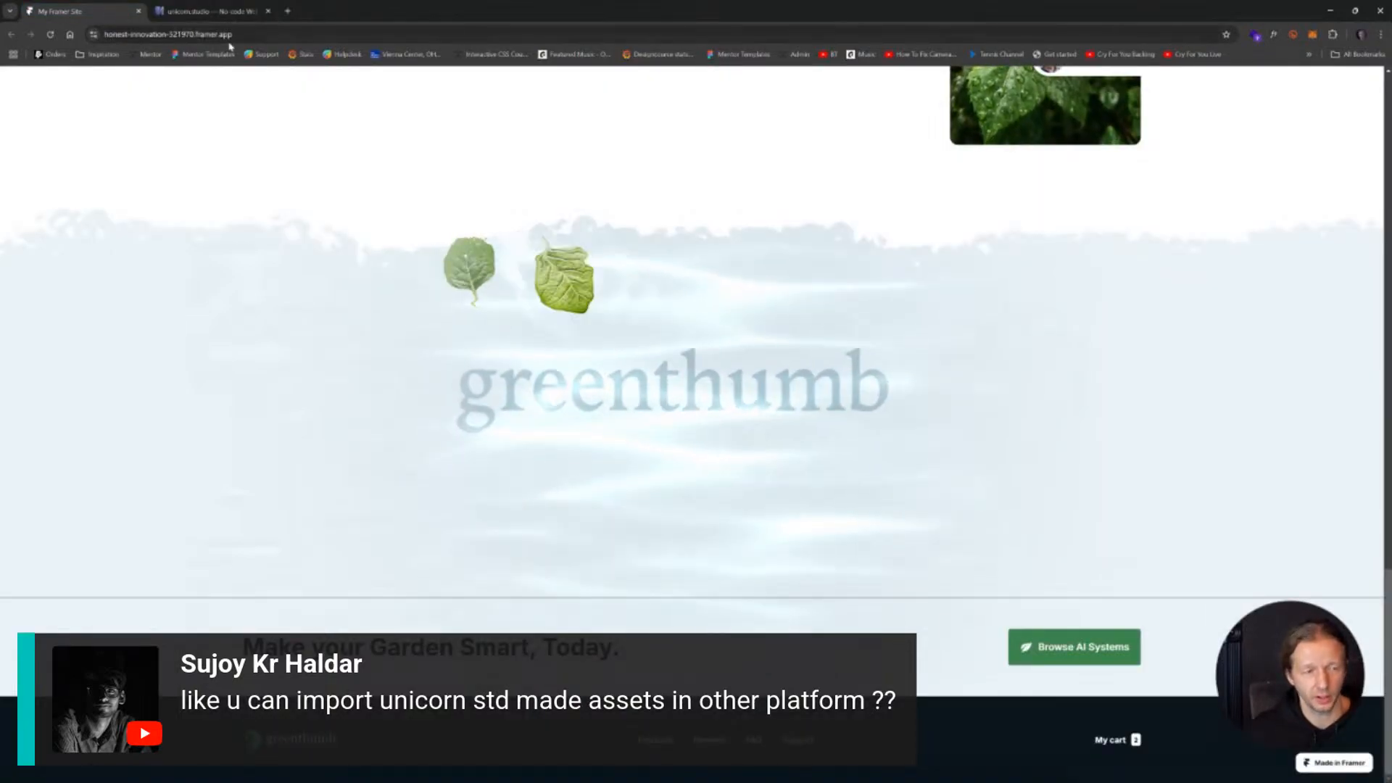
left_click(180, 35)
key("ctrl+t")
type("framer.c")
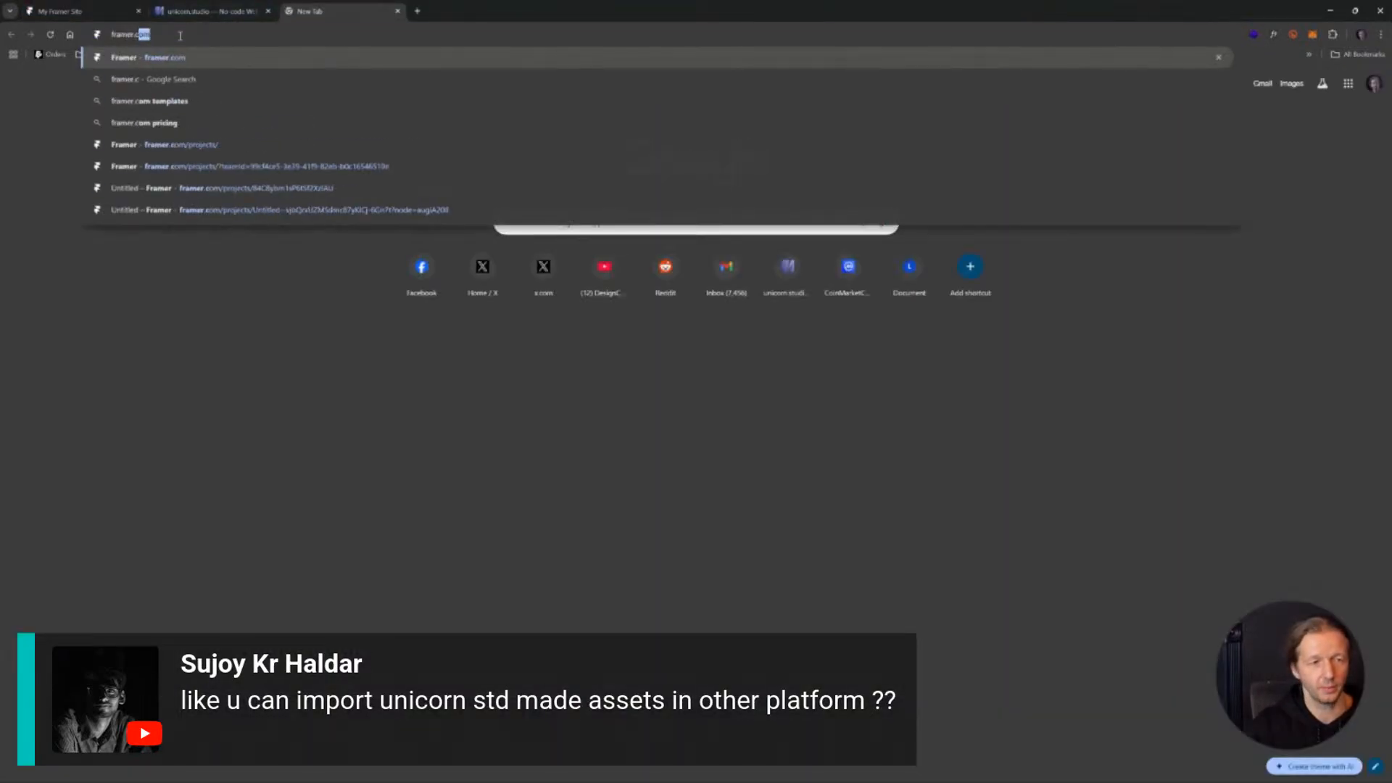
key("Return")
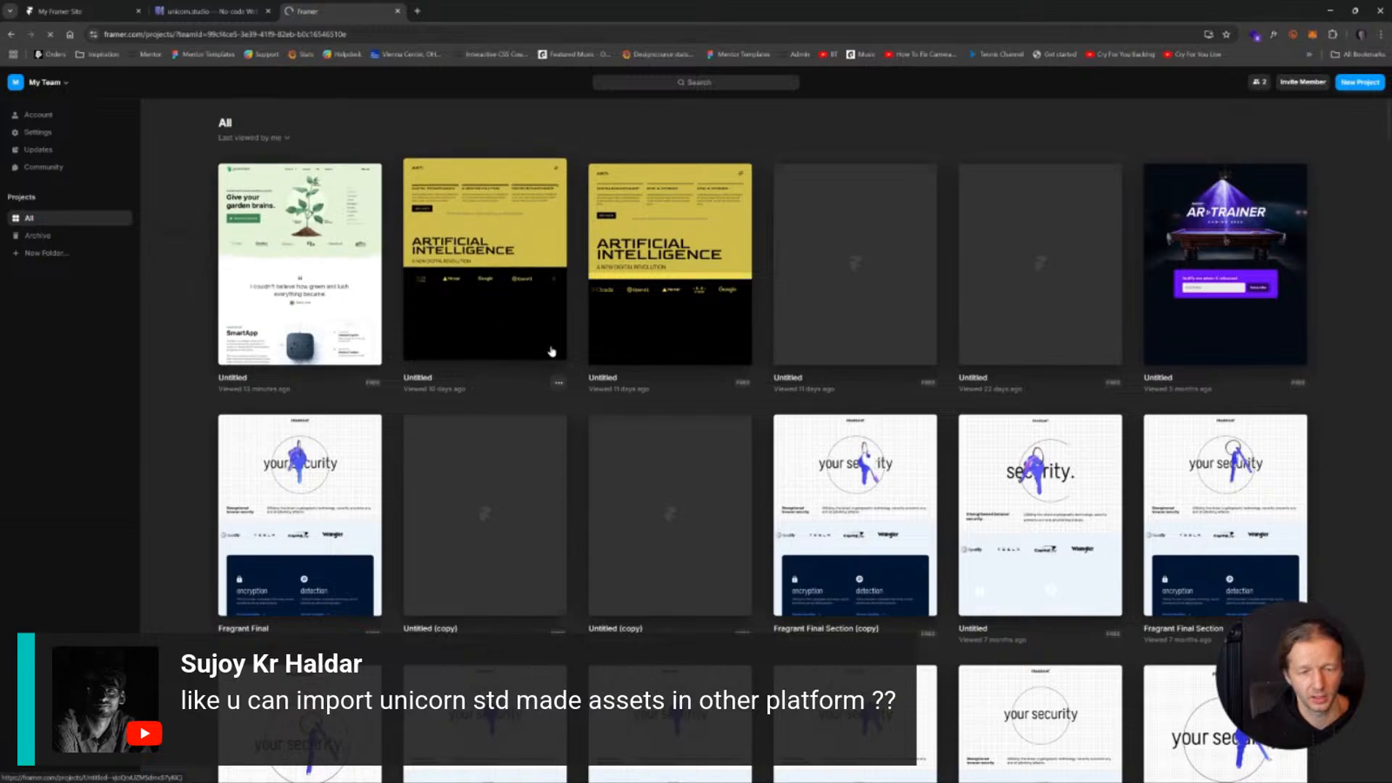
left_click(695, 330)
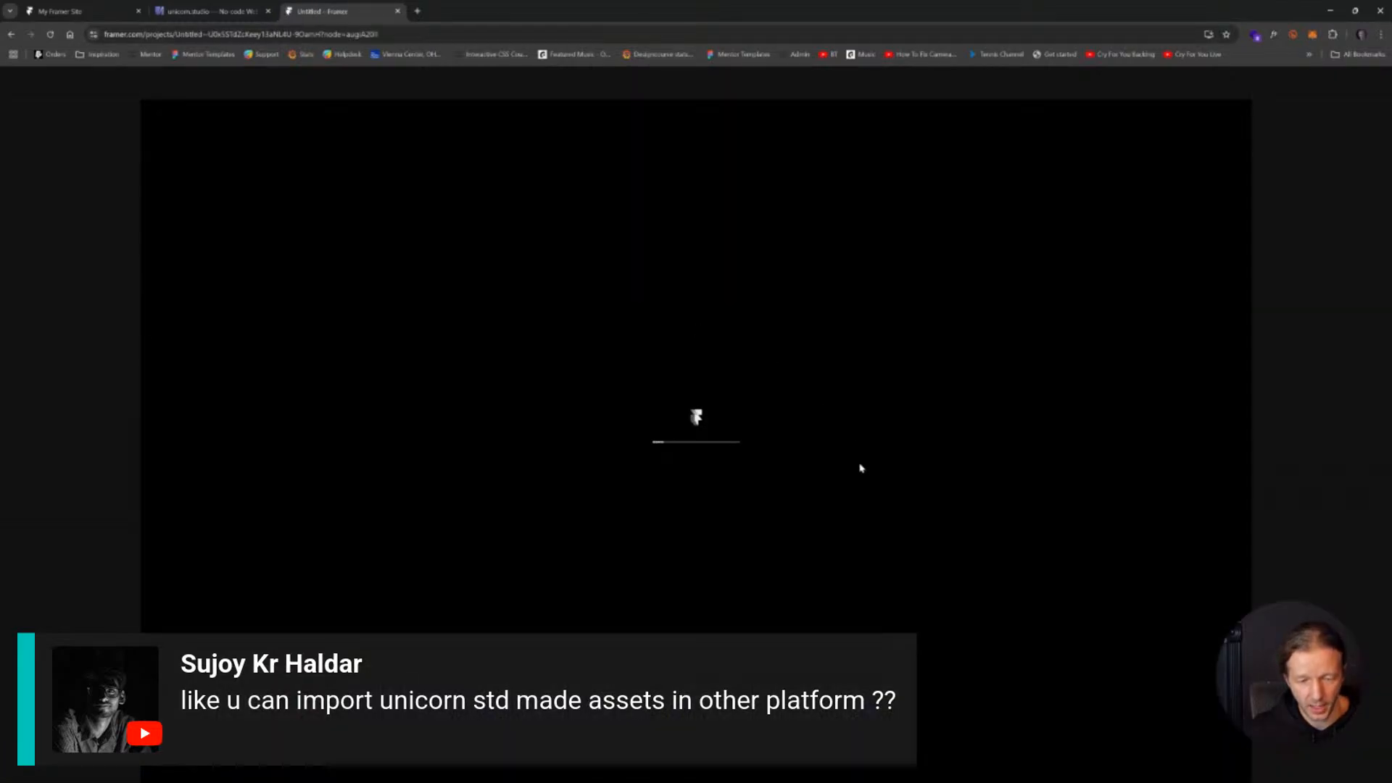
Select the Unicorn Studio embed layer inside the Contact section's Frame, above the site footer.
scroll(849, 559, "down", 6)
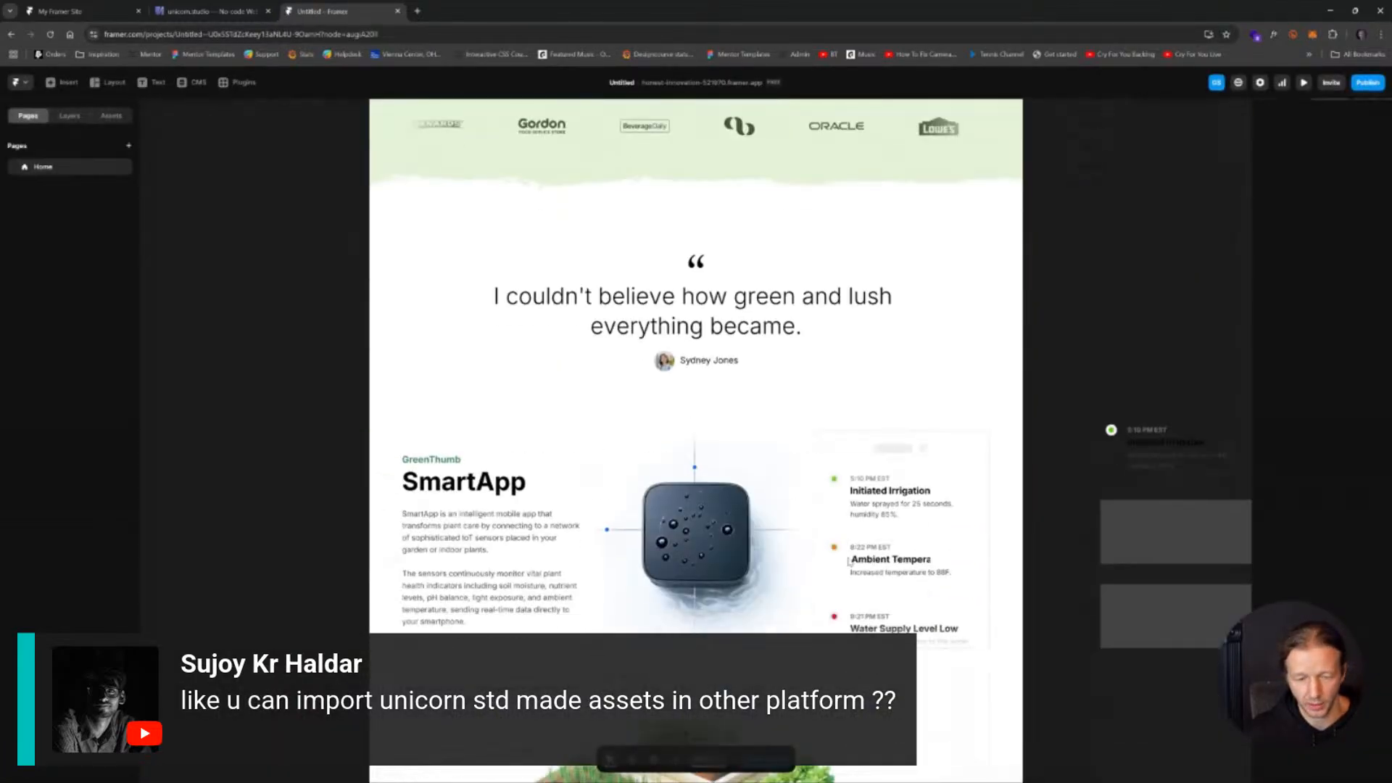
scroll(848, 562, "down", 15)
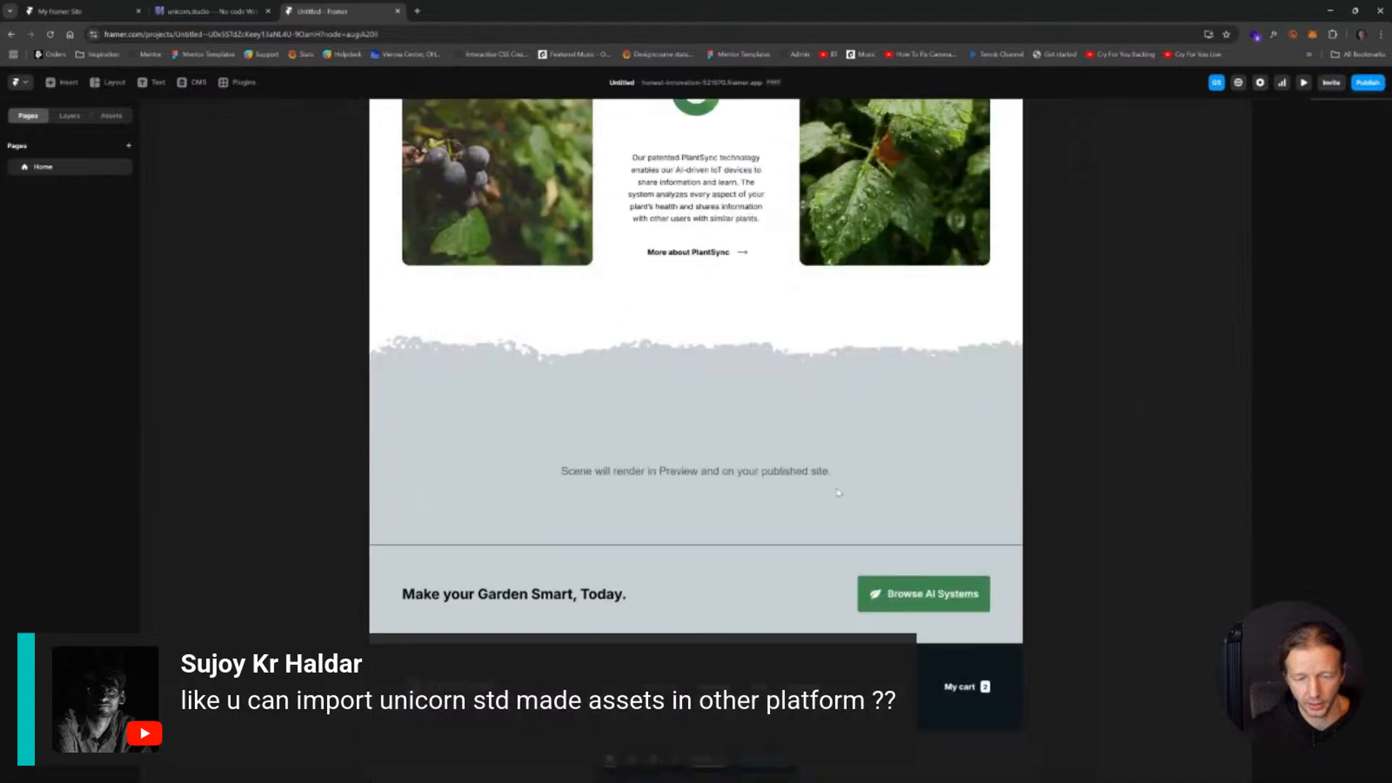
scroll(839, 493, "down", 3)
left_click(415, 338)
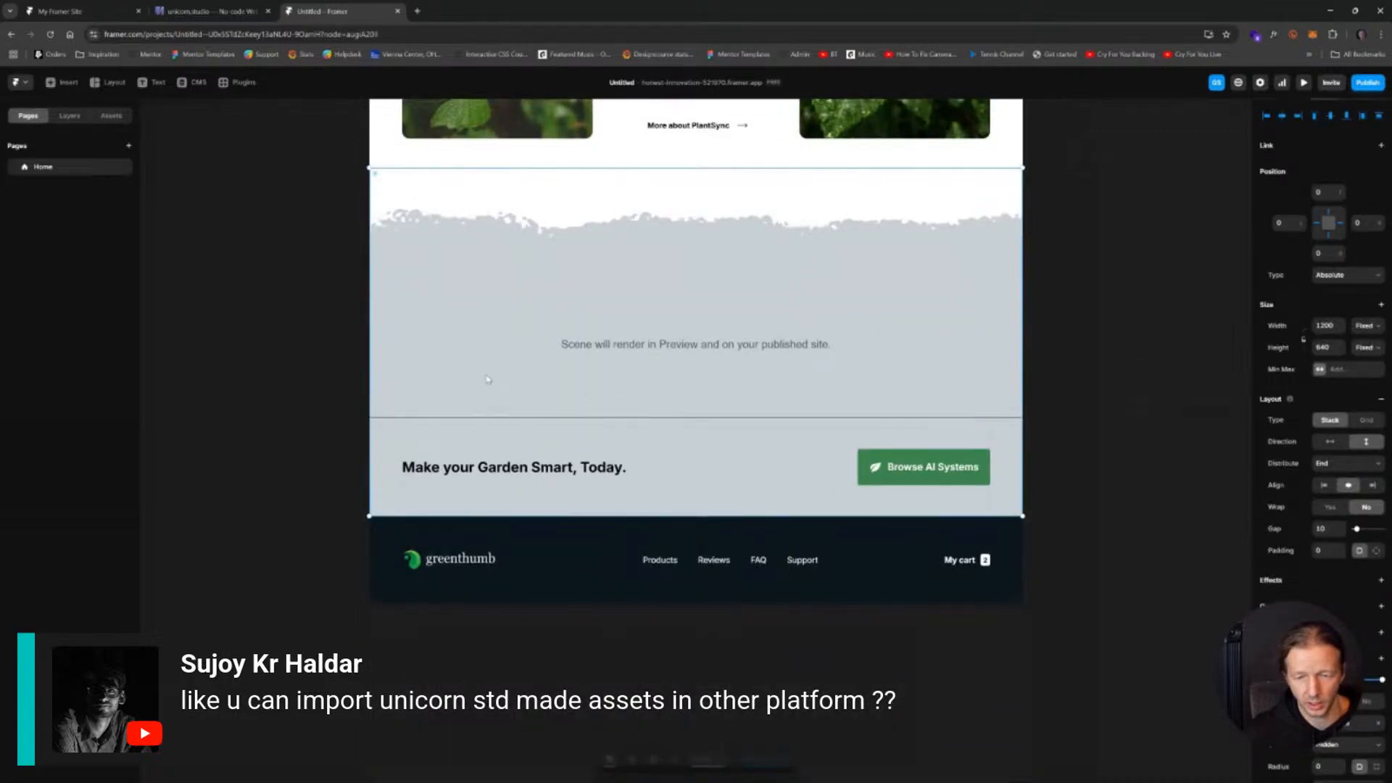
left_click(65, 116)
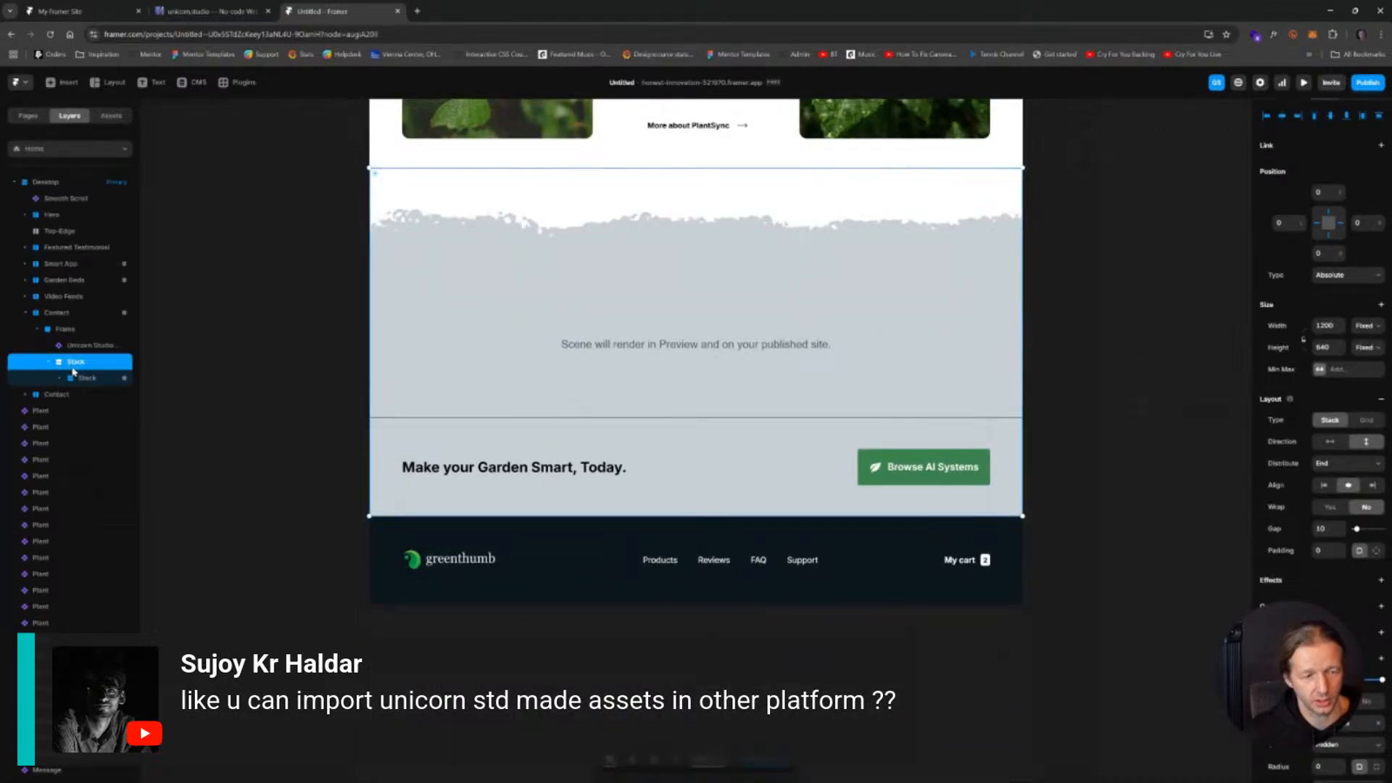
left_click(83, 346)
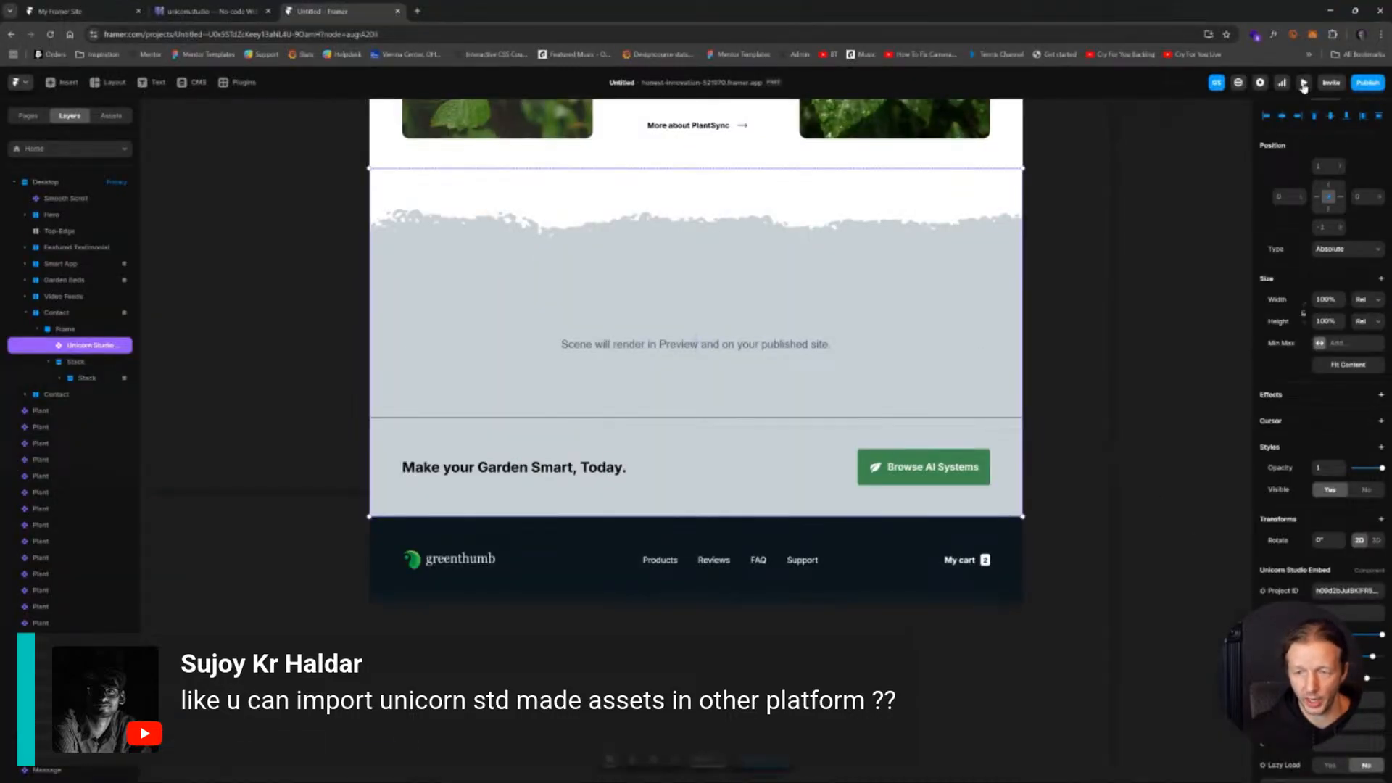
Preview the site to examine the rendered greenthumb water scene above the footer, and return to the editor.
left_click(1303, 82)
scroll(796, 505, "down", 10)
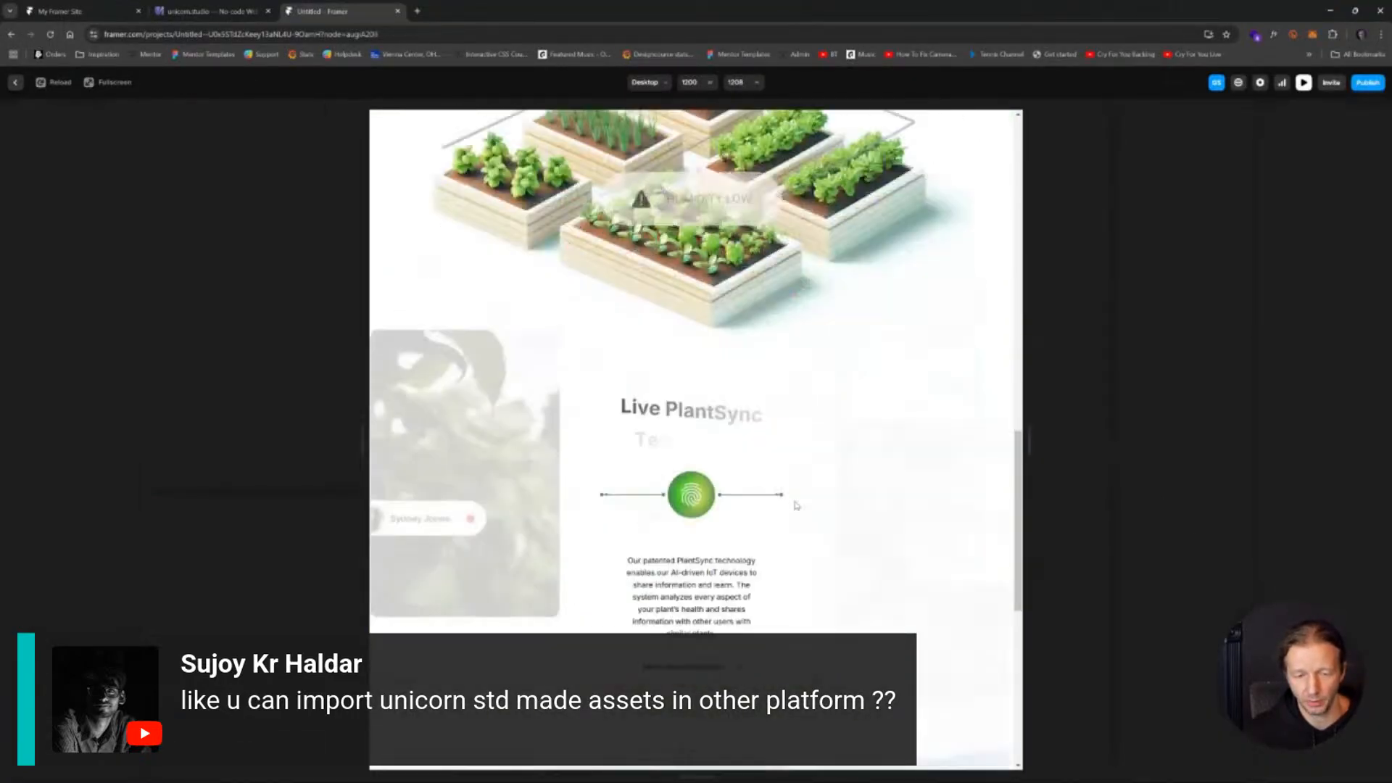
scroll(796, 505, "down", 10)
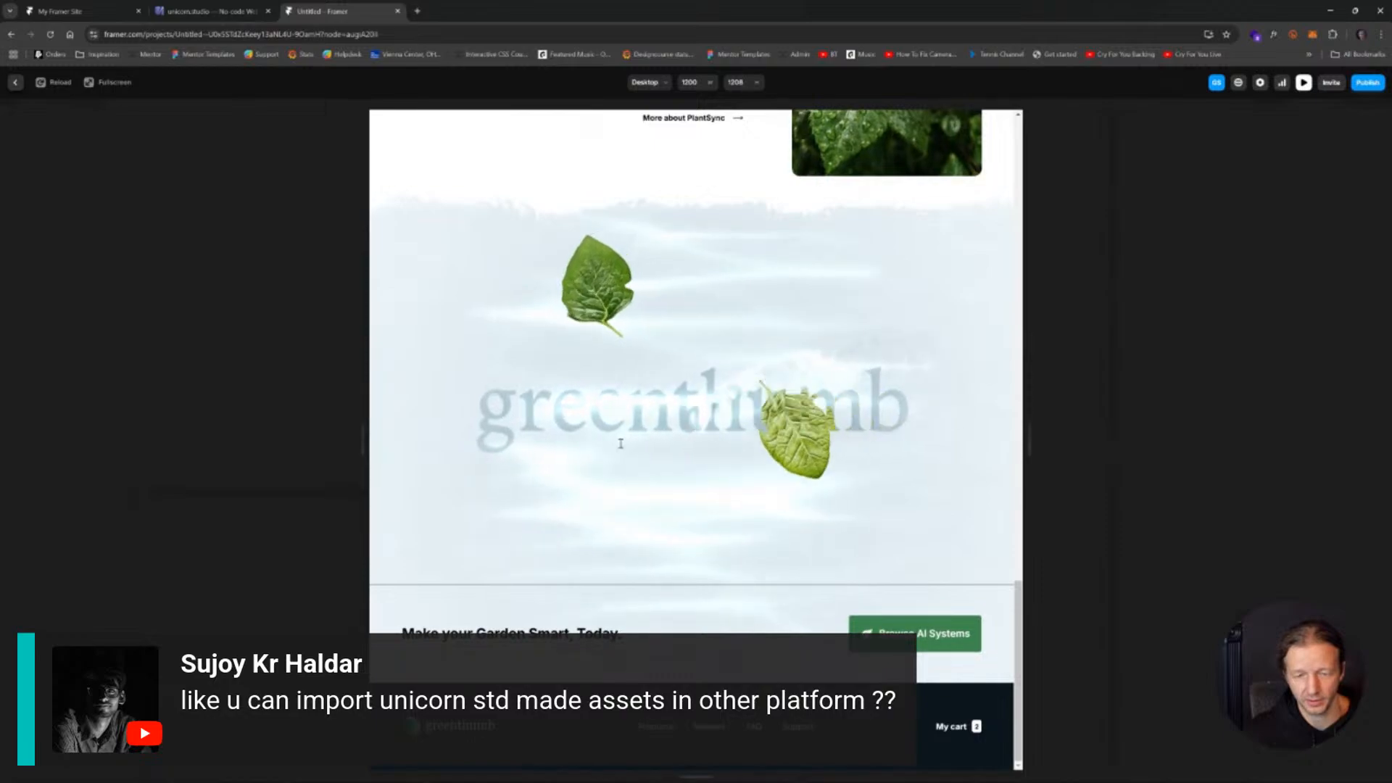
key("Escape")
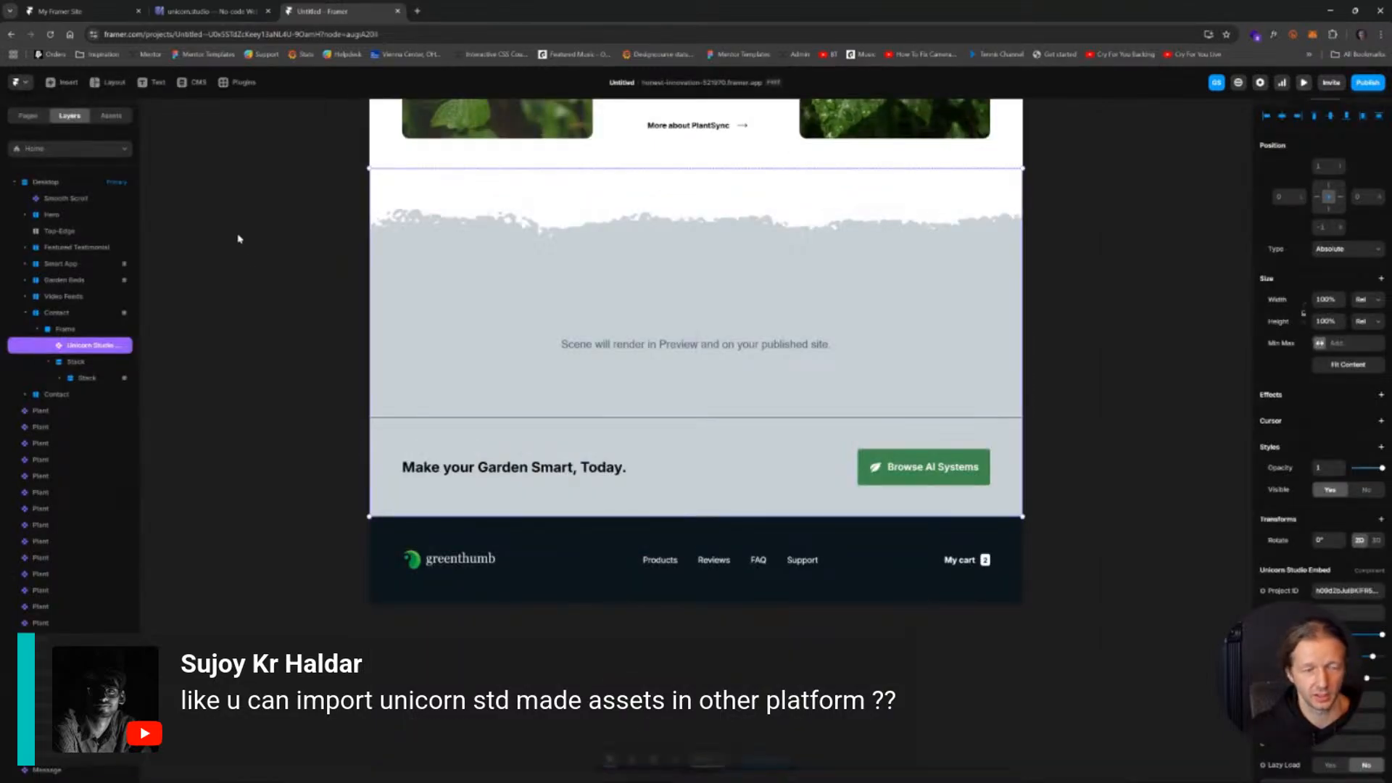
Switch to unicorn.studio, highlight the embed code and iFrame snippet, and show the Code and Video export options.
left_click(200, 12)
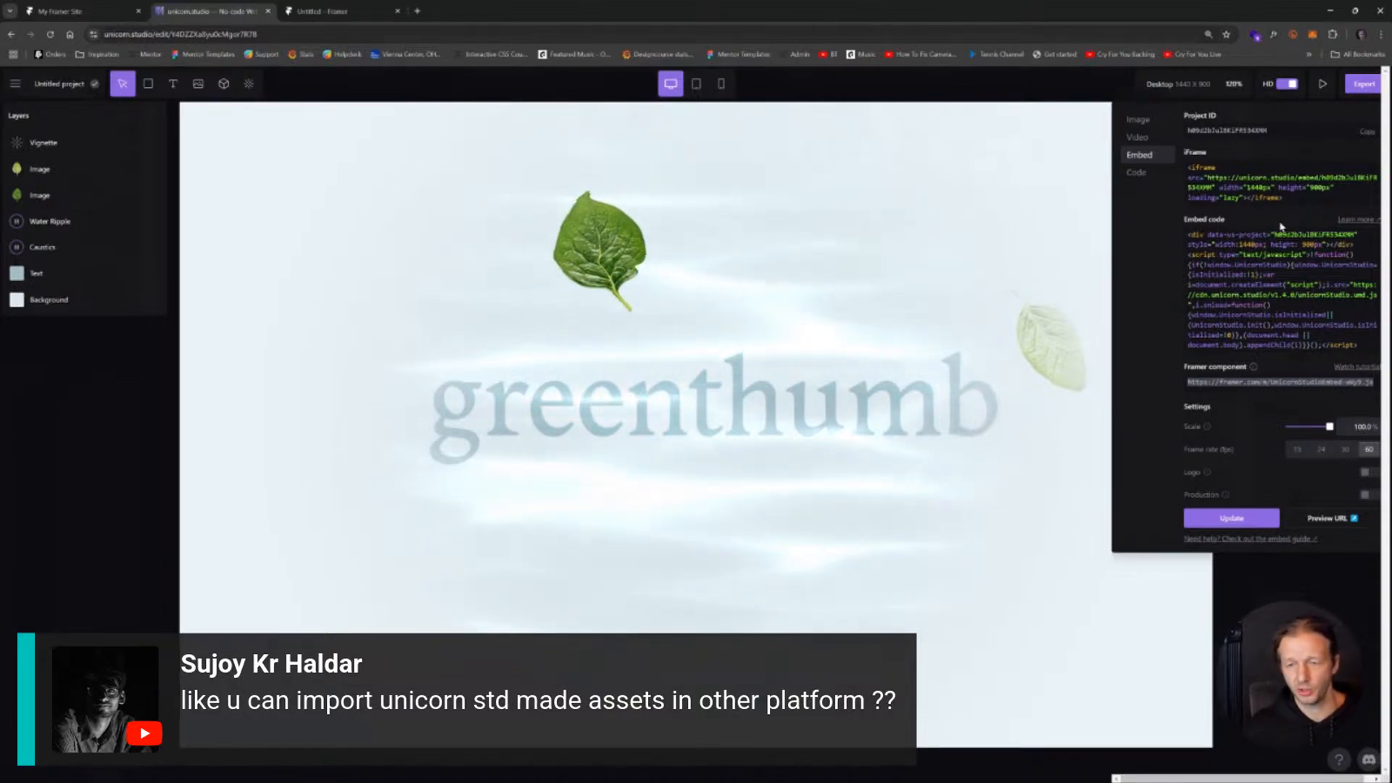
left_click_drag(1362, 345, 1185, 233)
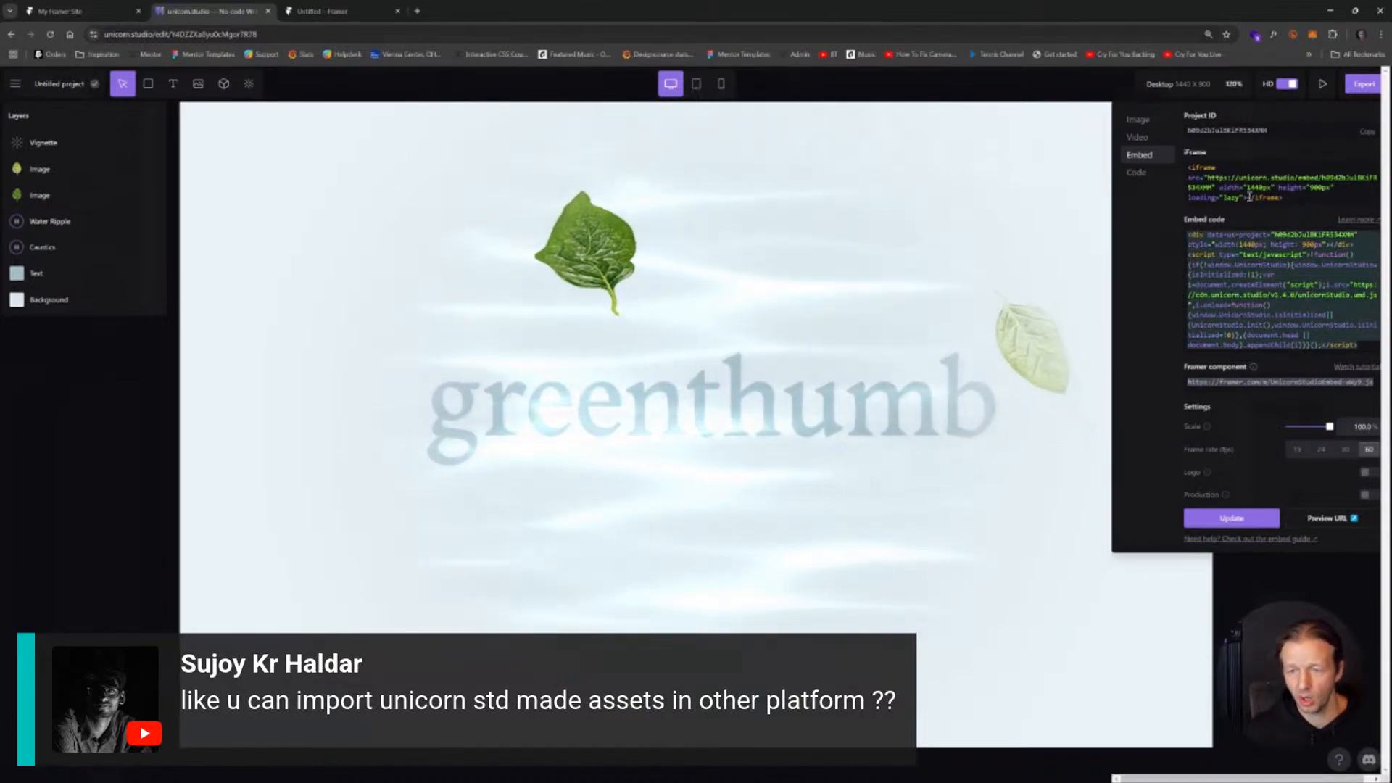
left_click_drag(1289, 198, 1185, 167)
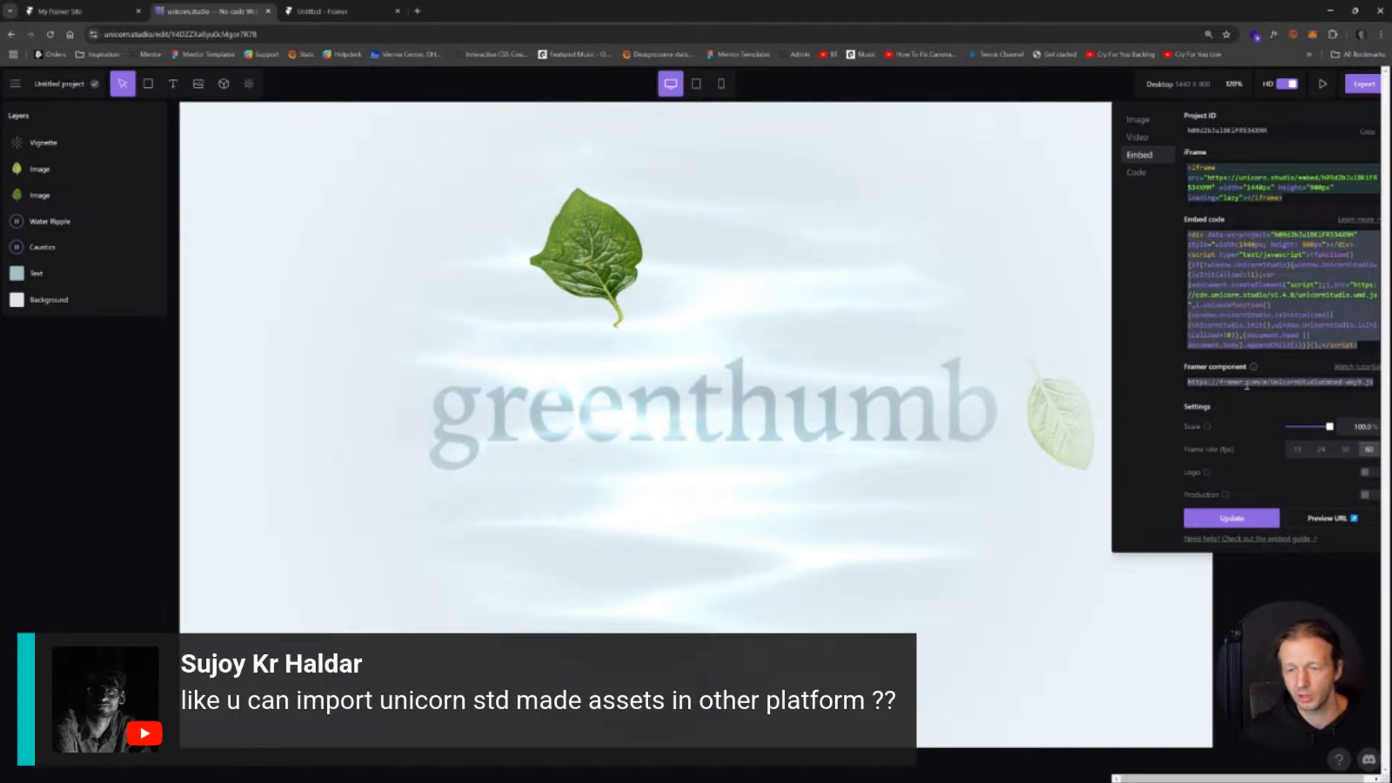
left_click(1137, 173)
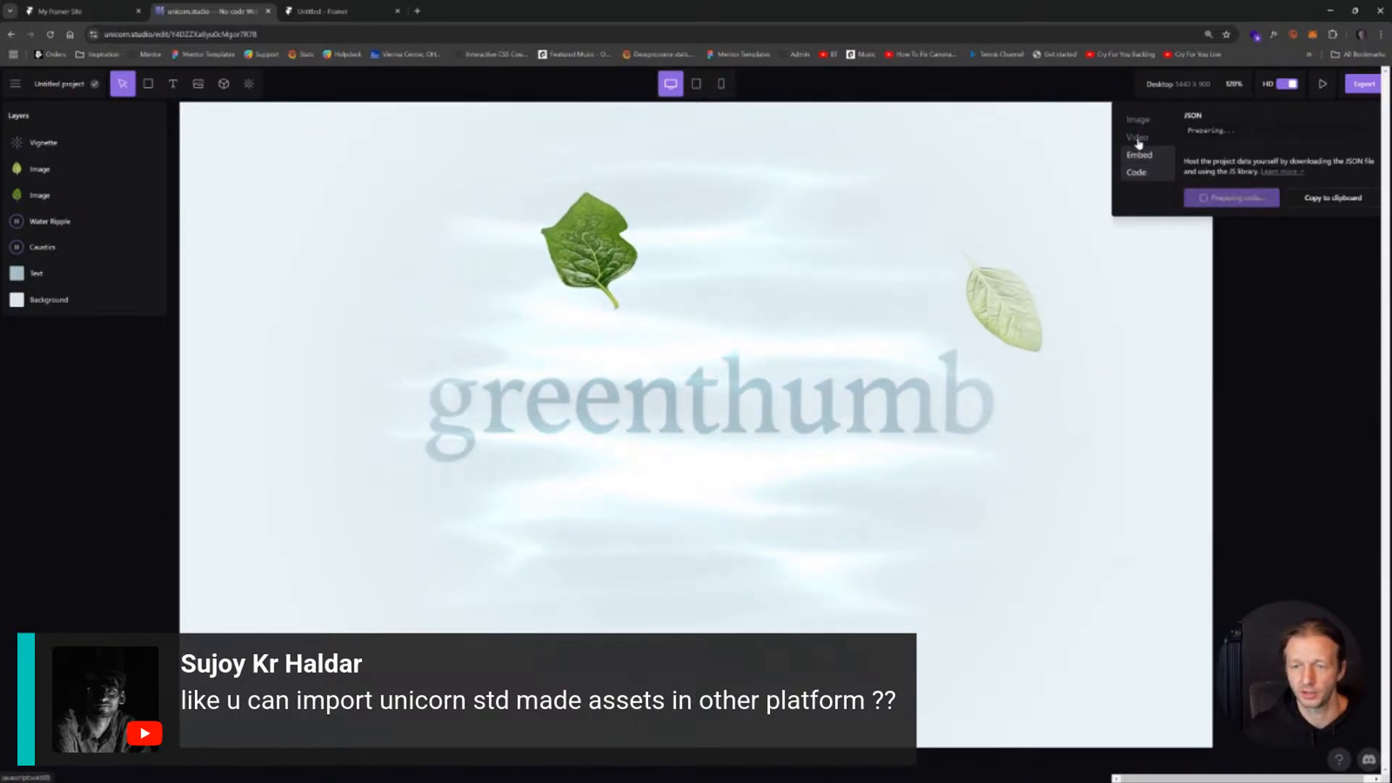
left_click(1137, 139)
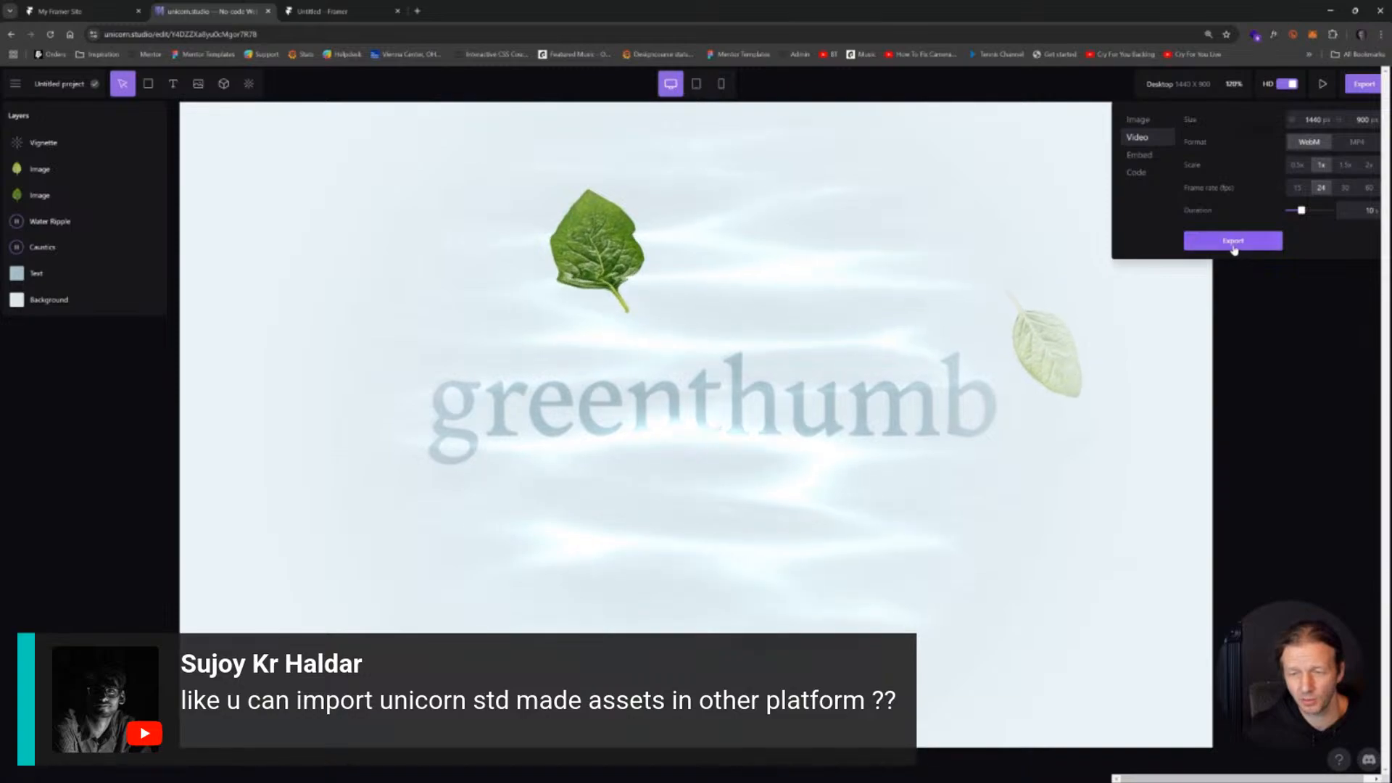
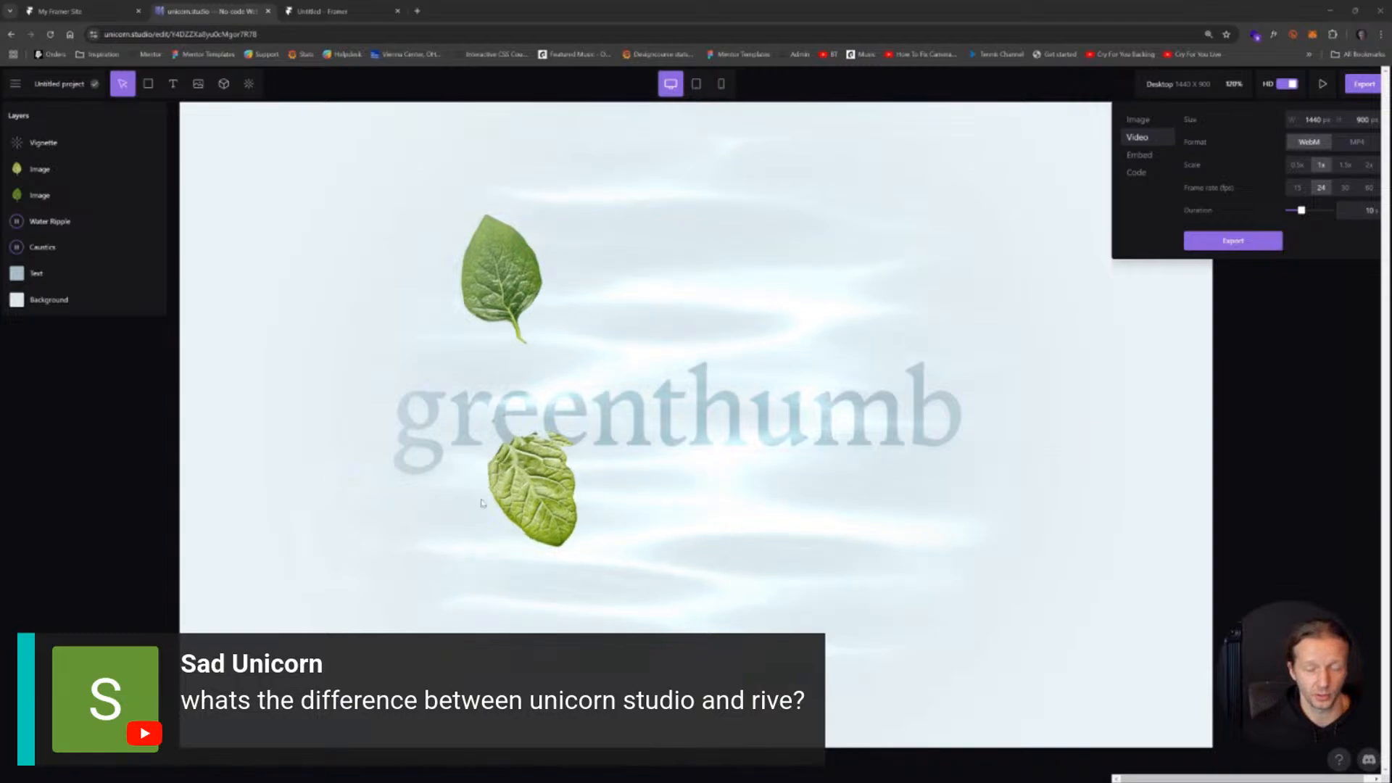
mouse_move(866, 777)
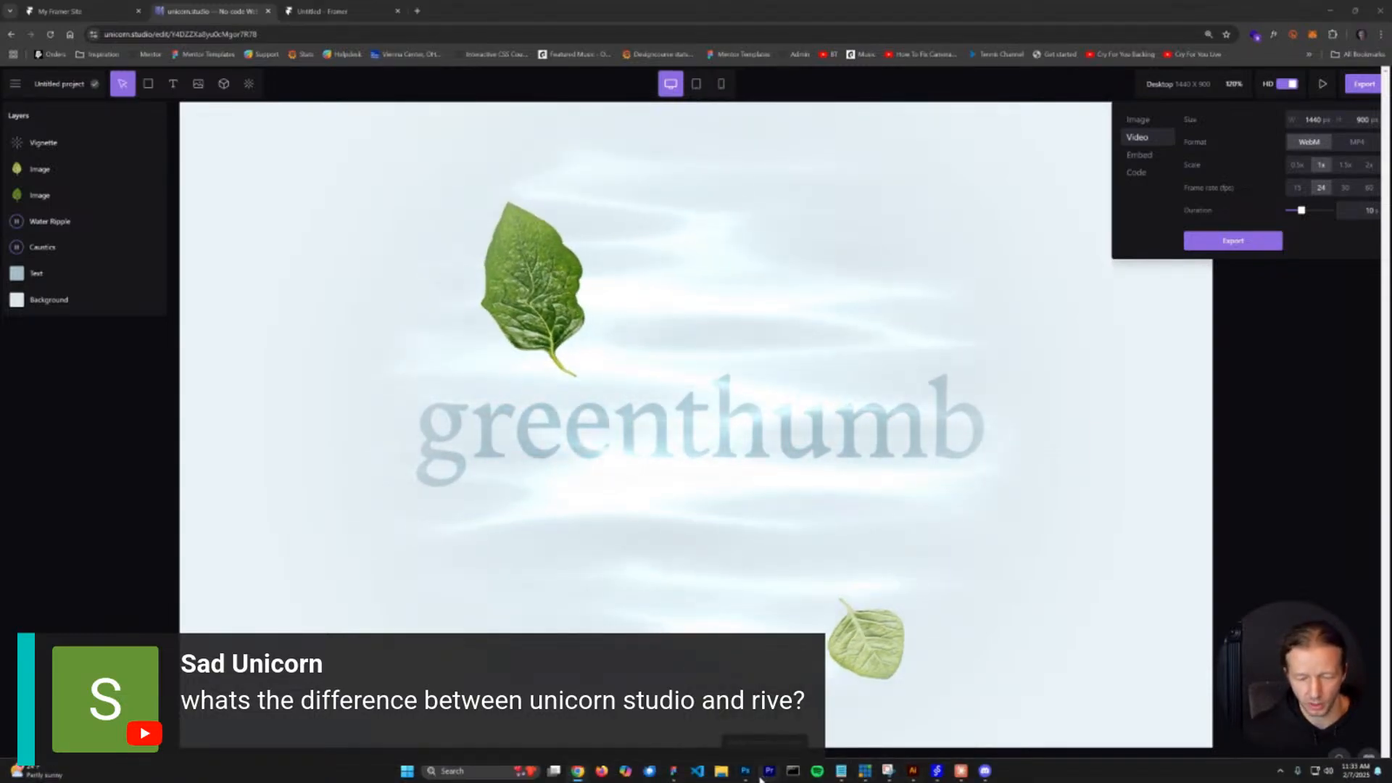
mouse_move(753, 779)
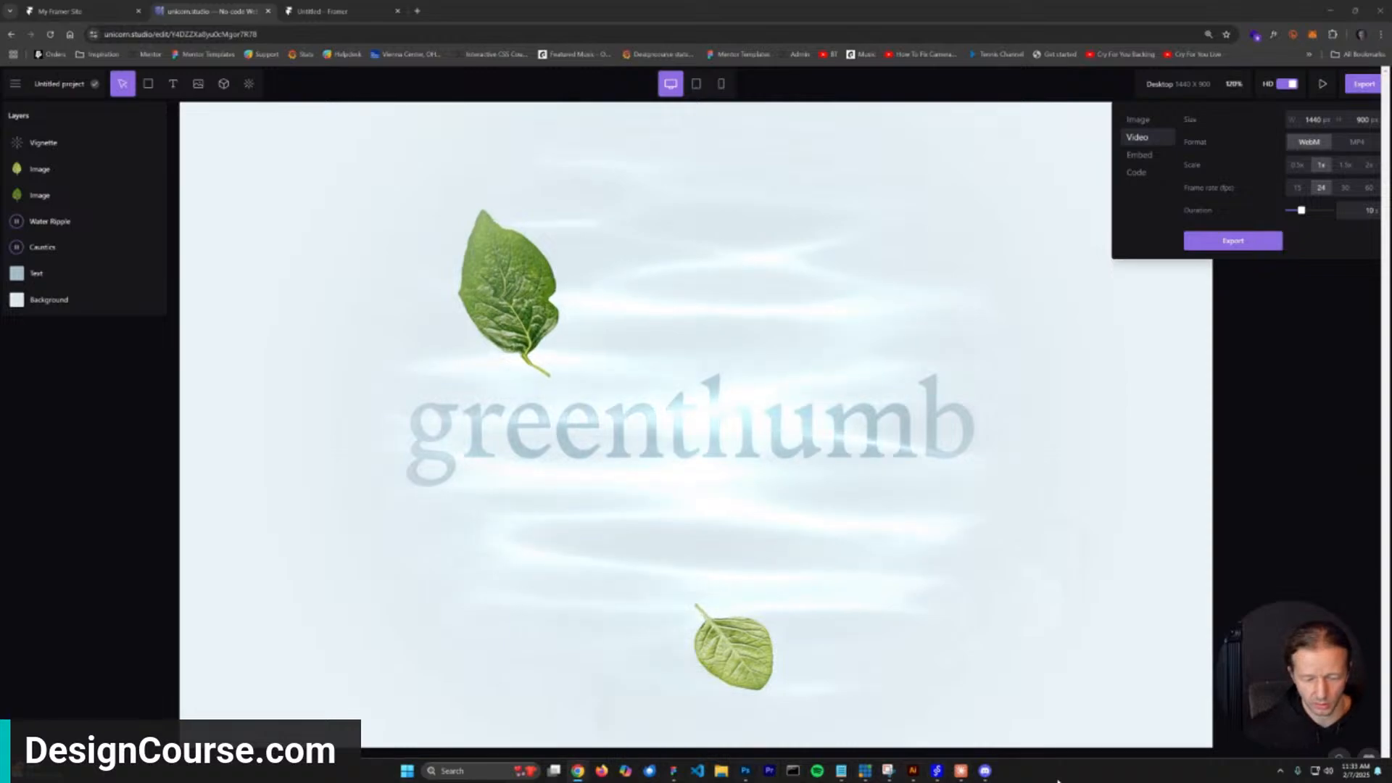
key("super")
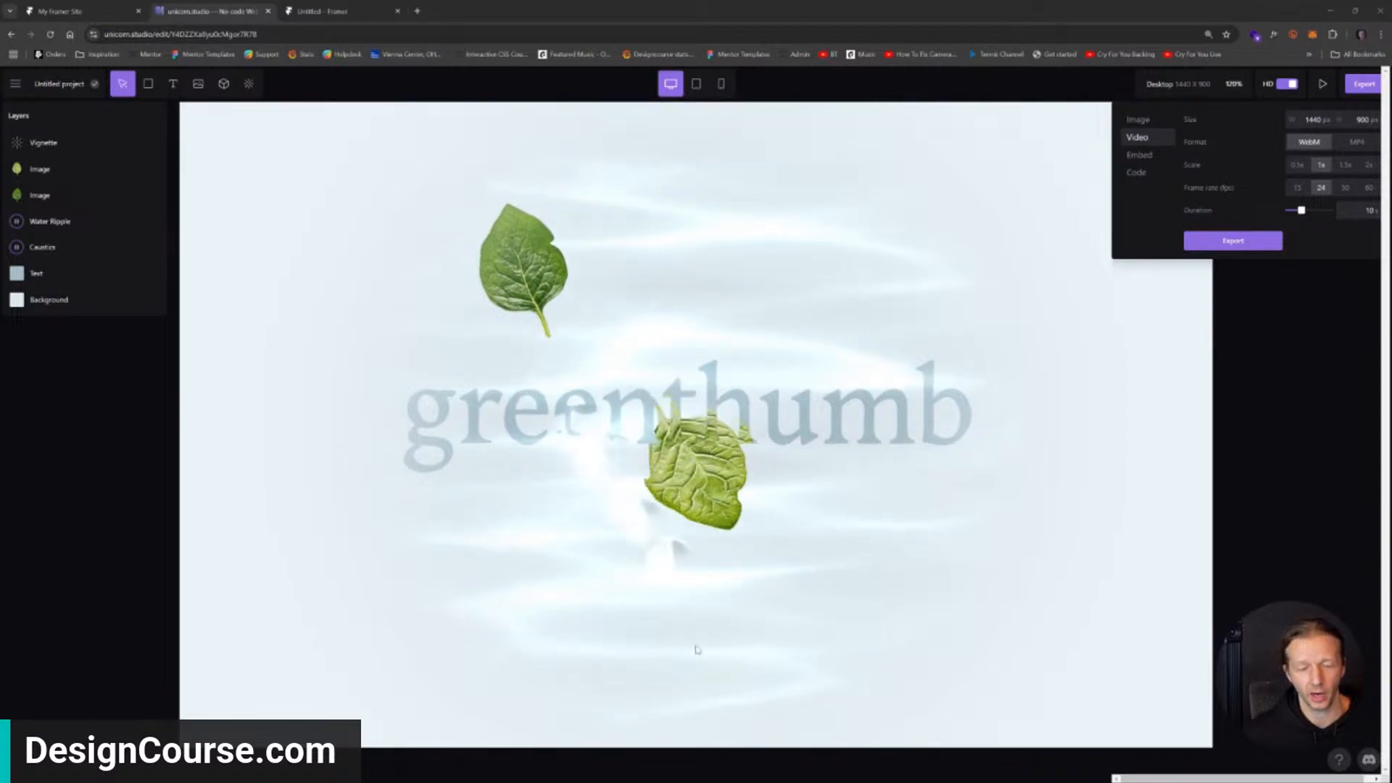
mouse_move(912, 780)
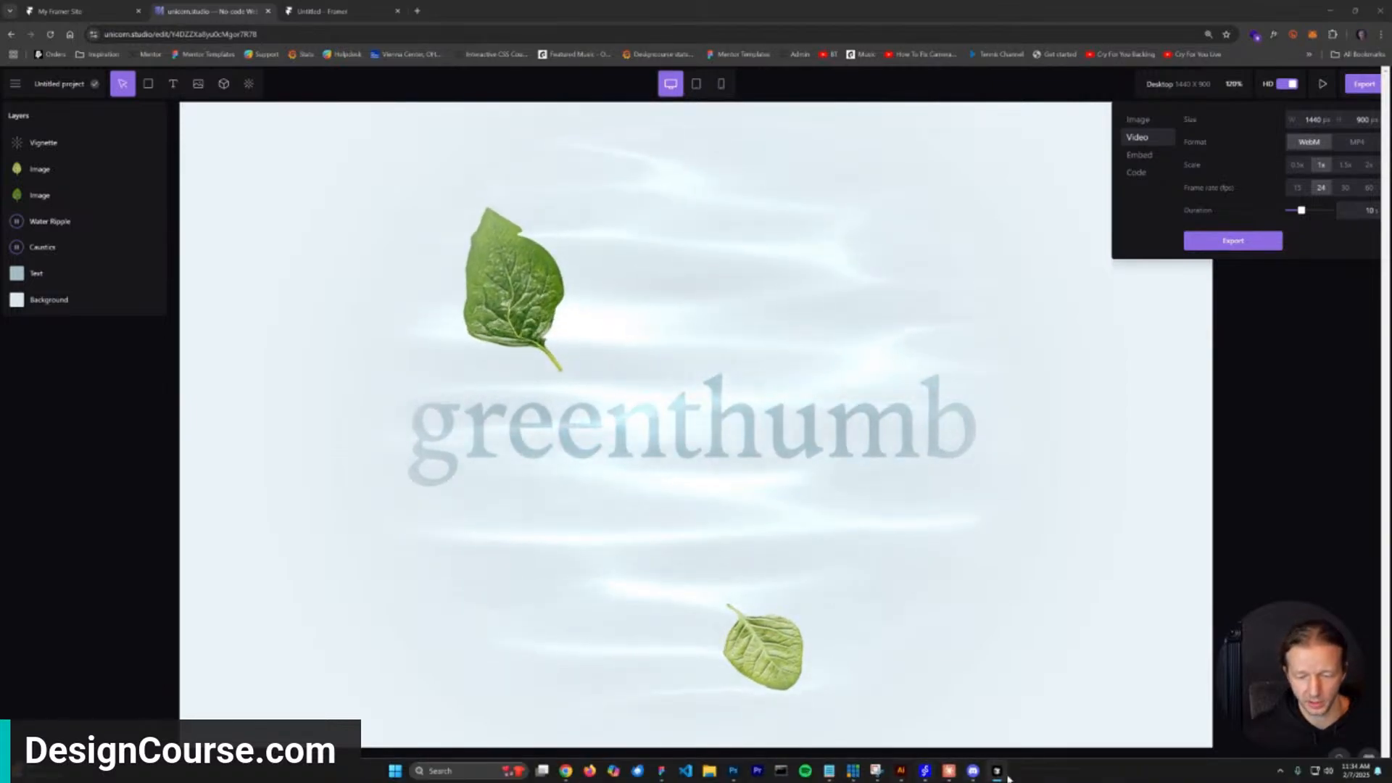
mouse_move(992, 780)
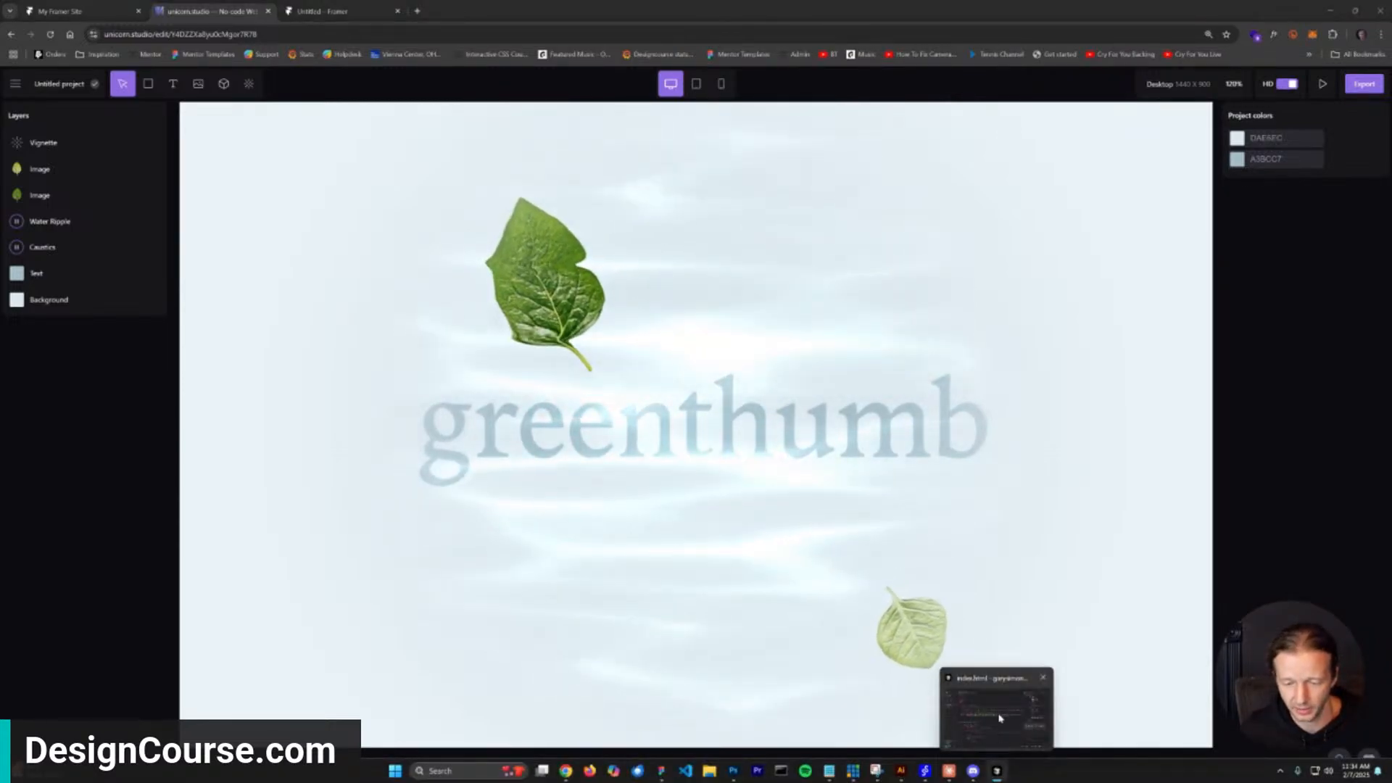
mouse_move(999, 717)
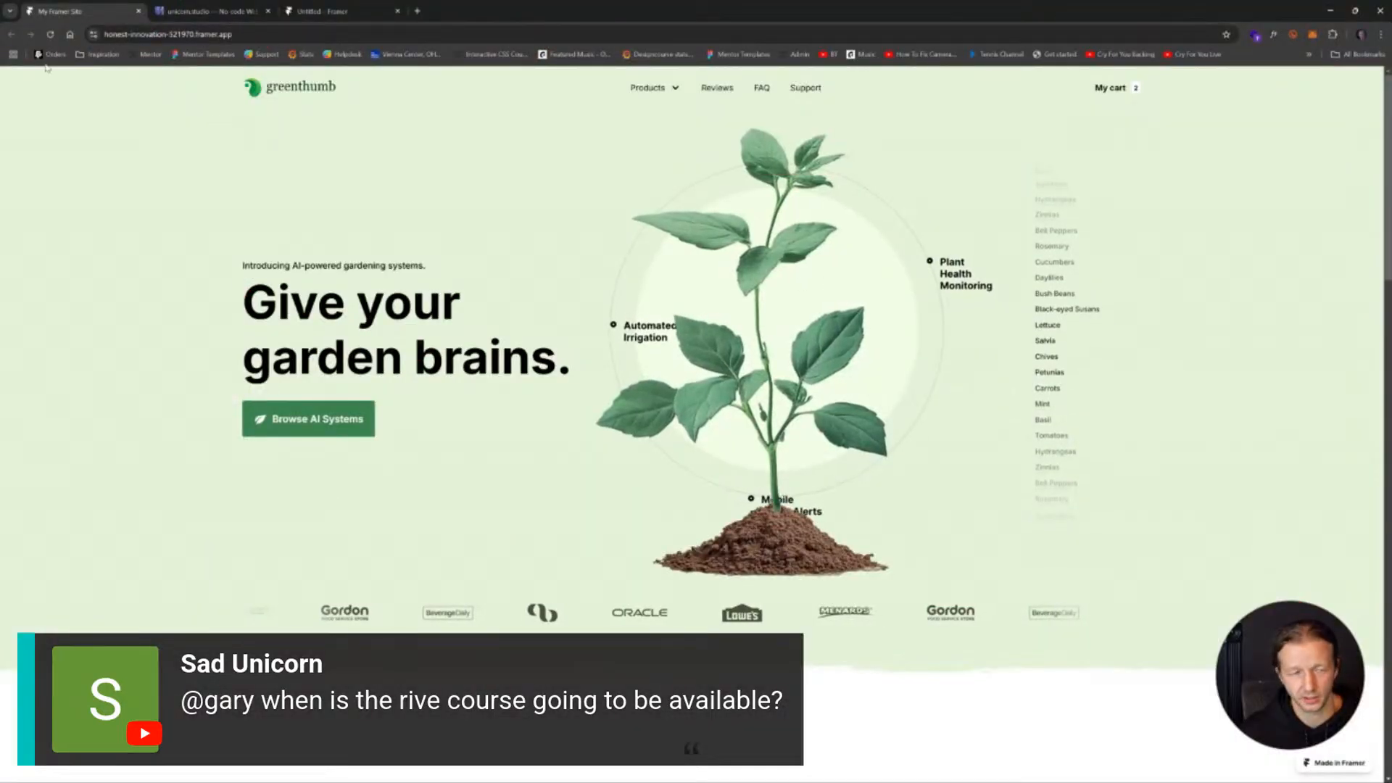
Examine the published greenthumb site from the hero plant animation through the SmartApp and Live PlantSync sections down to the water scene above the footer.
left_click(50, 34)
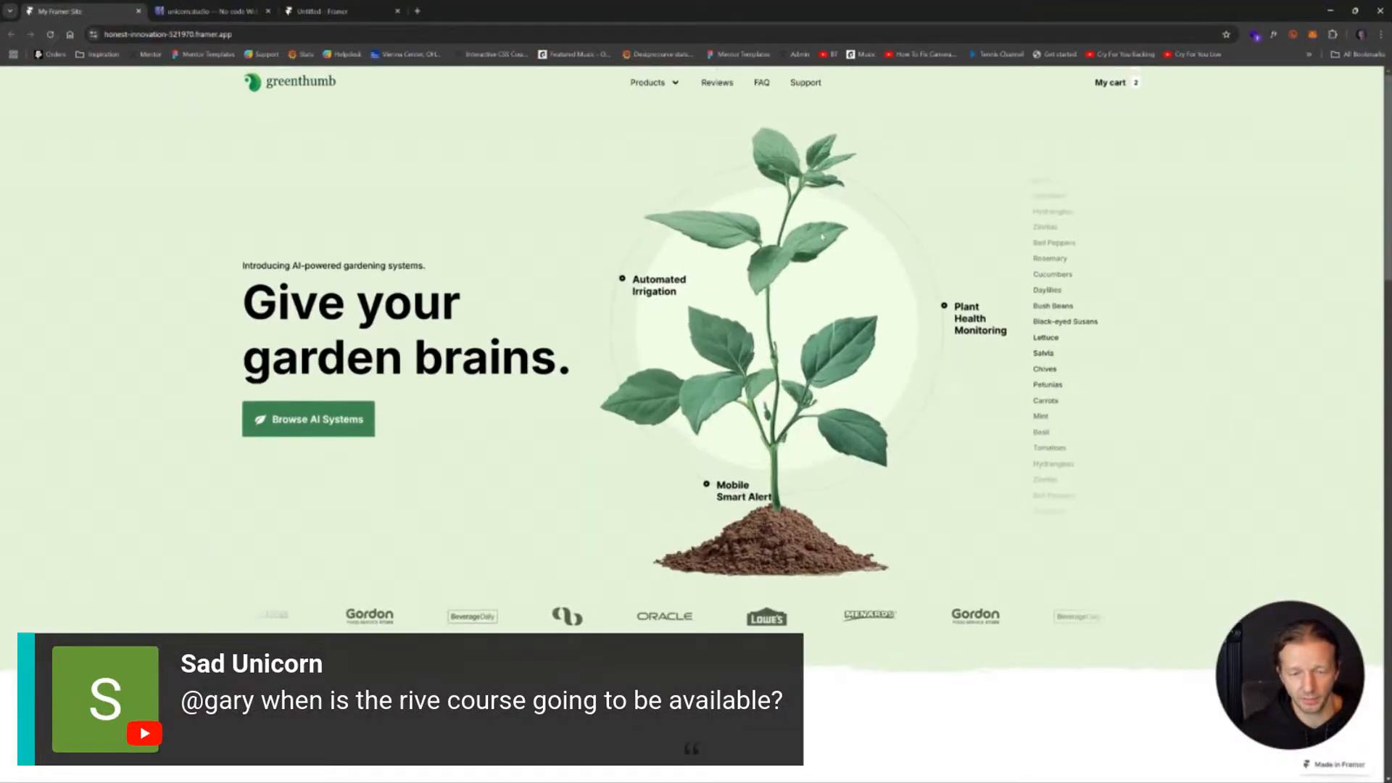
scroll(844, 459, "down", 4)
scroll(844, 459, "down", 10)
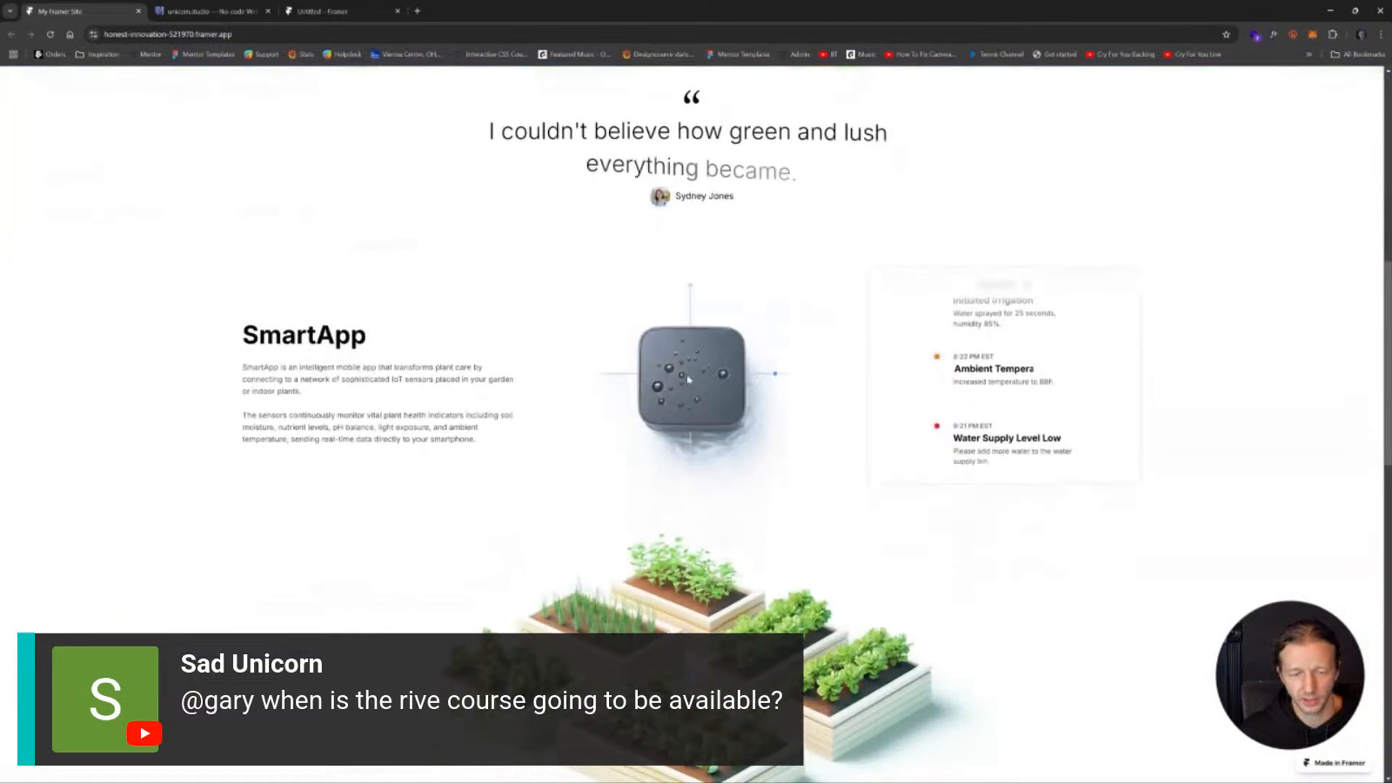
scroll(664, 212, "down", 4)
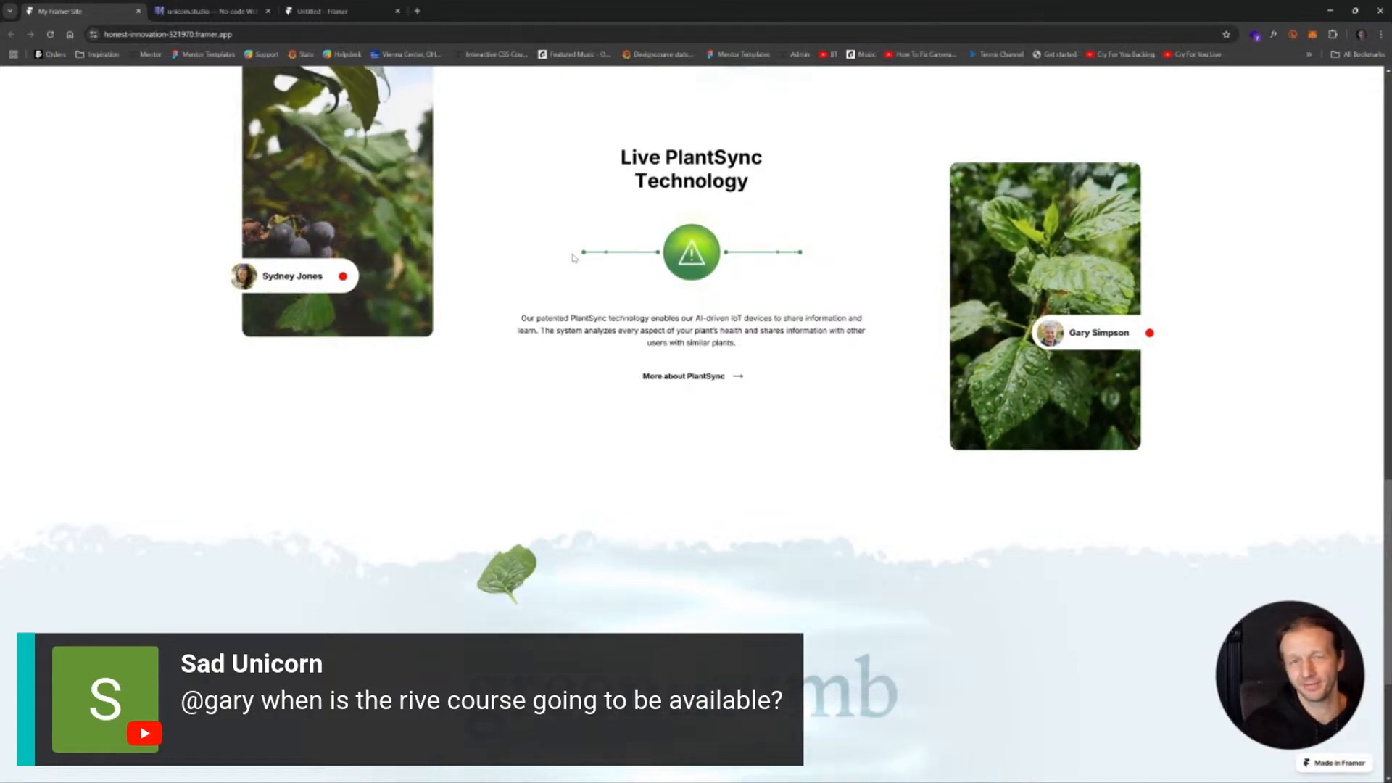
scroll(555, 248, "up", 10)
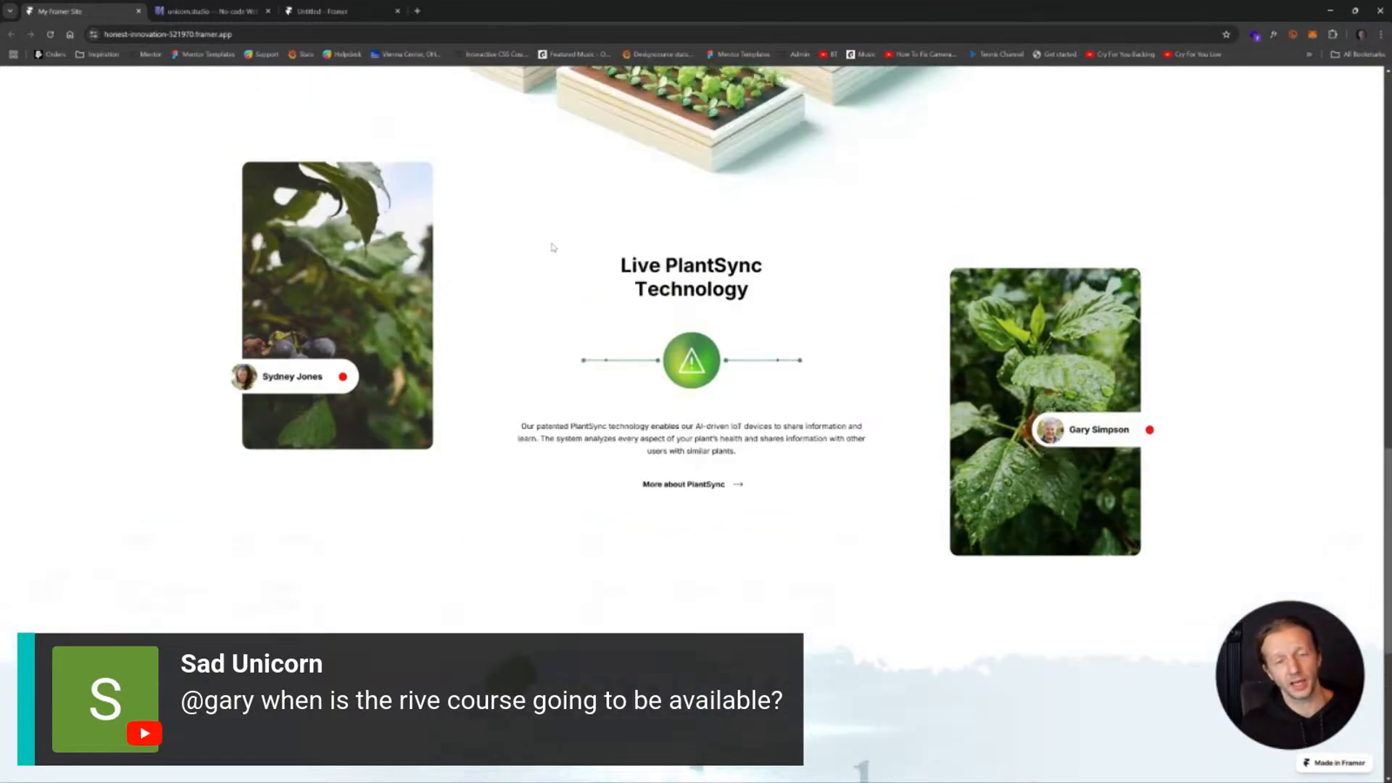
scroll(555, 249, "up", 8)
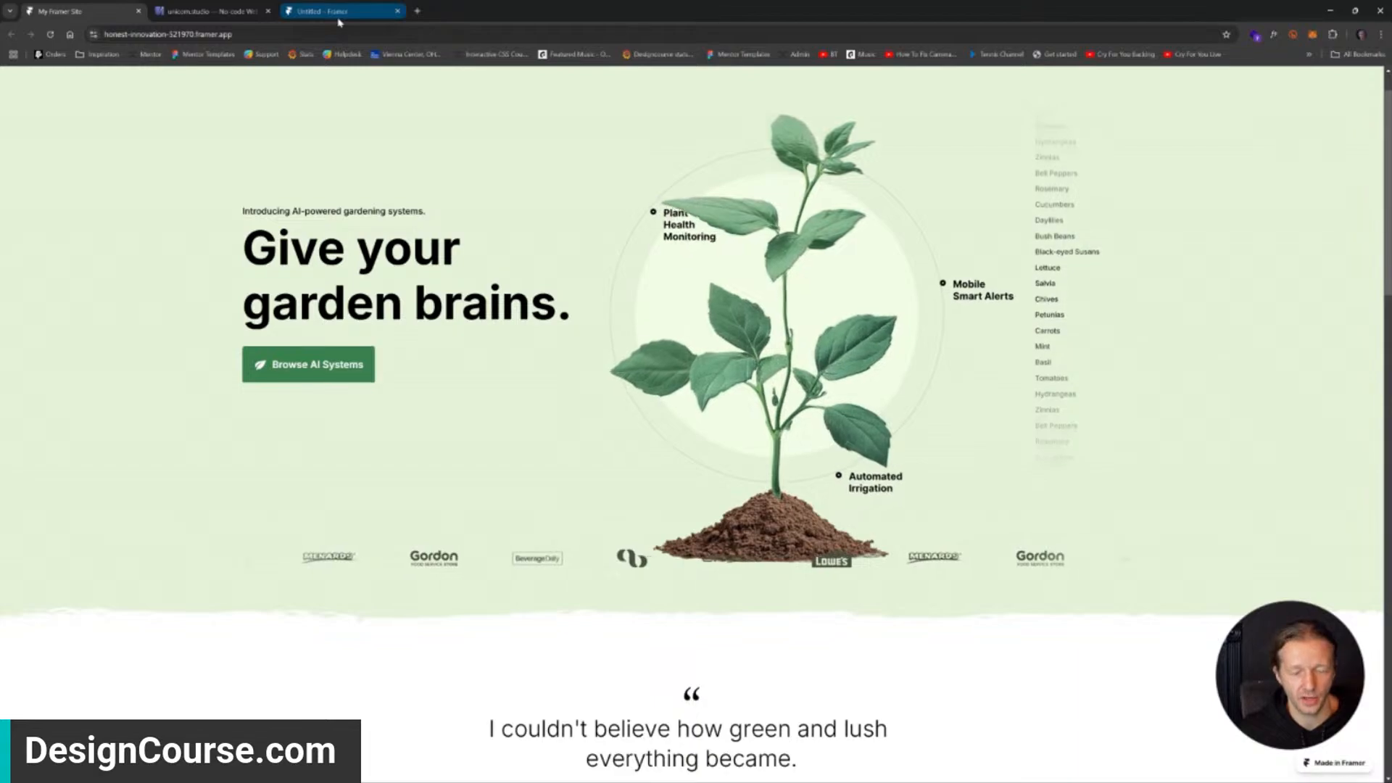
mouse_move(341, 22)
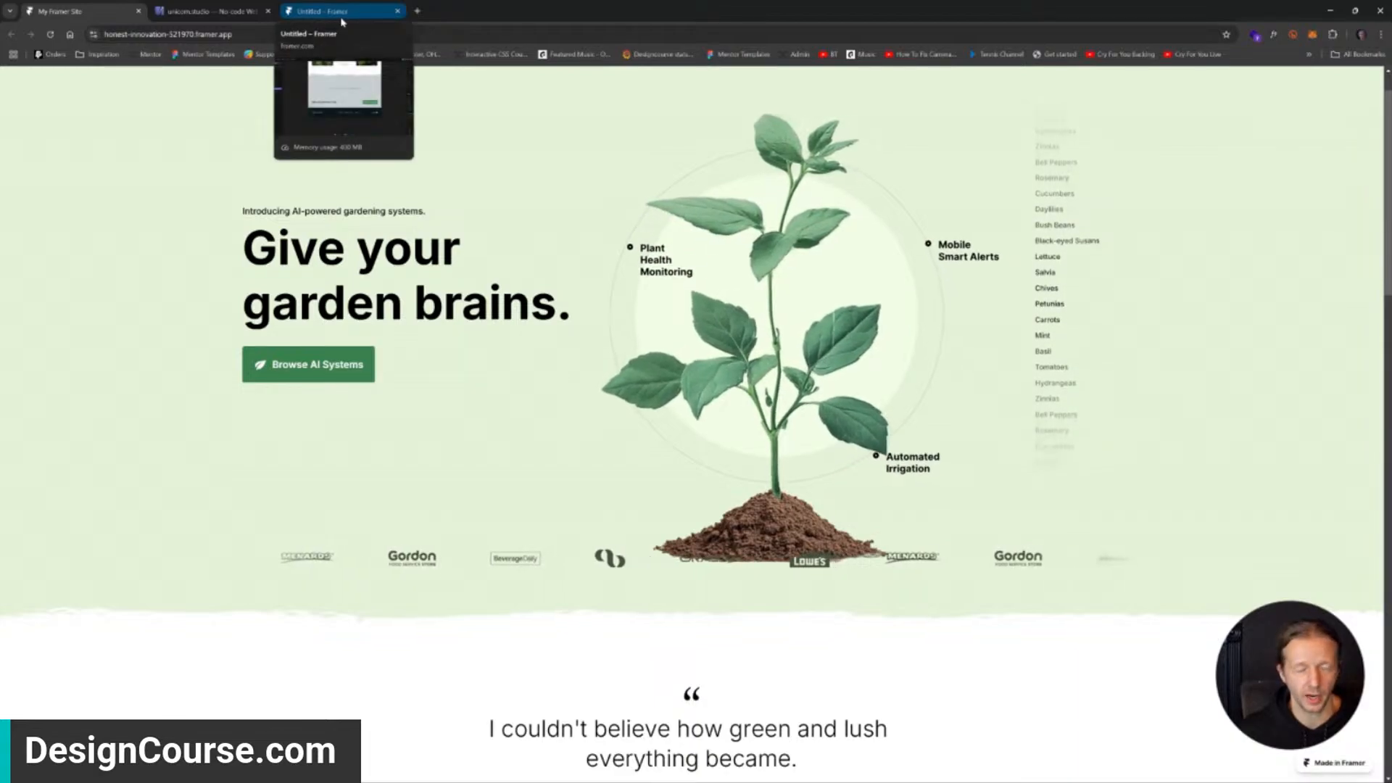
scroll(887, 441, "down", 5)
scroll(888, 440, "down", 15)
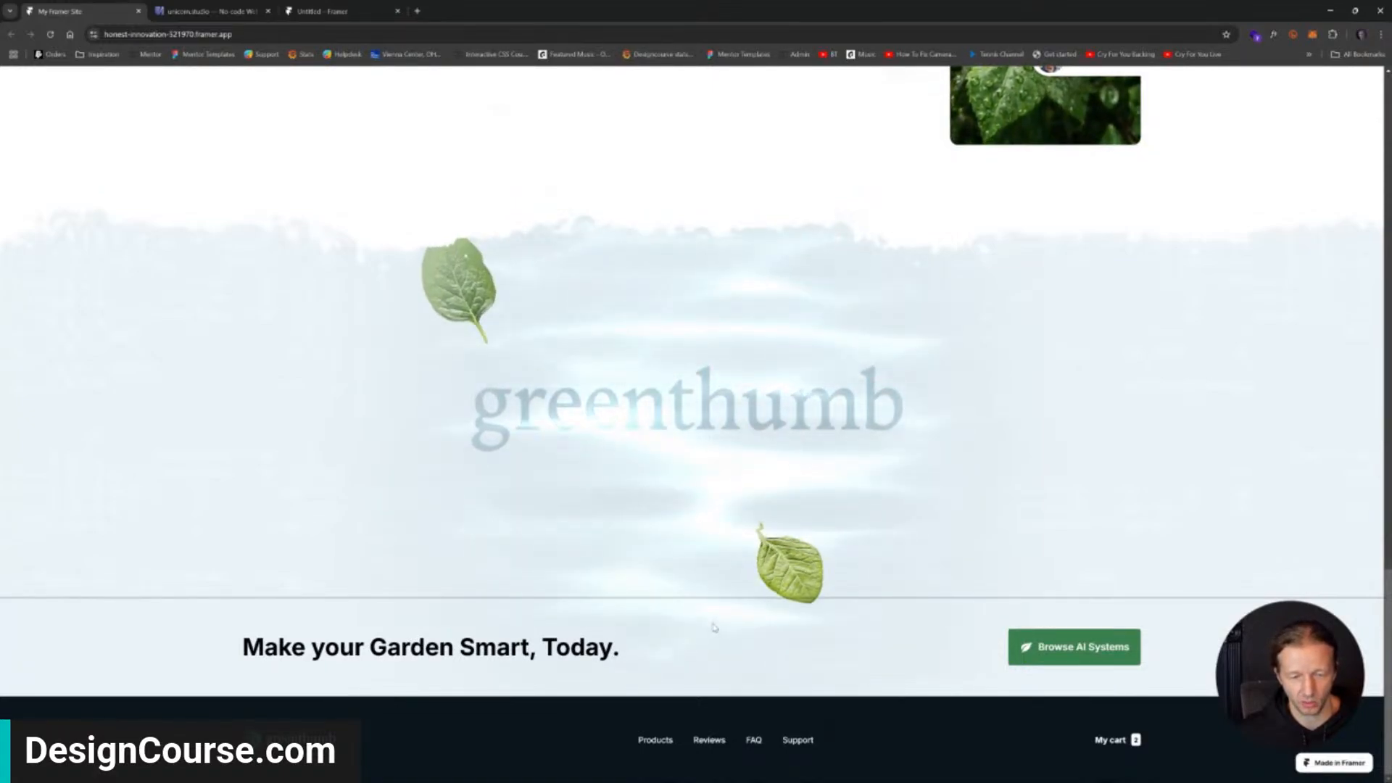
Switch to unicorn.studio, leave the finished greenthumb scene, create a new blank project and select its Background layer.
left_click(206, 11)
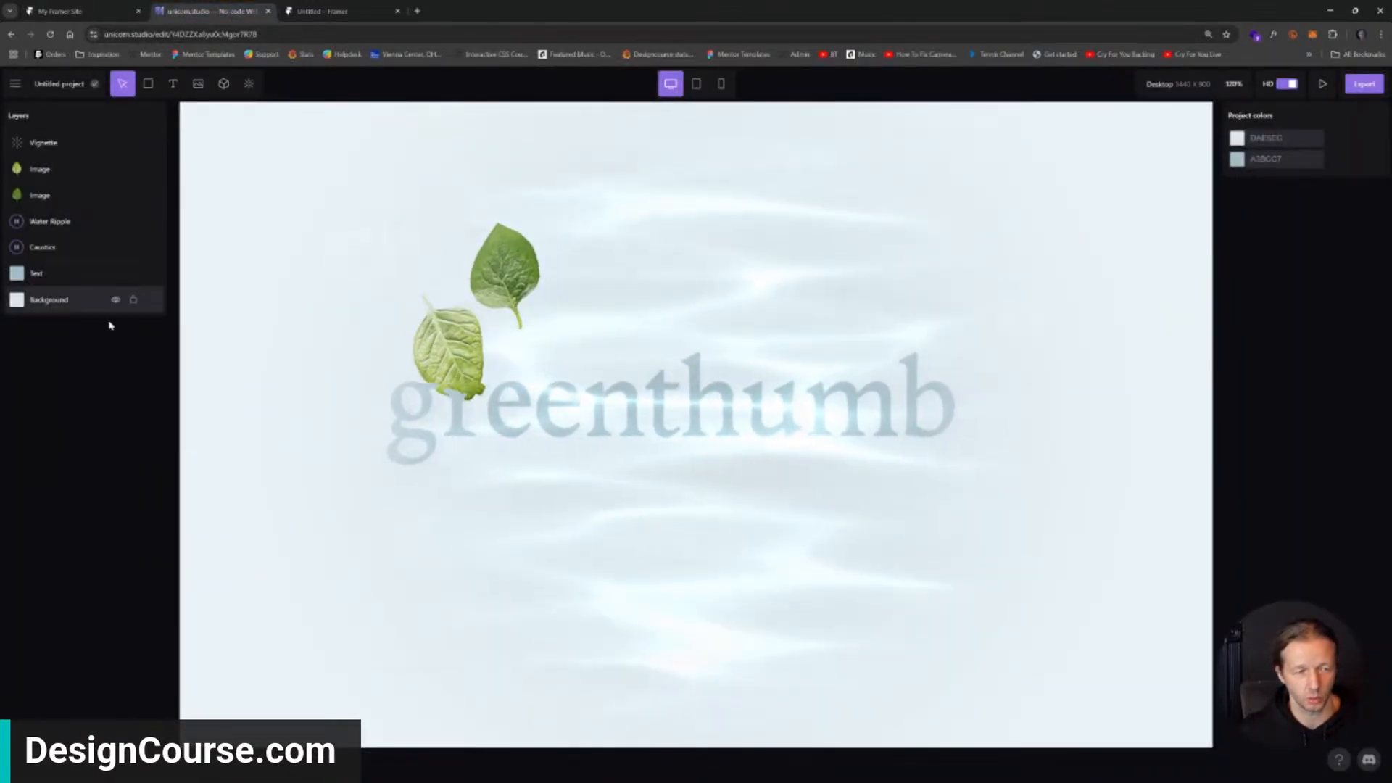
left_click(13, 87)
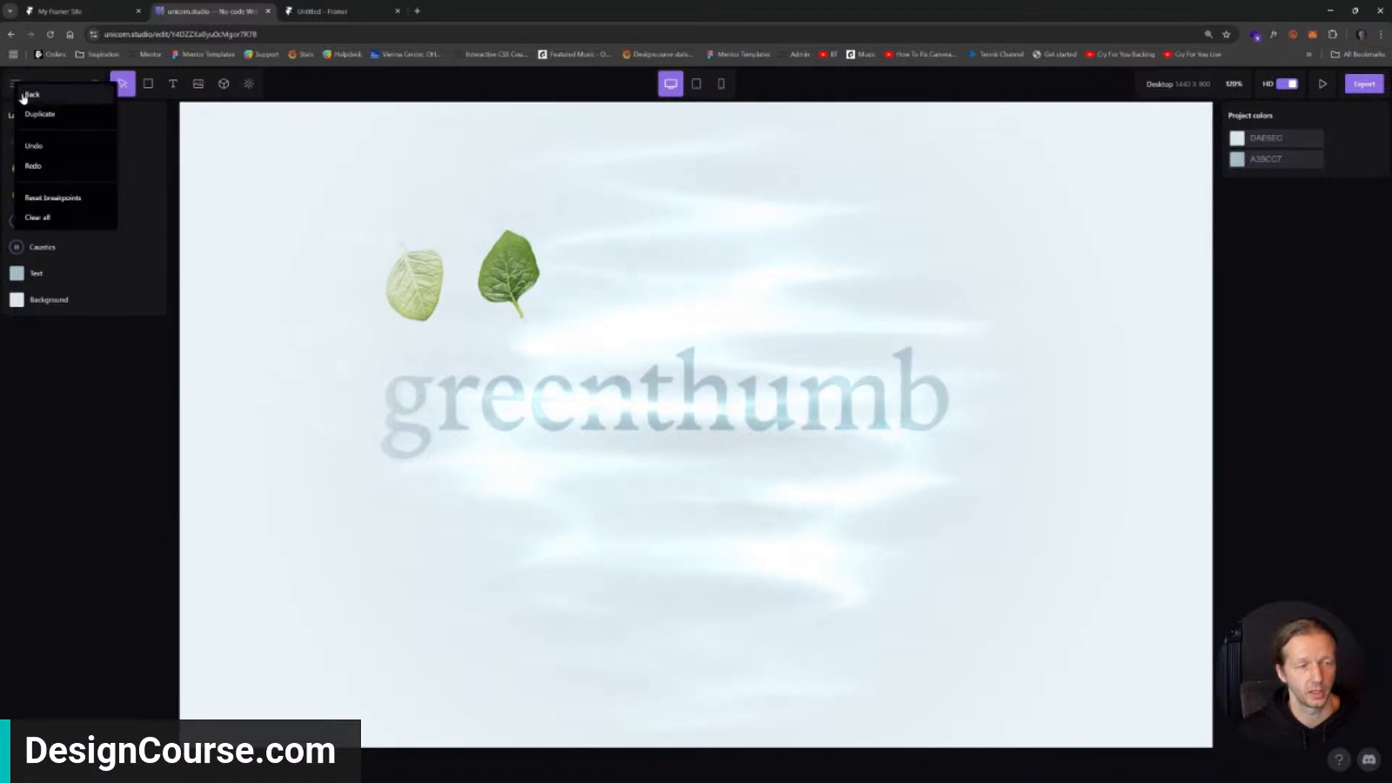
left_click(13, 86)
left_click(13, 86)
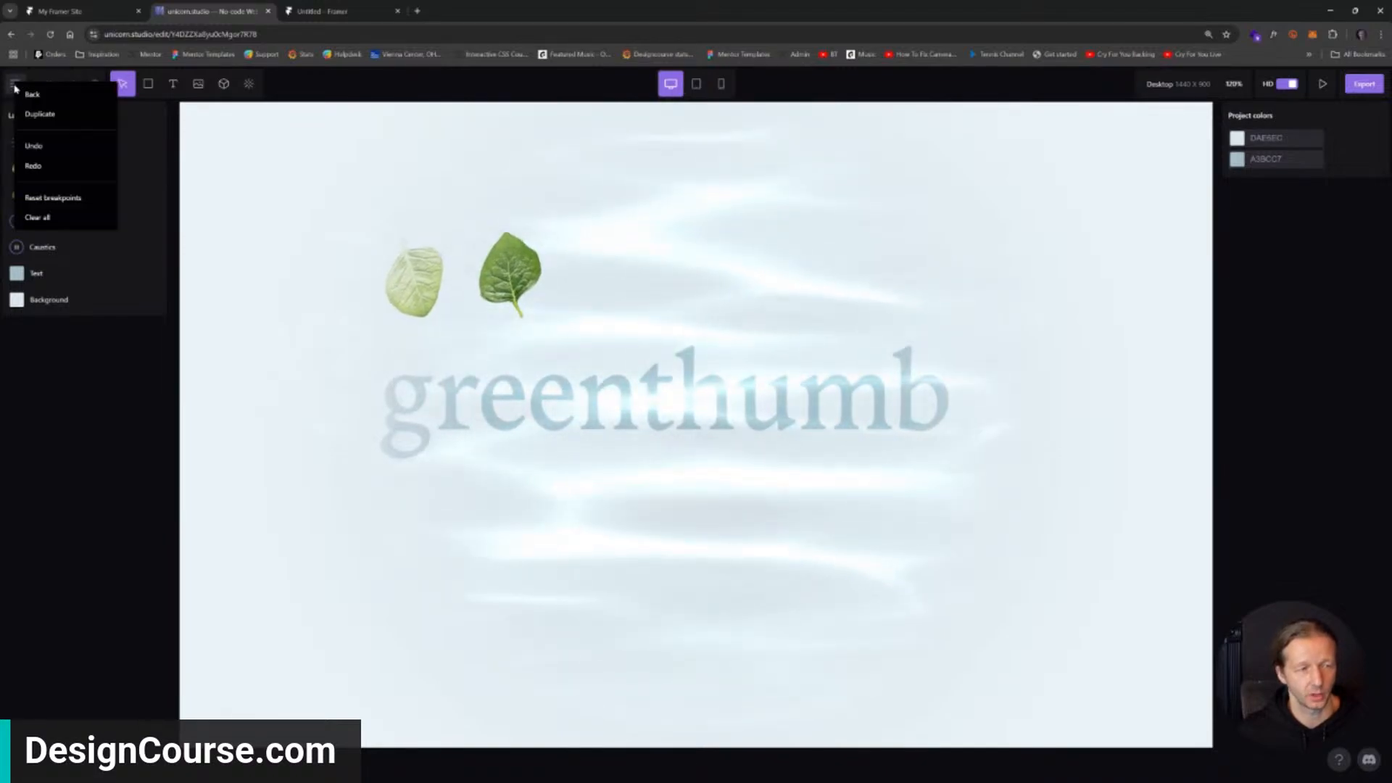
left_click(29, 108)
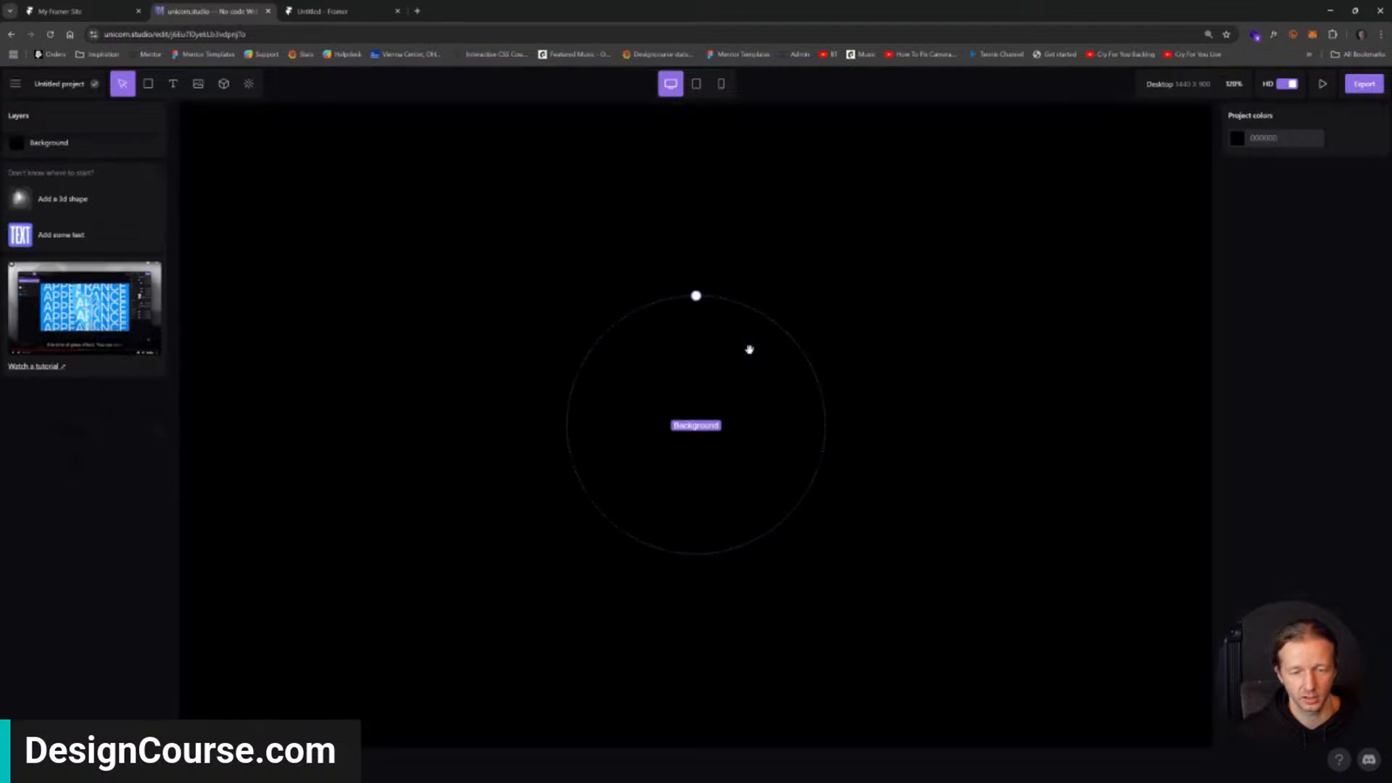
left_click(50, 143)
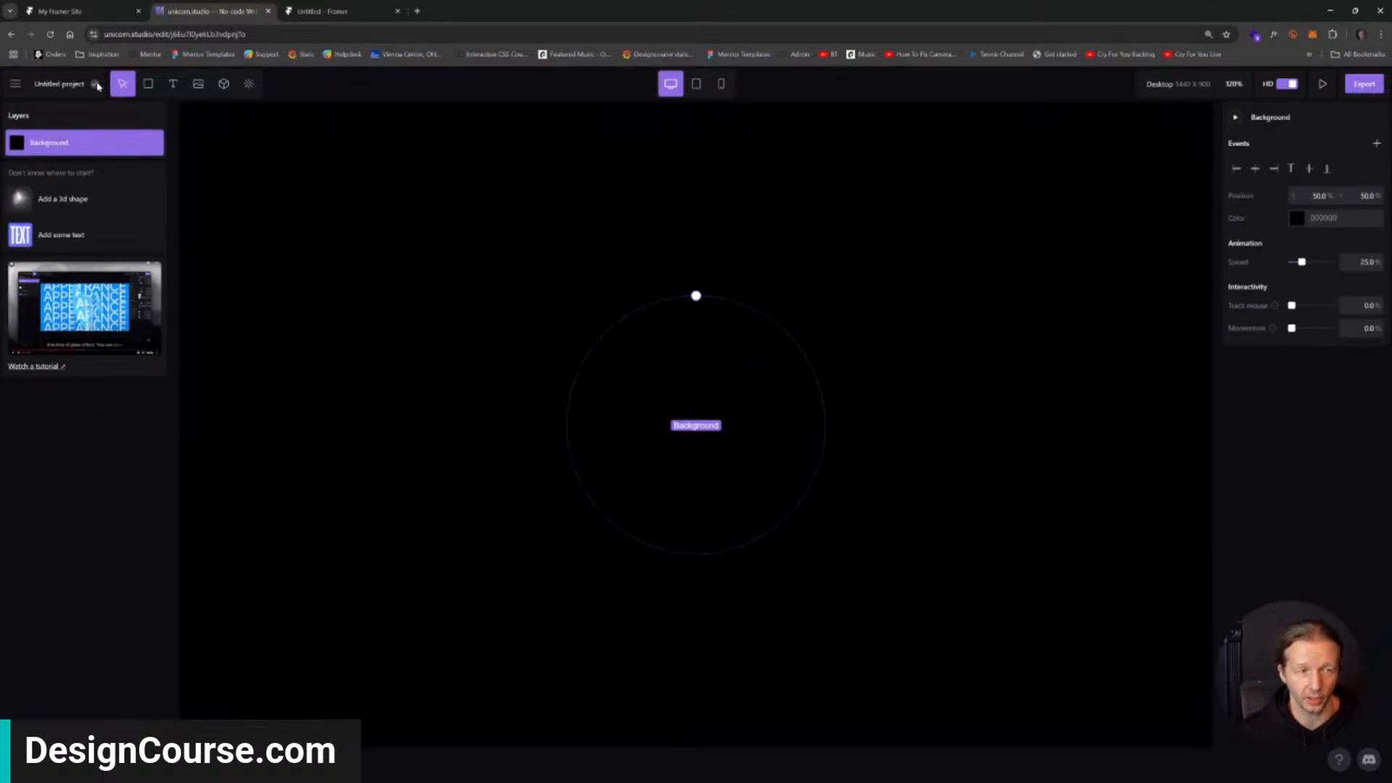
Load unicorn.studio in a new browser tab, enter the dashboard and open the existing greenthumb water project as a reference.
left_click(137, 33)
key("ctrl+t")
type("unicorn")
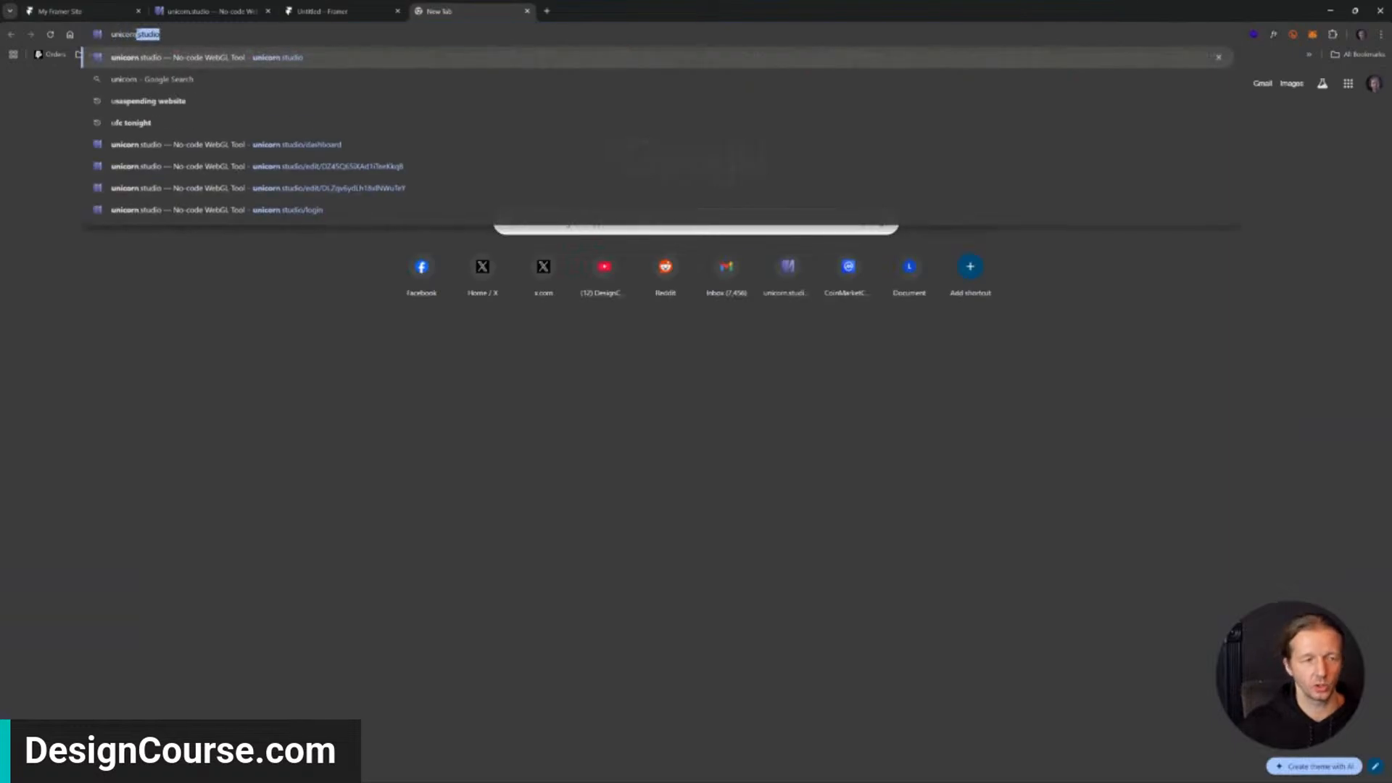
key("Return")
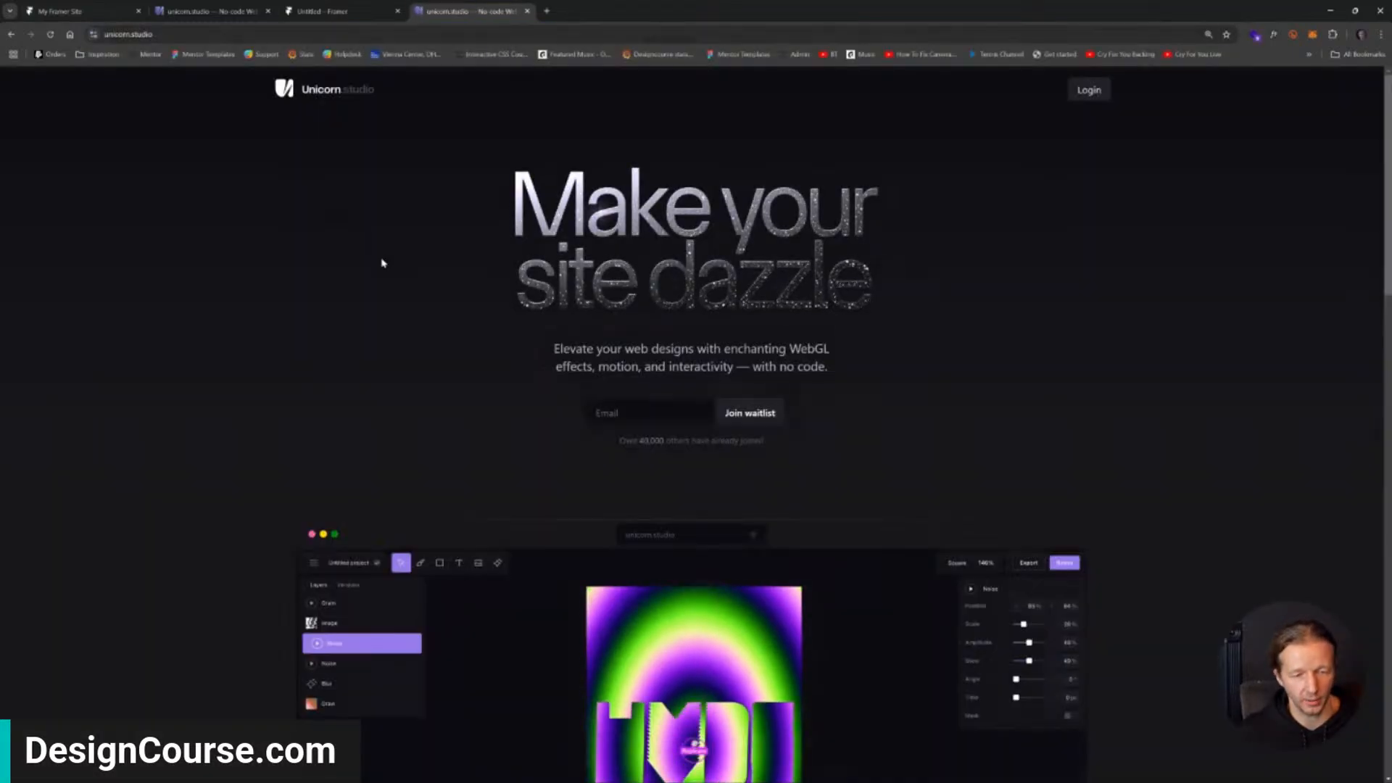
left_click(1087, 87)
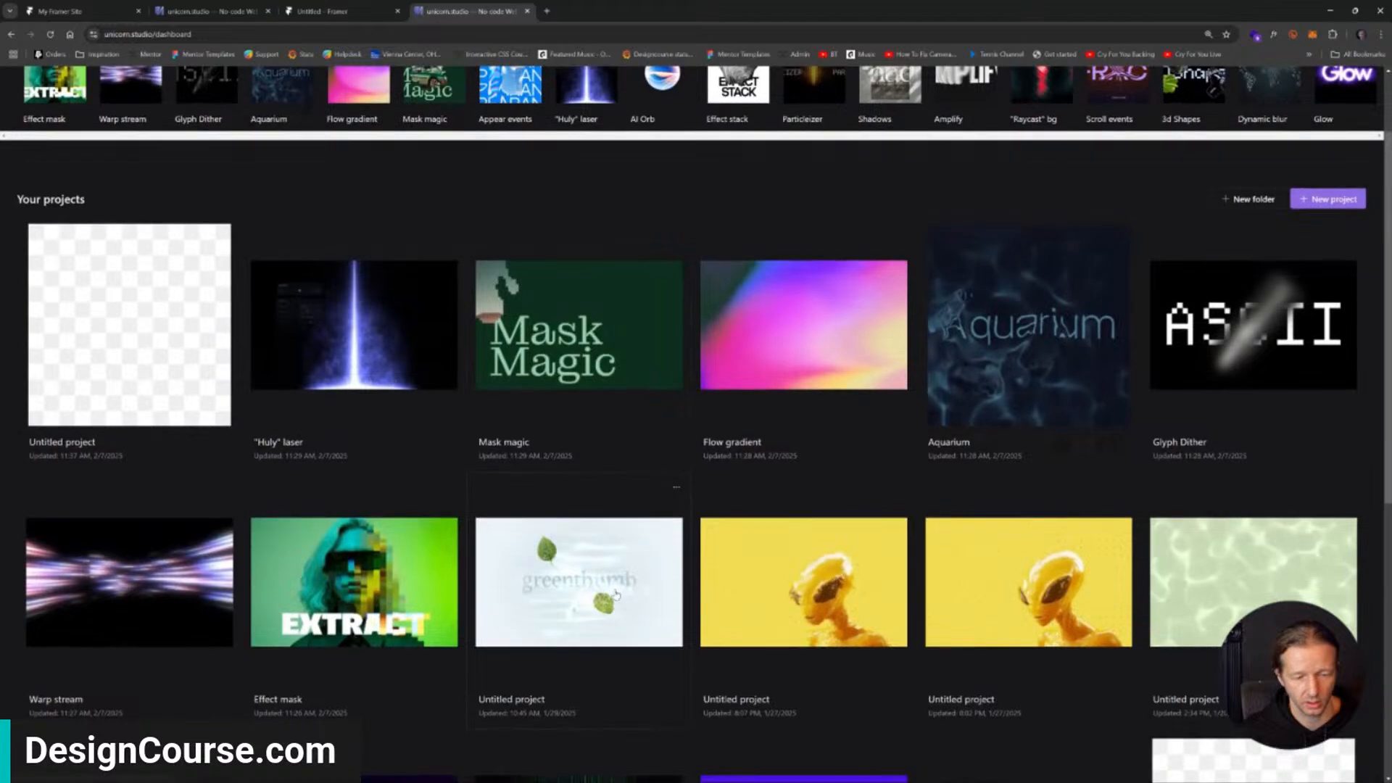
left_click(665, 507)
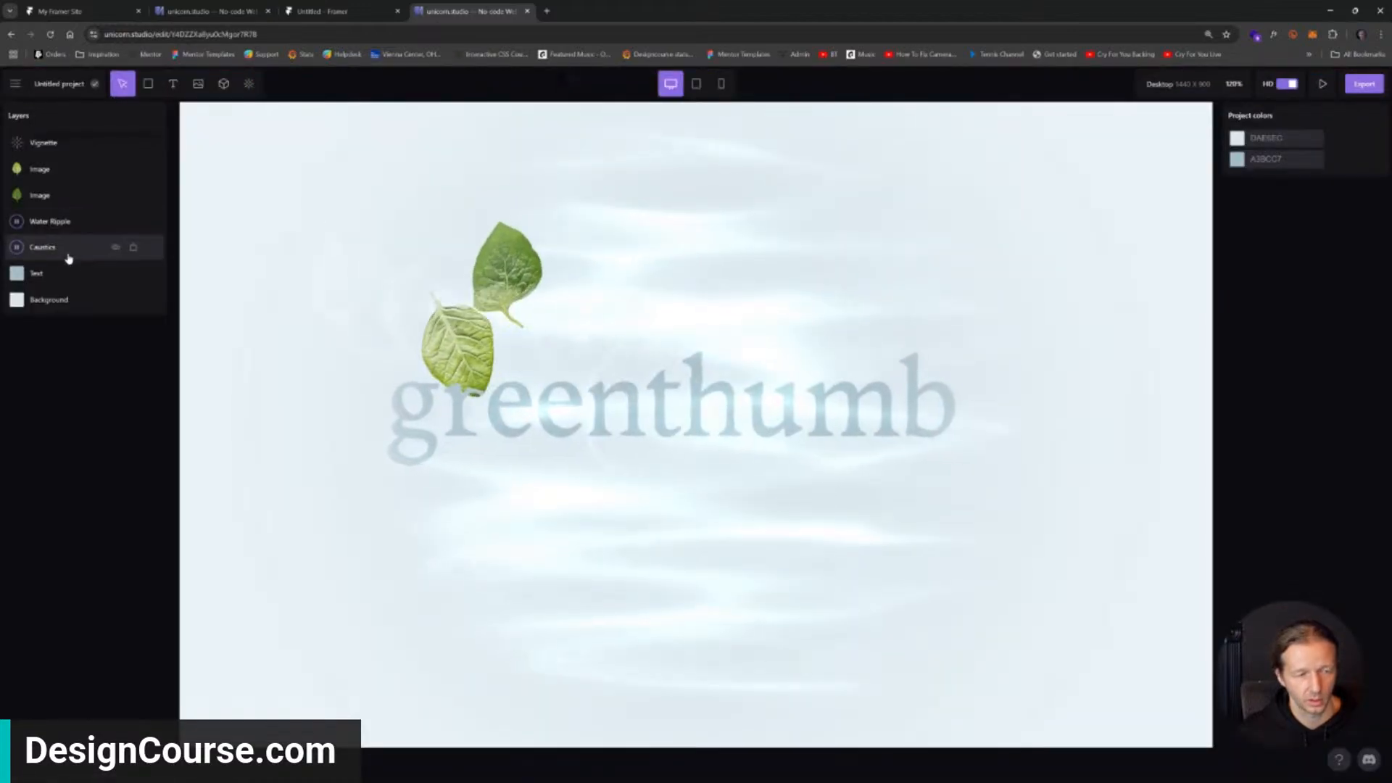
Copy the Background layer's color from the reference greenthumb project and apply it to the new project's Background layer.
left_click(66, 299)
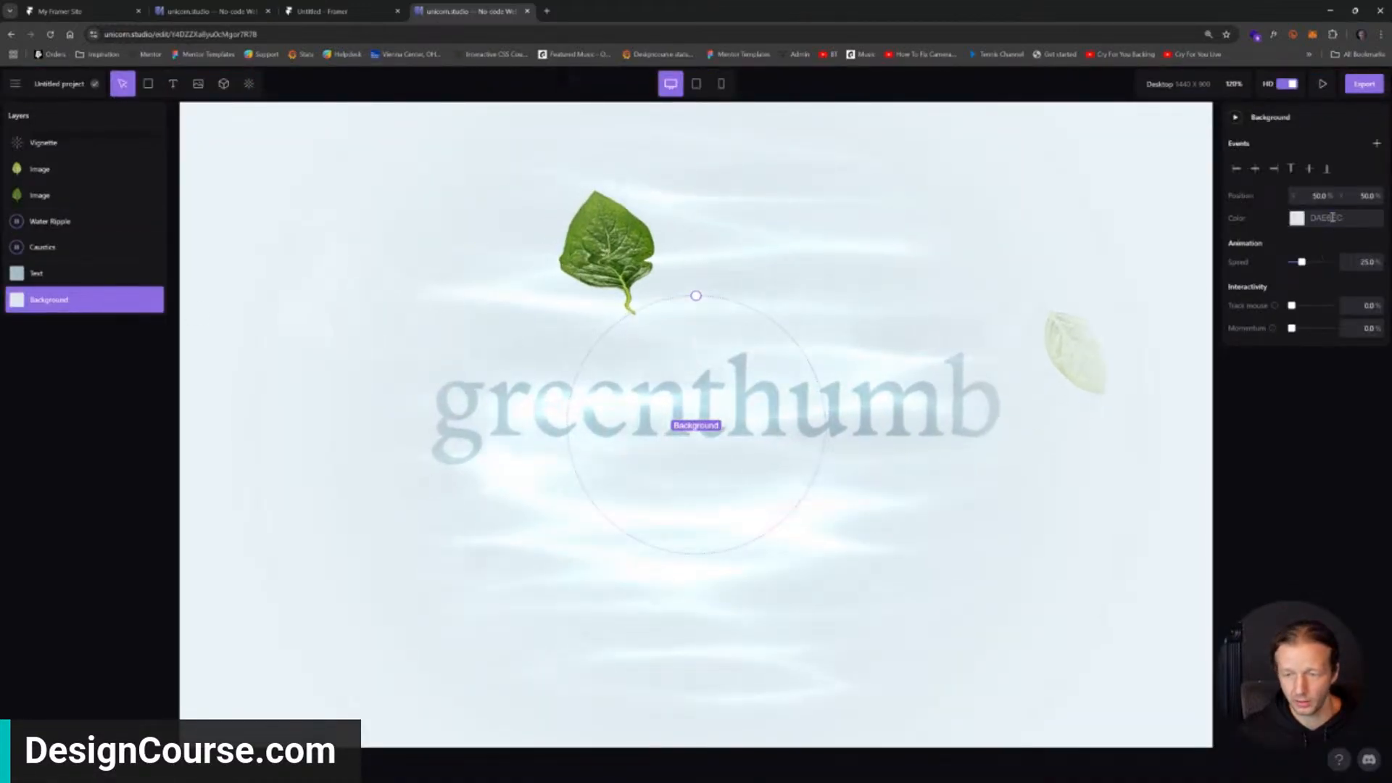
left_click(1327, 218)
left_click(284, 9)
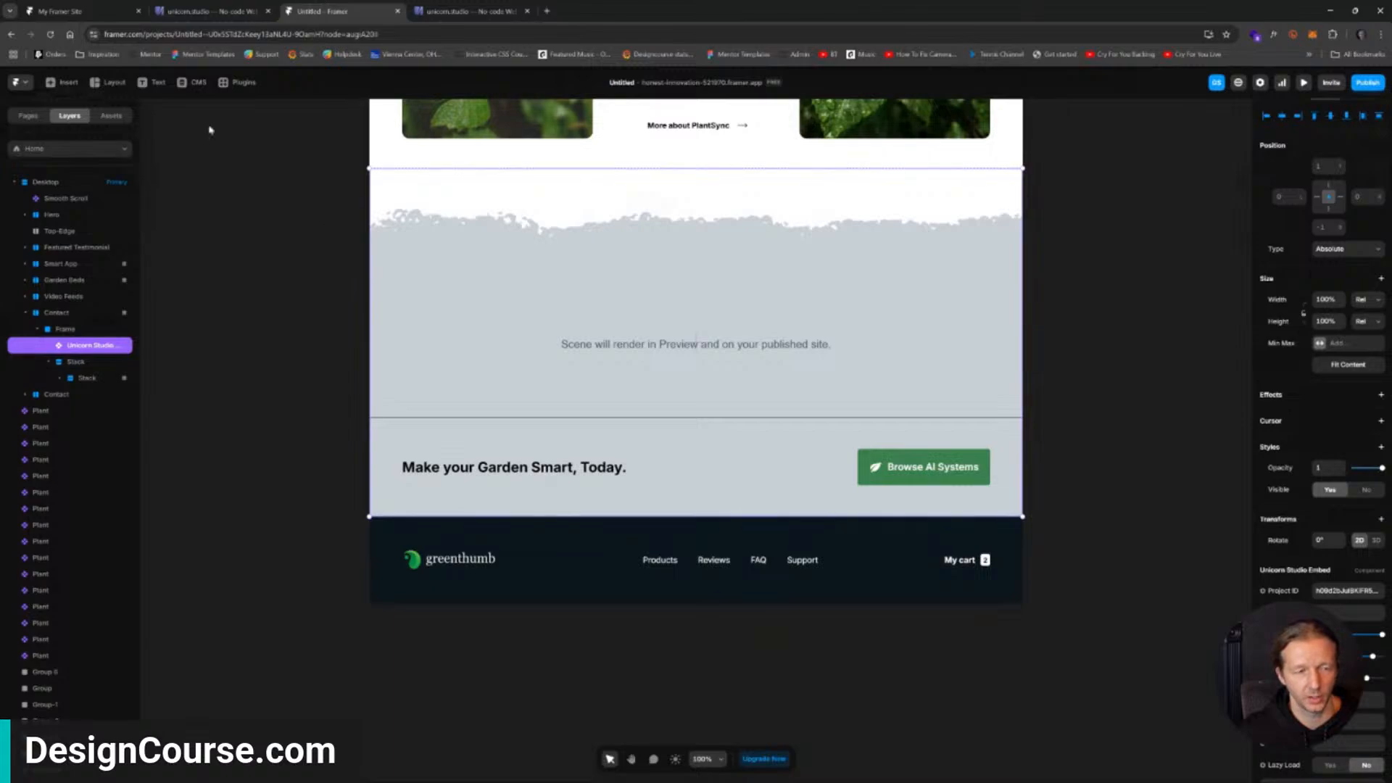
left_click(239, 6)
double_click(55, 145)
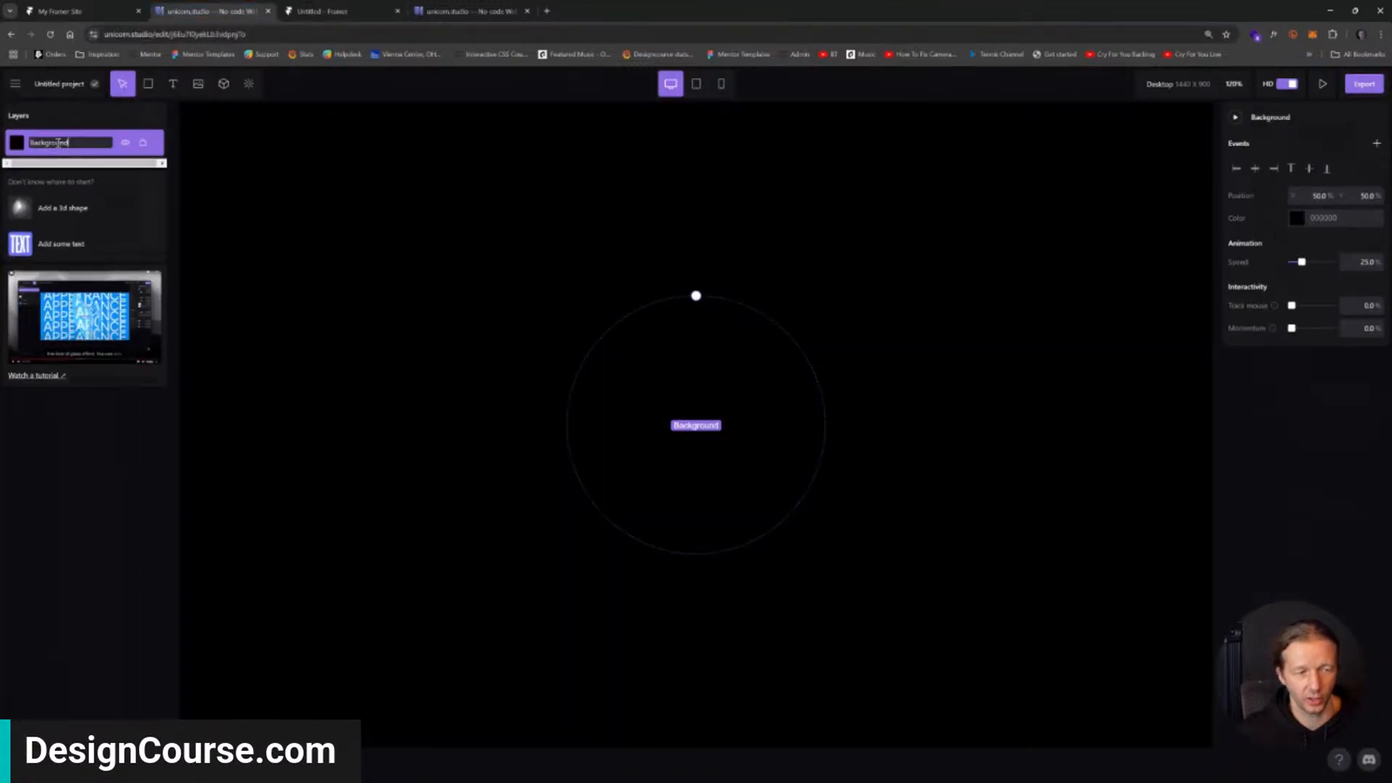
left_click(54, 137)
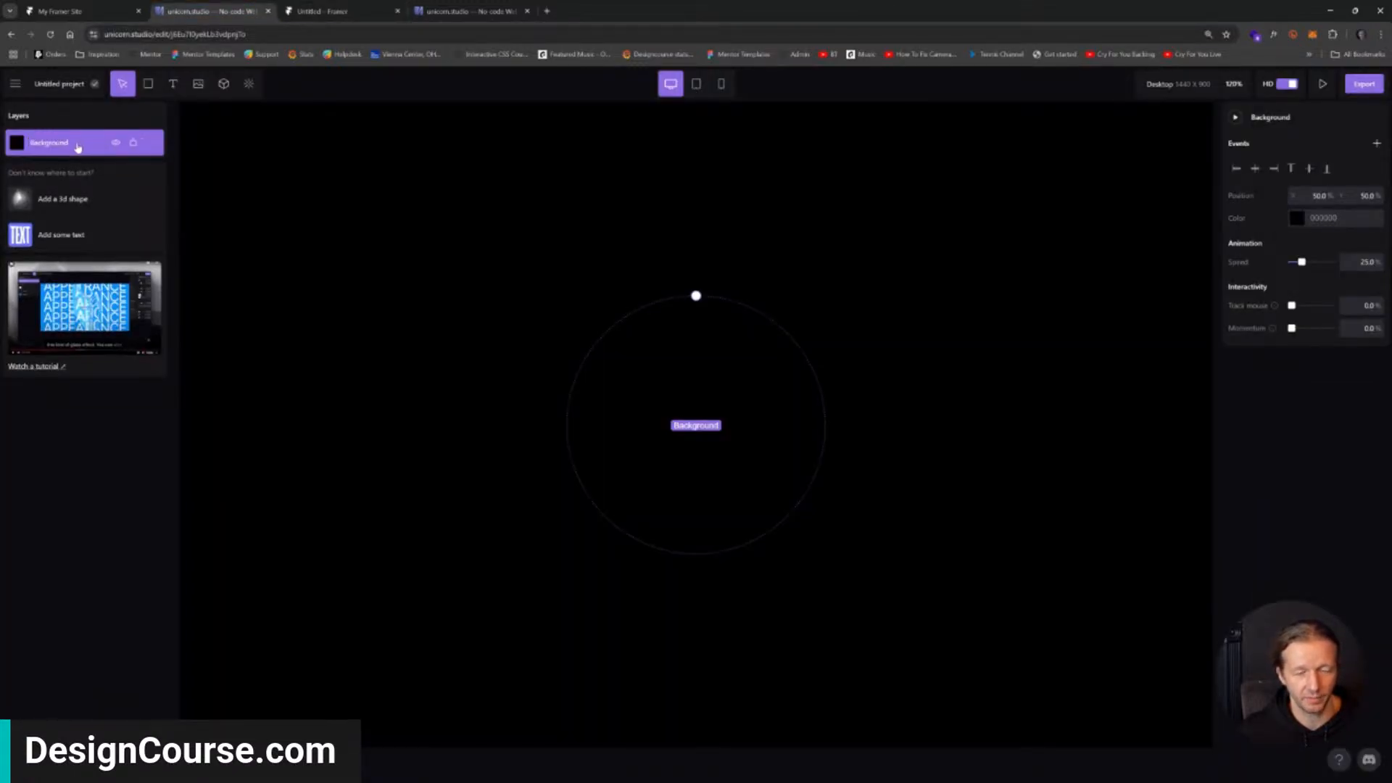
left_click(1324, 218)
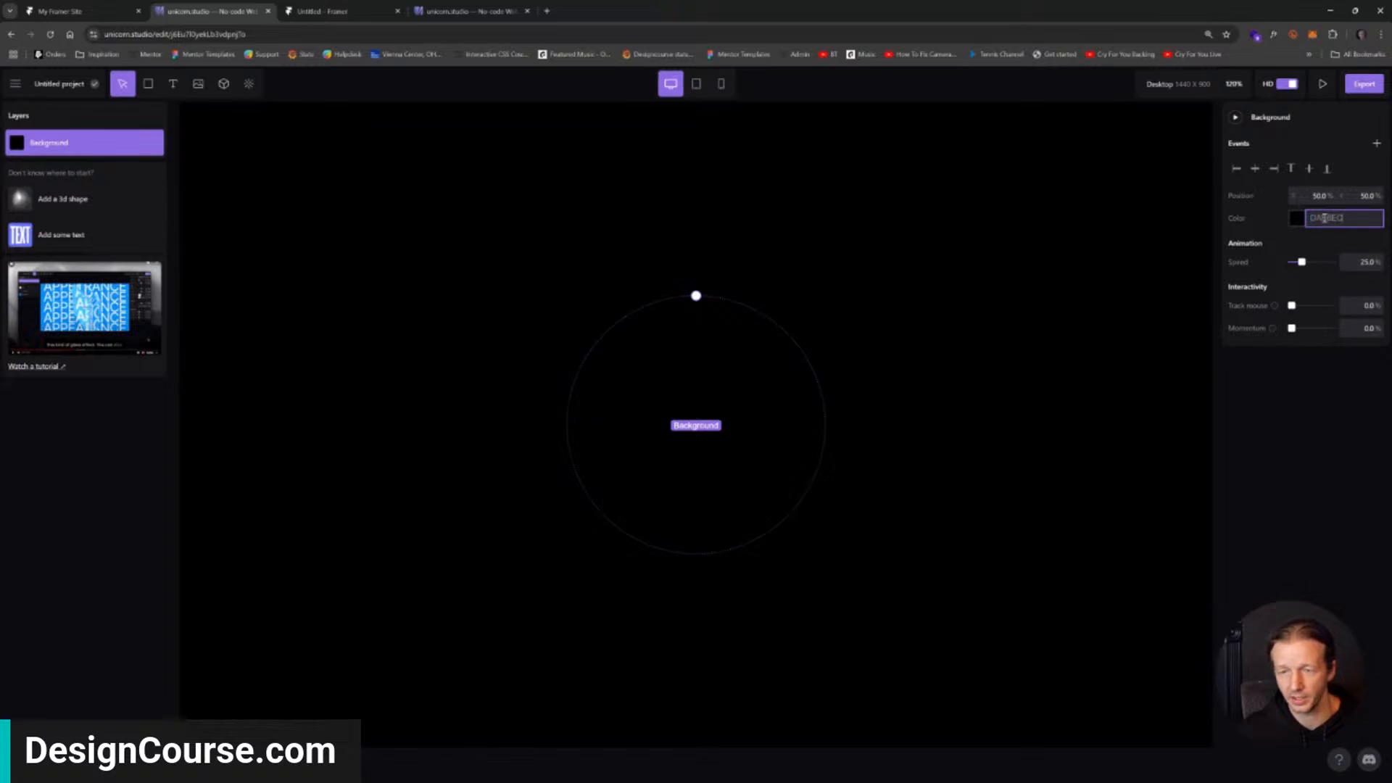
key("Return")
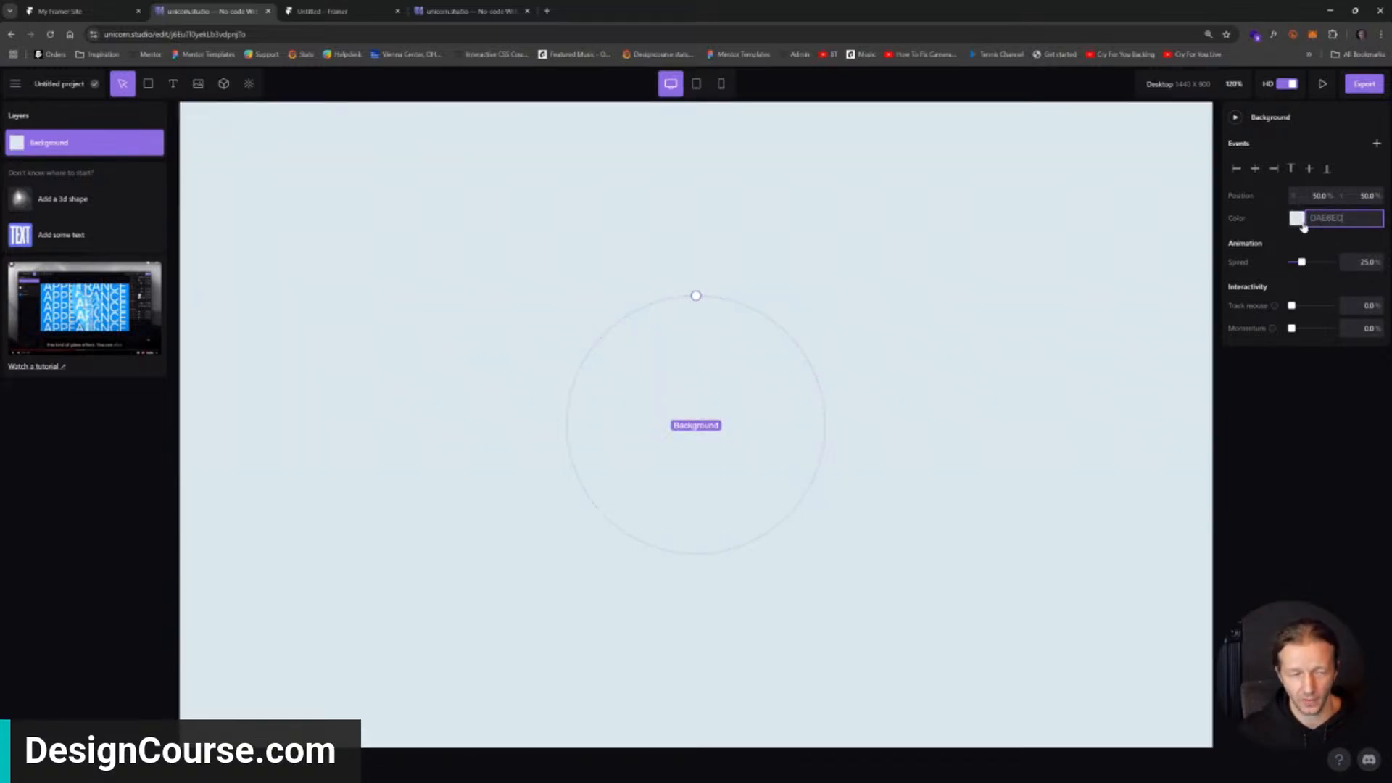
Check the reference scene, then add a text layer reading "greenthumb" to the new project's canvas.
left_click(452, 12)
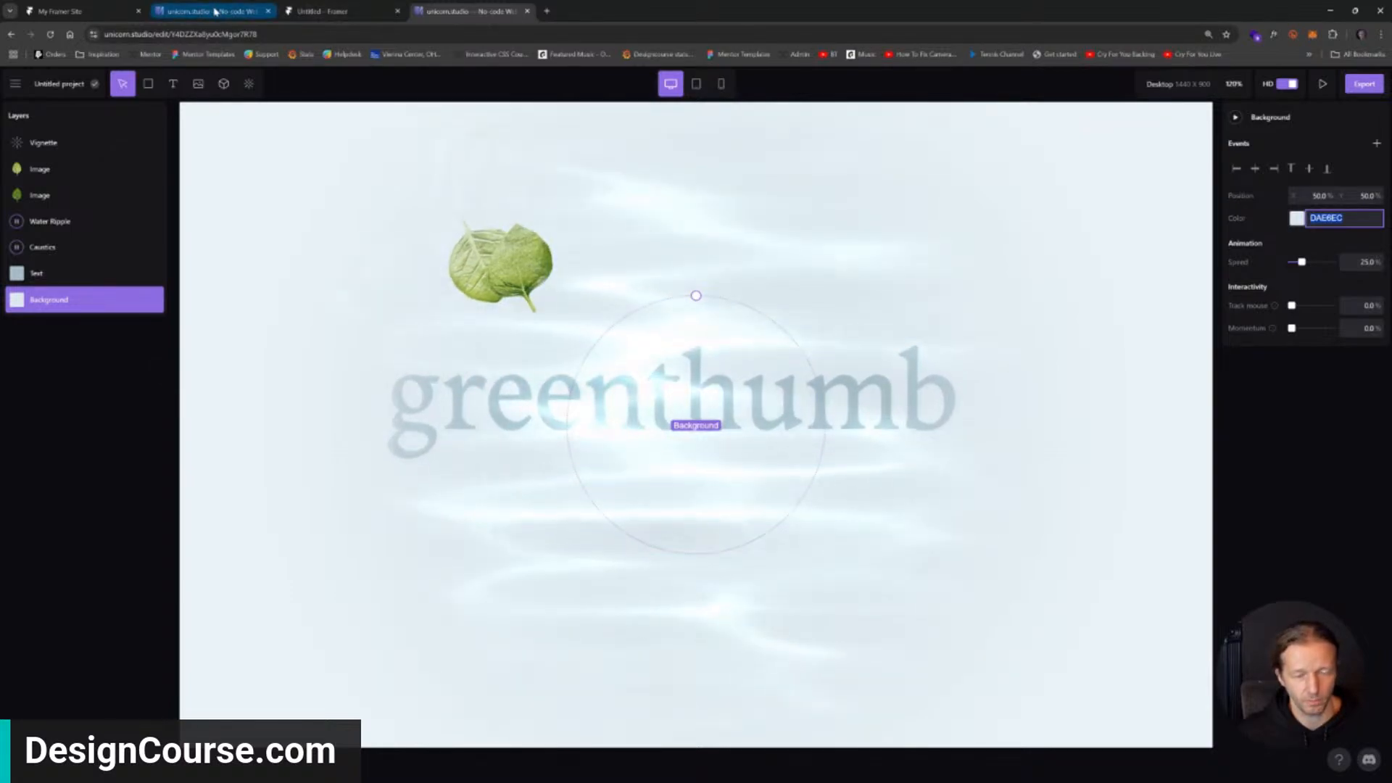
left_click(215, 11)
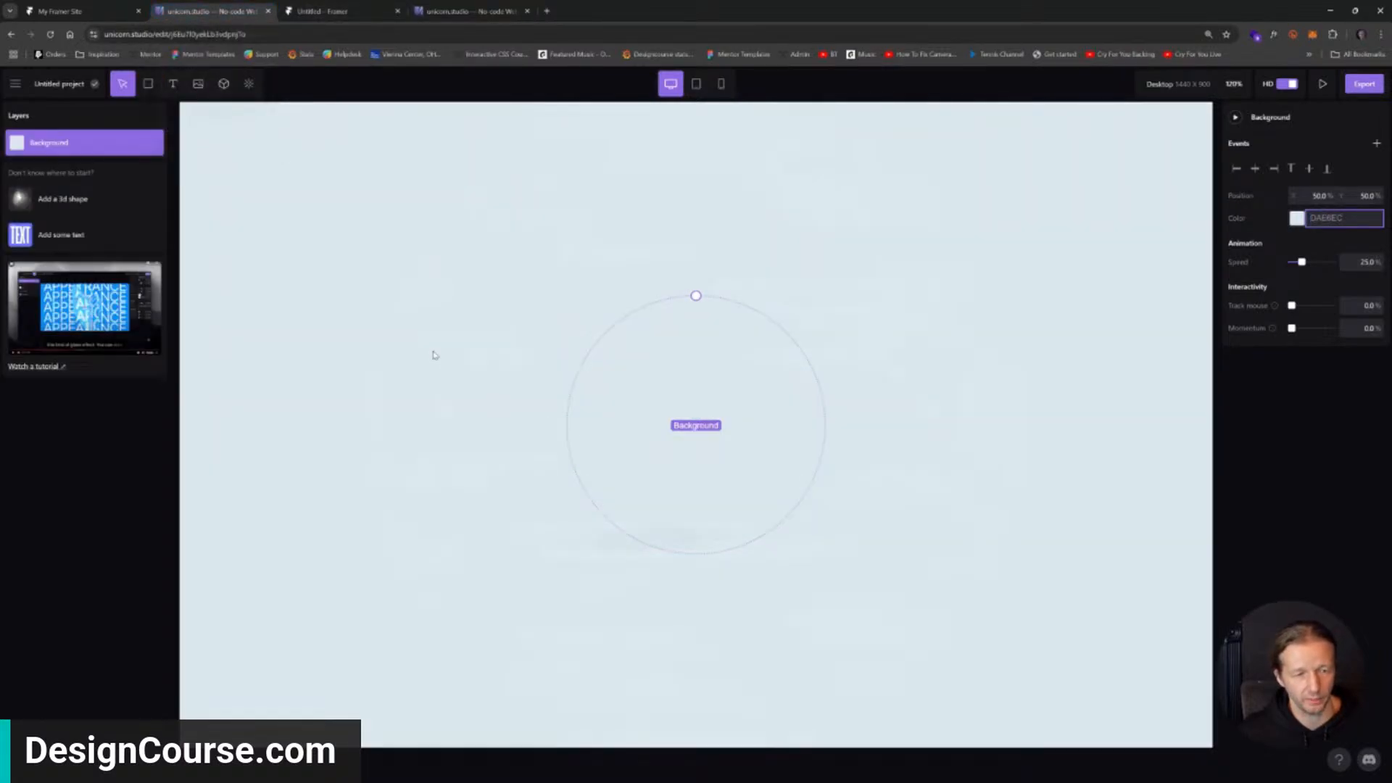
left_click(435, 356)
left_click(475, 376)
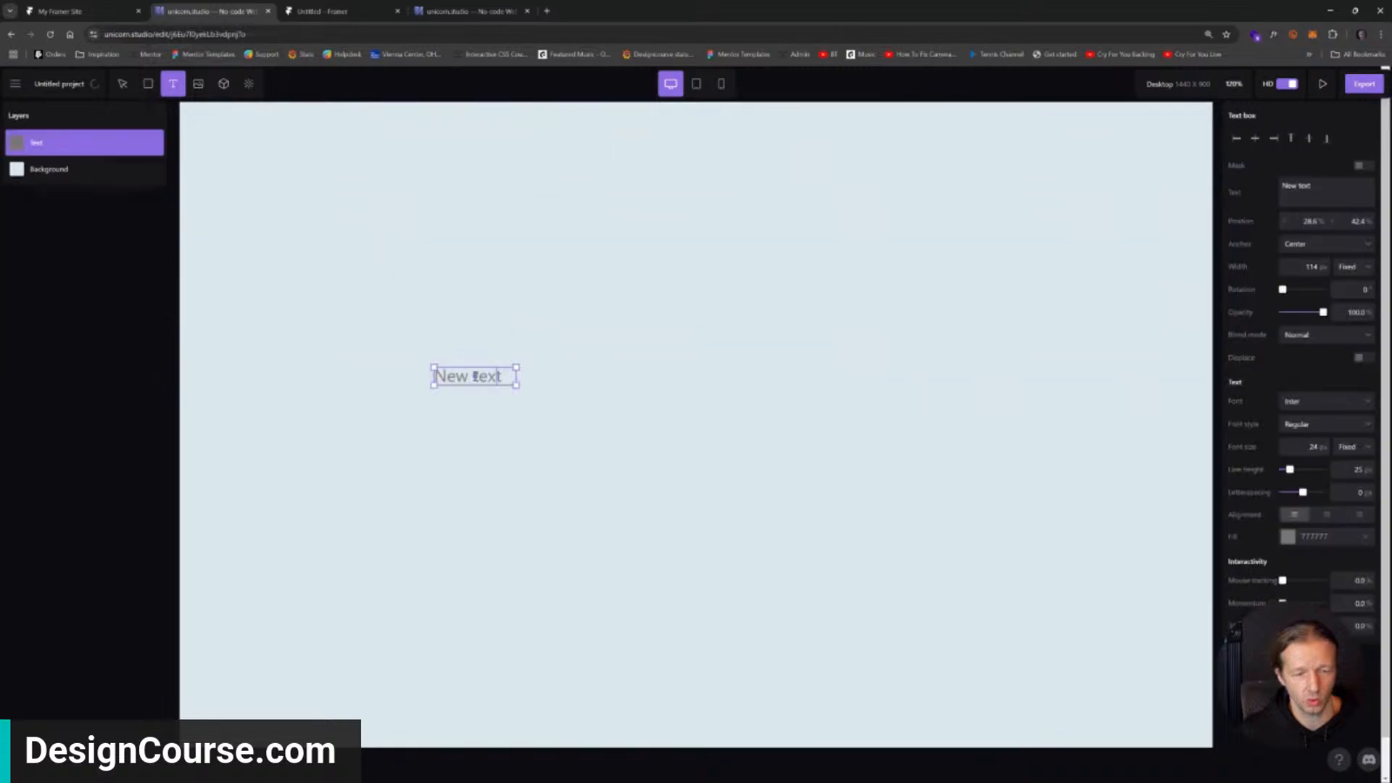
type("greenthumb")
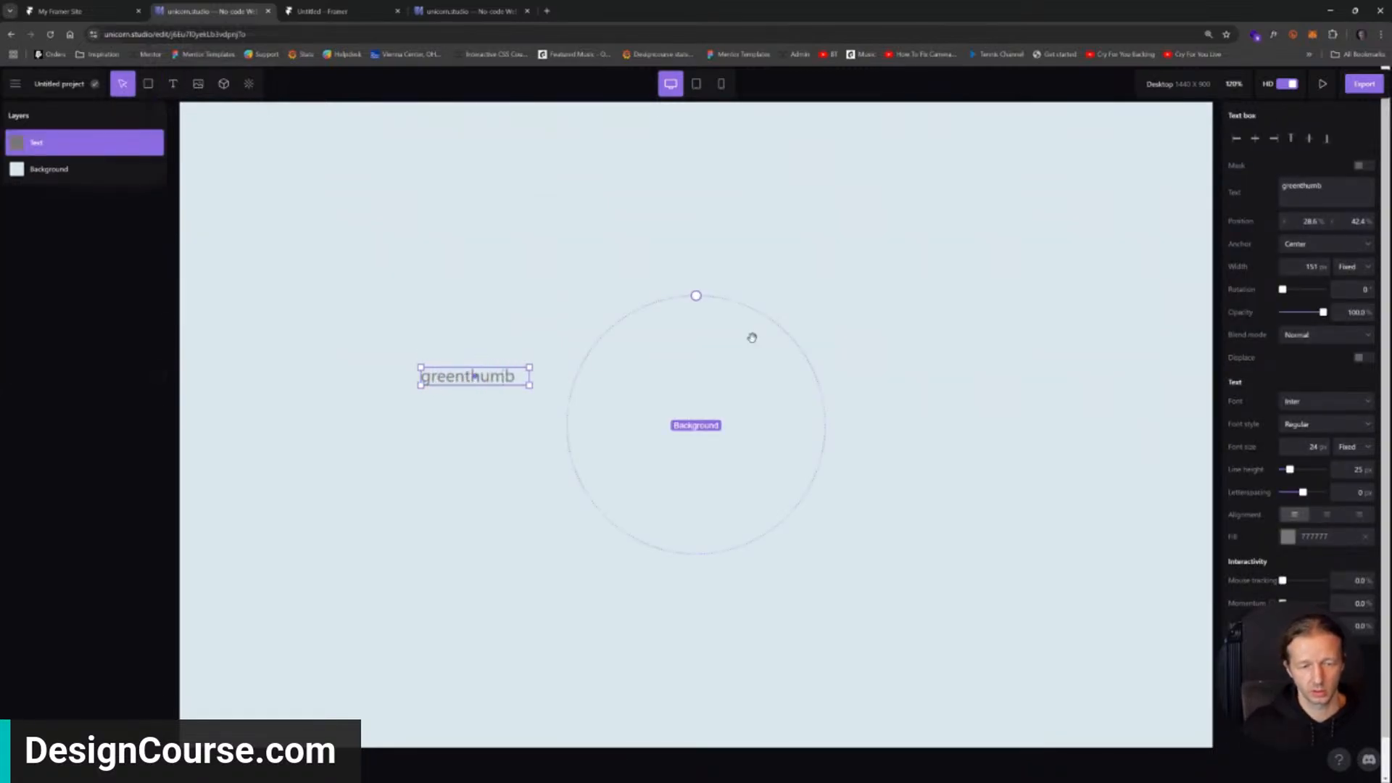
left_click(751, 338)
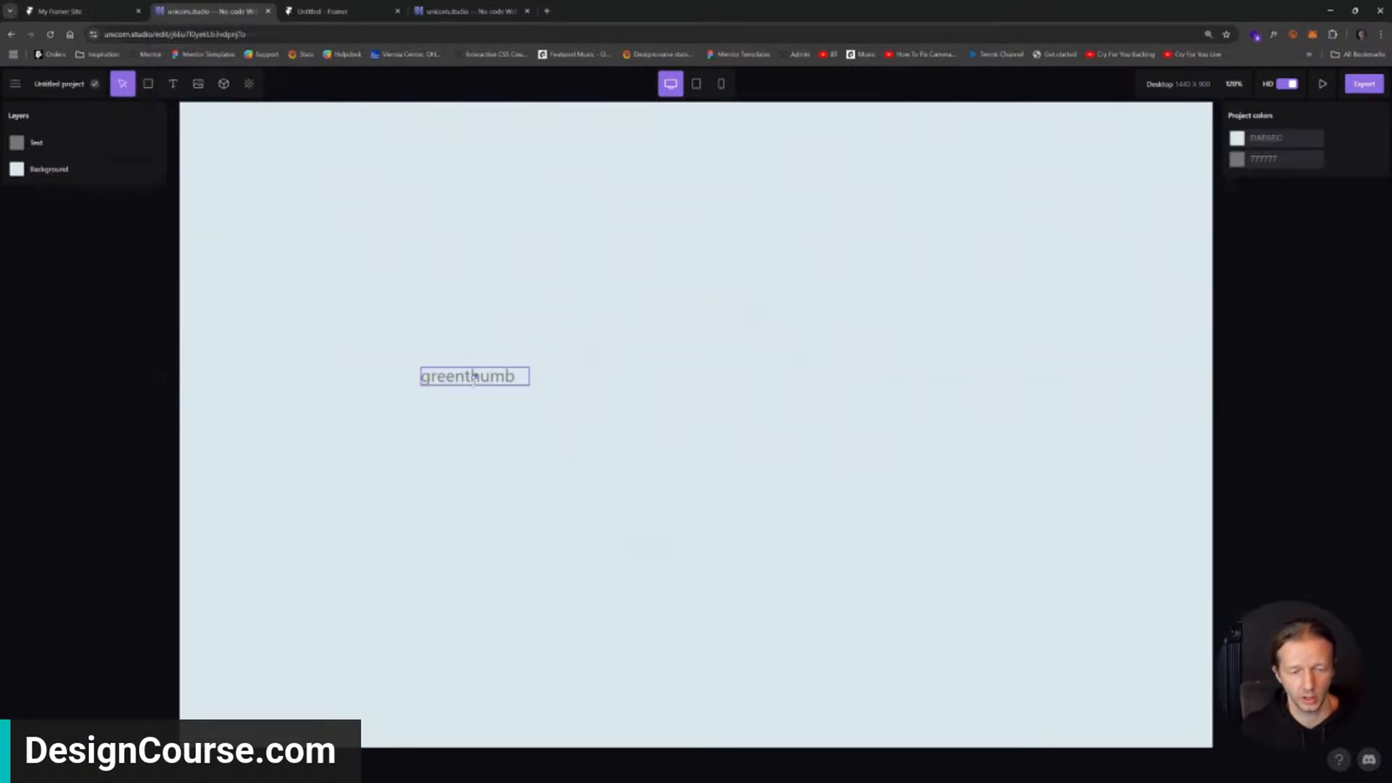
Enlarge the greenthumb text to a font size of about 107 px and center it horizontally and vertically on the canvas.
left_click(525, 383)
left_click_drag(528, 386, 901, 492)
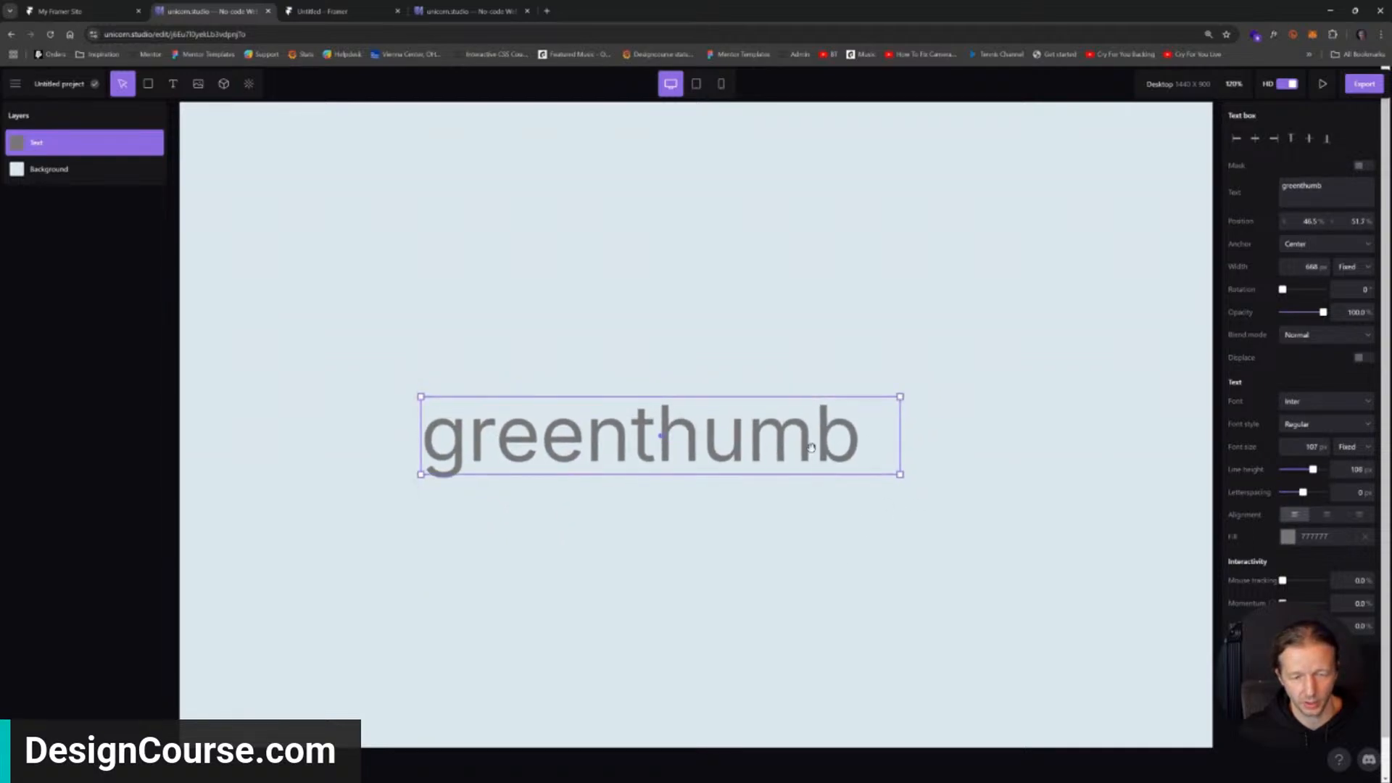
left_click_drag(812, 446, 838, 408)
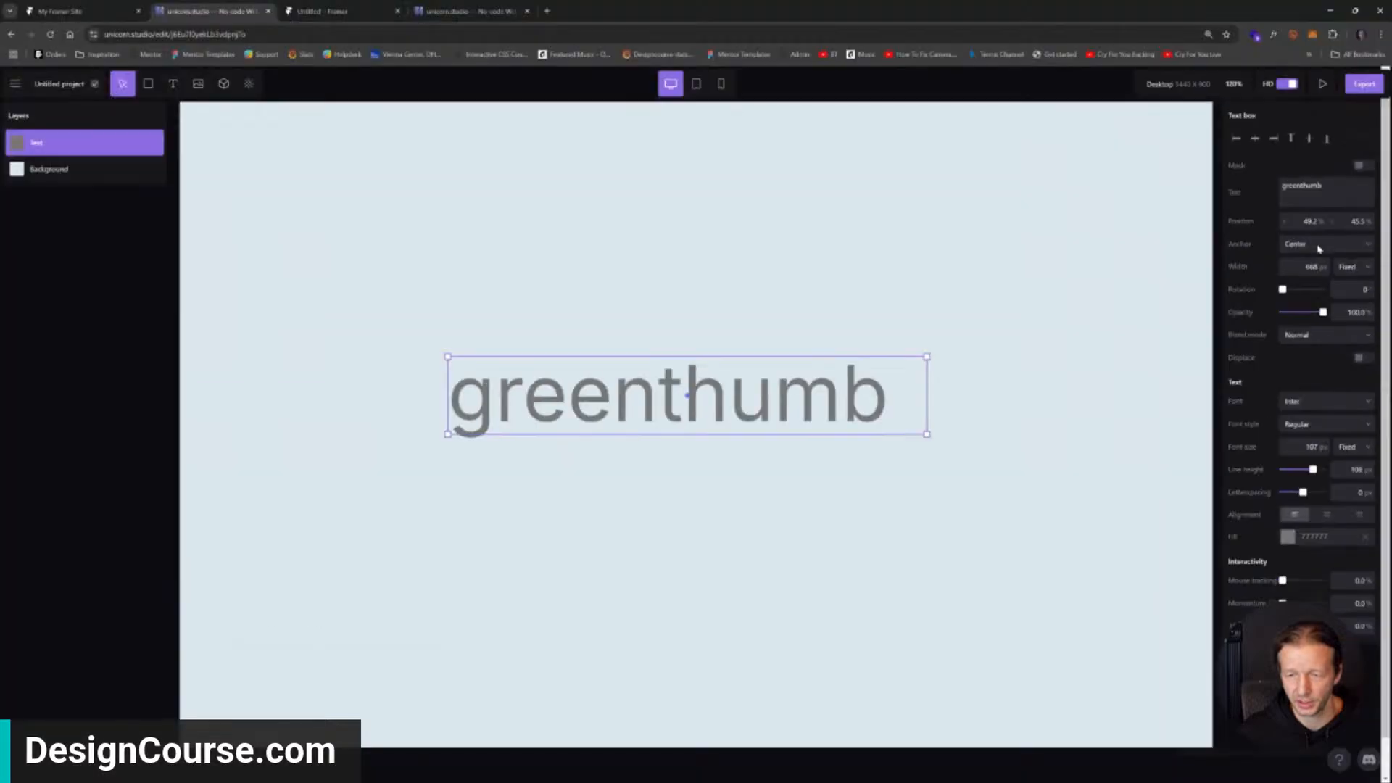
left_click(1257, 141)
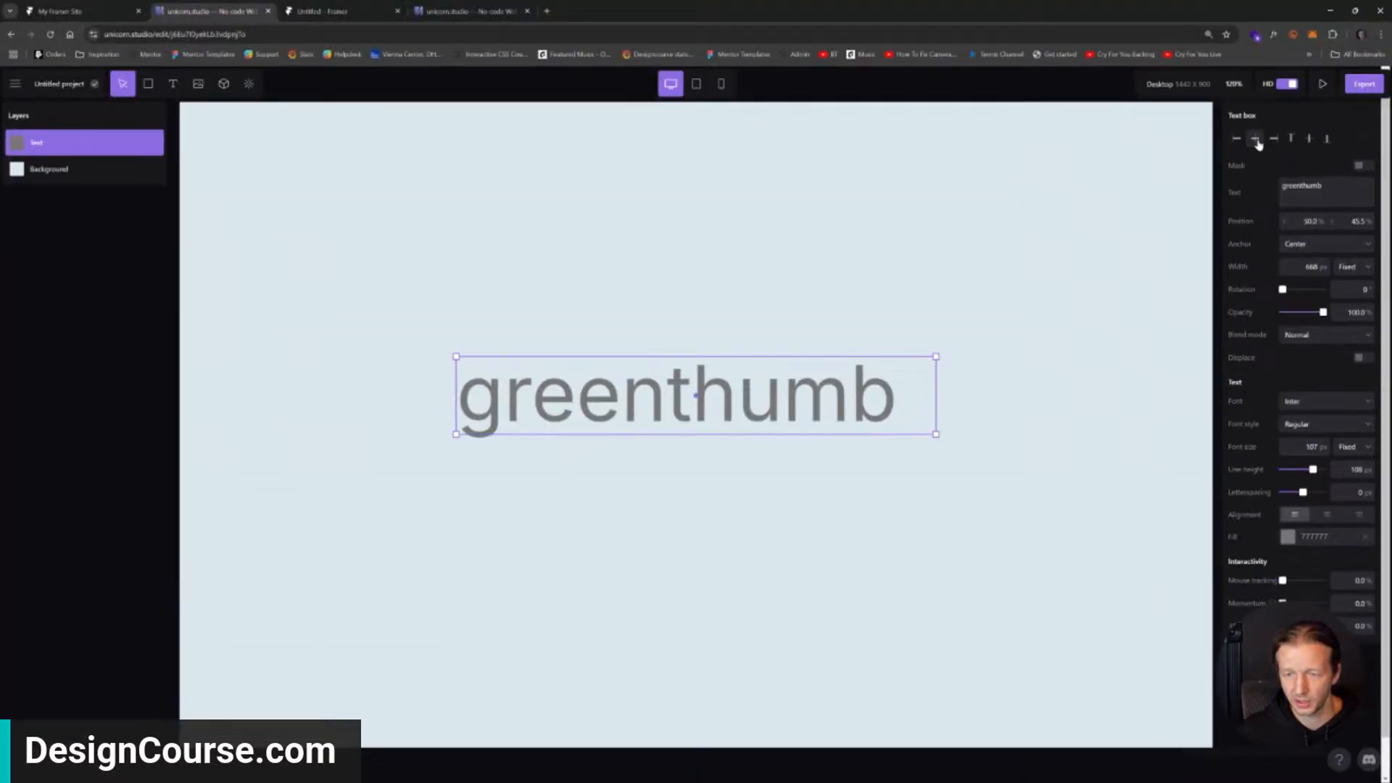
left_click(1310, 141)
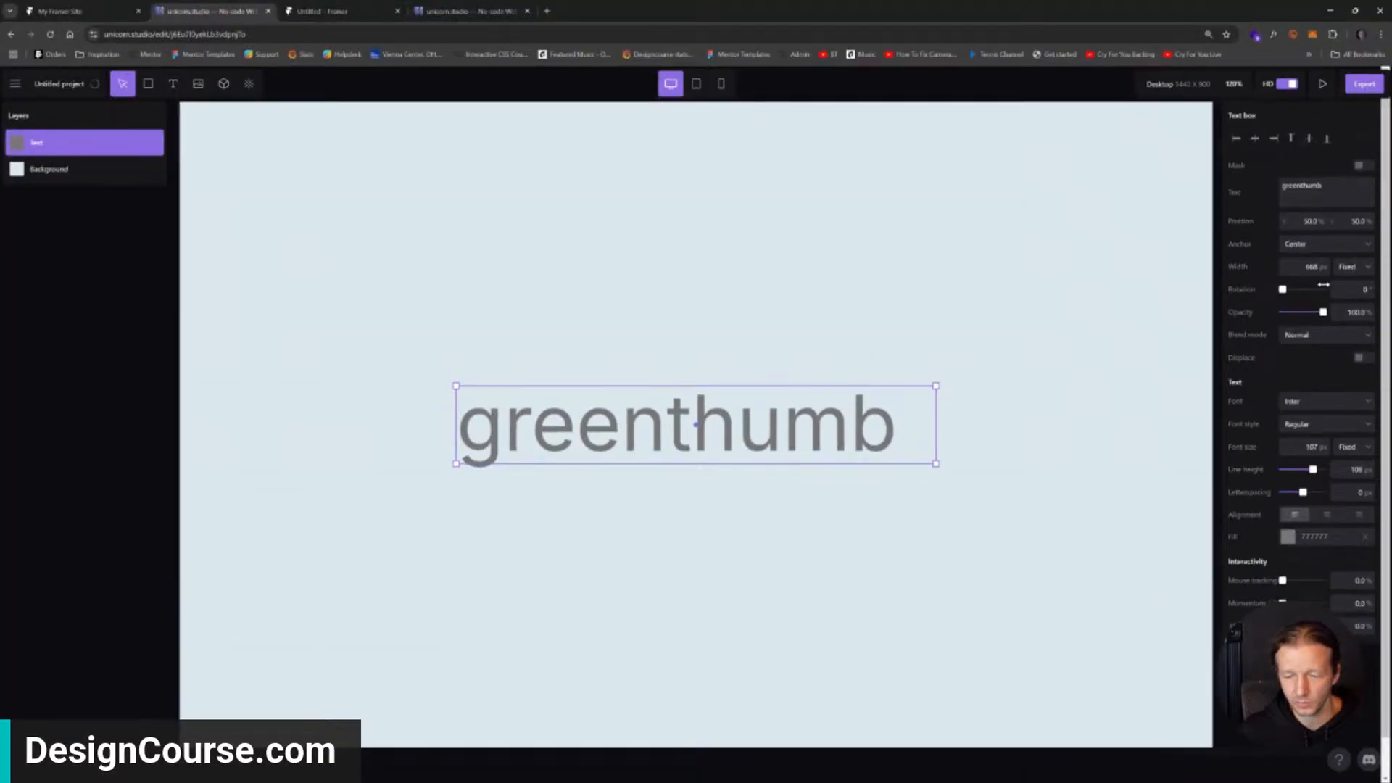
Change the greenthumb text's font to Joan.
left_click(1303, 411)
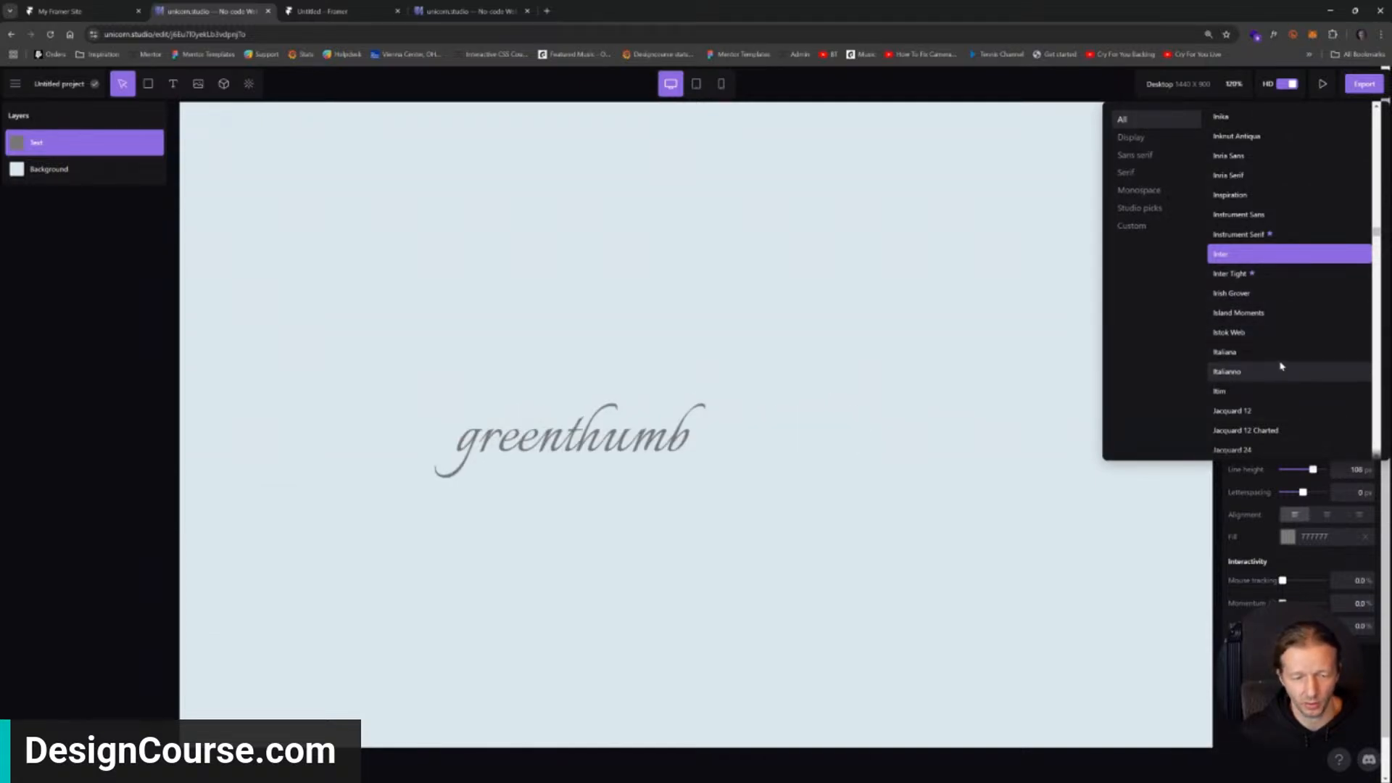
scroll(1280, 367, "down", 3)
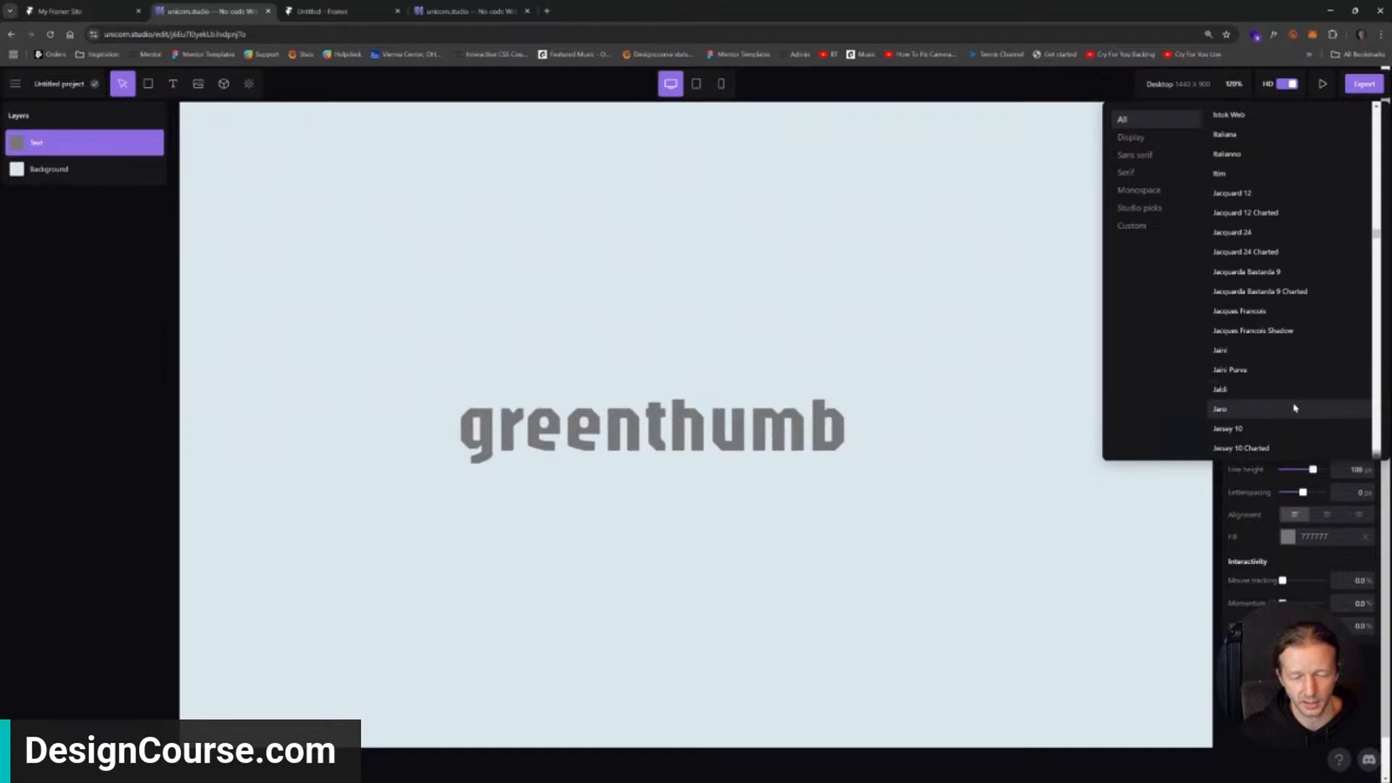
scroll(1291, 405, "down", 2)
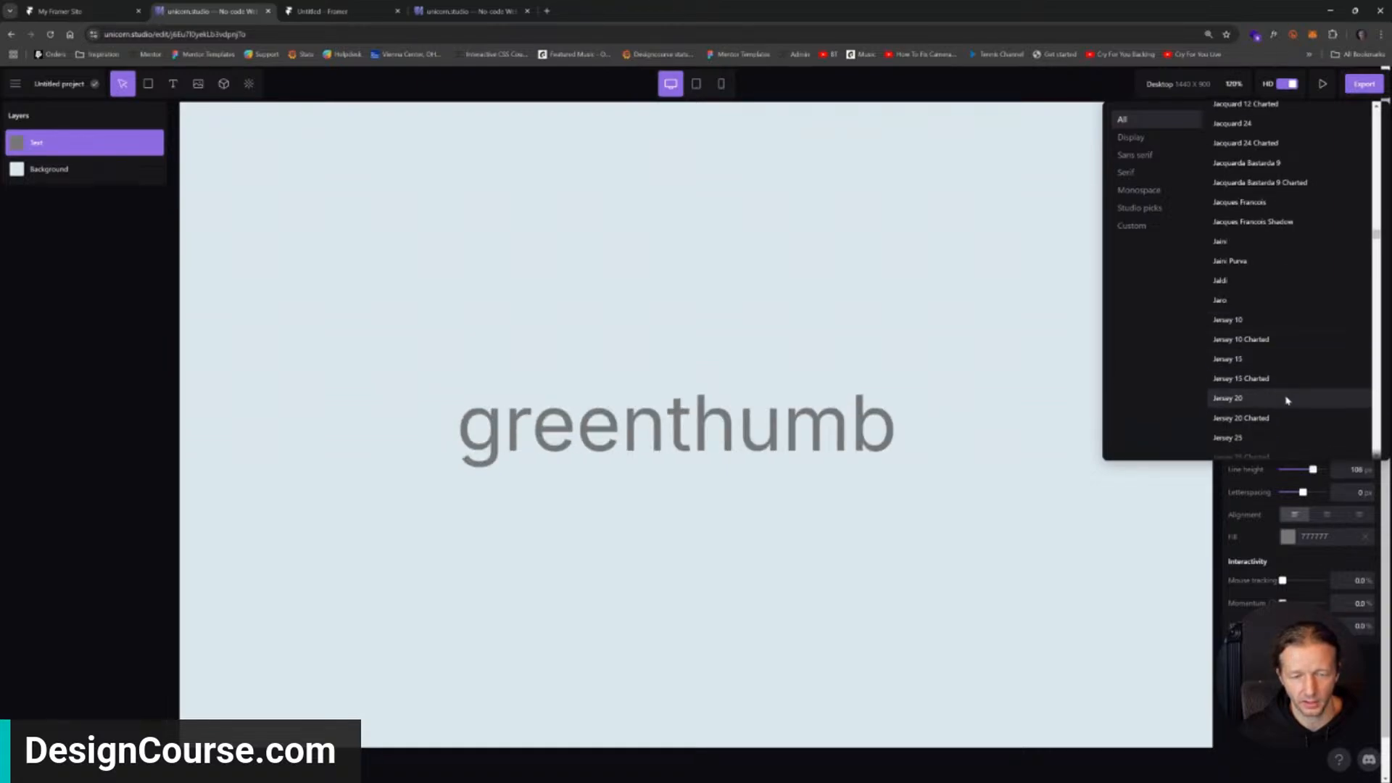
scroll(1287, 401, "down", 2)
left_click(1300, 360)
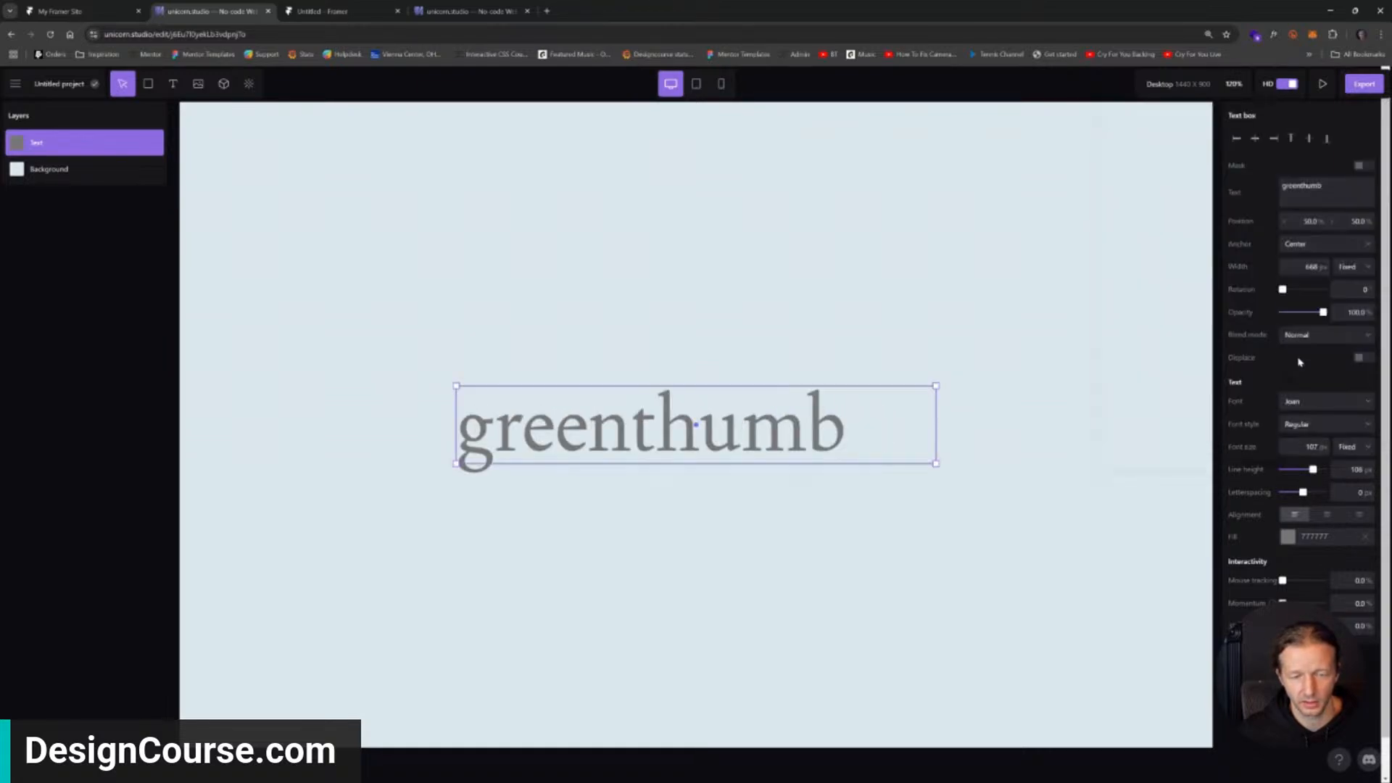
Narrow the greenthumb text box to 556 px wide and center it horizontally and vertically on the canvas.
left_click_drag(805, 435, 764, 417)
left_click(1252, 141)
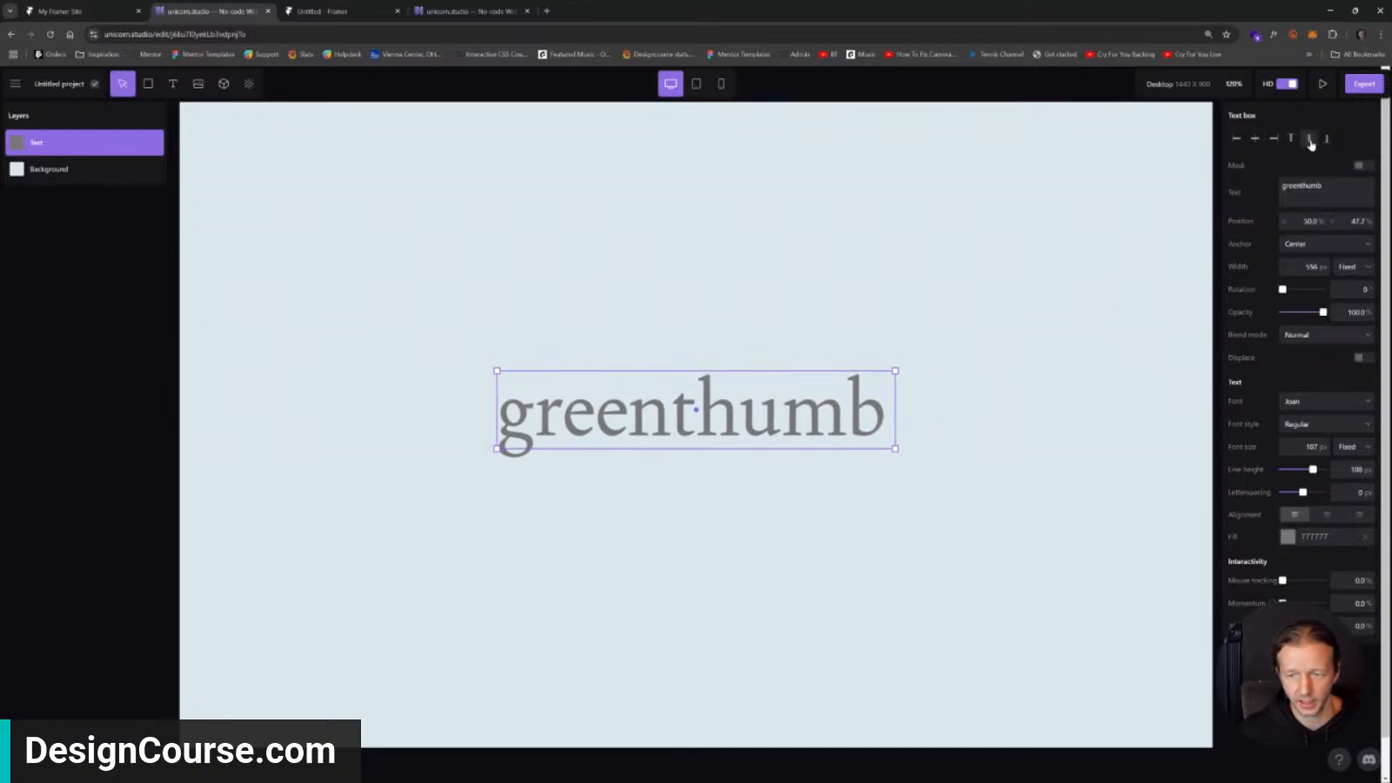
left_click(1309, 139)
Recolor the greenthumb text's fill to a muted gray-blue by sampling the canvas background and darkening it, and deselect the text.
left_click(1289, 537)
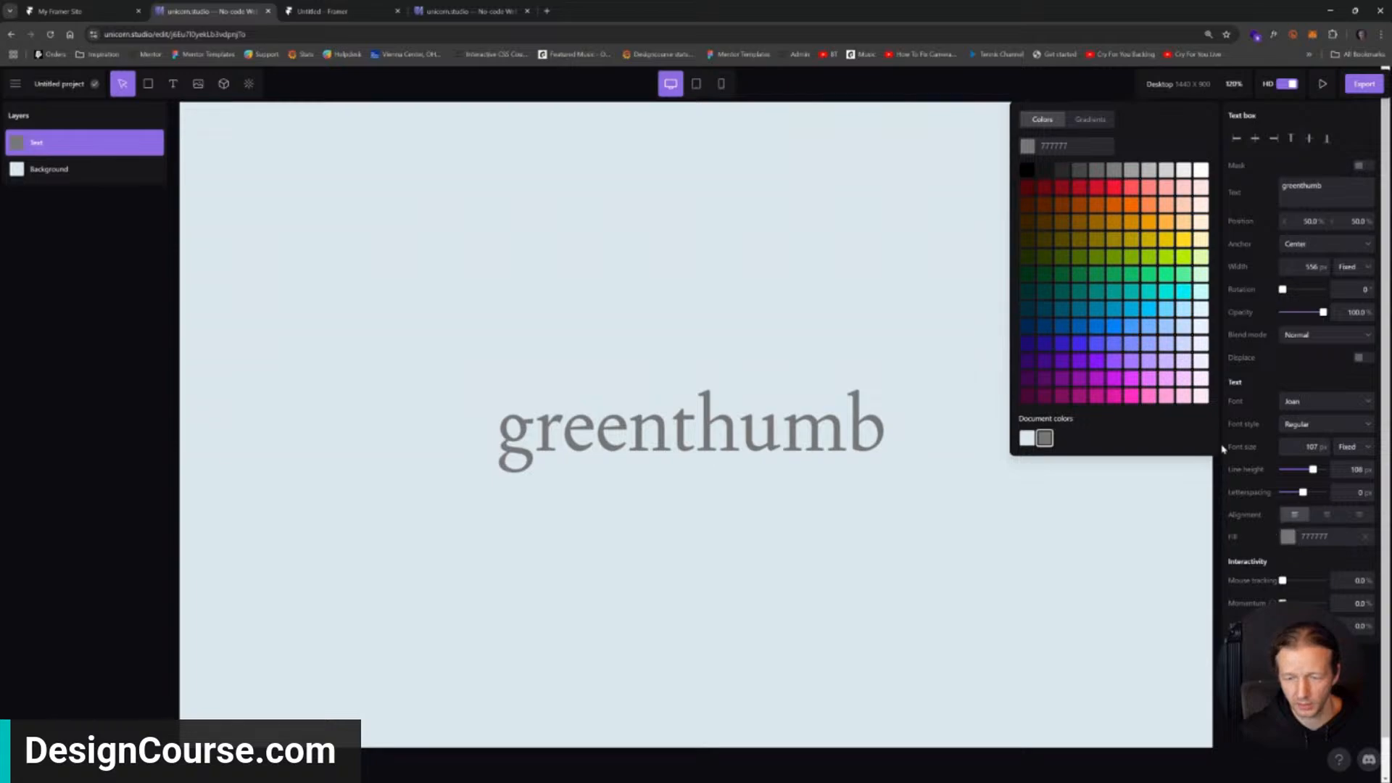
left_click(461, 7)
left_click(239, 10)
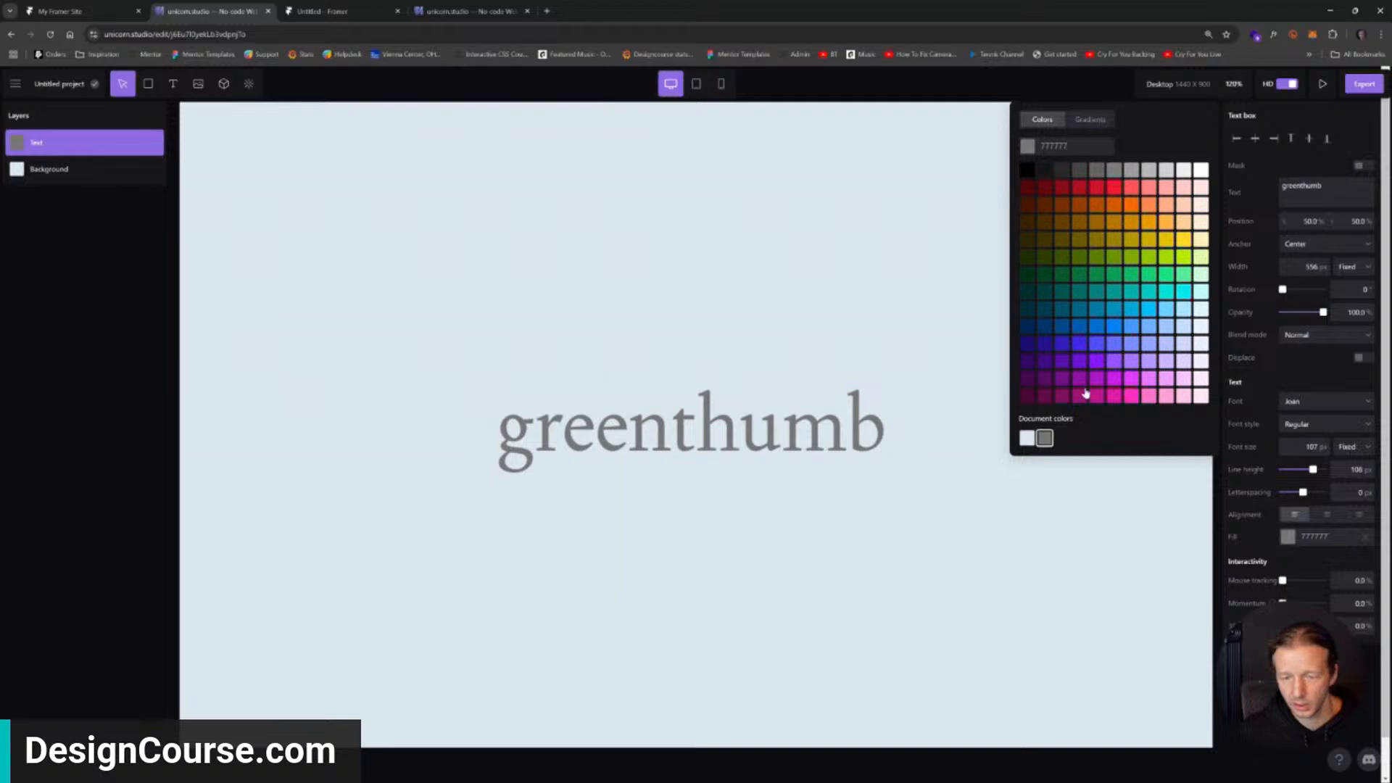
left_click(1168, 311)
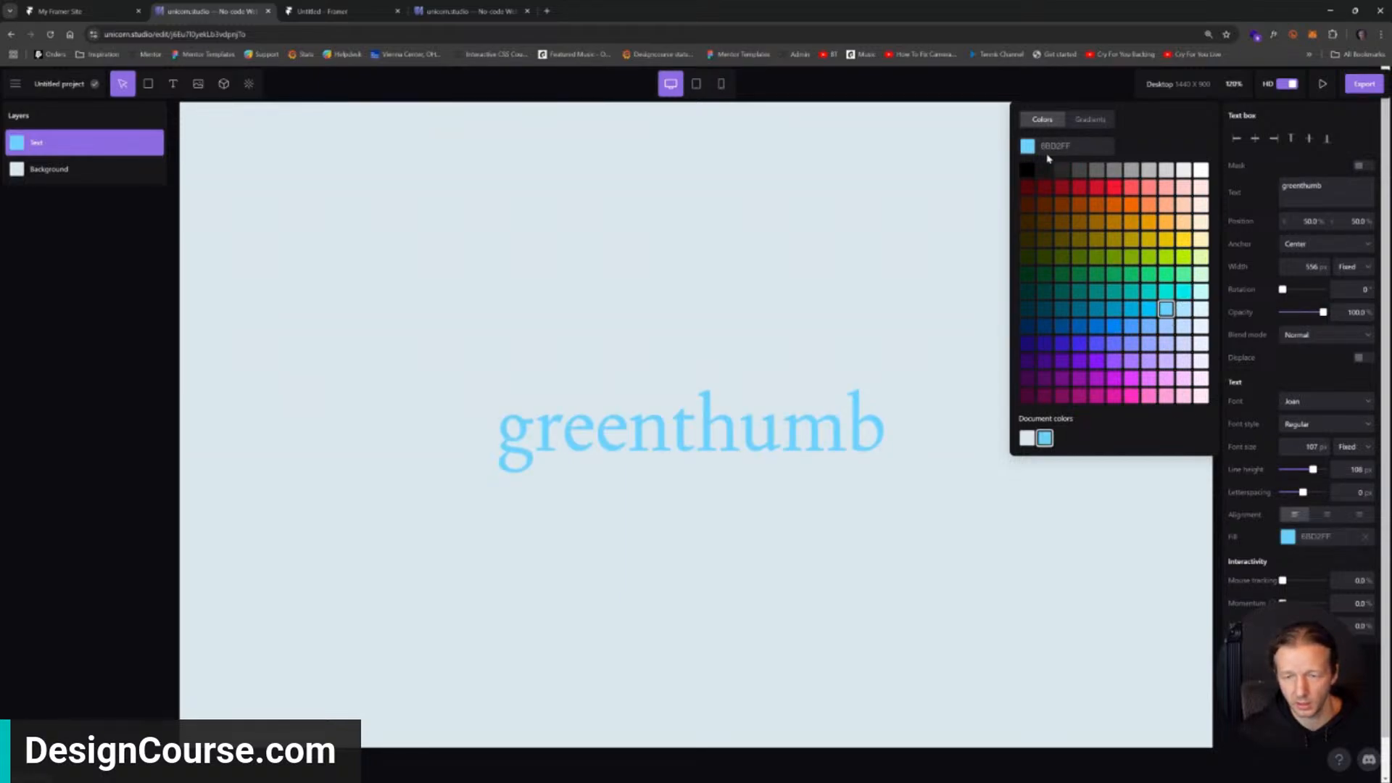
left_click(1028, 146)
left_click_drag(1080, 180, 1117, 182)
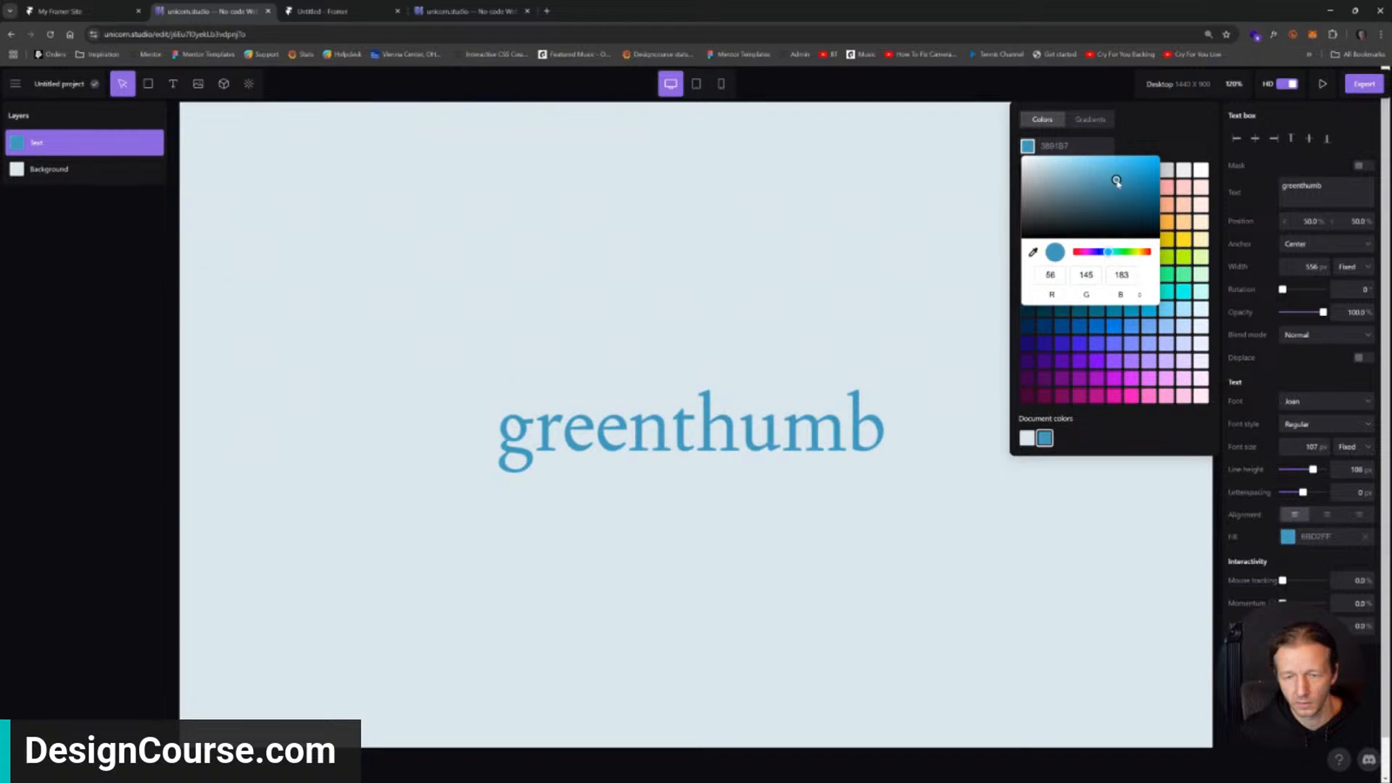
left_click(1034, 252)
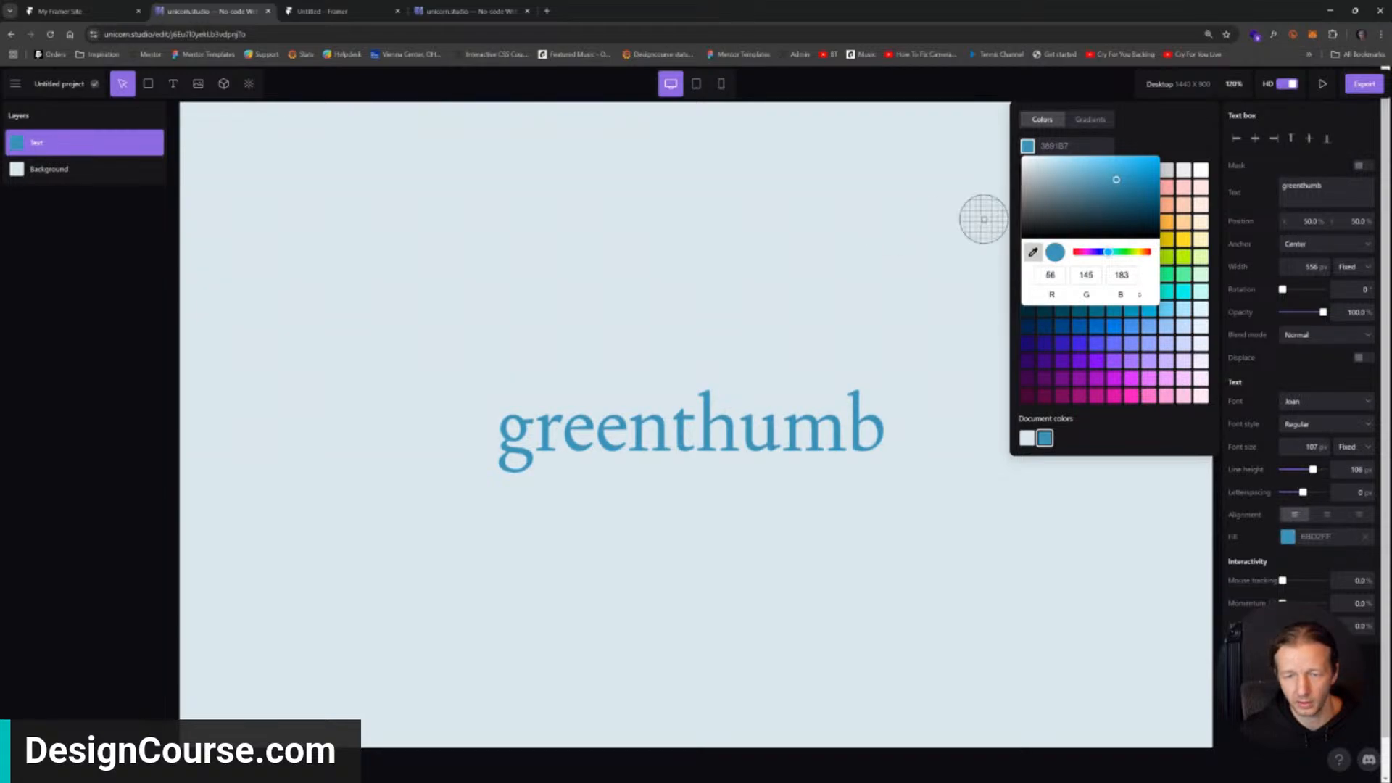
left_click(984, 219)
left_click_drag(1044, 177, 1041, 179)
left_click(996, 267)
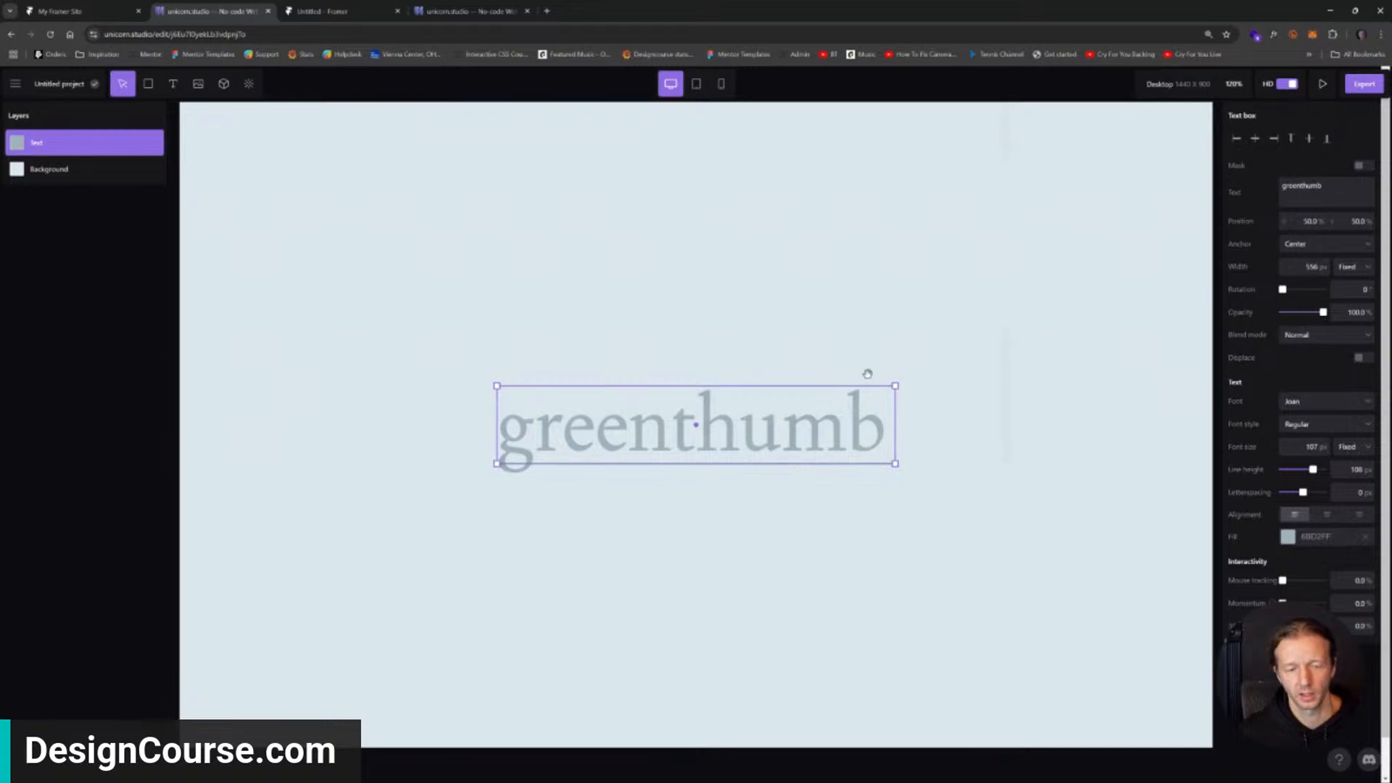
left_click(907, 320)
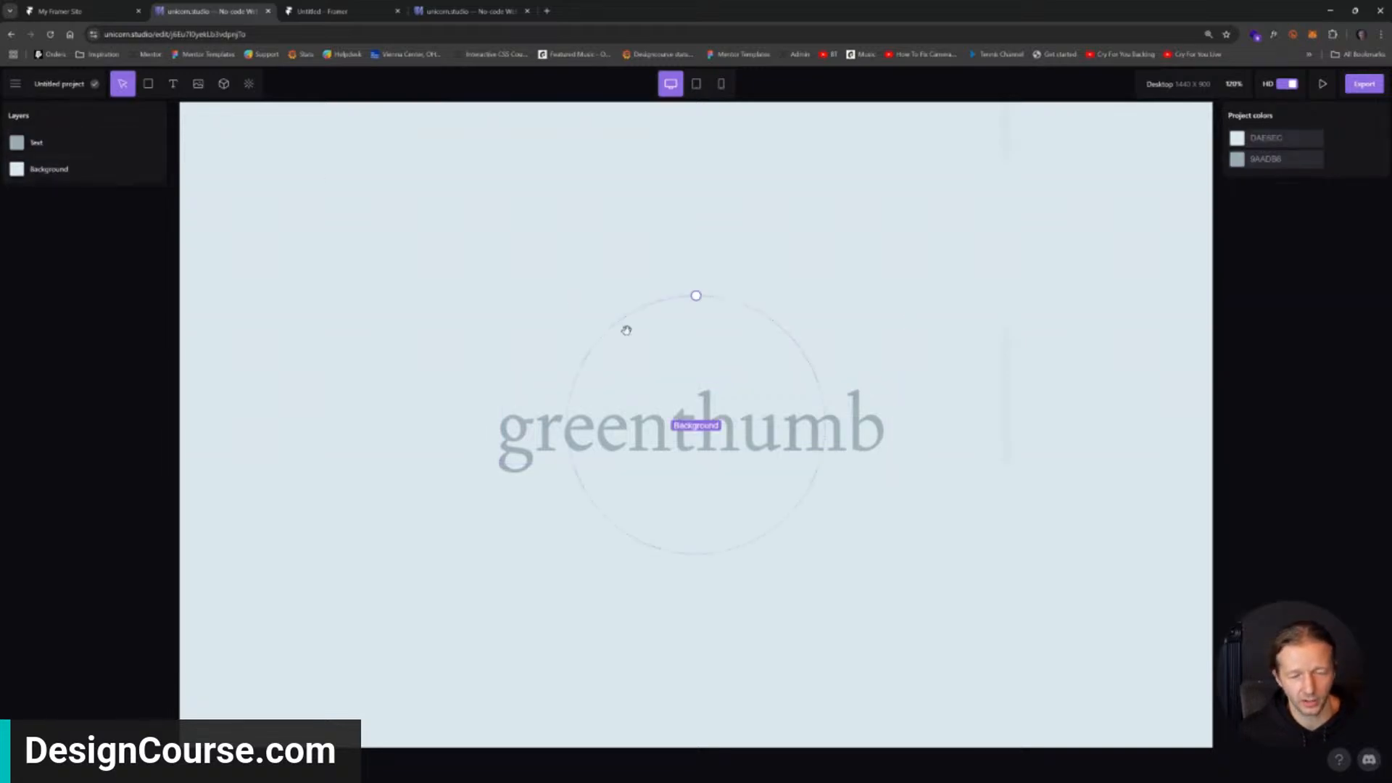
left_click(625, 326)
left_click(491, 288)
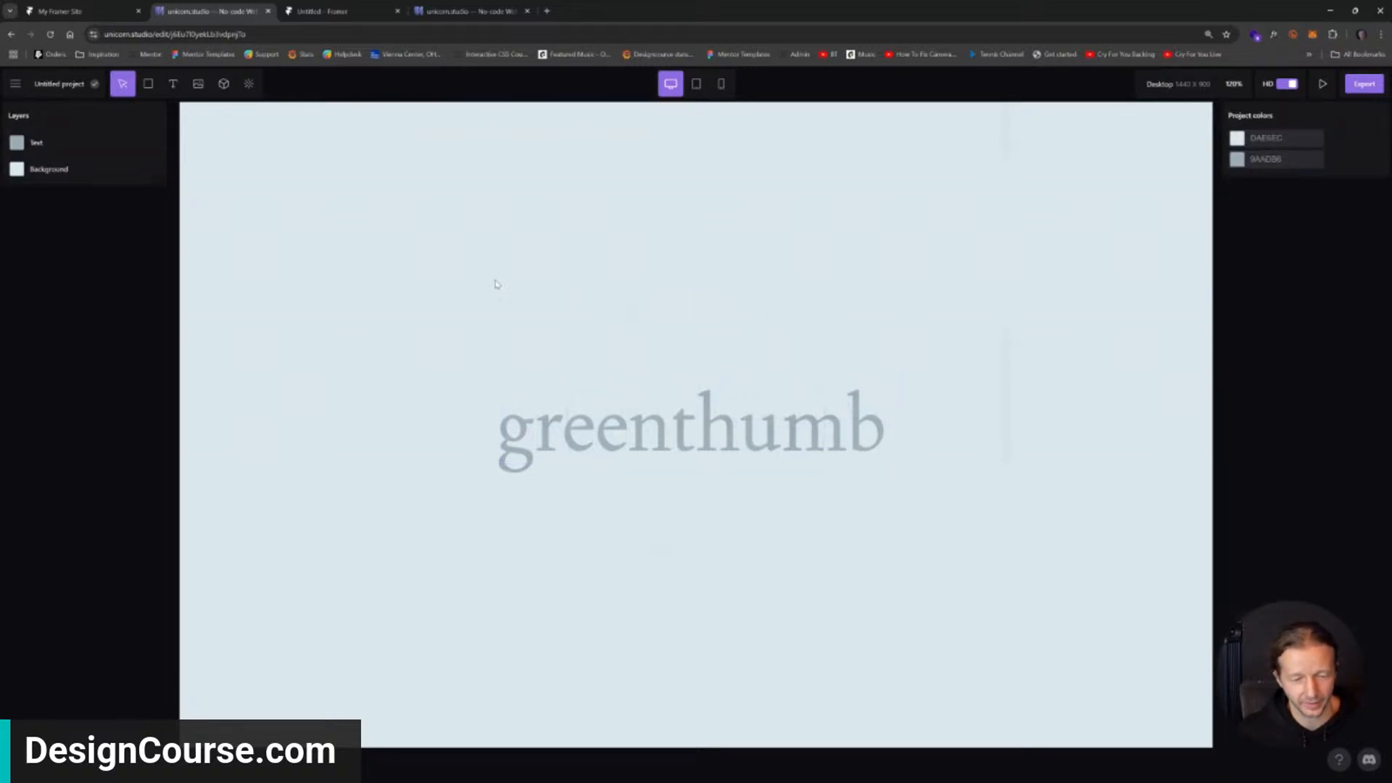
Examine the Caustics layer's settings in the reference project and return to the new project.
left_click(465, 10)
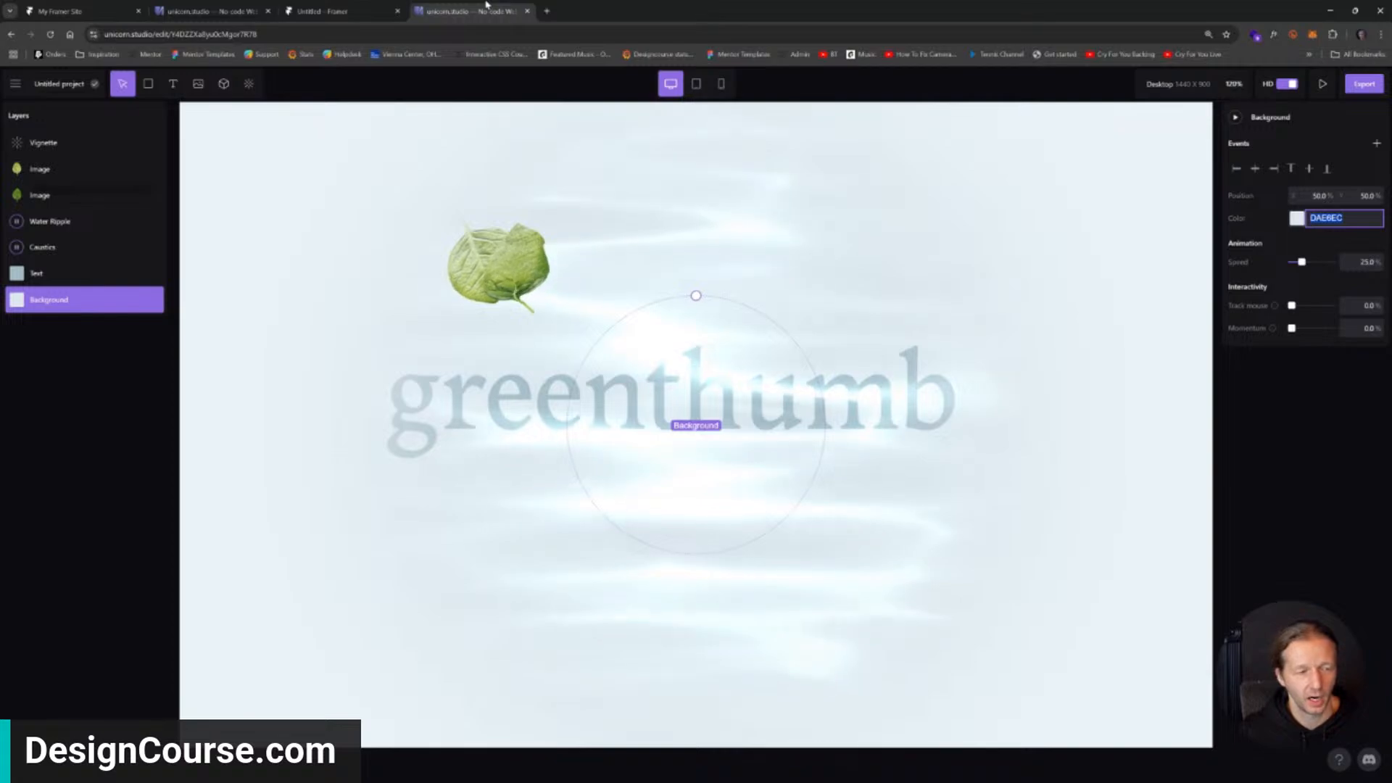
left_click(58, 247)
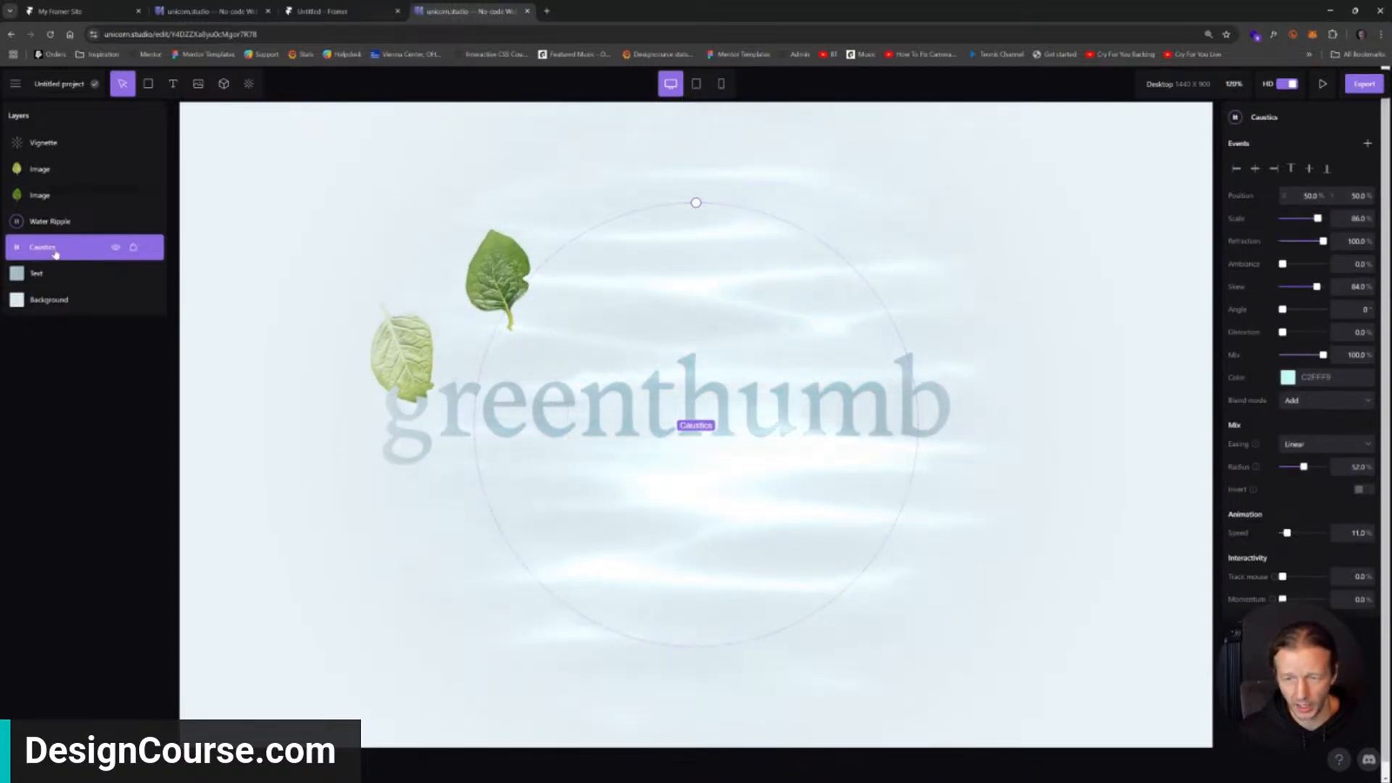
left_click(327, 11)
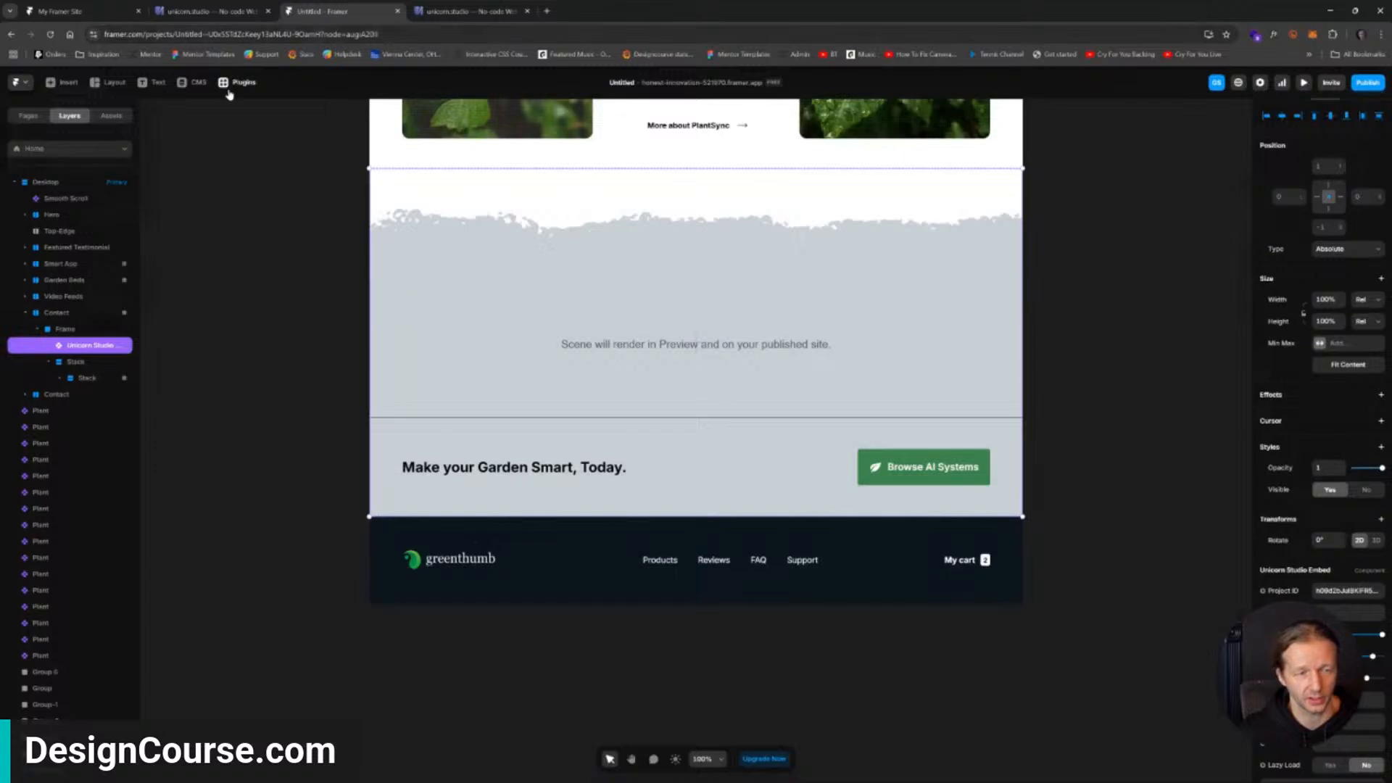
left_click(160, 6)
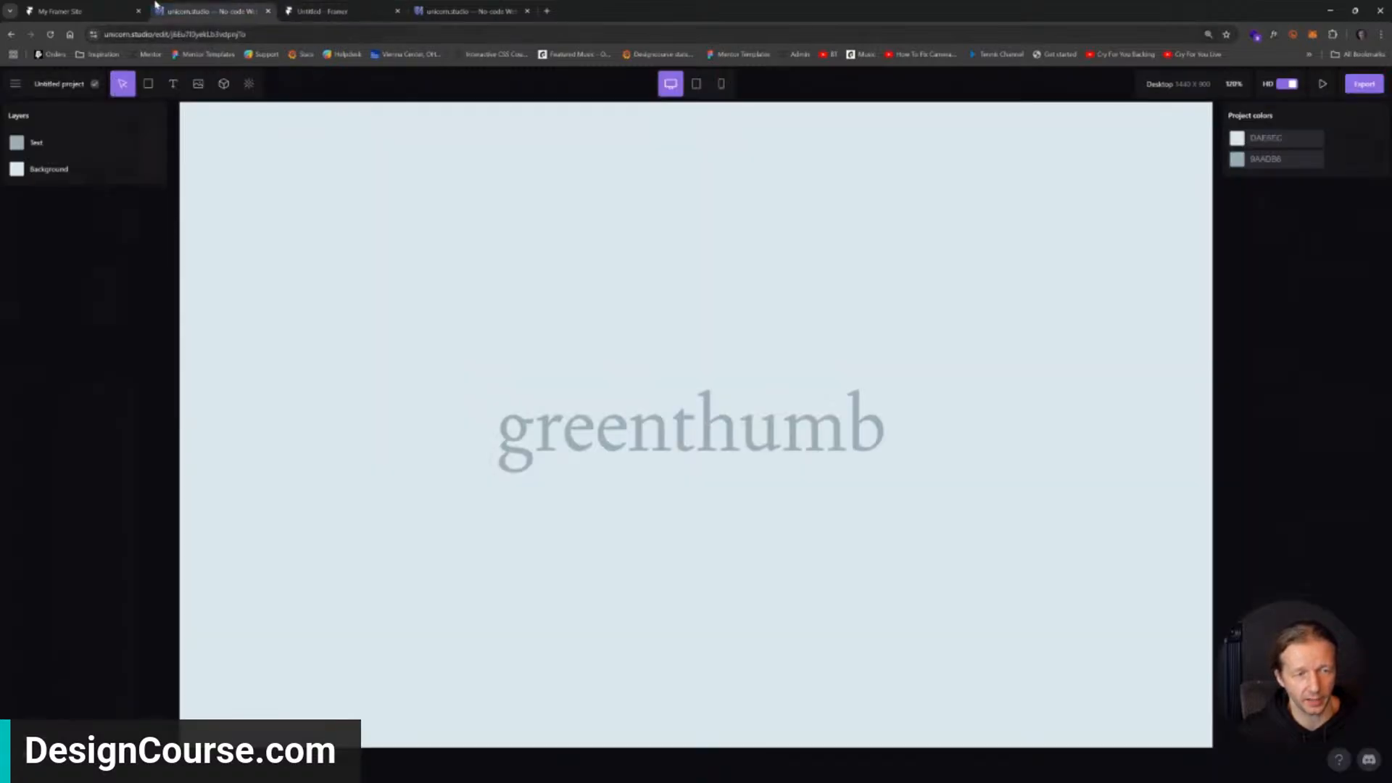
Add the Water caustics effect above the text in the new project and play its animation.
left_click(249, 86)
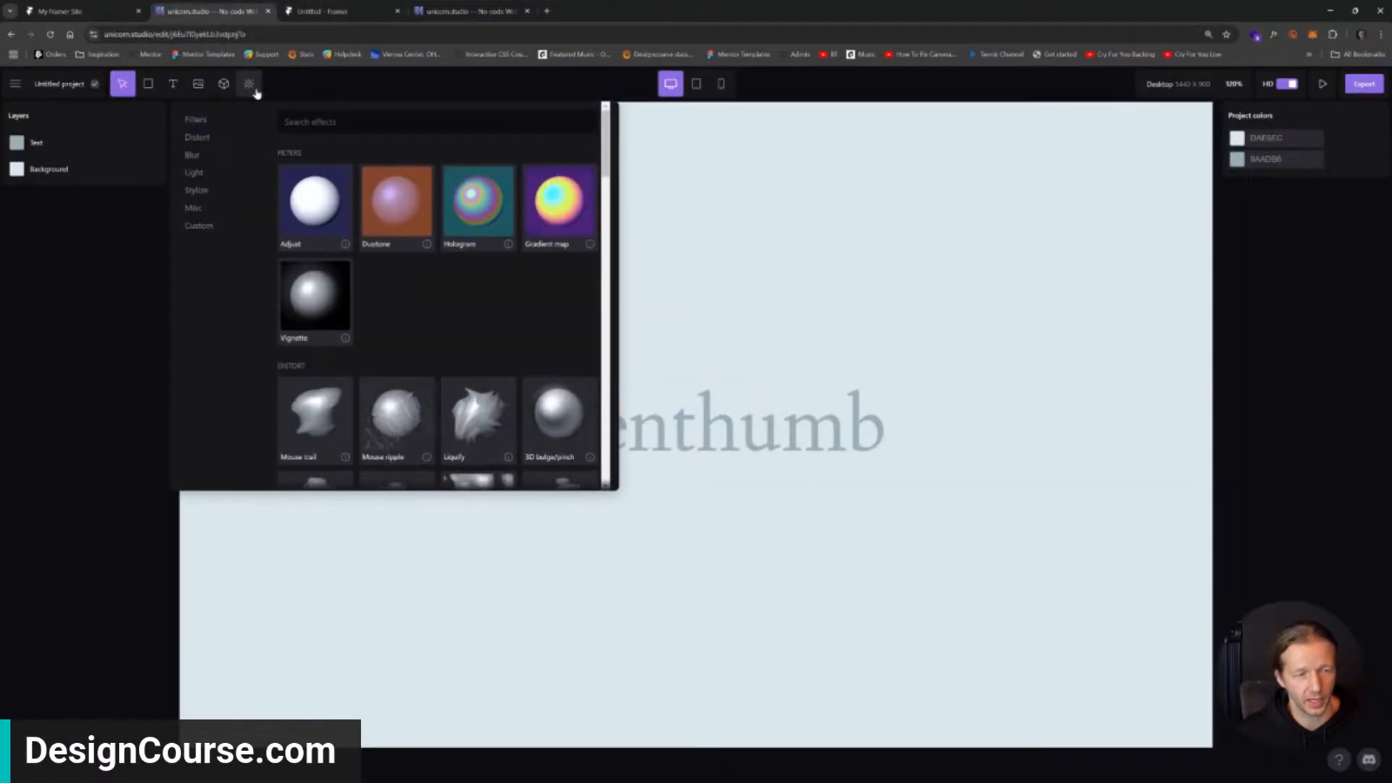
left_click(299, 124)
type("caust")
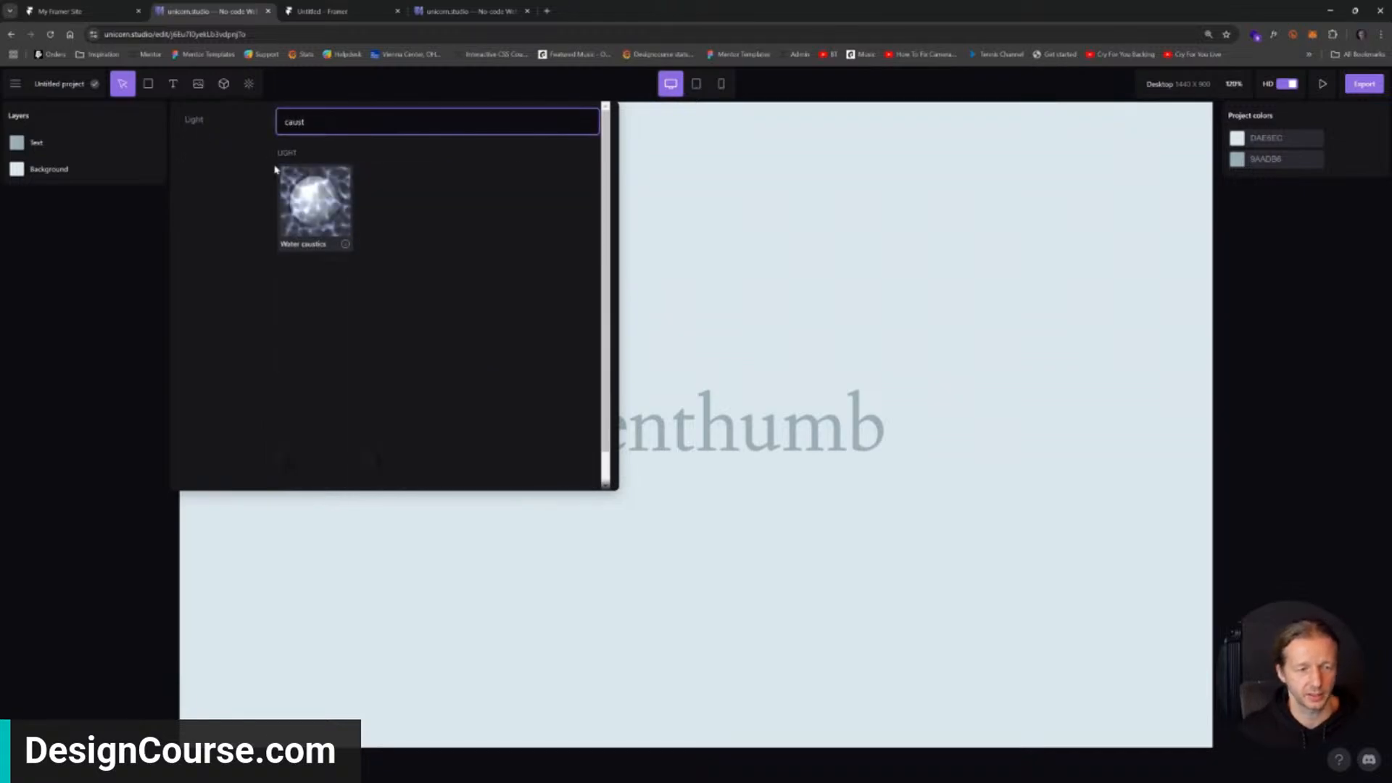
left_click(317, 203)
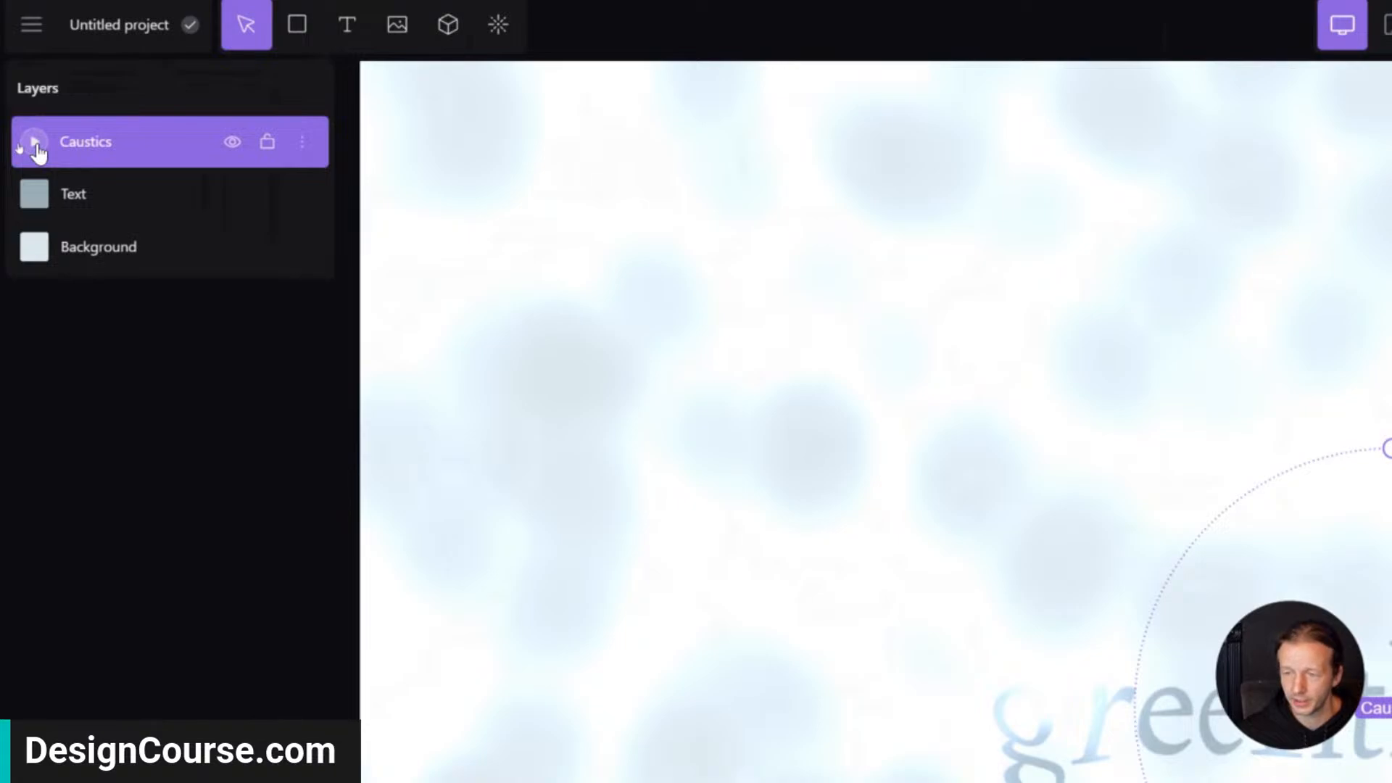
left_click(34, 145)
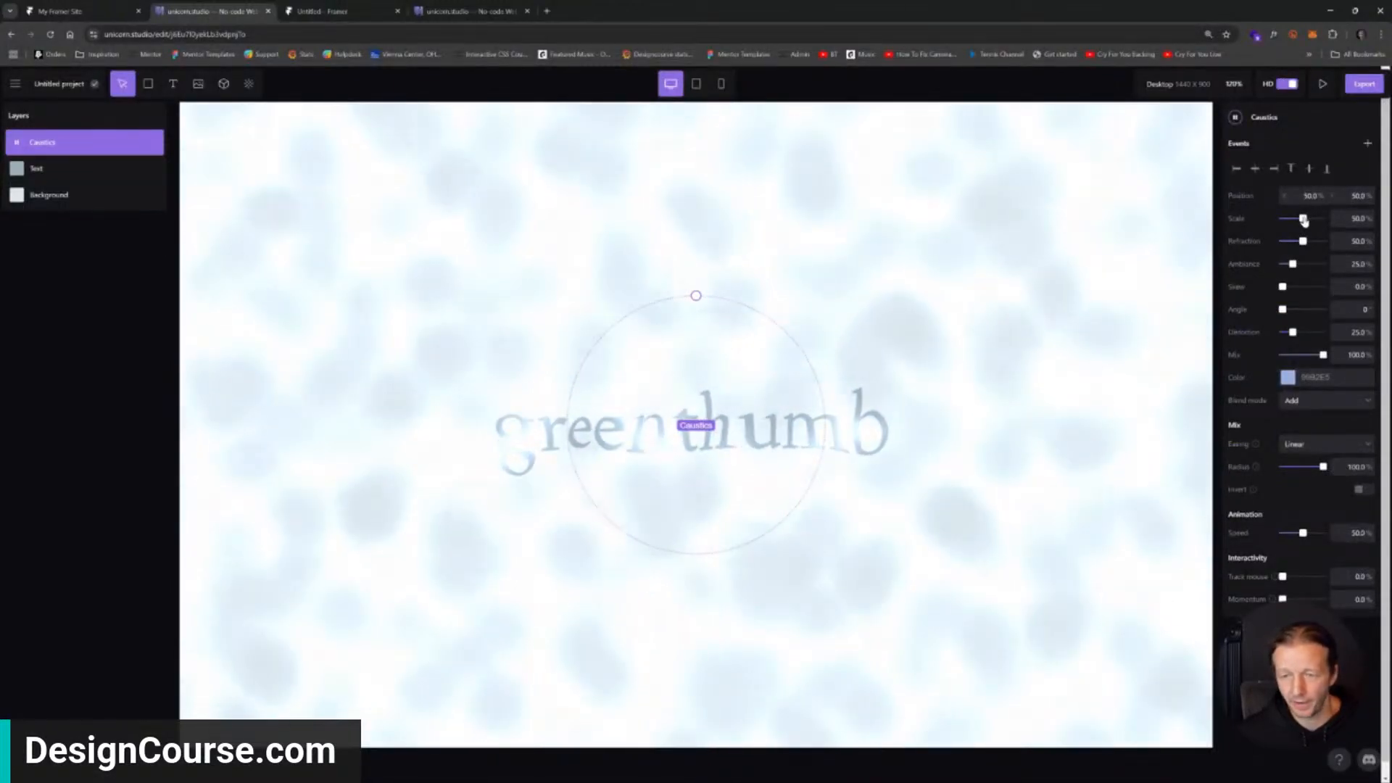
Set the Caustics effect to 51% scale, 42% refraction, 32% ambiance, 11% distortion and 79% mix.
left_click_drag(1304, 219, 1299, 267)
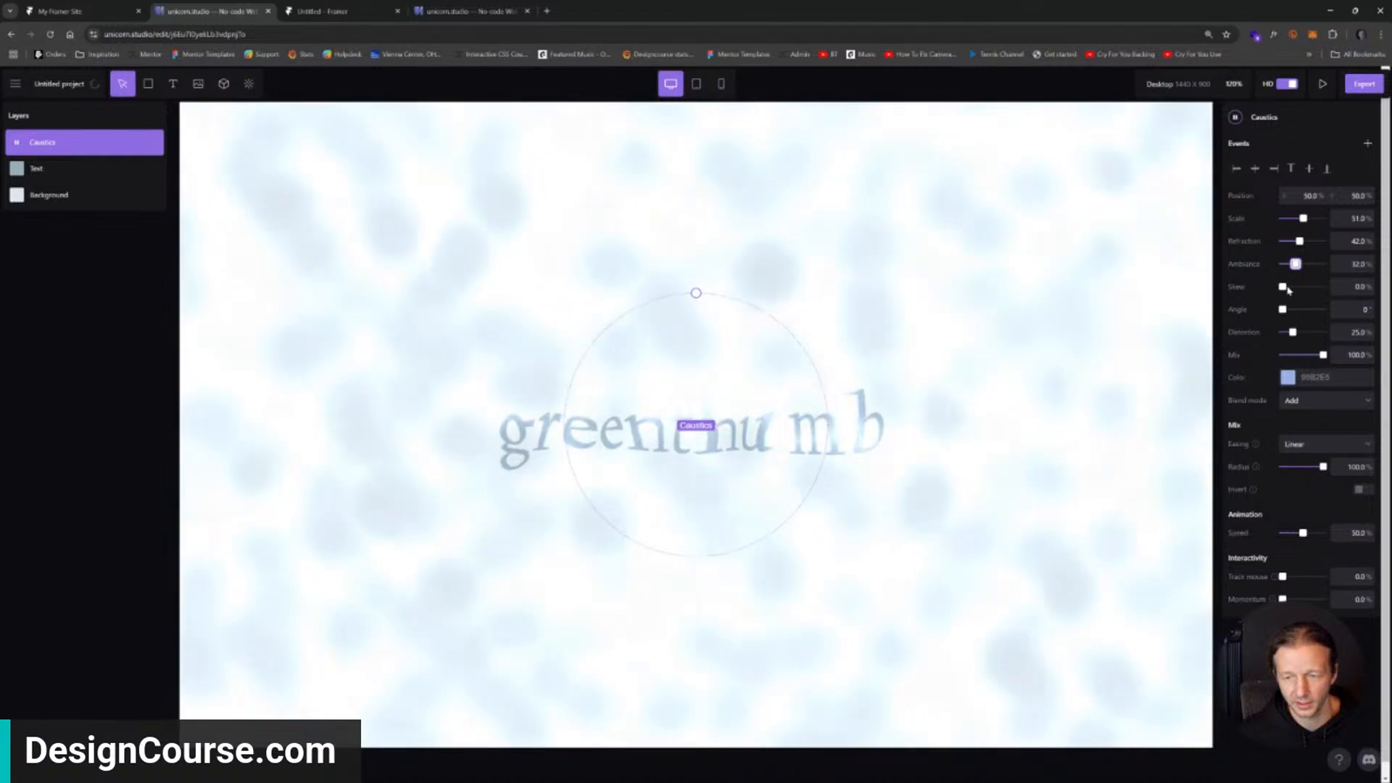
mouse_move(1294, 336)
left_mouse_down()
mouse_move(1324, 333)
mouse_move(1278, 333)
mouse_move(1325, 333)
mouse_move(1291, 335)
left_mouse_up()
left_click_drag(1288, 334, 1316, 355)
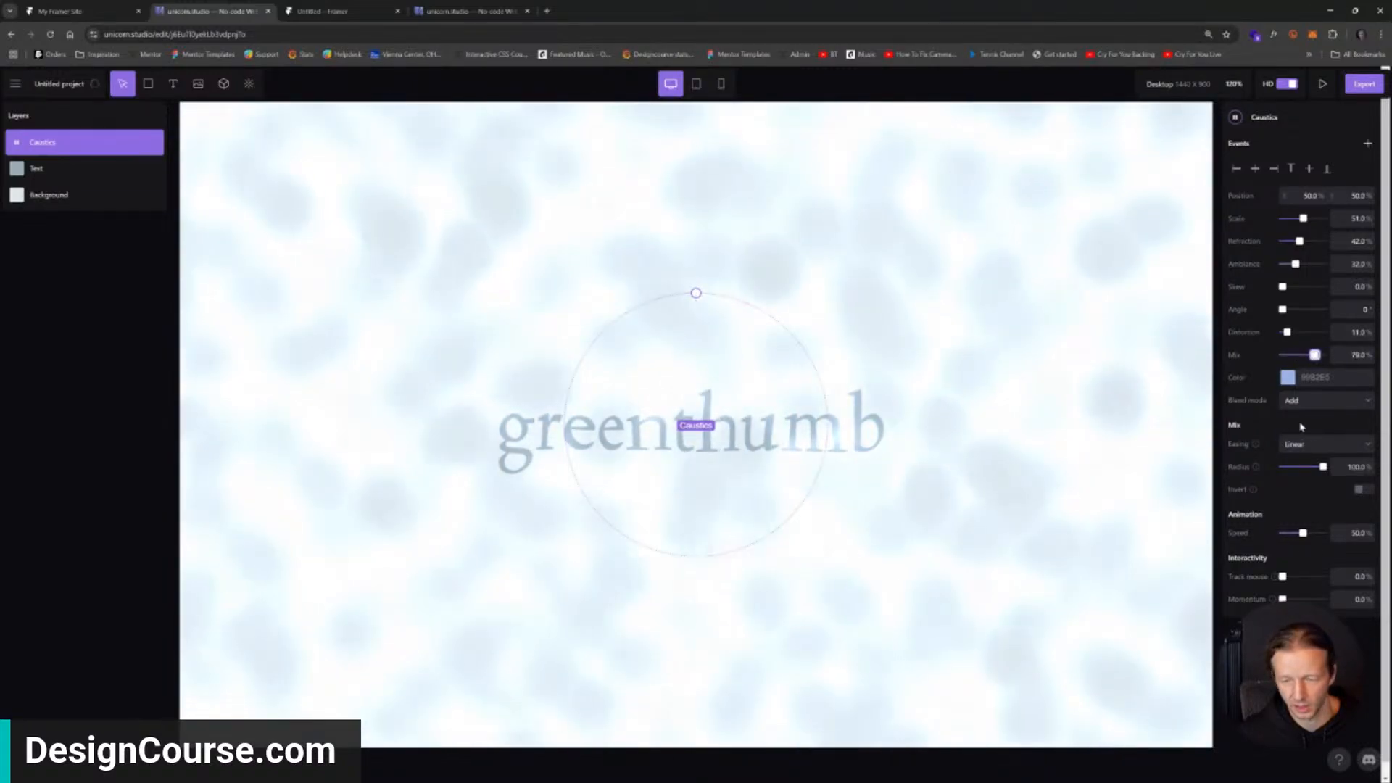
Check the Vignette layer in the reference project and add a Vignette effect to the new project.
left_click(458, 12)
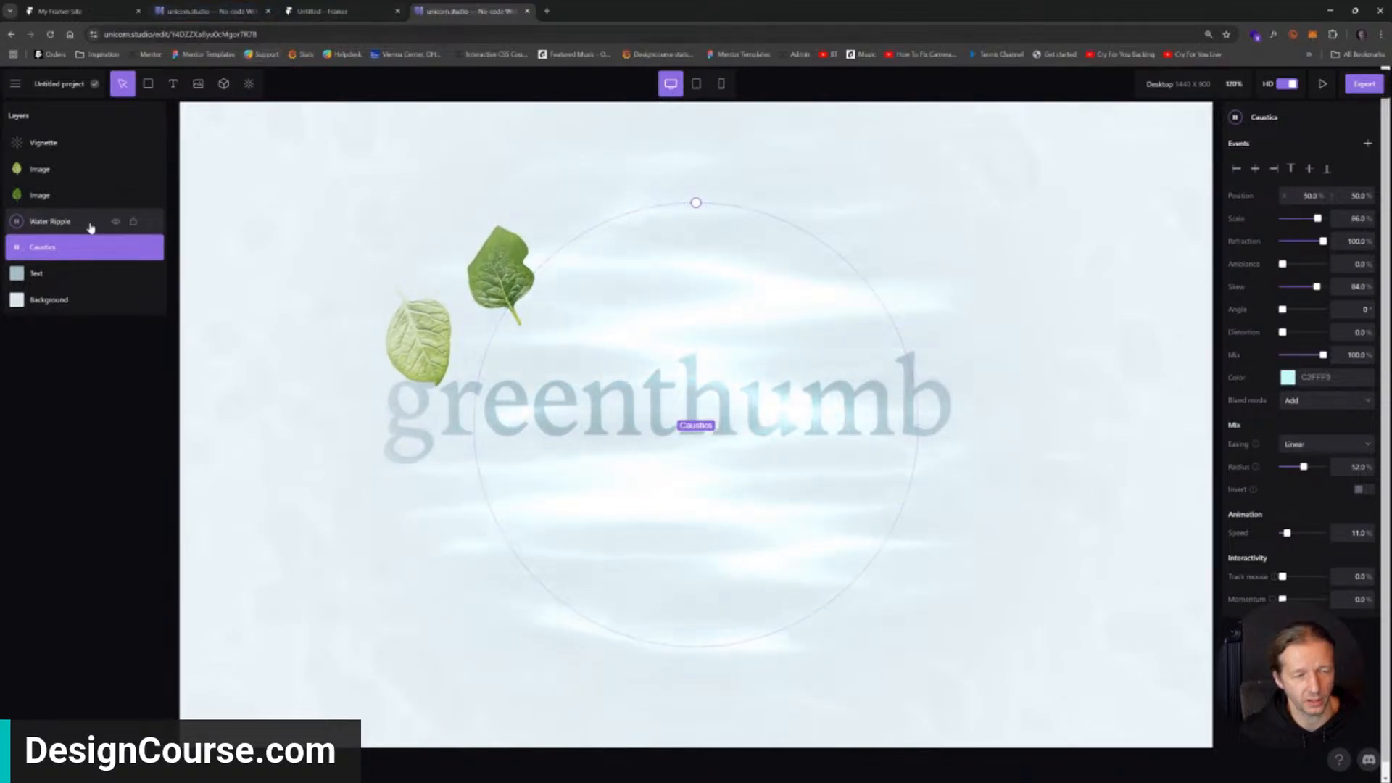
left_click(60, 144)
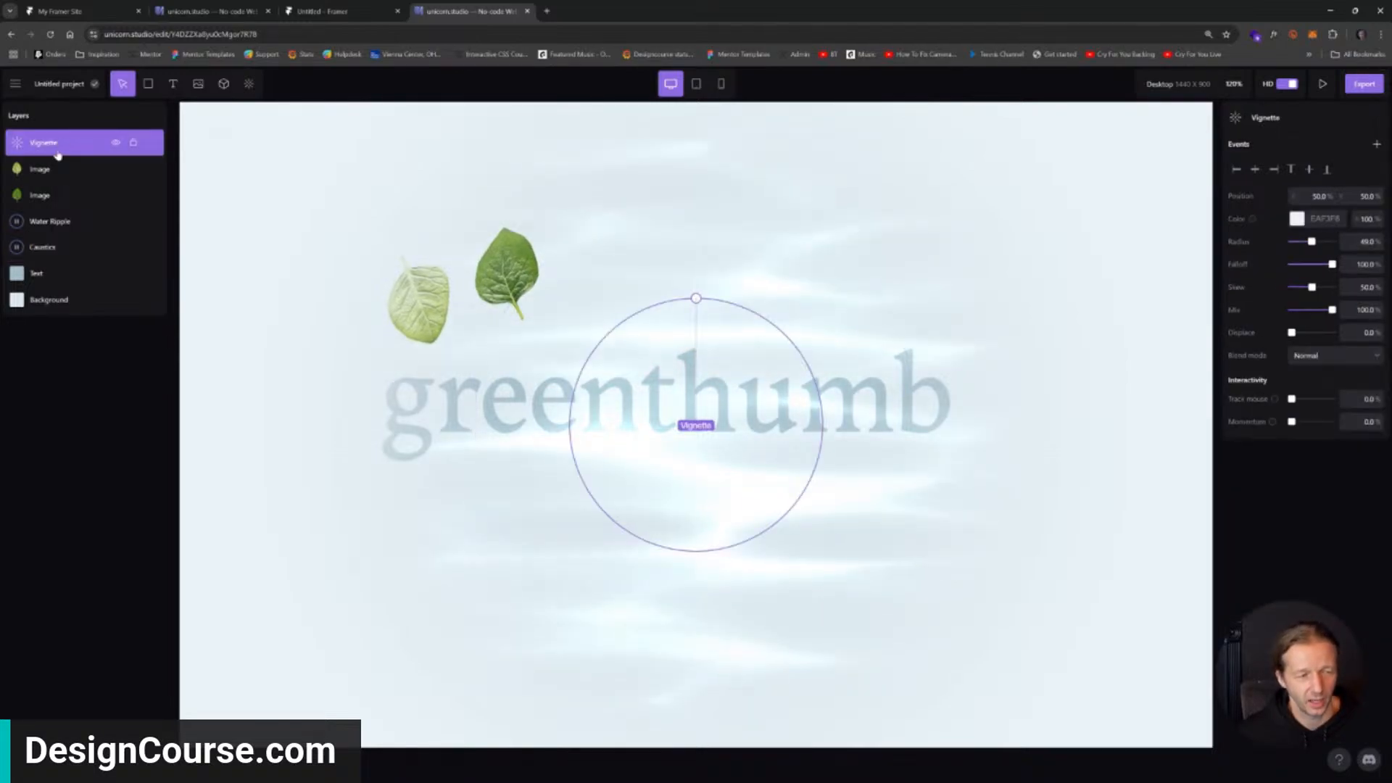
left_click(210, 11)
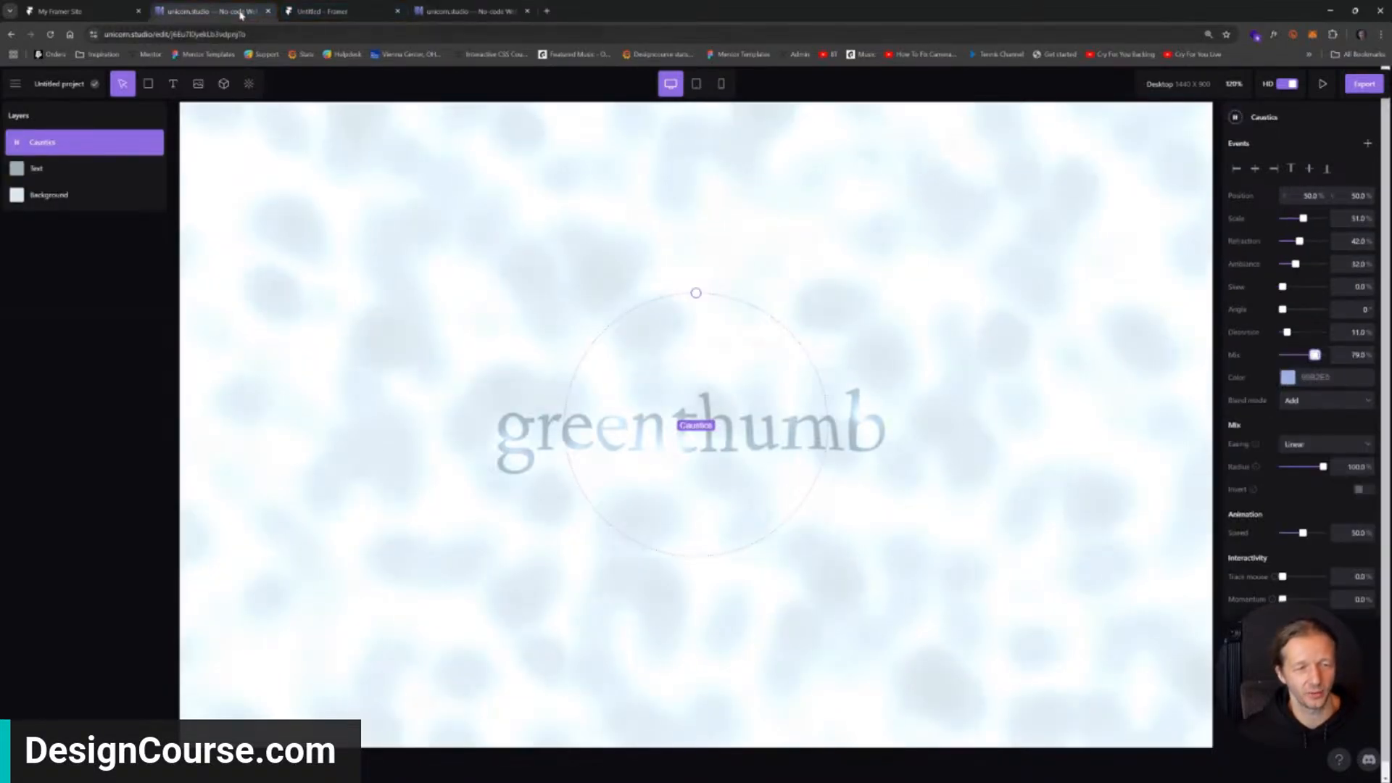
left_click(249, 84)
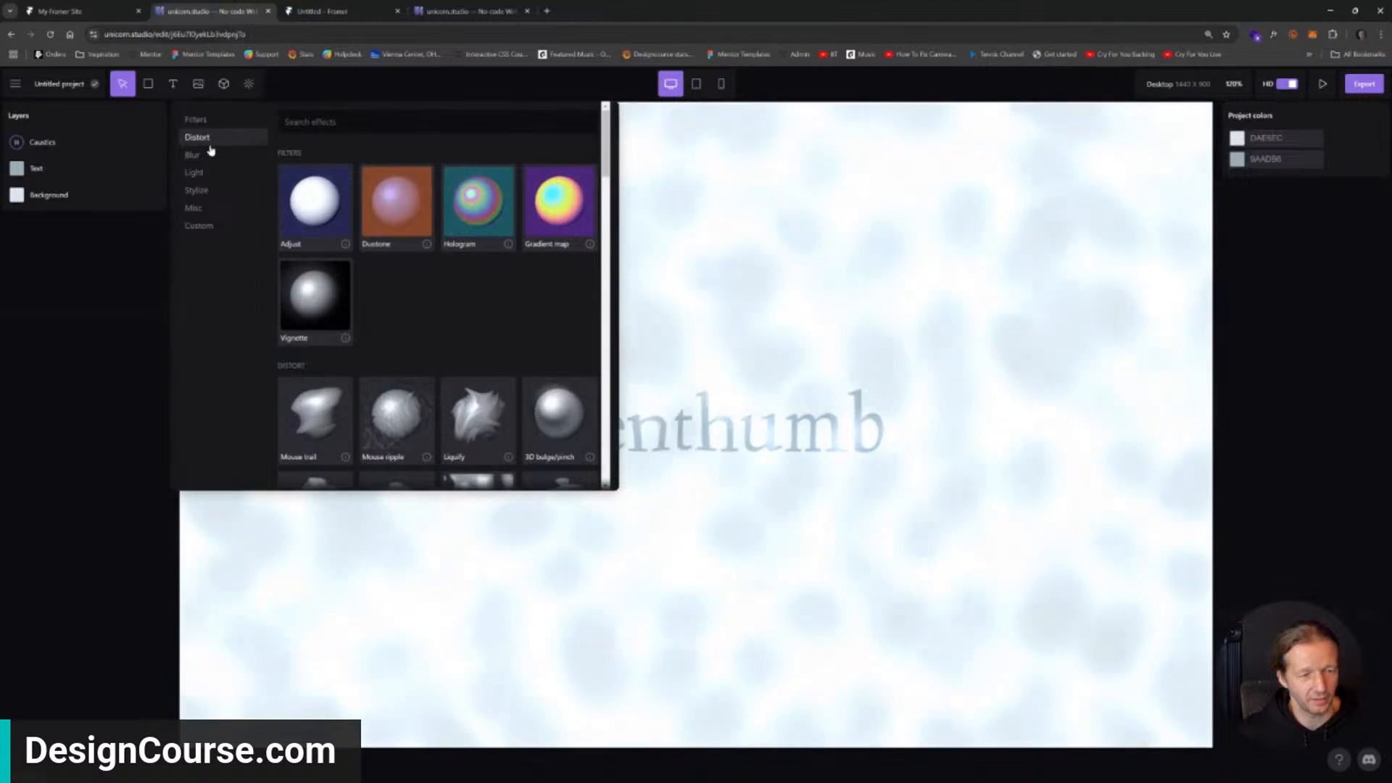
left_click(312, 123)
type("vign")
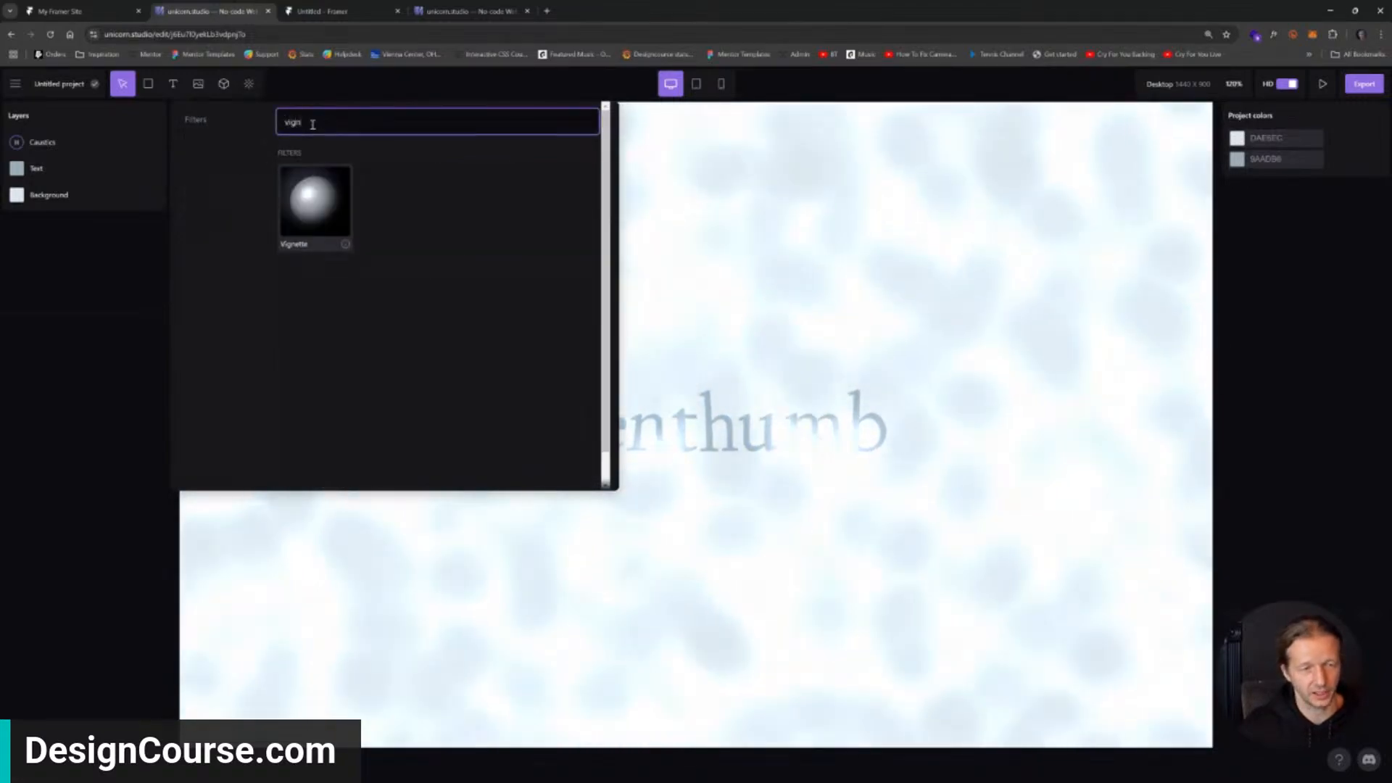
left_click(312, 201)
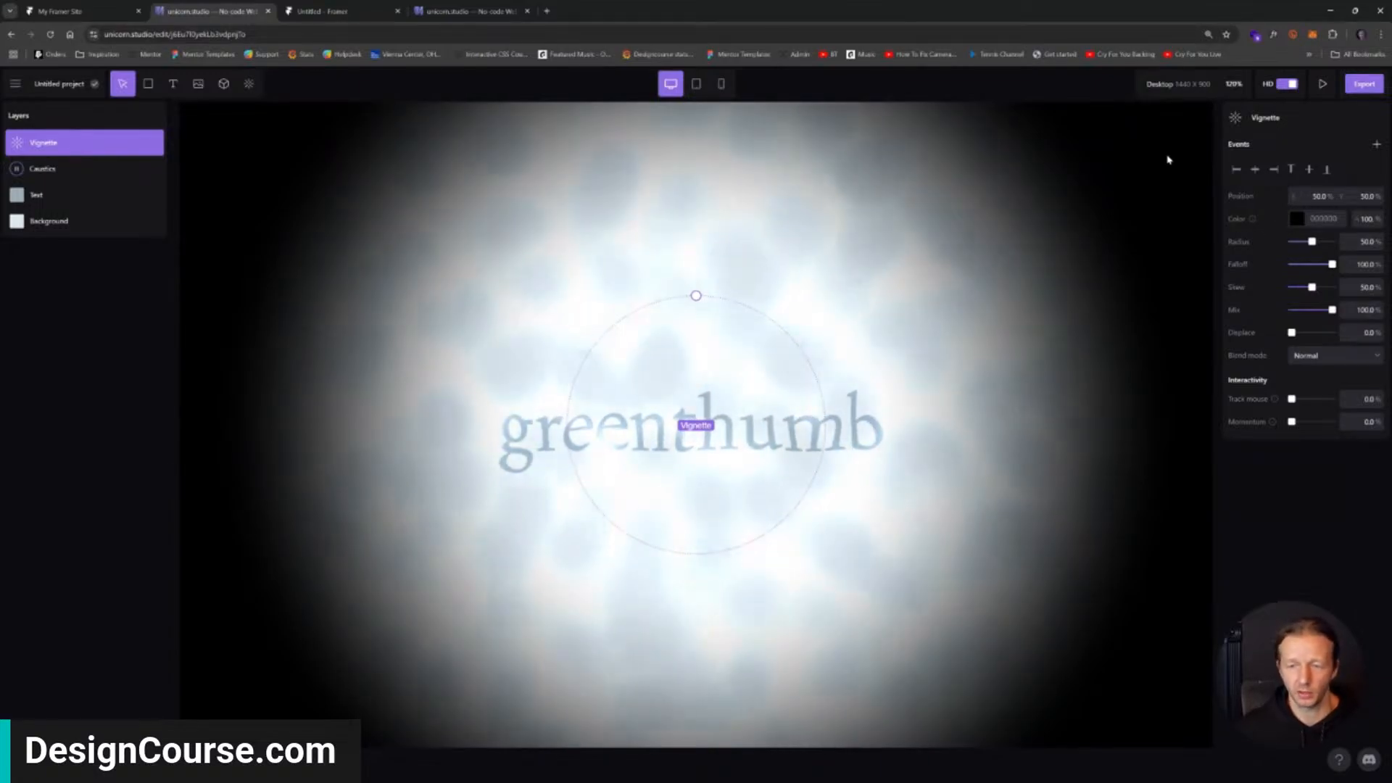
Copy the Background layer's color code and apply it as the Vignette effect's color.
left_click(73, 222)
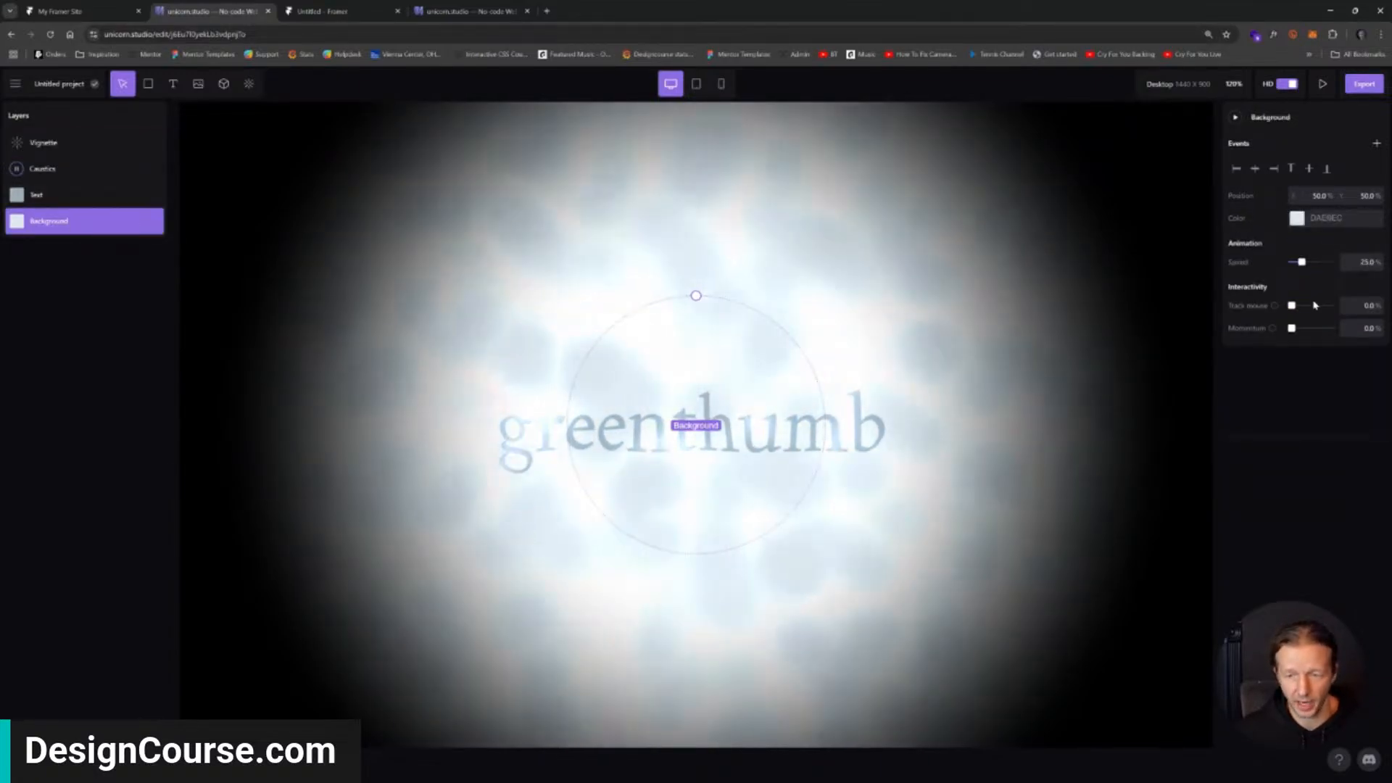
left_click(1326, 219)
key("ctrl+c")
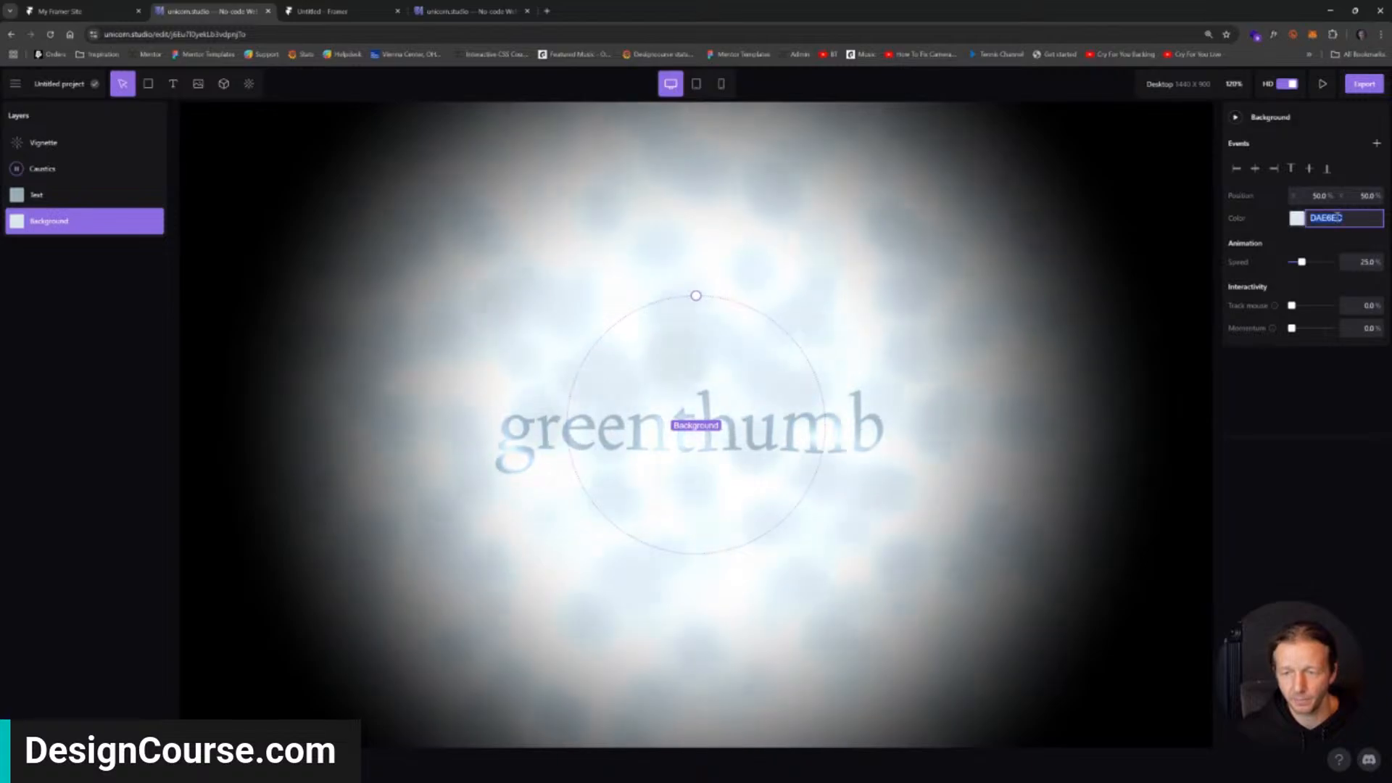
left_click(90, 143)
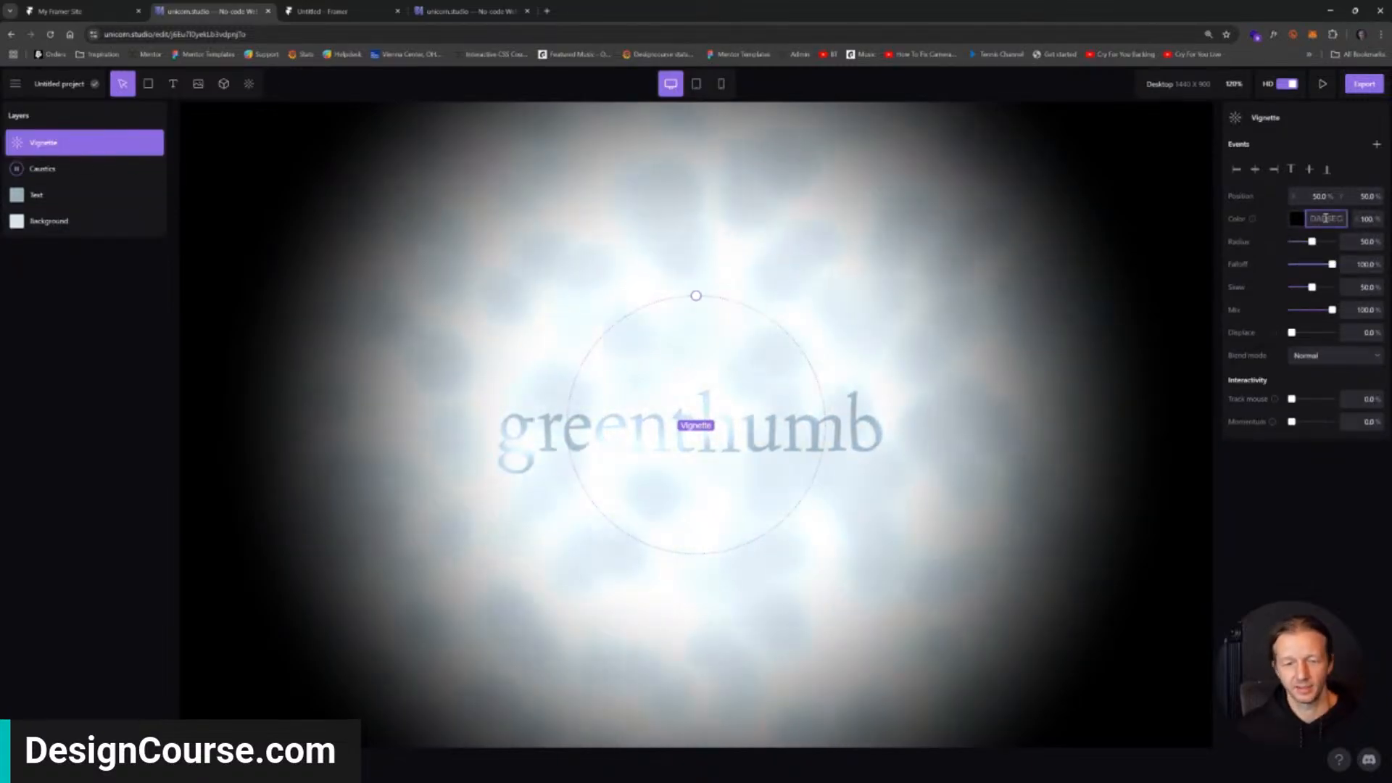
key("ctrl+v")
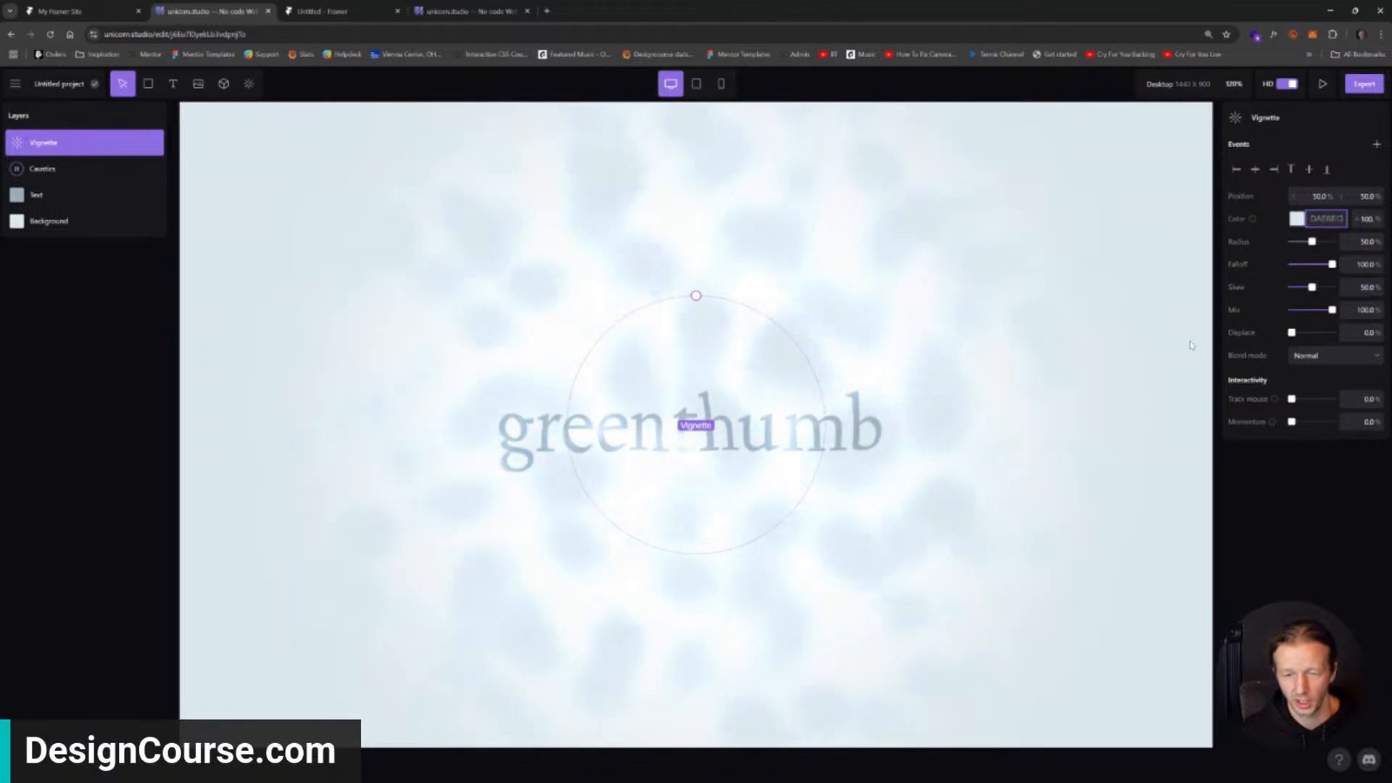
Slow the Caustics animation speed to 22% and raise its skew to 77%, leaving the layer deselected.
left_click(72, 169)
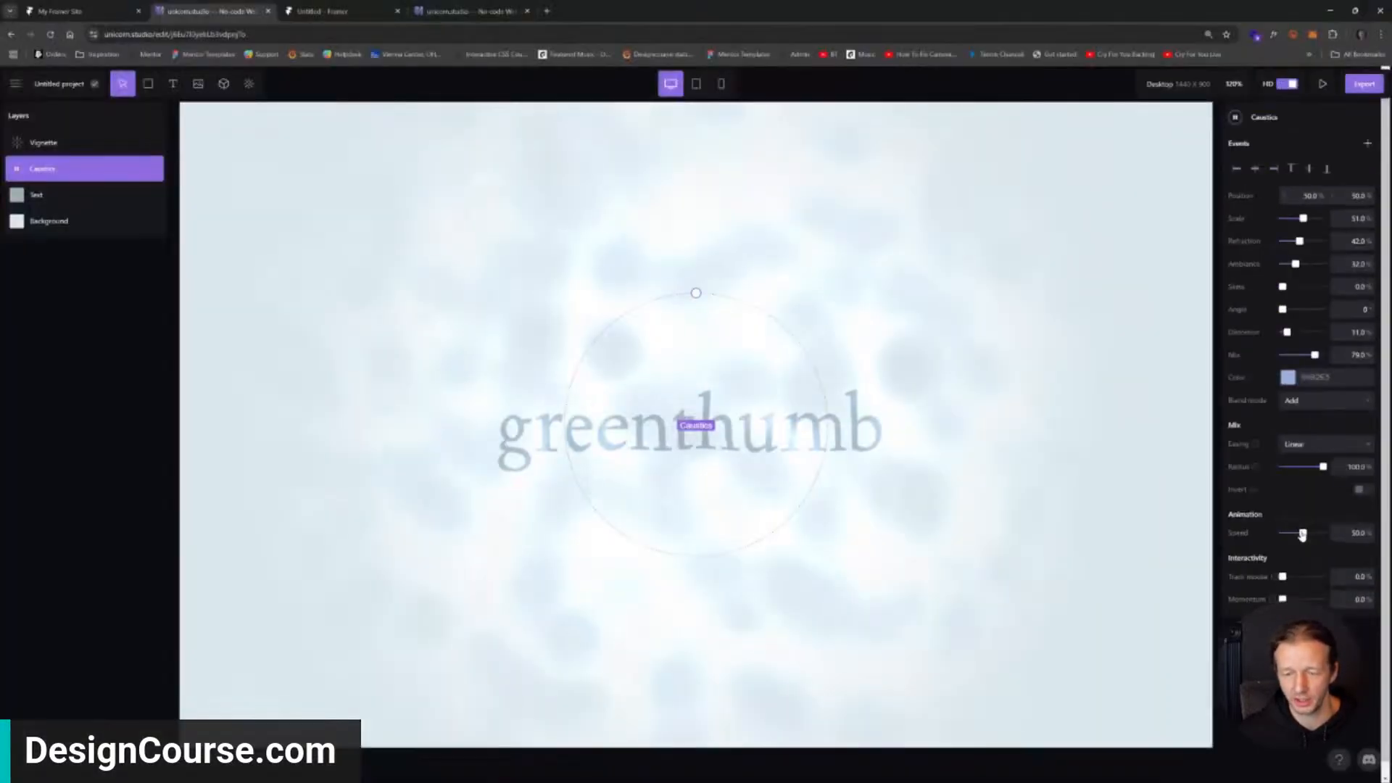
left_click_drag(1302, 535, 1289, 534)
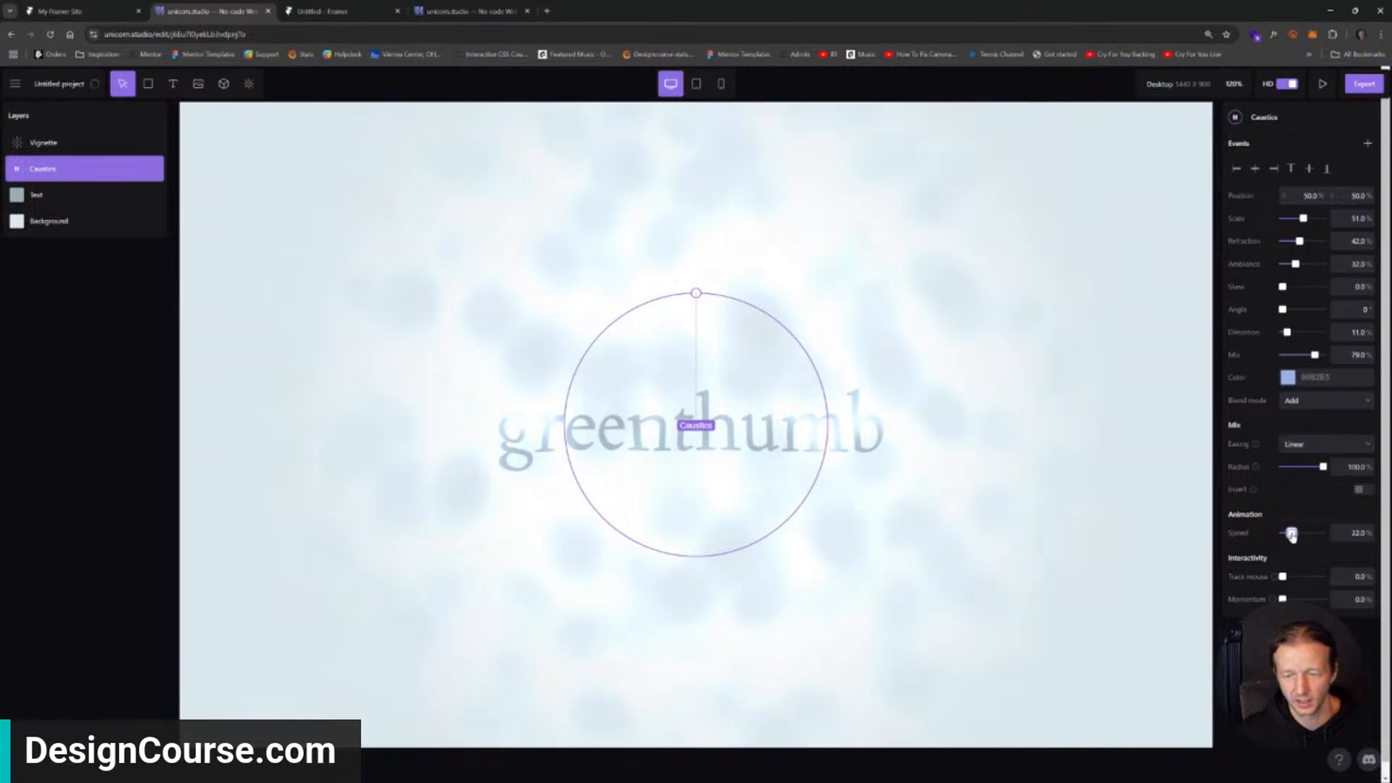
left_click_drag(1283, 290, 1316, 291)
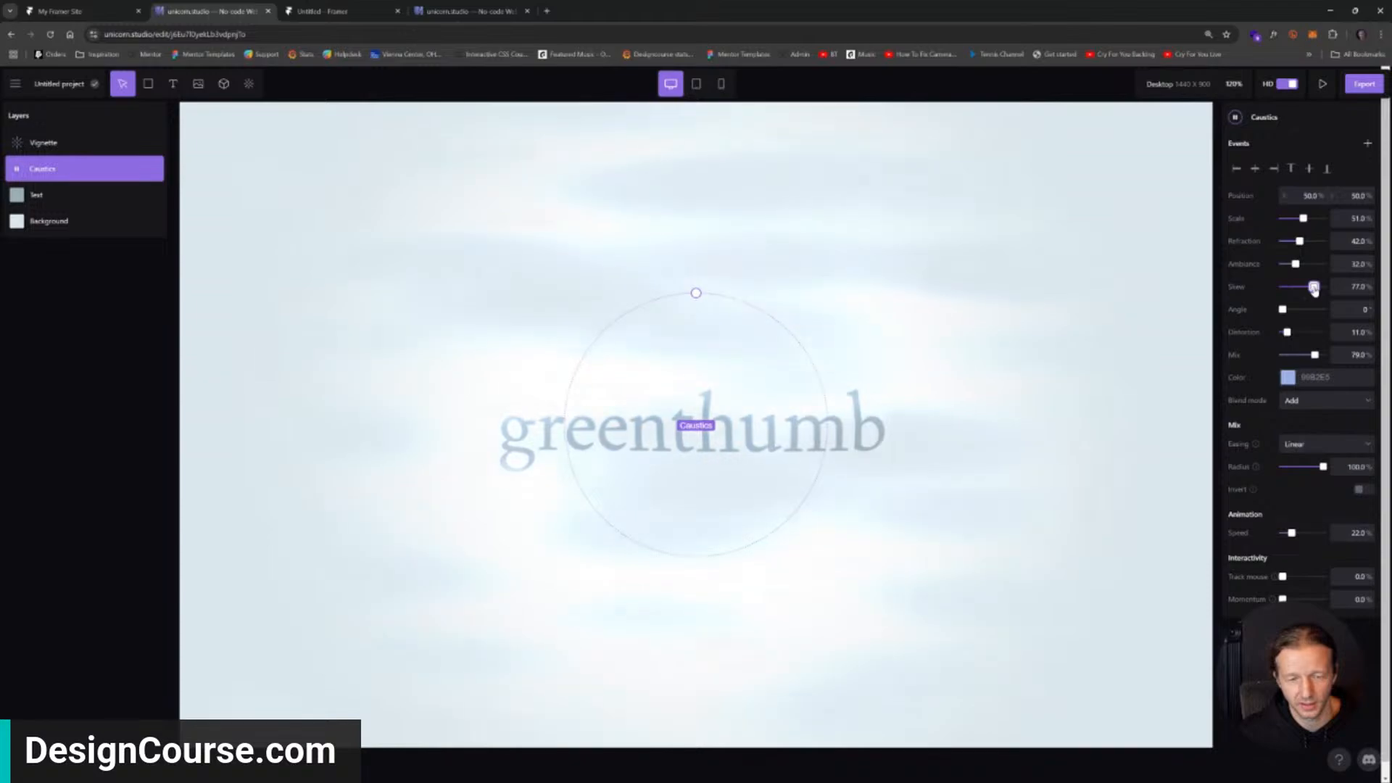
left_click(277, 299)
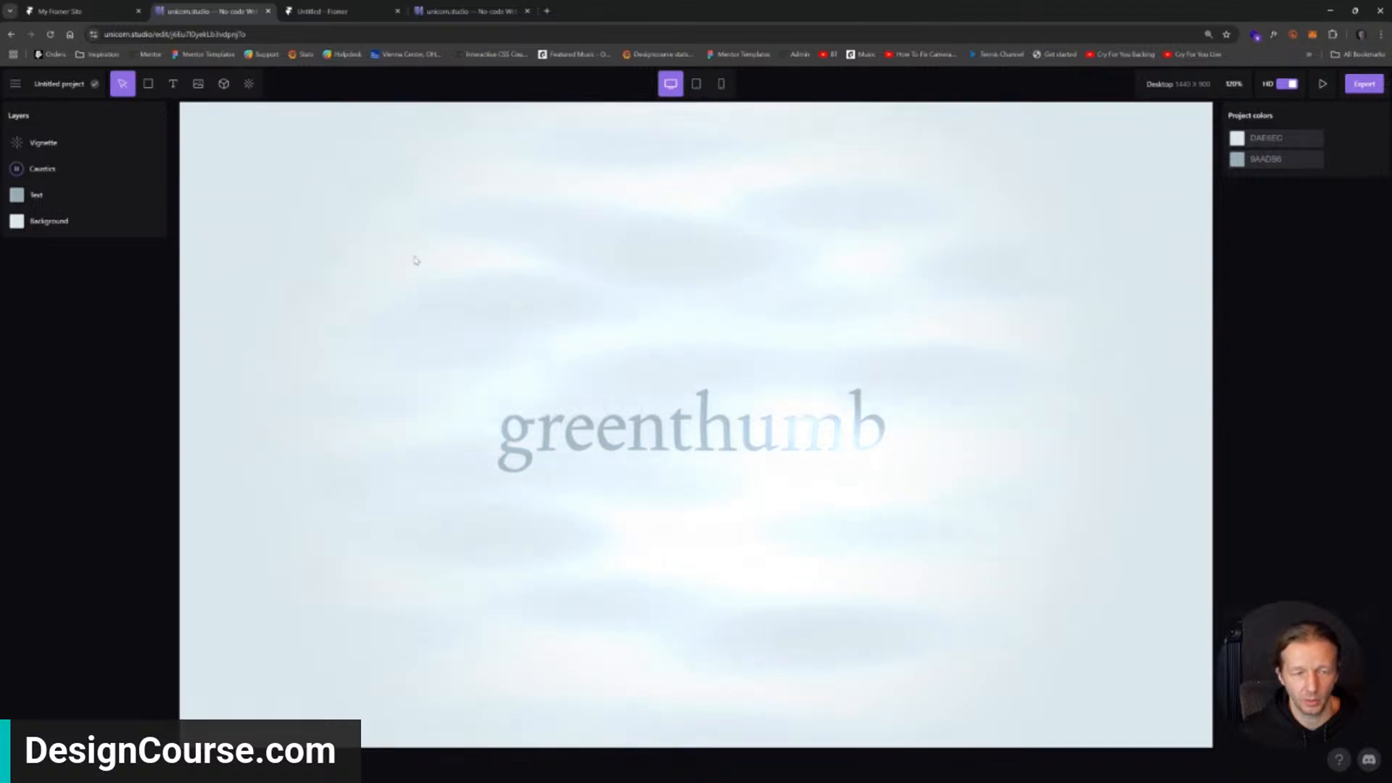
Check the layers in the reference project and add a Mouse ripple effect to the new project.
left_click(445, 12)
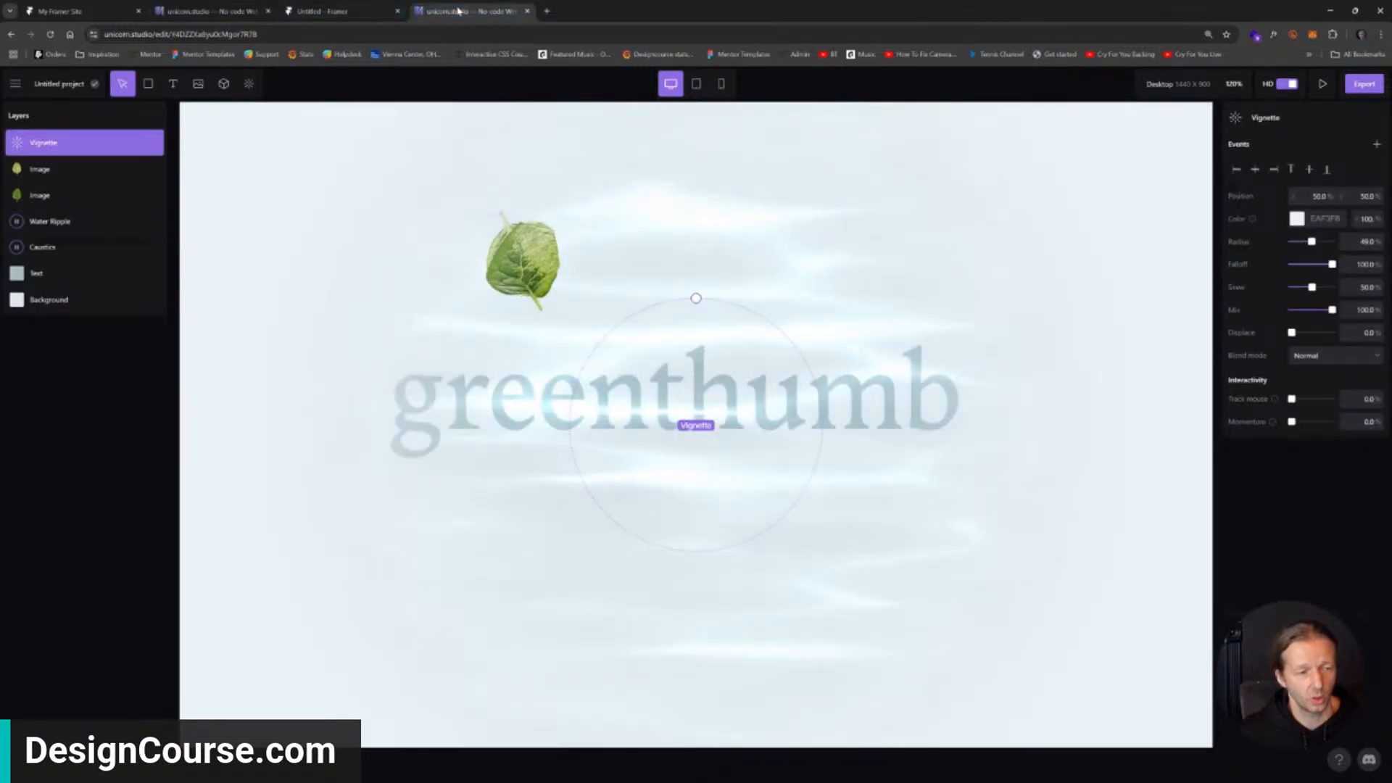
left_click(193, 9)
left_click(249, 84)
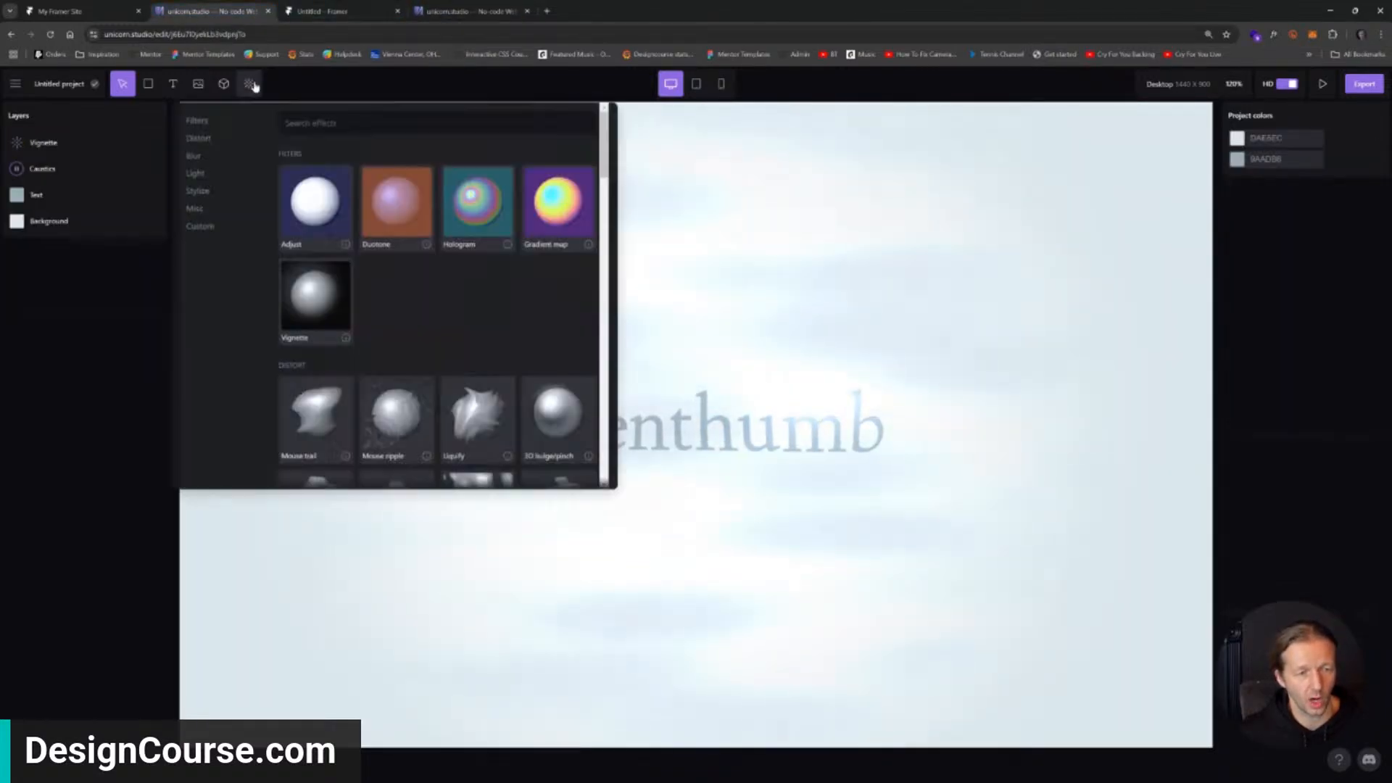
scroll(410, 286, "down", 3)
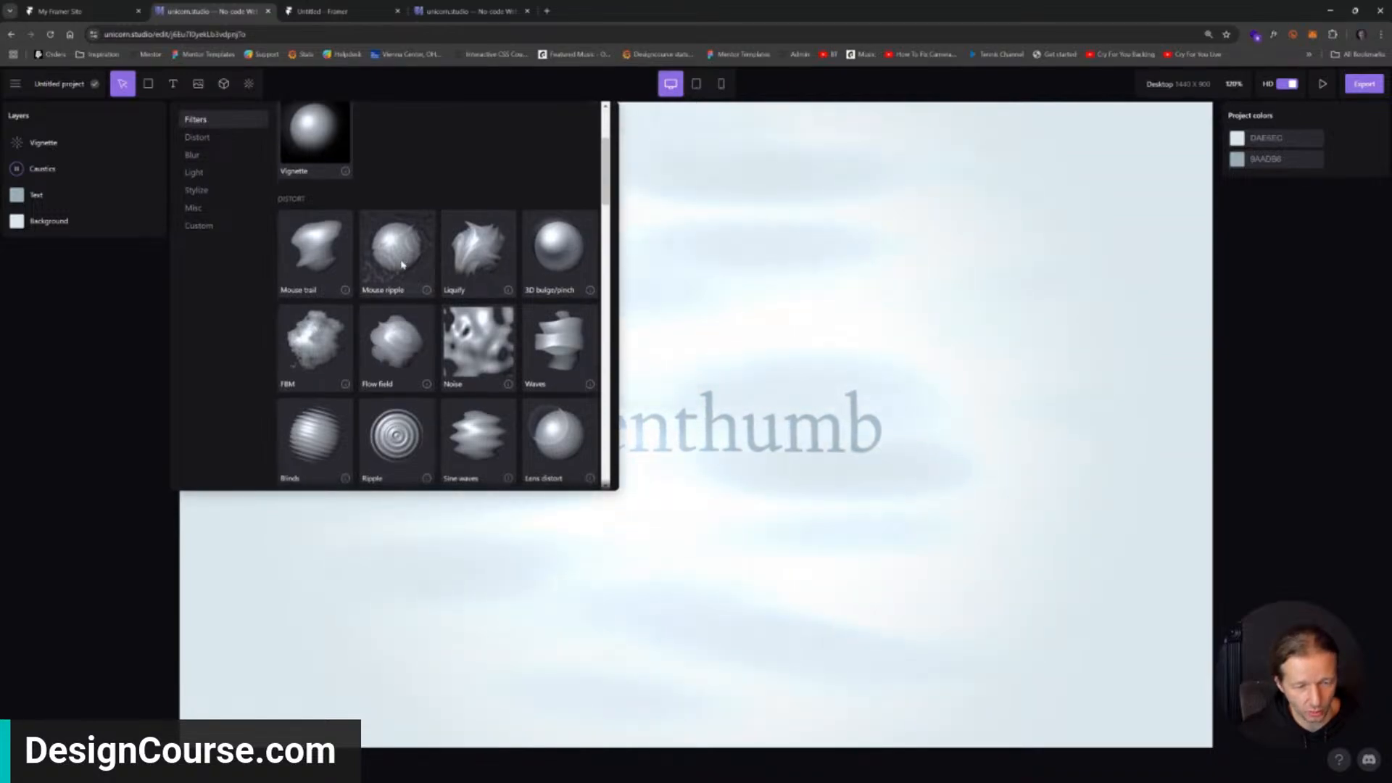
scroll(402, 263, "down", 4)
scroll(403, 266, "up", 5)
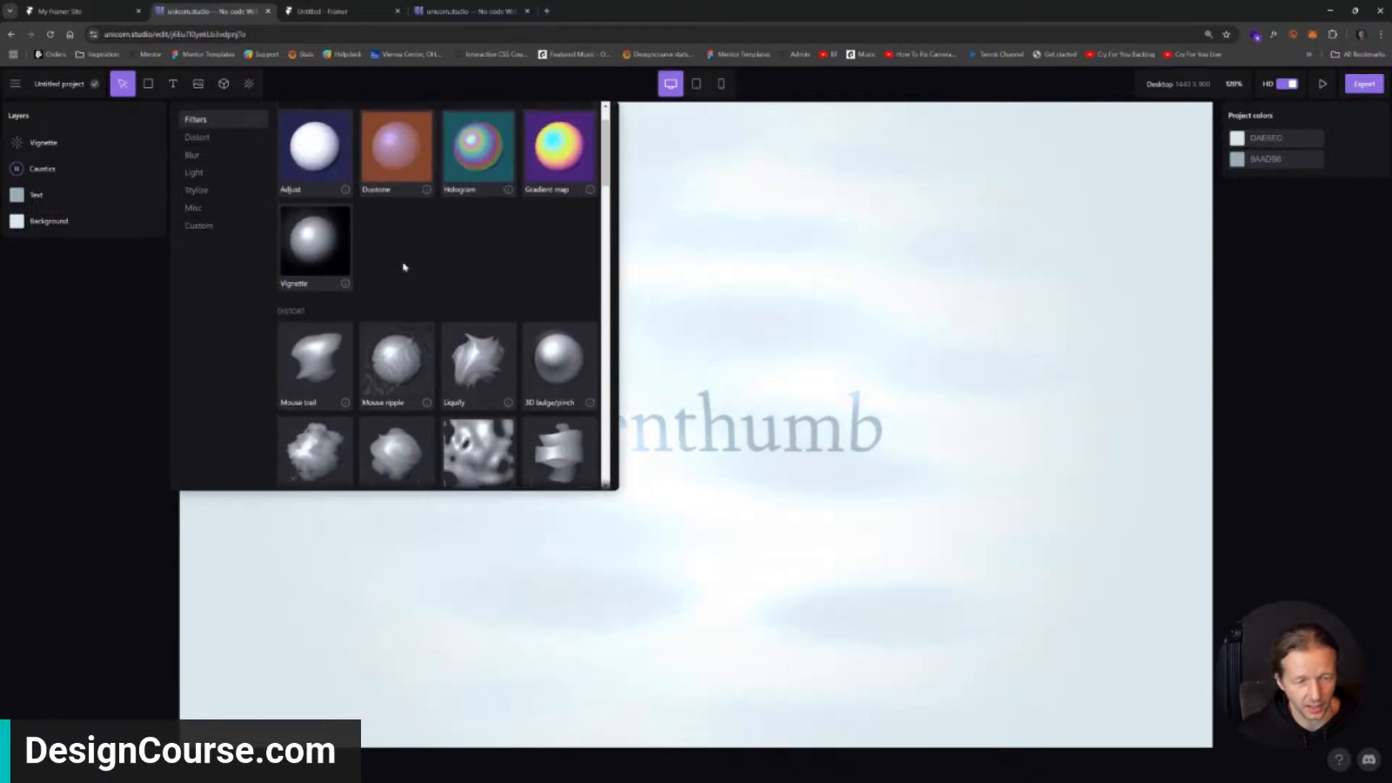
scroll(404, 265, "down", 2)
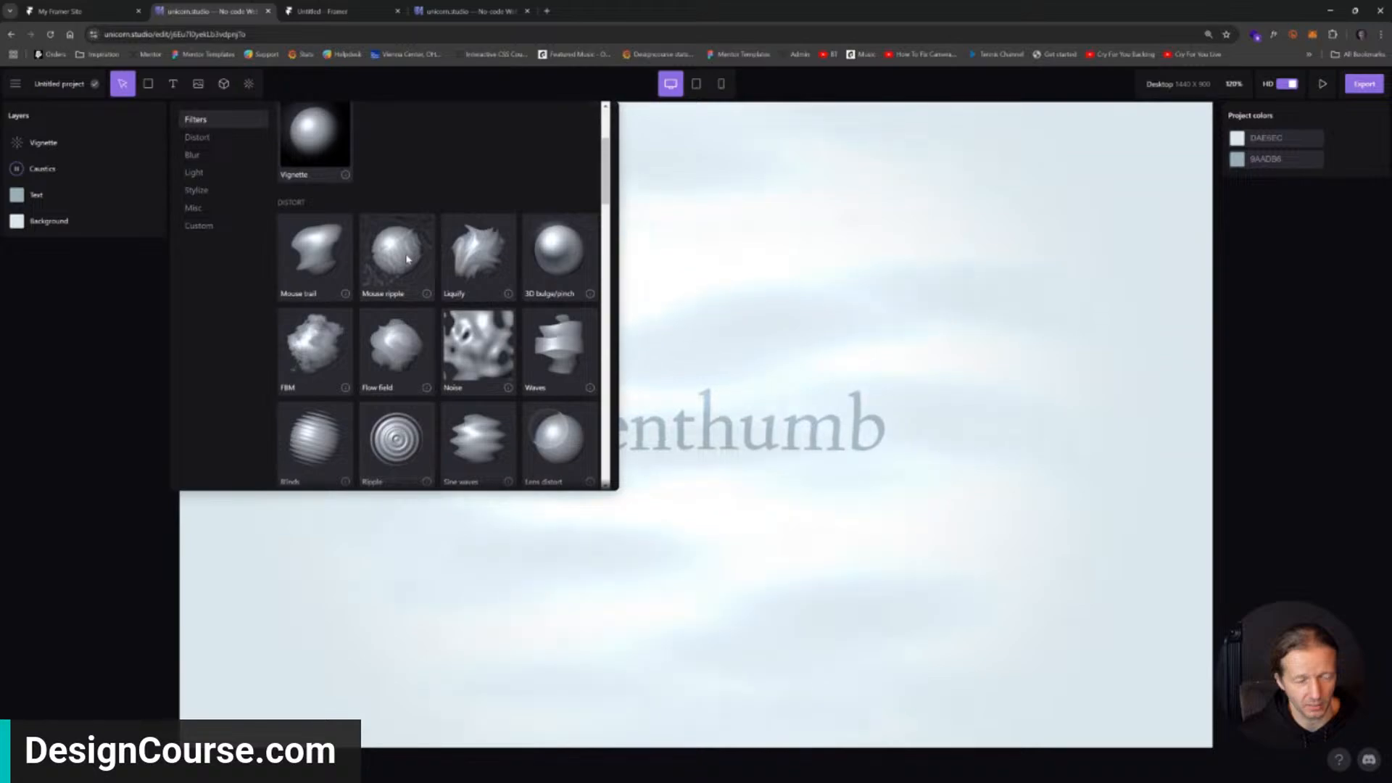
left_click(396, 253)
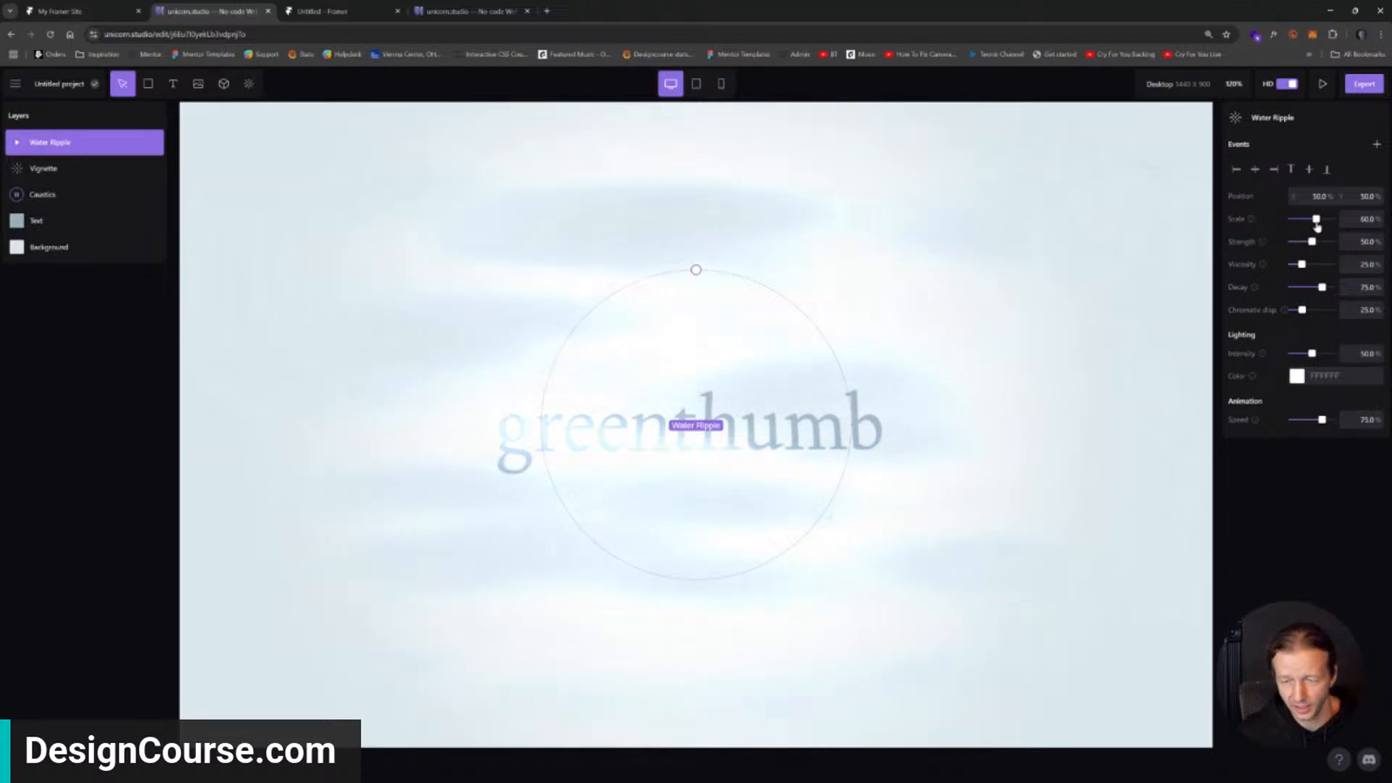
Set the Water Ripple effect to 31% scale, 30% strength and 74% viscosity, and compare it with the reference project.
left_click_drag(1318, 223, 1304, 224)
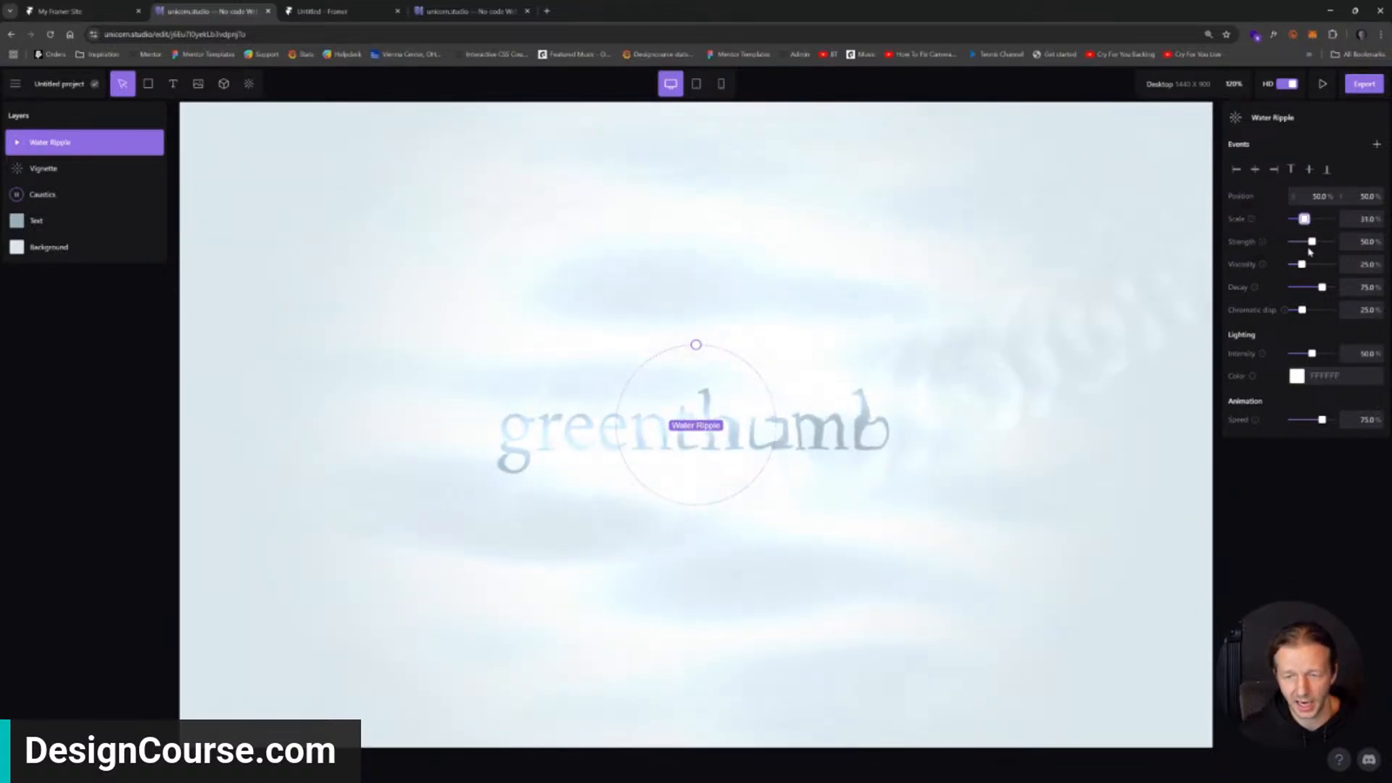
left_click_drag(1300, 242, 1298, 242)
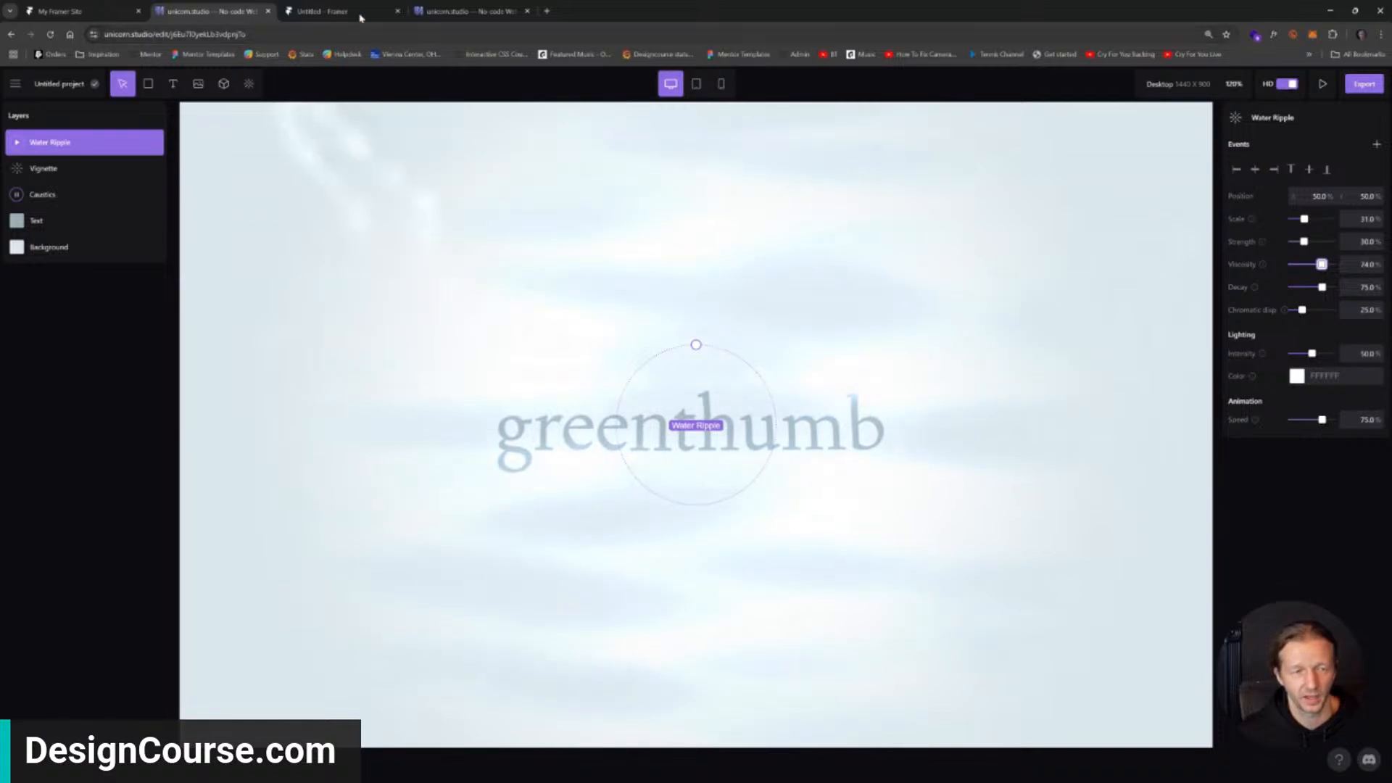
left_click(444, 13)
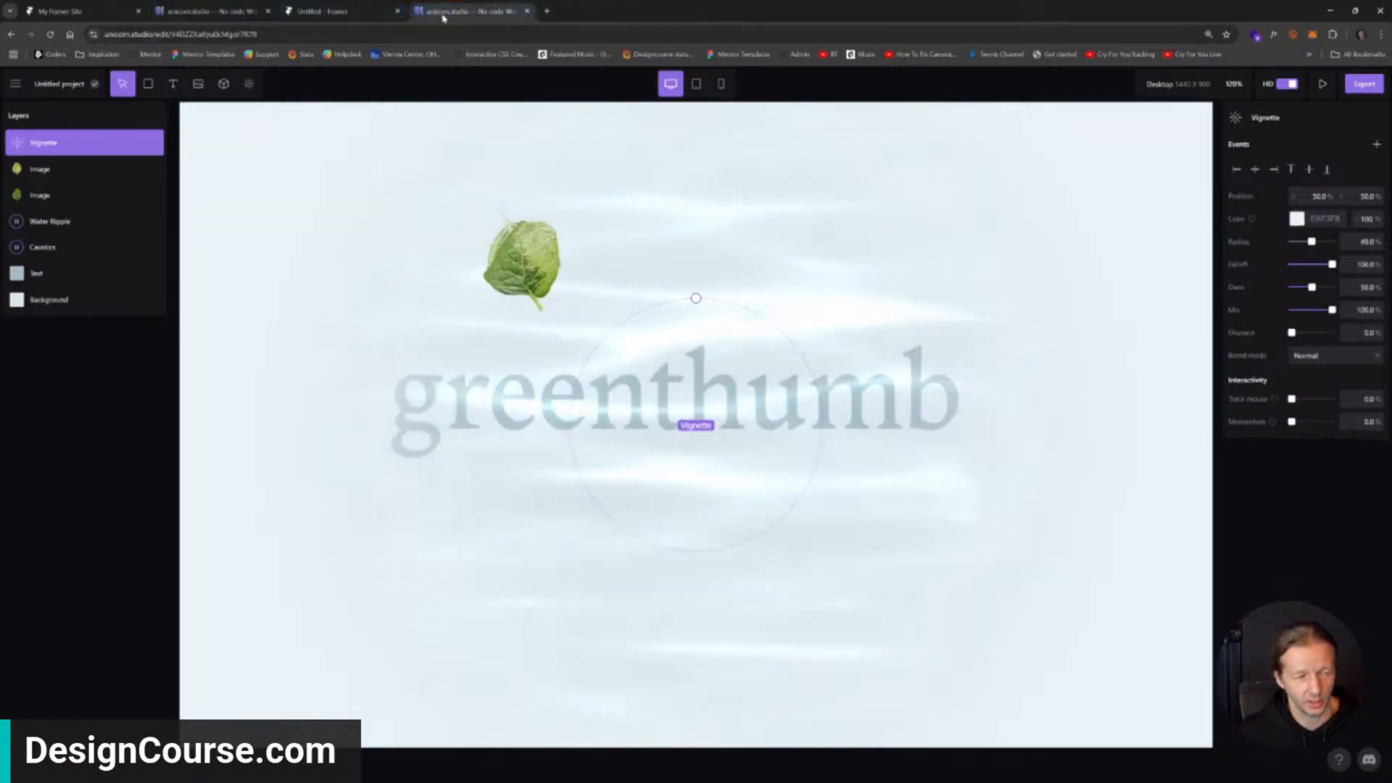
left_click(248, 18)
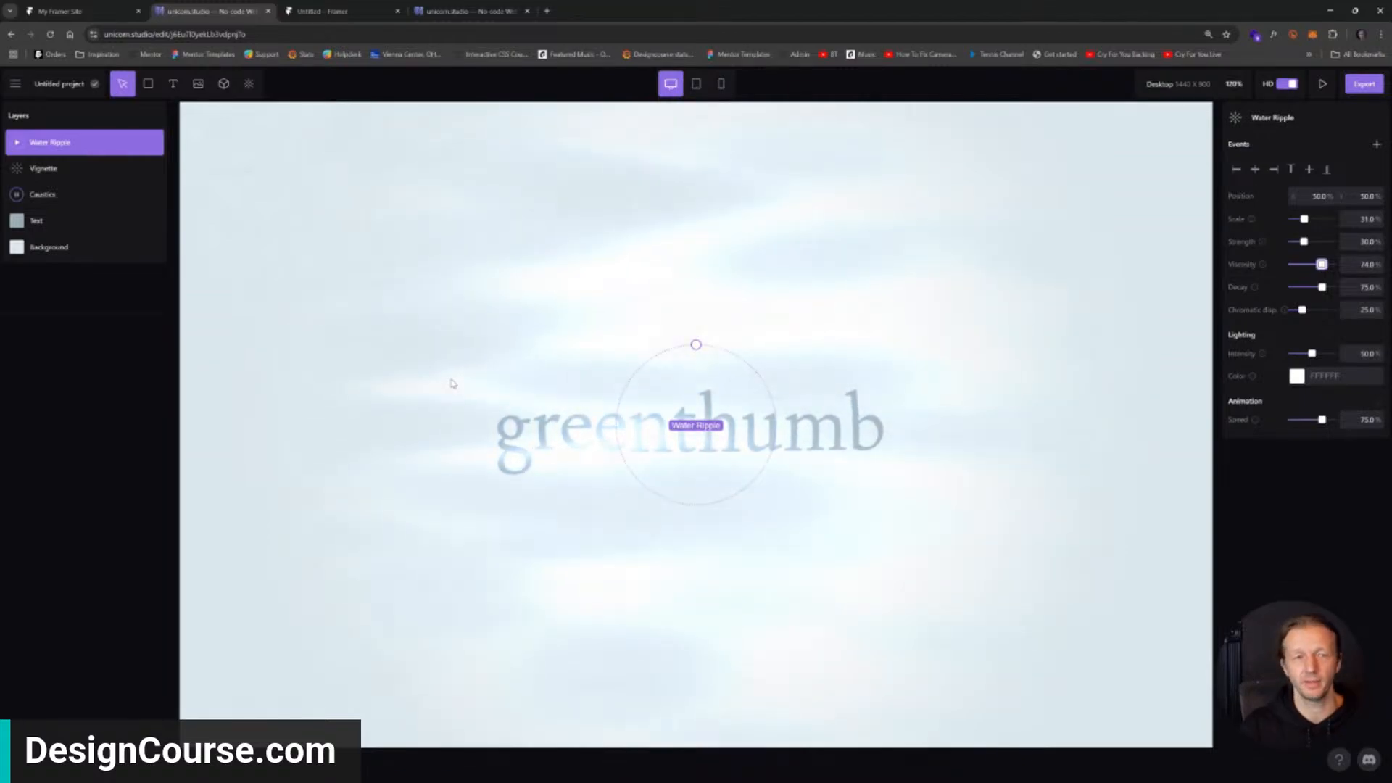
Insert the blue stage photo, enlarge it to about 619 px wide, and move its layer beneath Caustics.
left_click(193, 83)
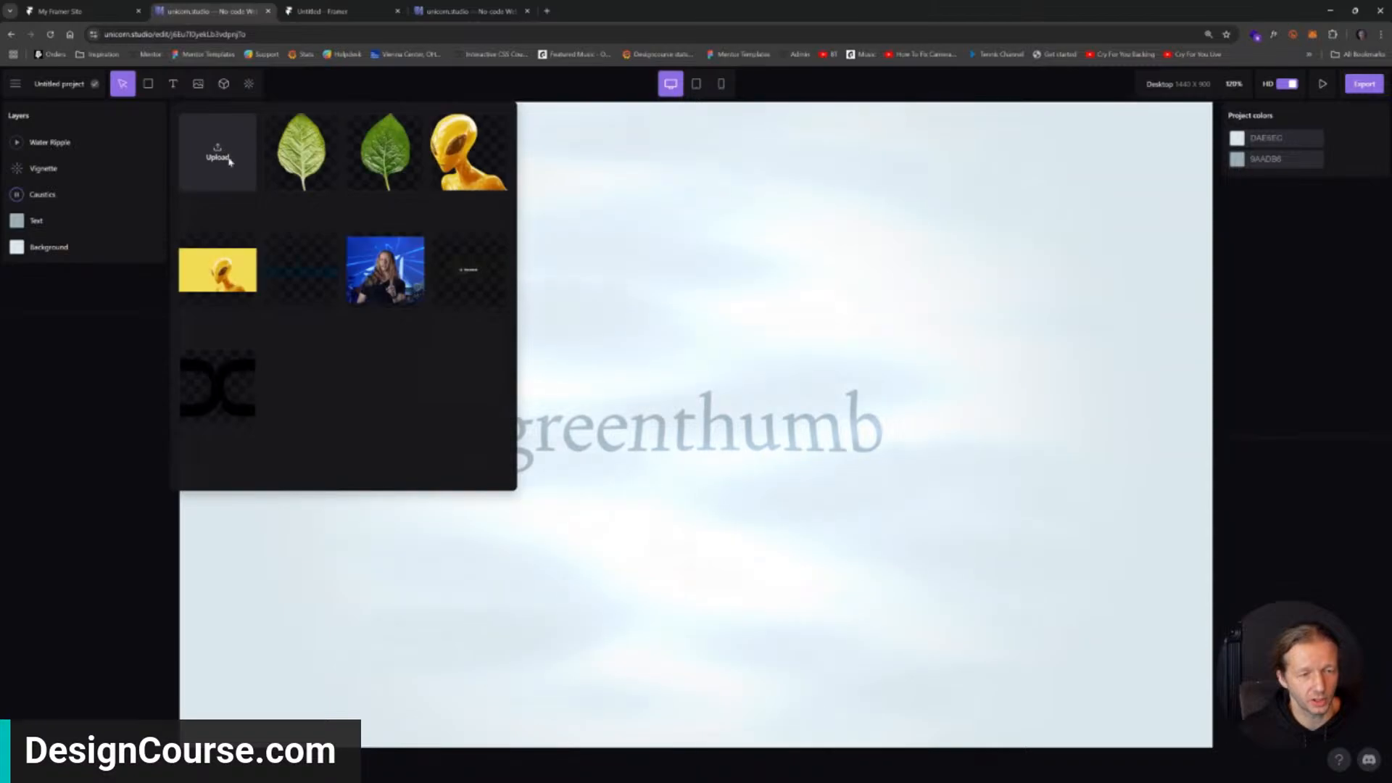
left_click(388, 289)
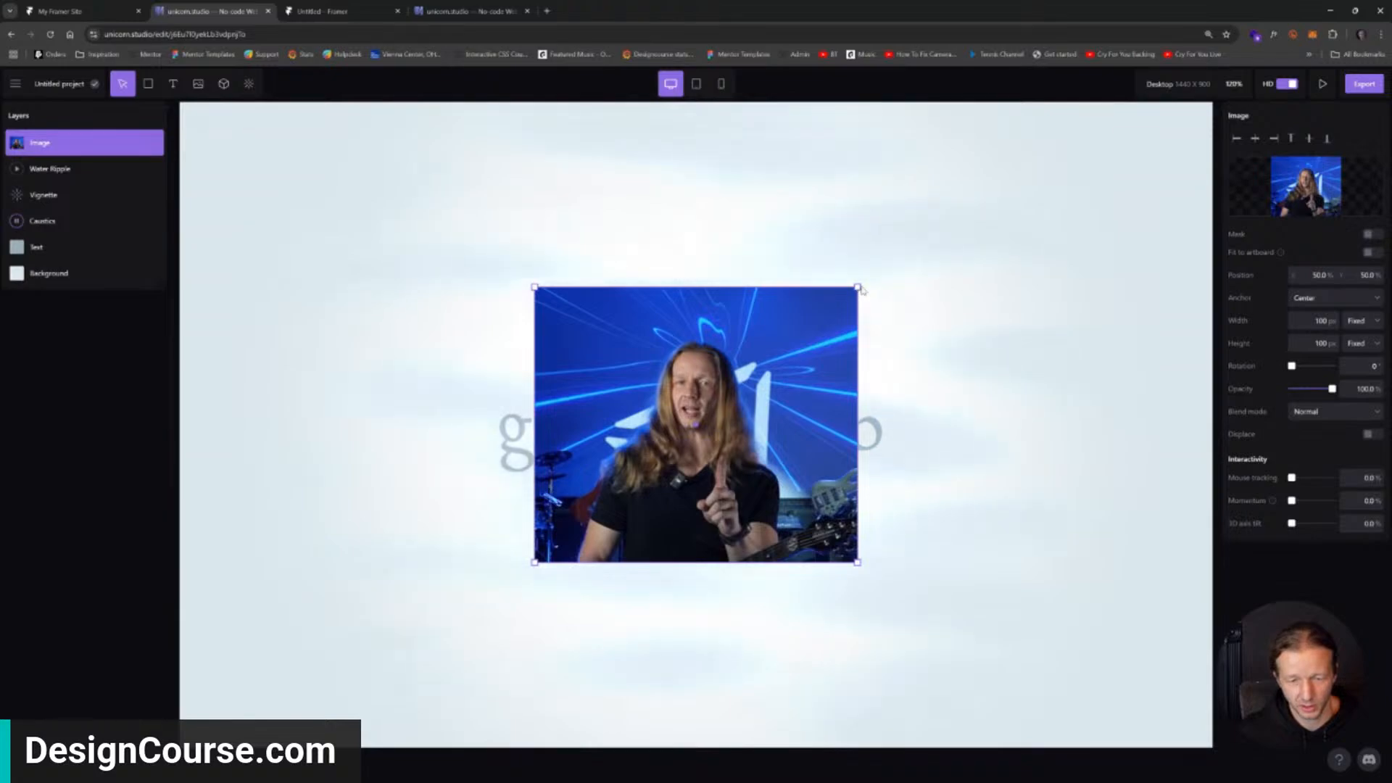
mouse_move(859, 285)
left_mouse_down()
mouse_move(1021, 177)
mouse_move(868, 301)
left_mouse_up()
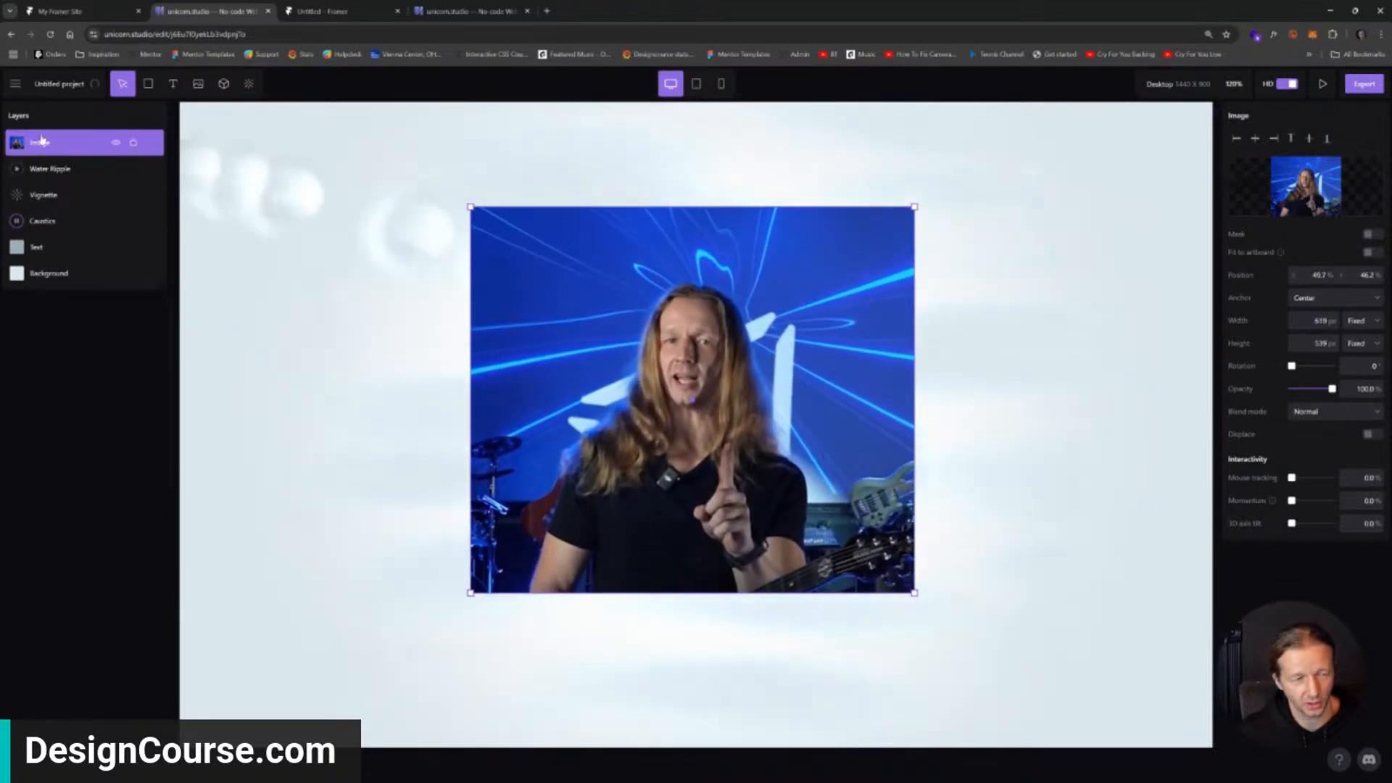
left_click_drag(43, 143, 58, 239)
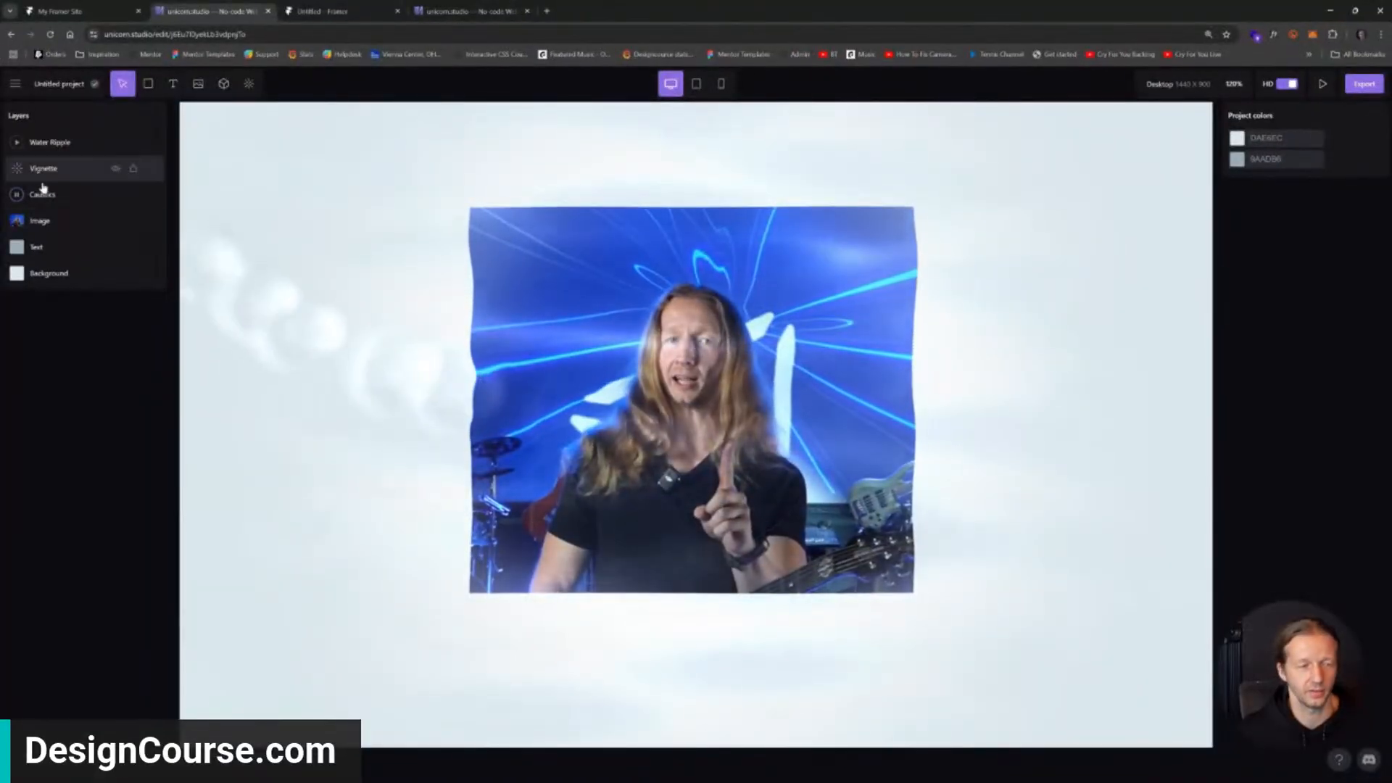
Delete the blue stage photo layer.
left_click(43, 220)
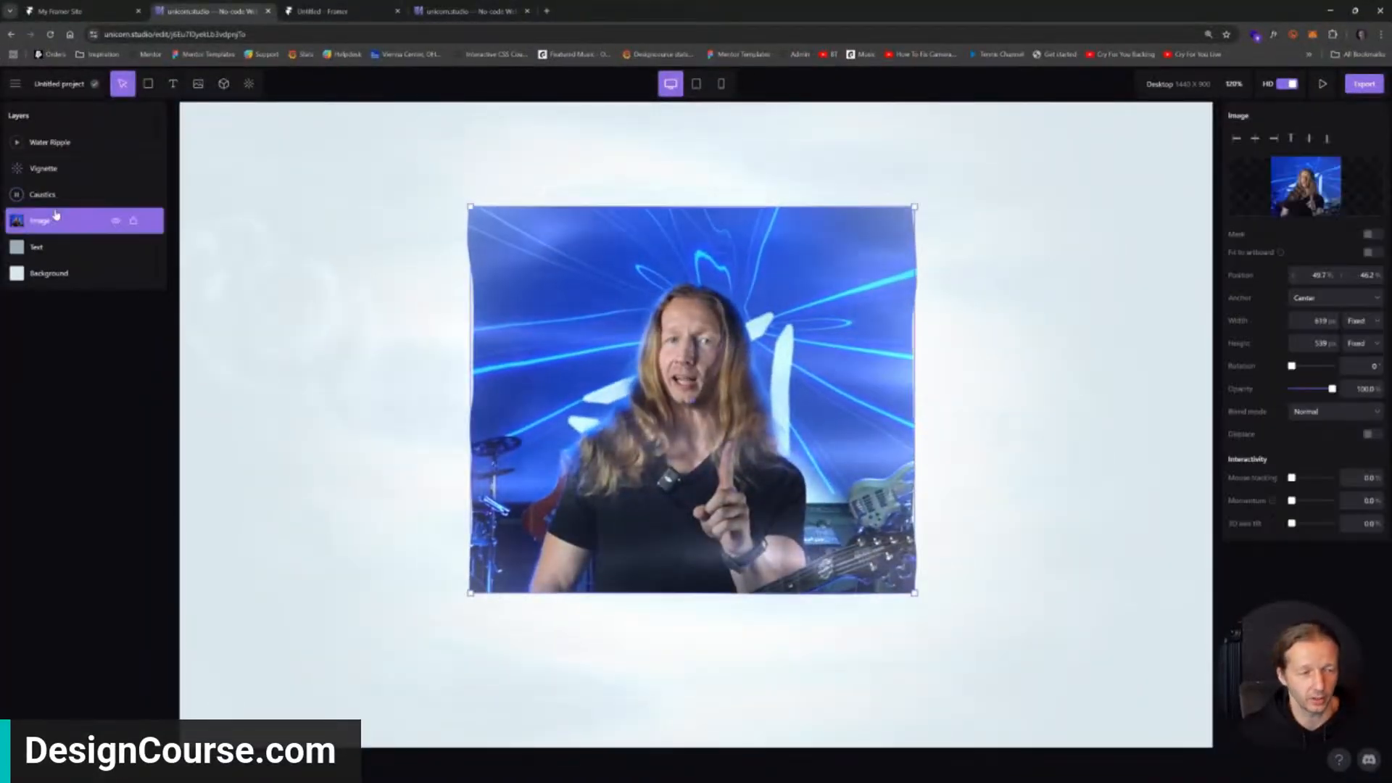
right_click(144, 218)
left_click(161, 403)
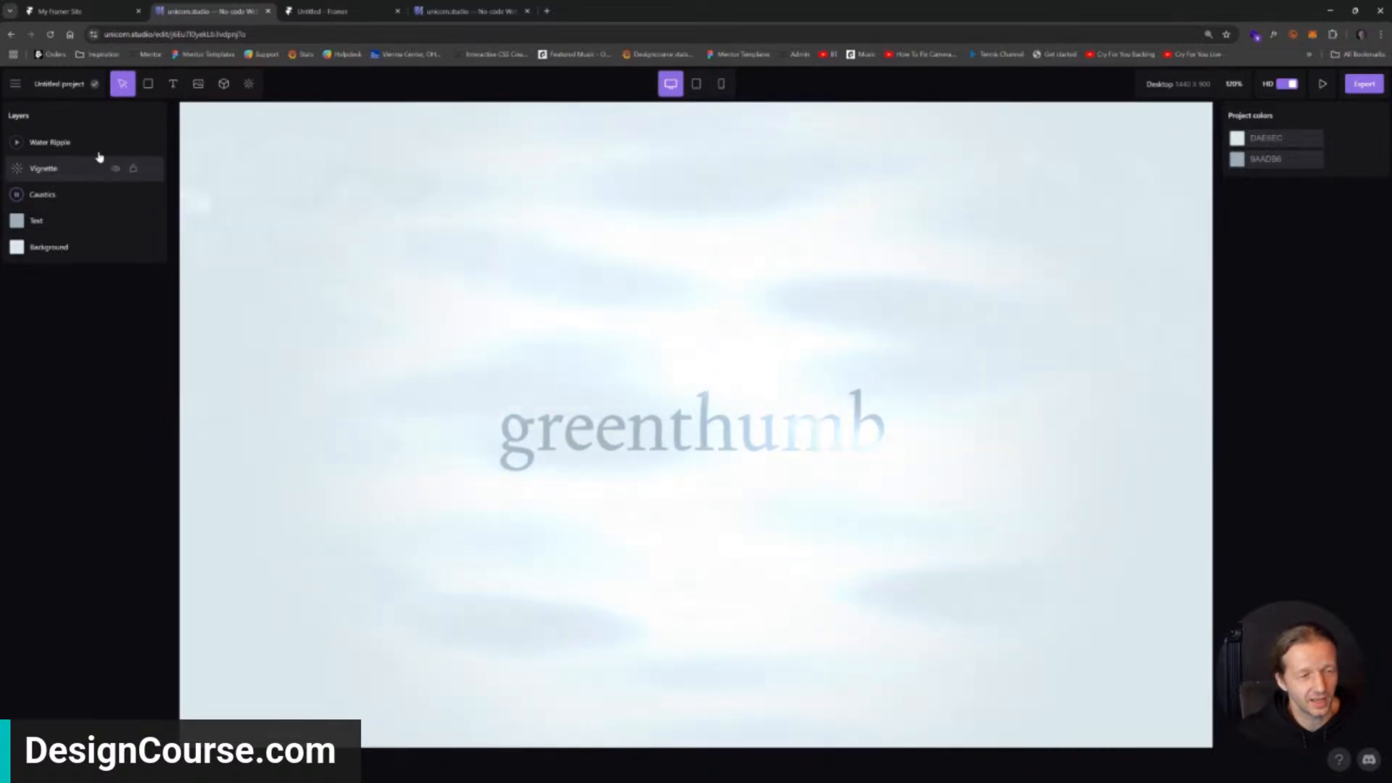
Insert the light green leaf image at about 158 × 253 px, rotated to 321°, above the start of the greenthumb text.
left_click(222, 85)
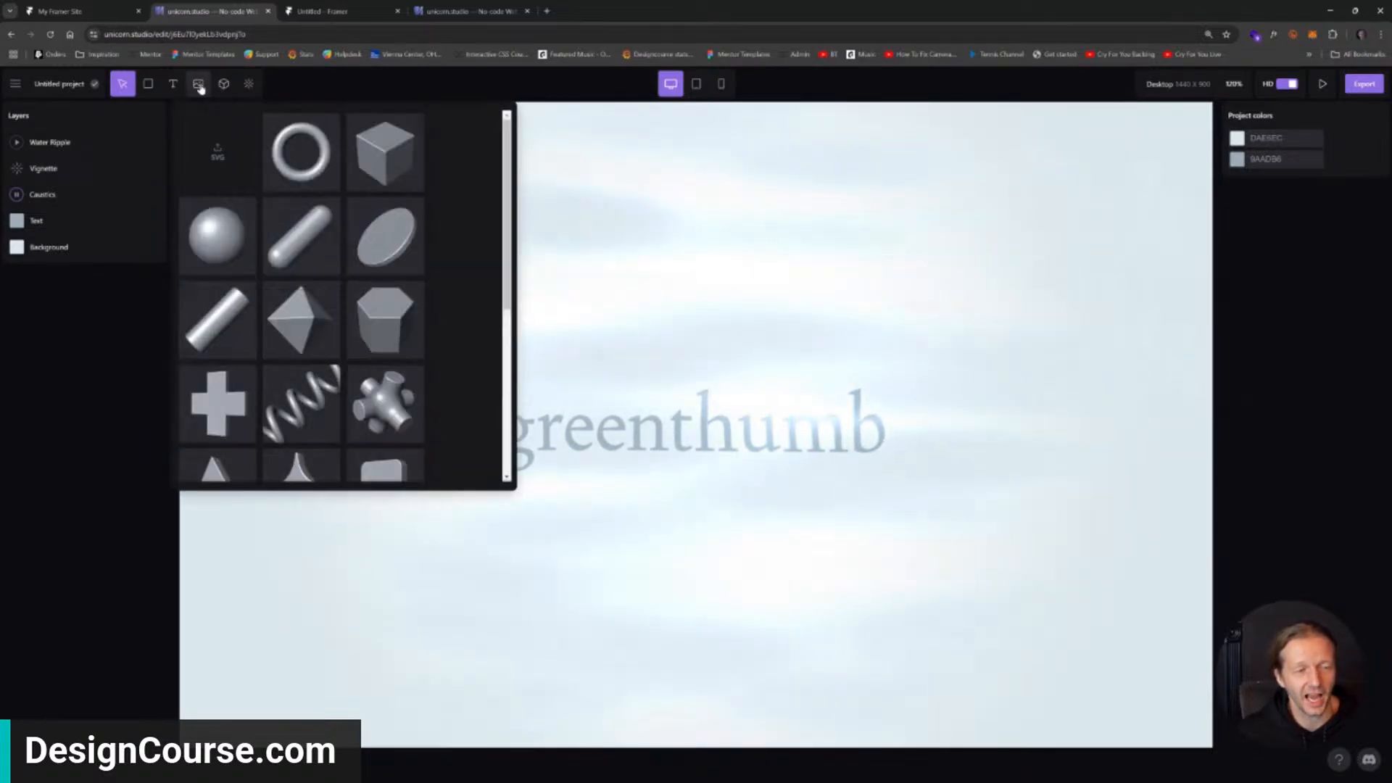
left_click(198, 86)
left_click(308, 161)
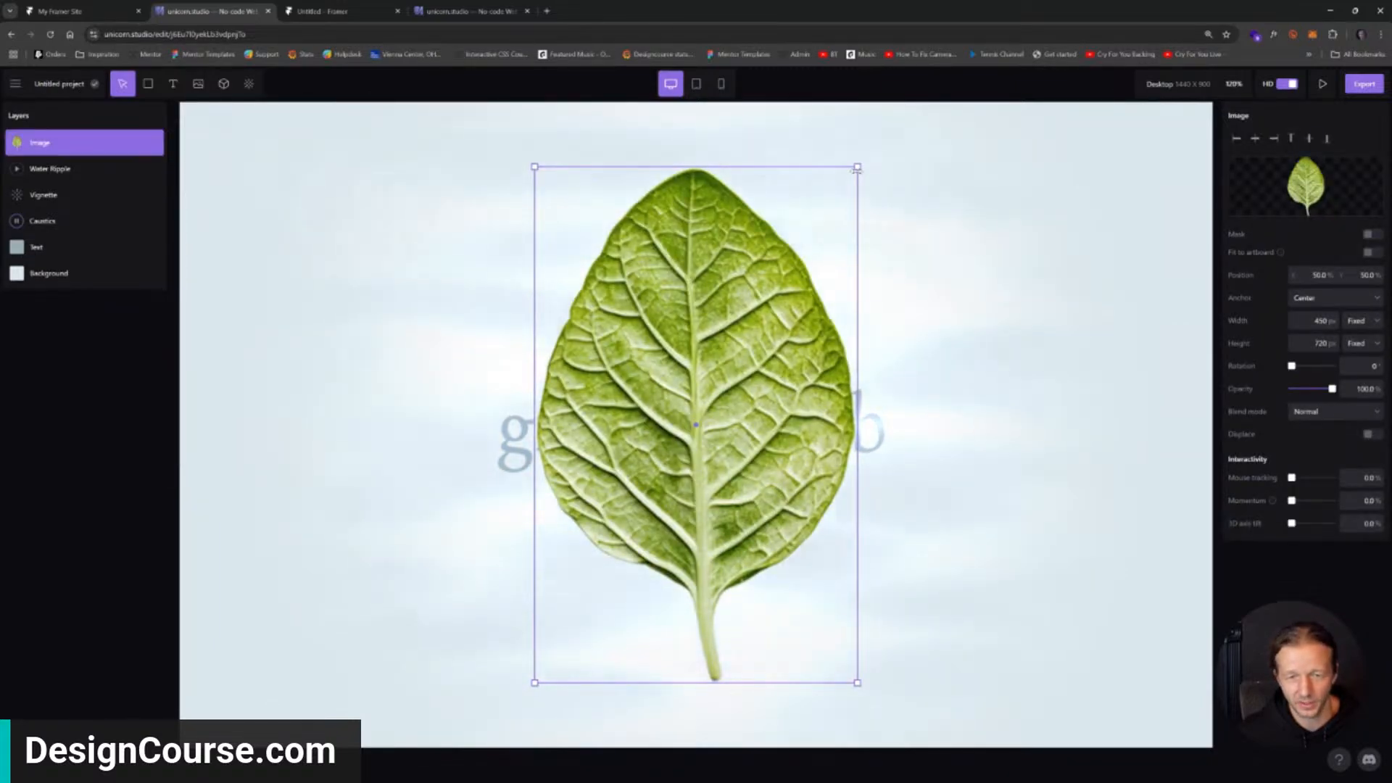
left_click_drag(862, 159, 482, 216)
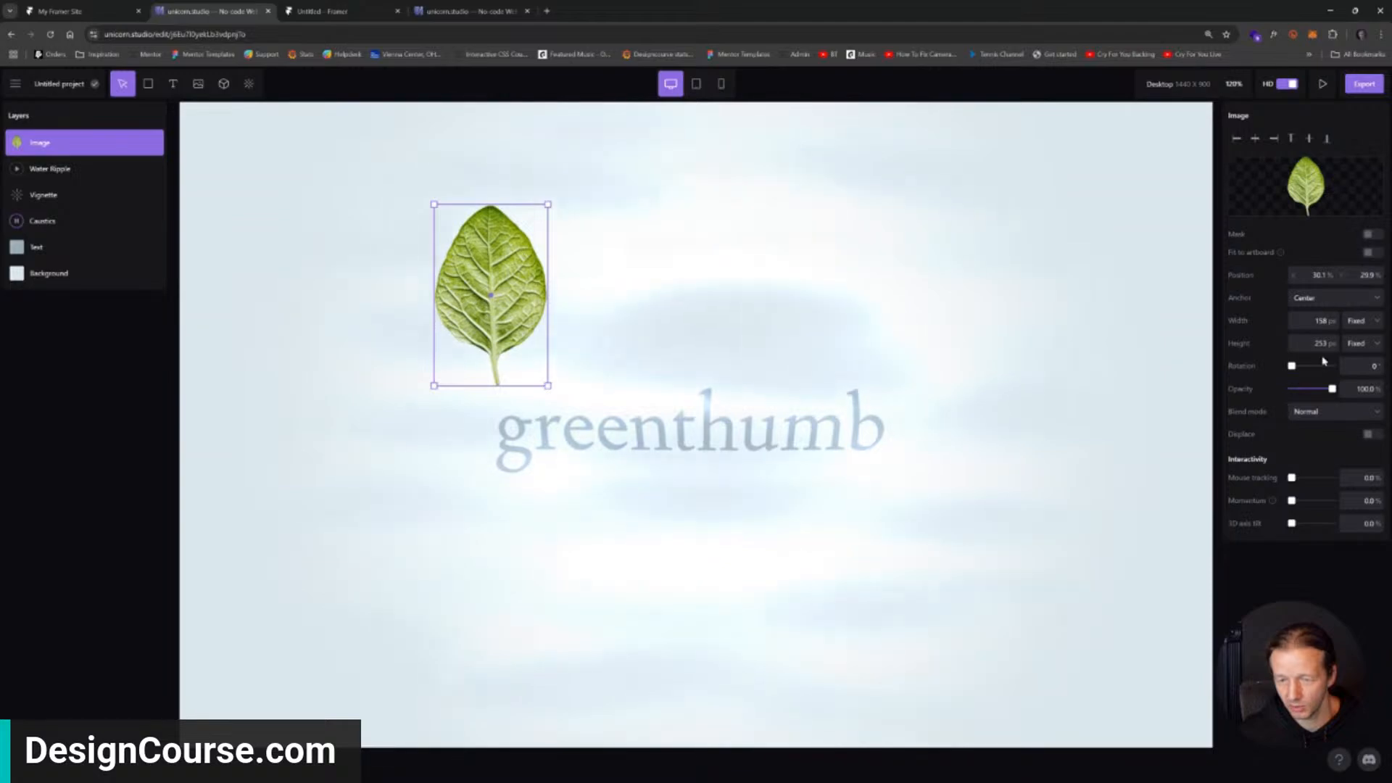
left_click_drag(1293, 367, 1330, 376)
left_click_drag(519, 295, 488, 300)
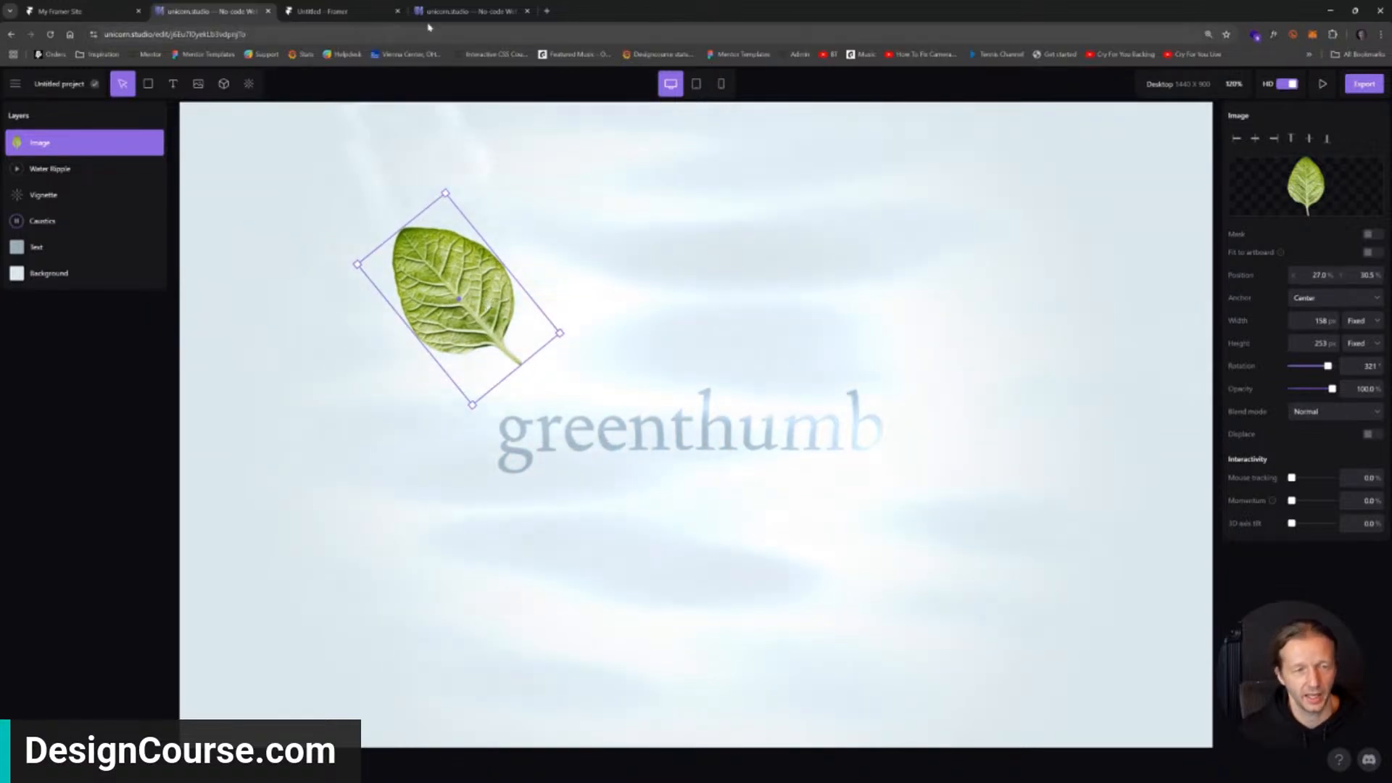
Insert the dark green leaf image at about 132 × 212 px, rotated to 122°, just below the end of the greenthumb text.
left_click(197, 84)
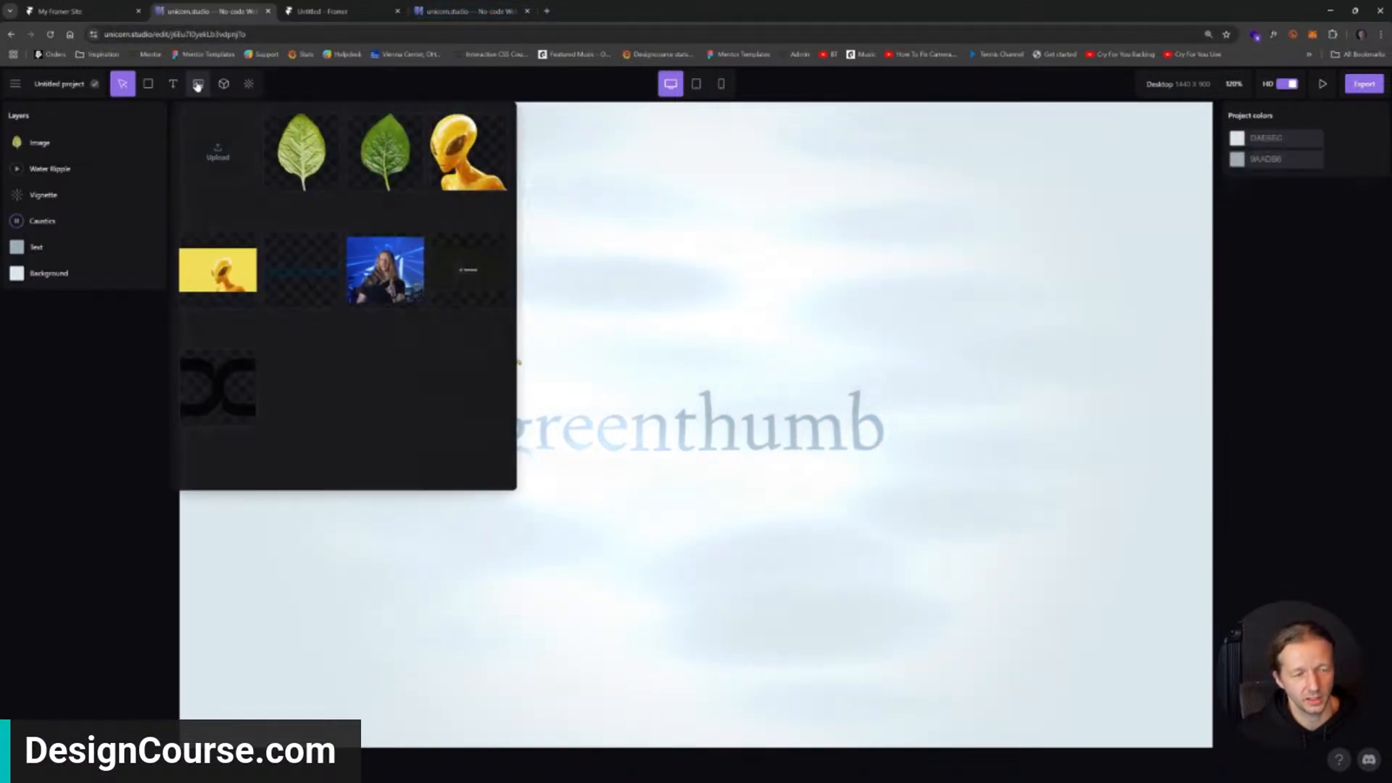
left_click(356, 157)
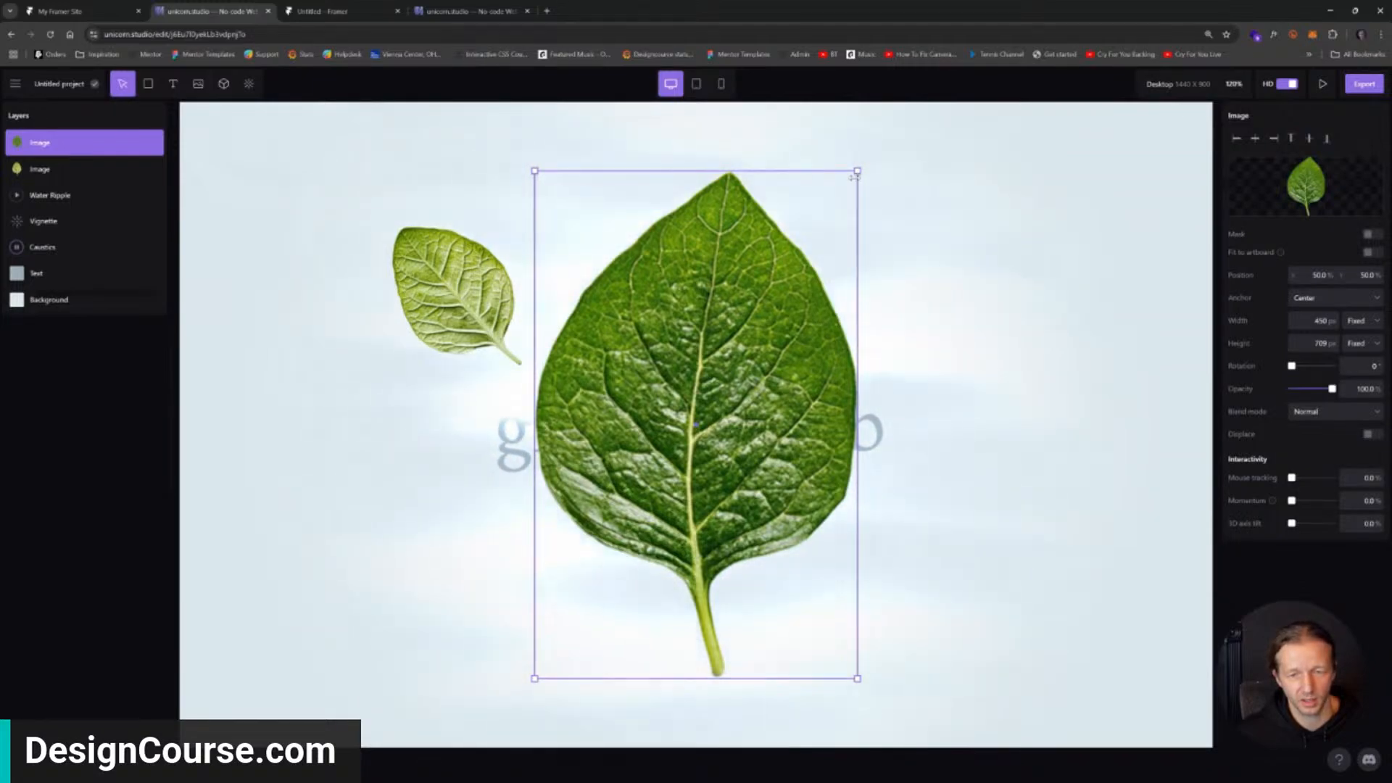
left_click_drag(856, 174, 628, 444)
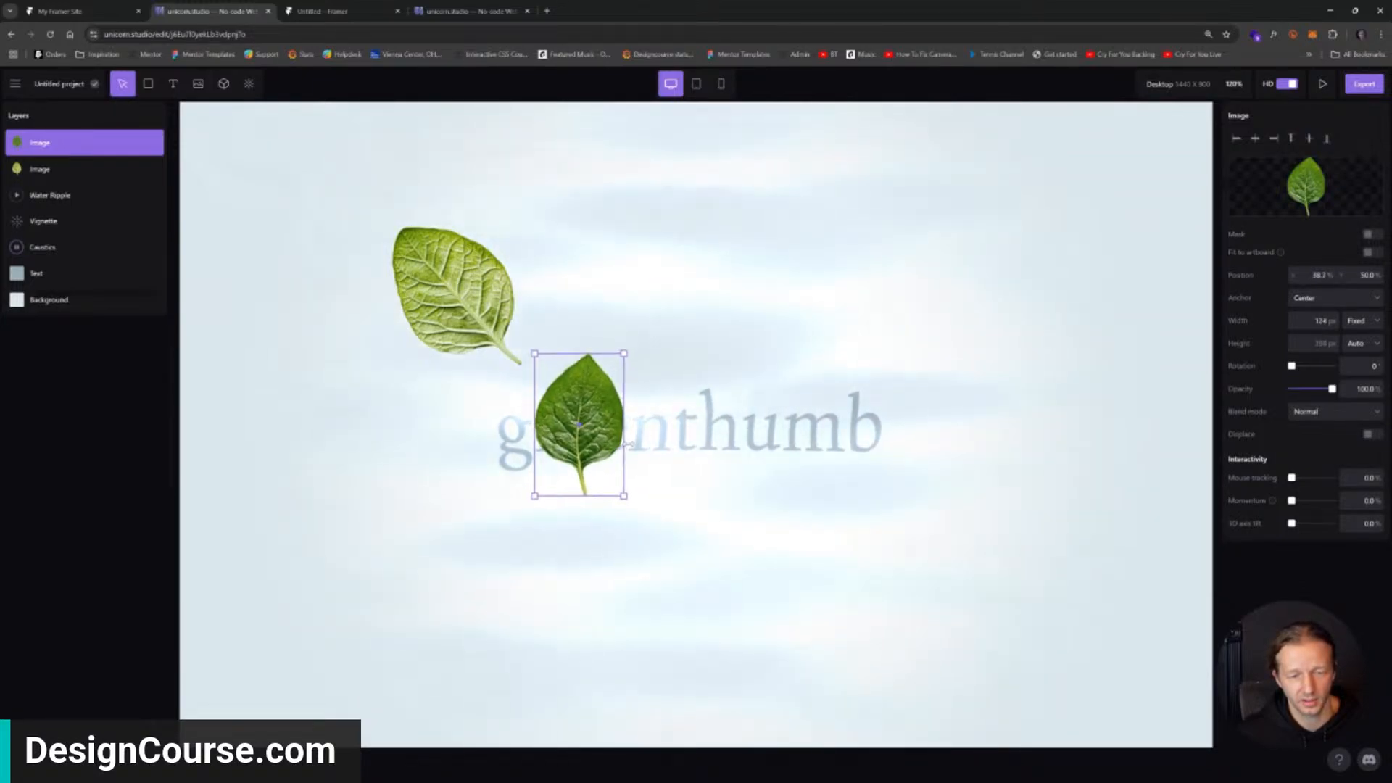
left_click_drag(591, 385, 903, 423)
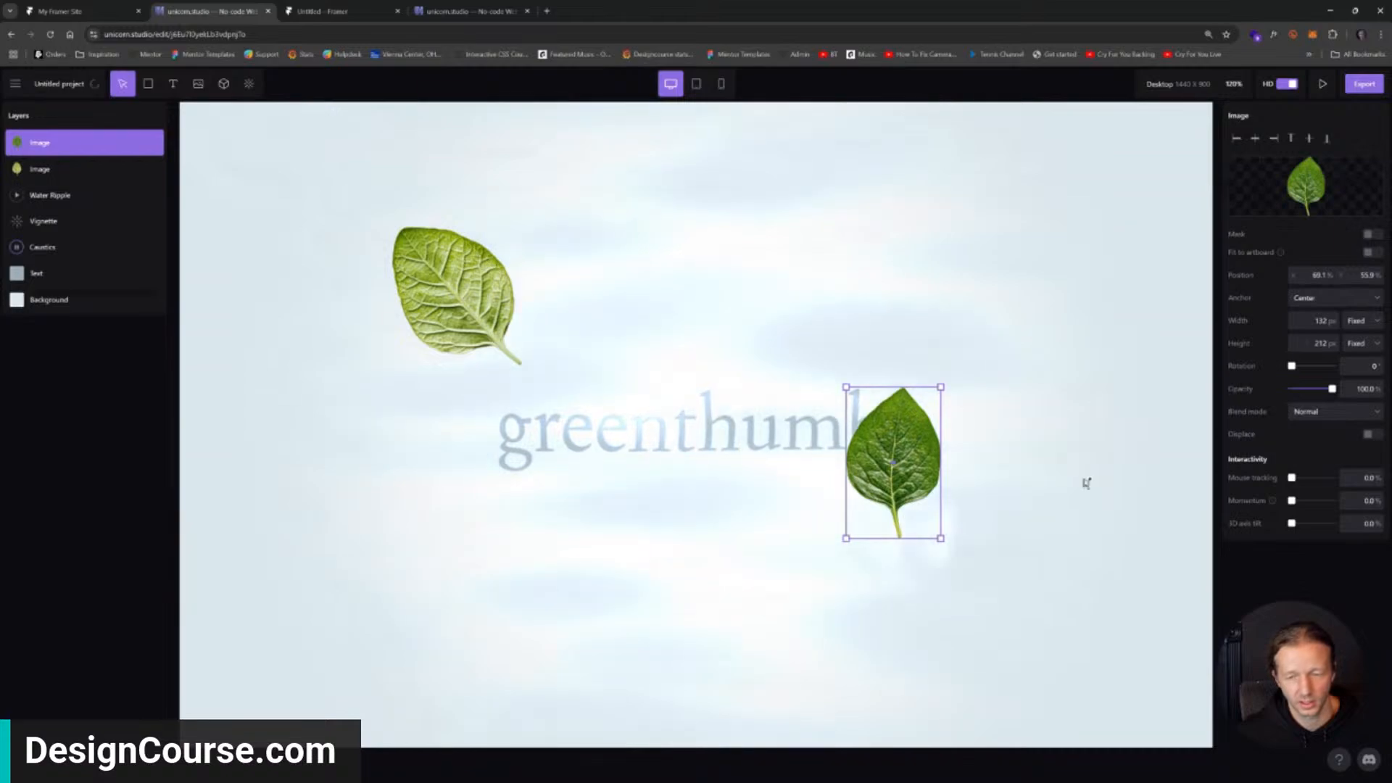
left_click_drag(1291, 365, 1305, 366)
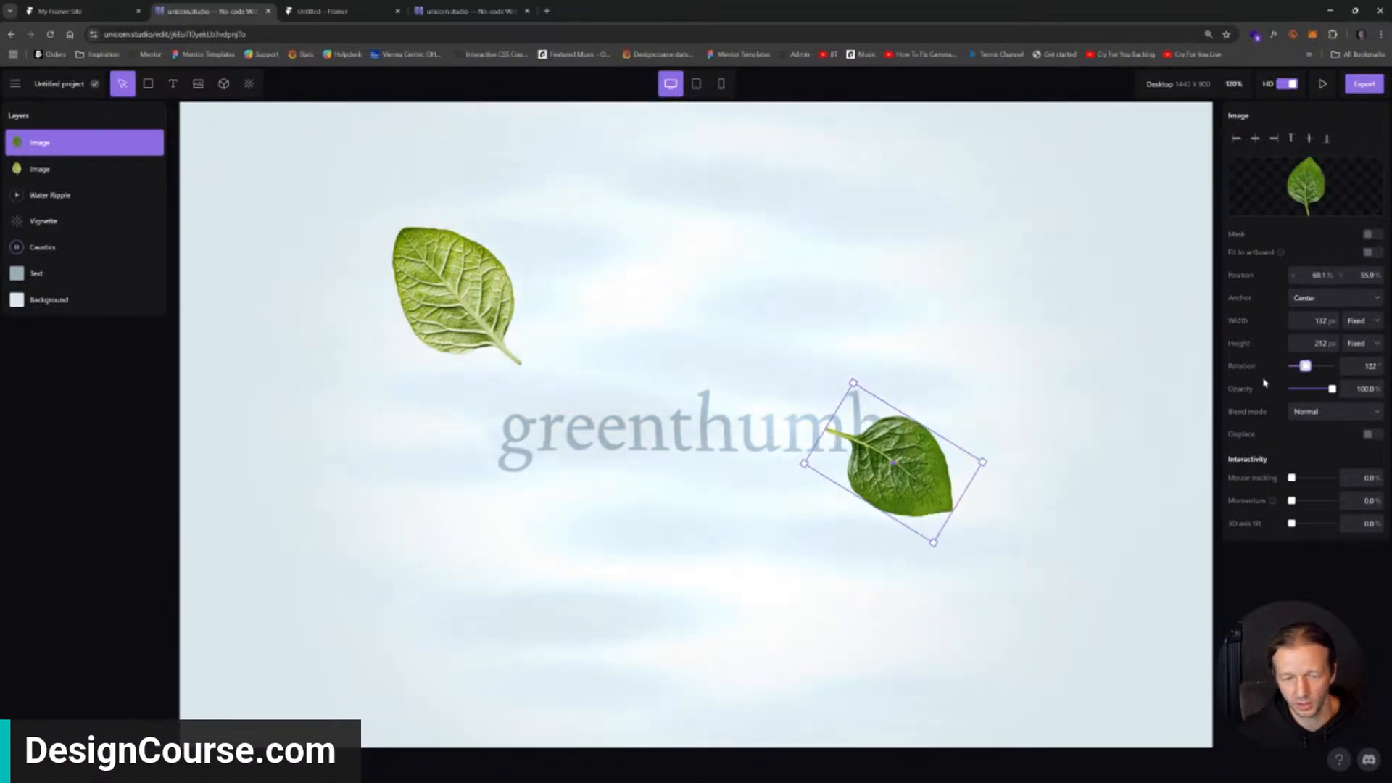
left_click_drag(908, 462, 949, 498)
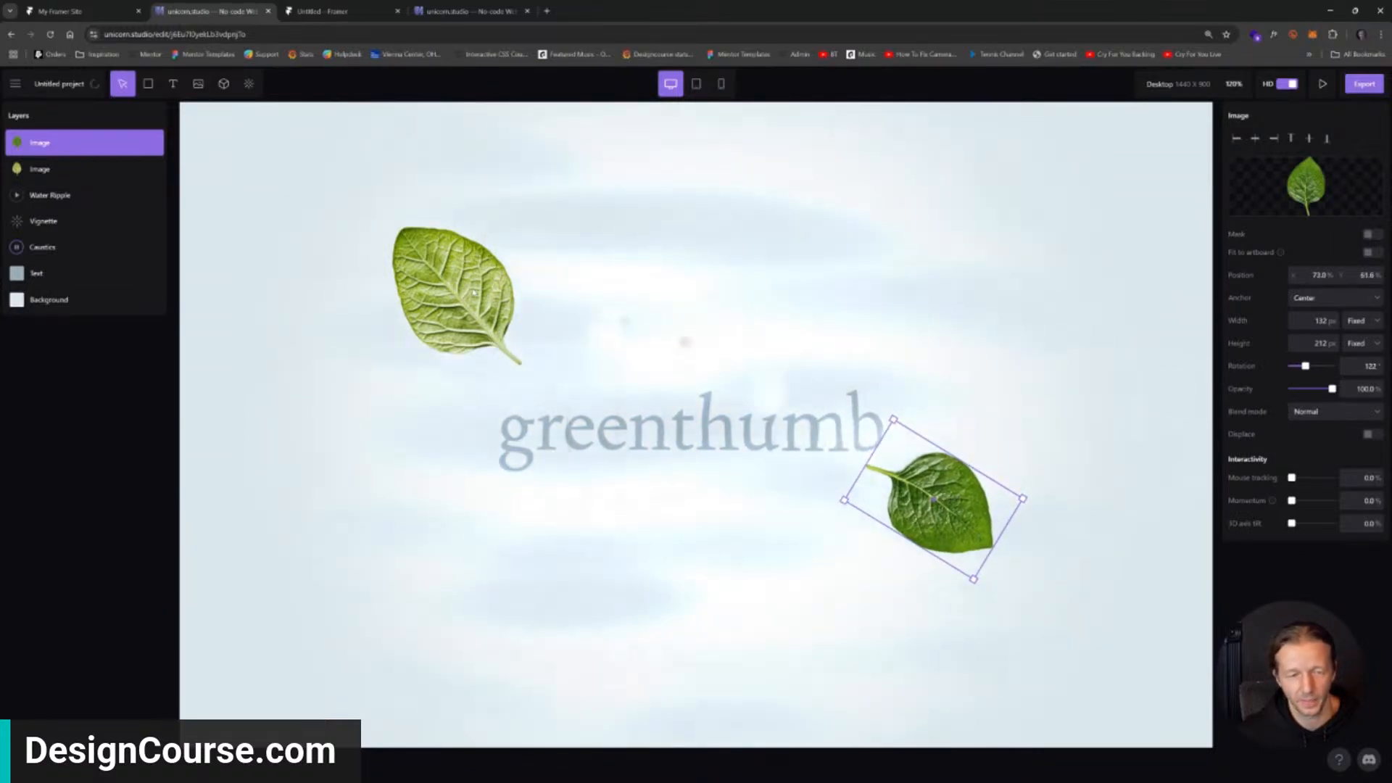
Give the light green leaf 15% mouse tracking and 52% 3D axis tilt.
left_click(471, 290)
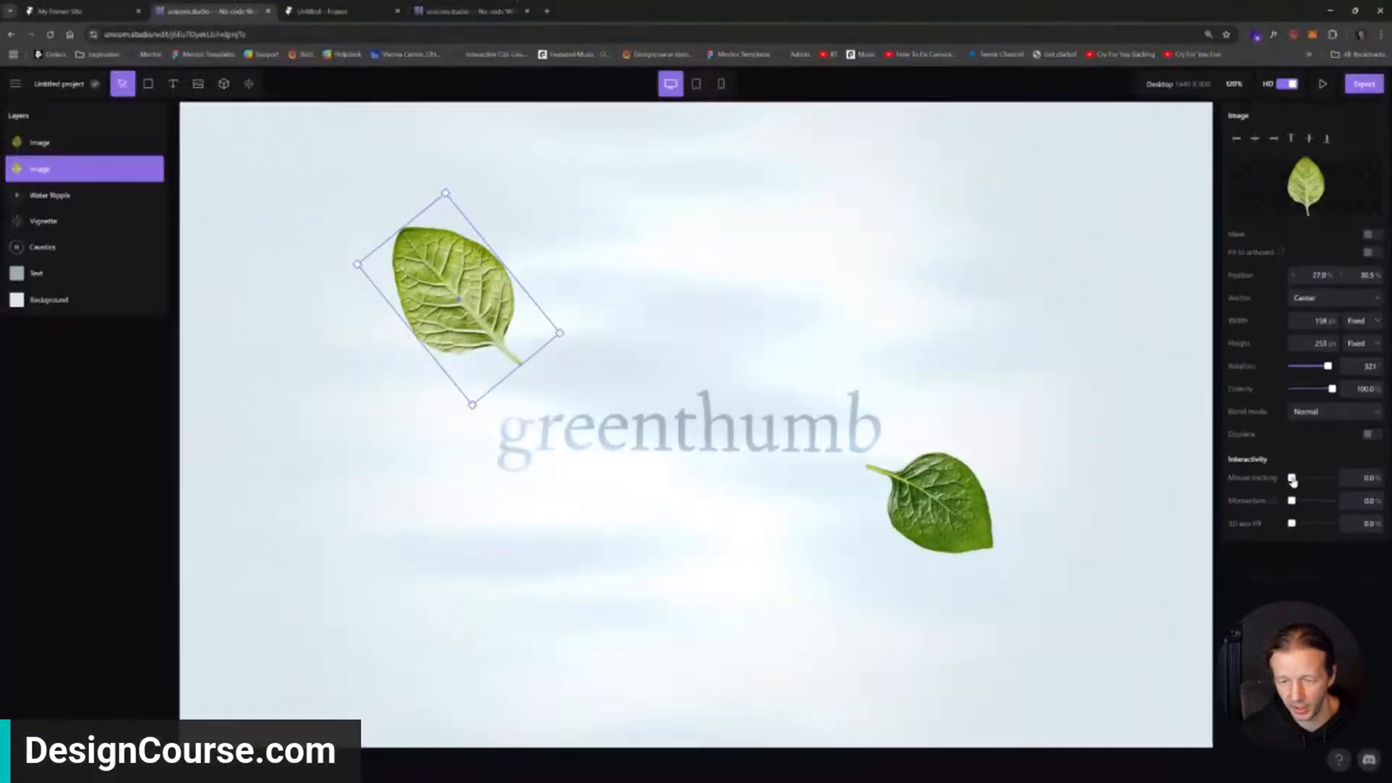
left_click_drag(1293, 480, 1299, 481)
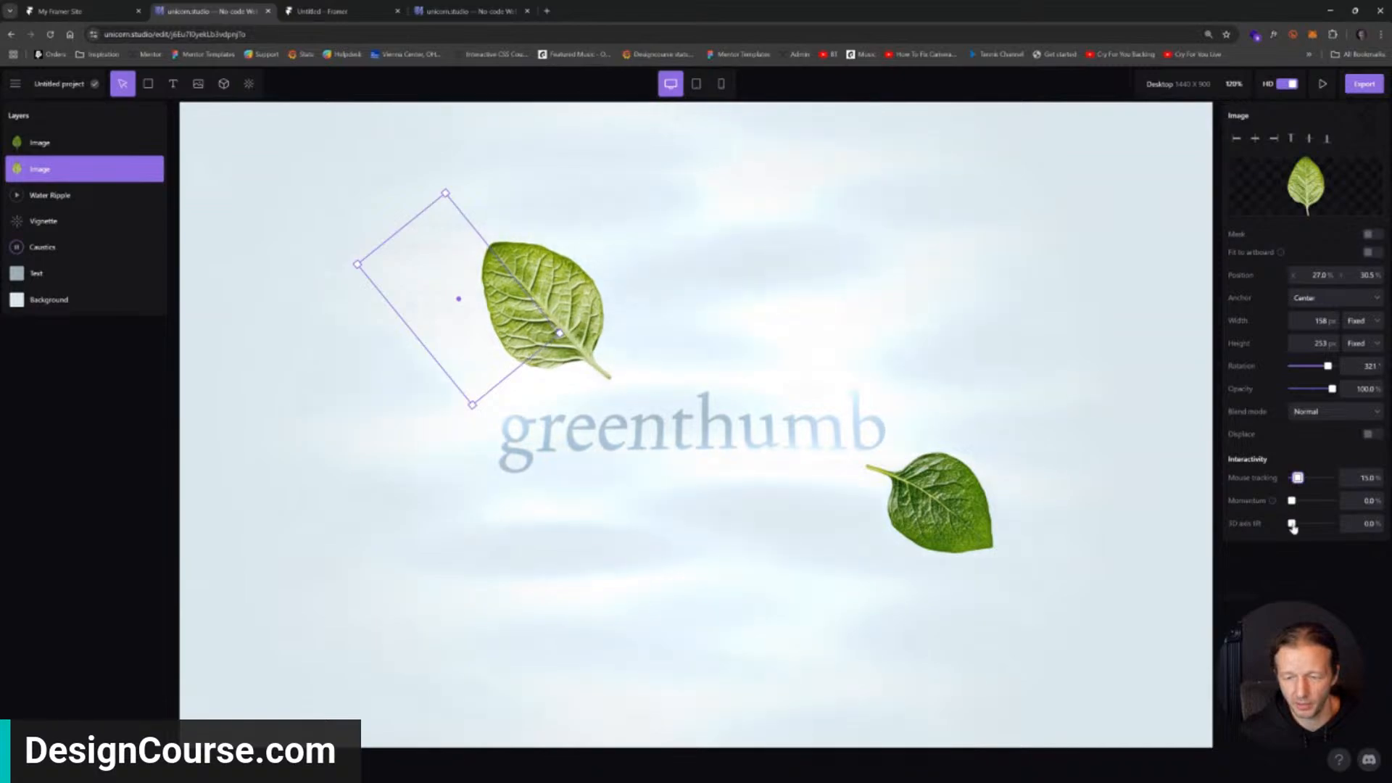
left_click_drag(1293, 523, 1313, 524)
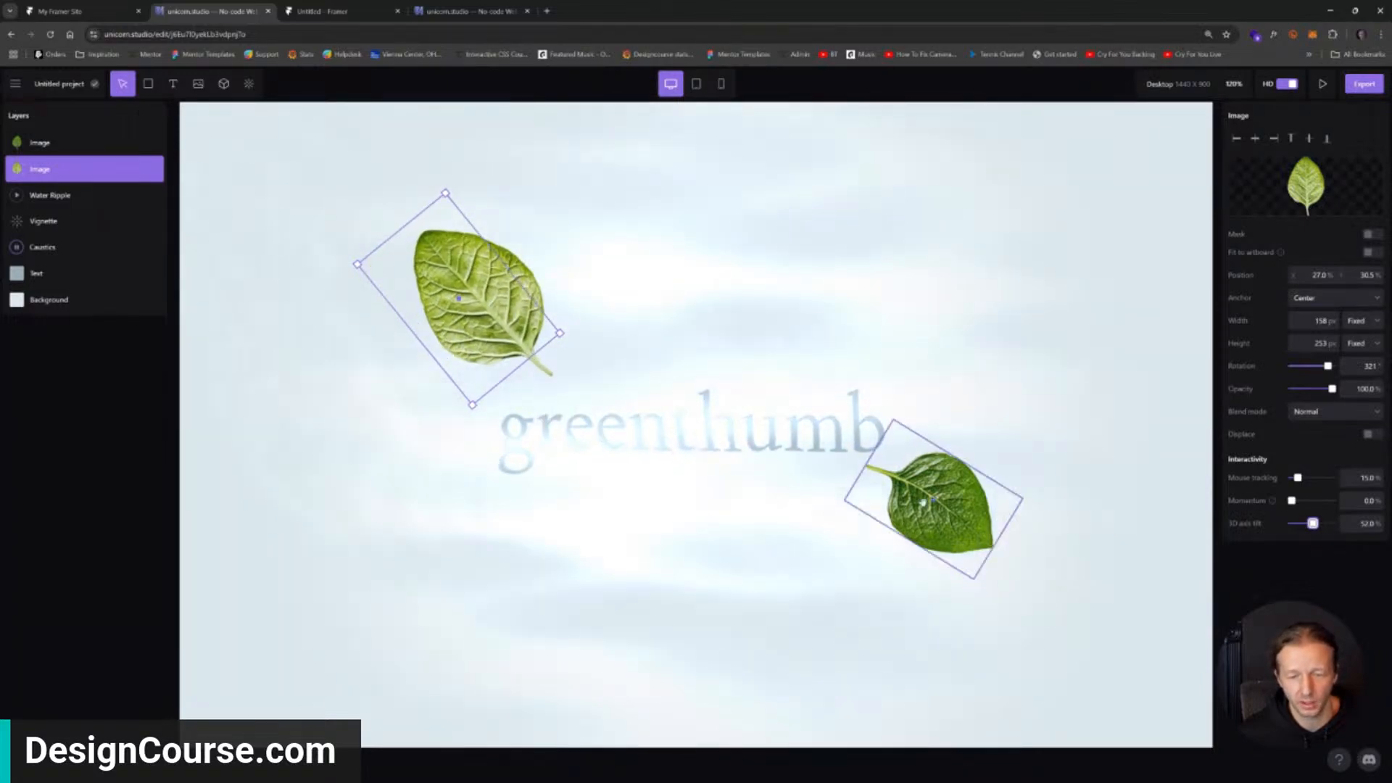
Give the dark green leaf 50% mouse tracking and 91% 3D axis tilt.
left_click(917, 502)
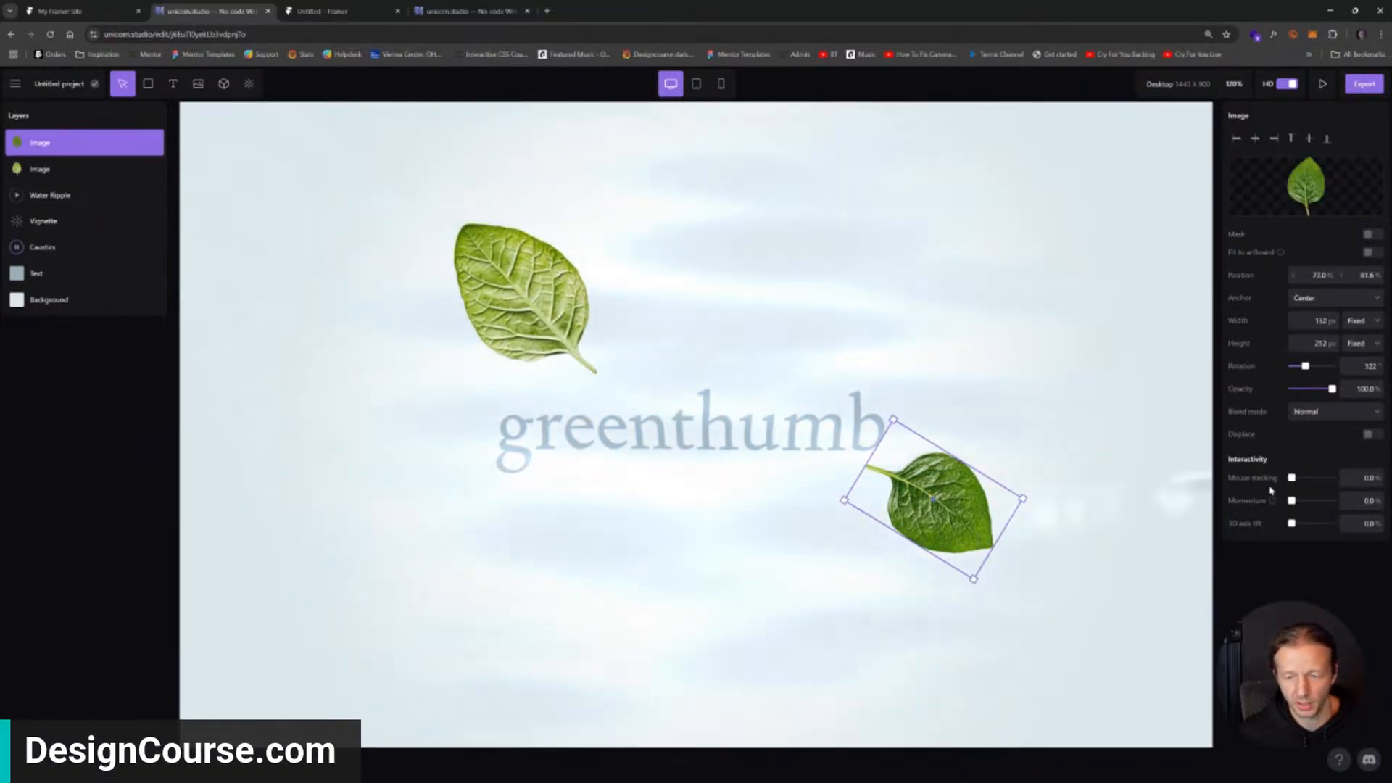
left_click_drag(1291, 480, 1329, 524)
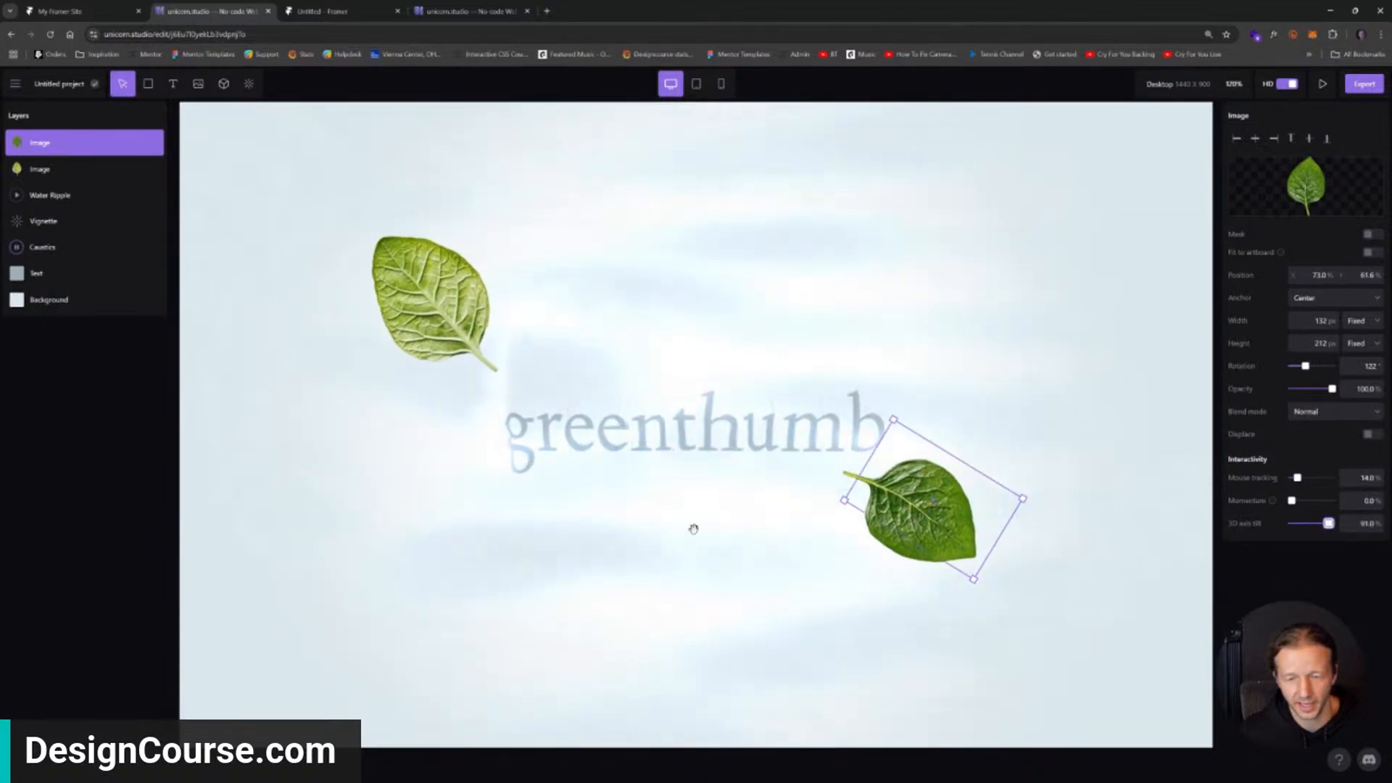
left_click_drag(1298, 479, 1311, 479)
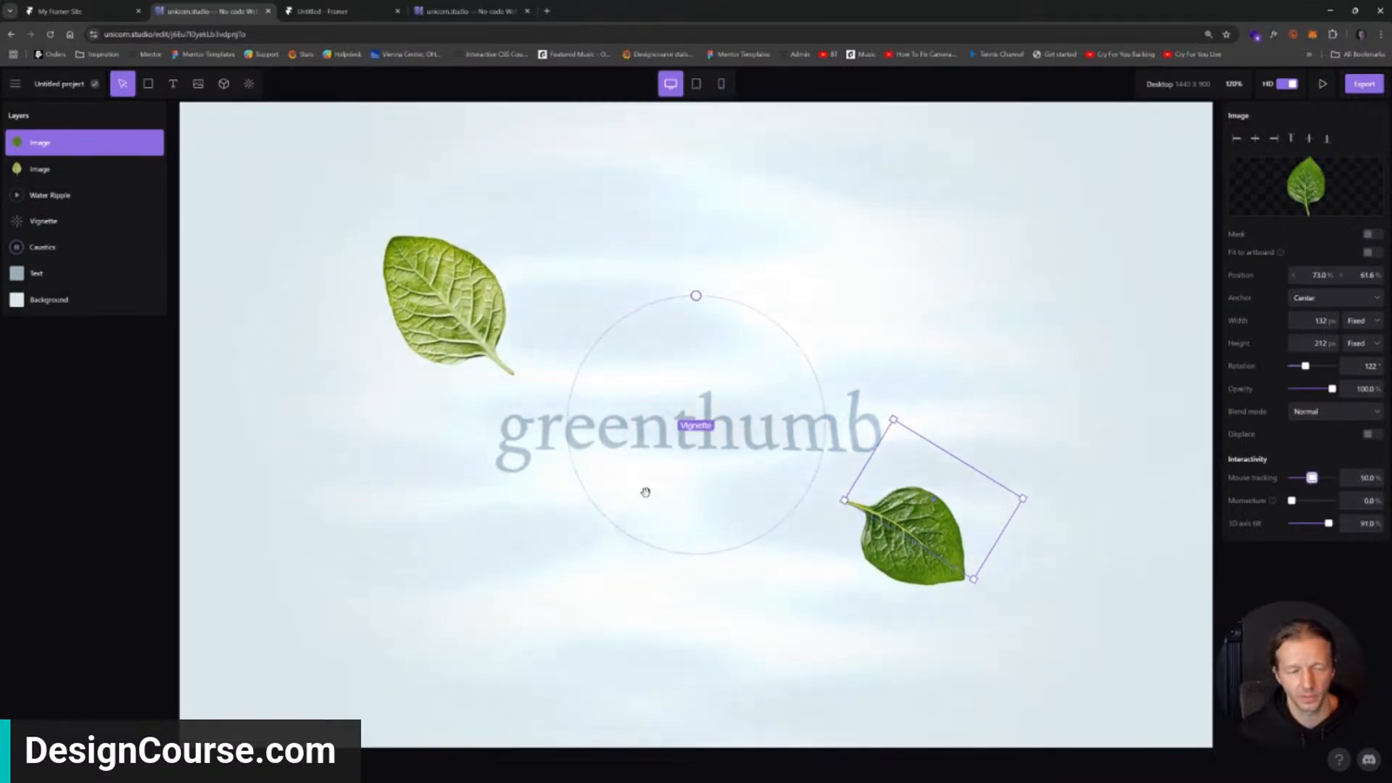
Reorder the layers so Water Ripple, Vignette and Caustics sit above both leaf images, in that order.
left_click_drag(56, 193, 48, 140)
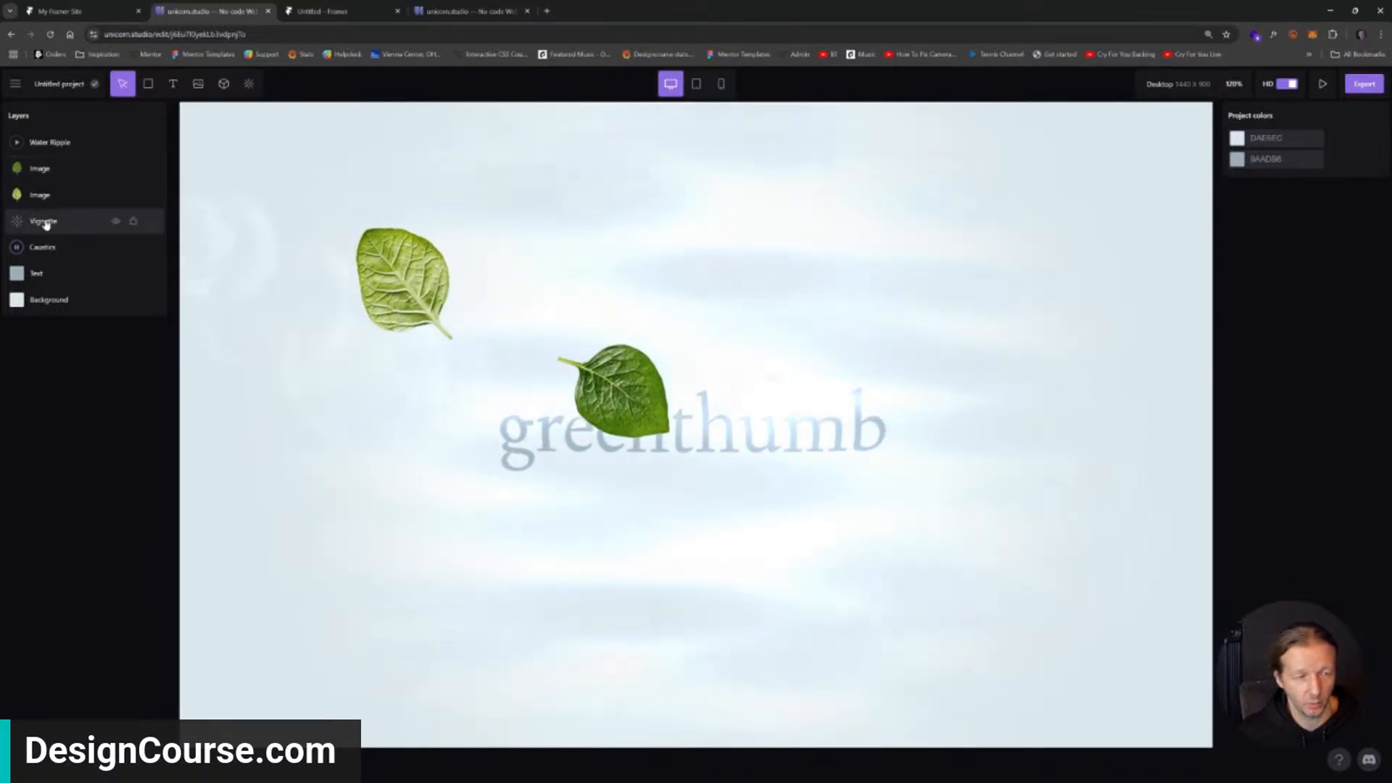
left_click_drag(45, 225, 44, 170)
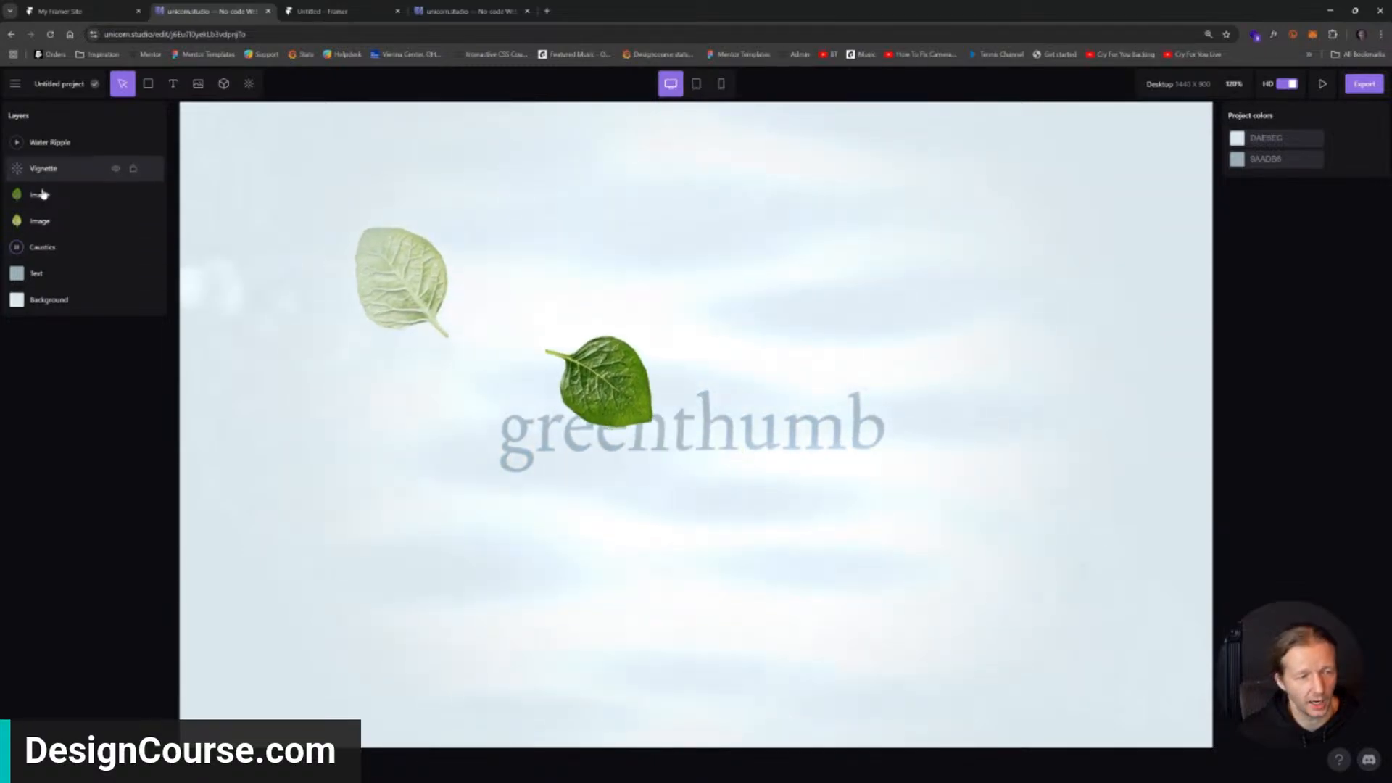
left_click_drag(45, 248, 51, 193)
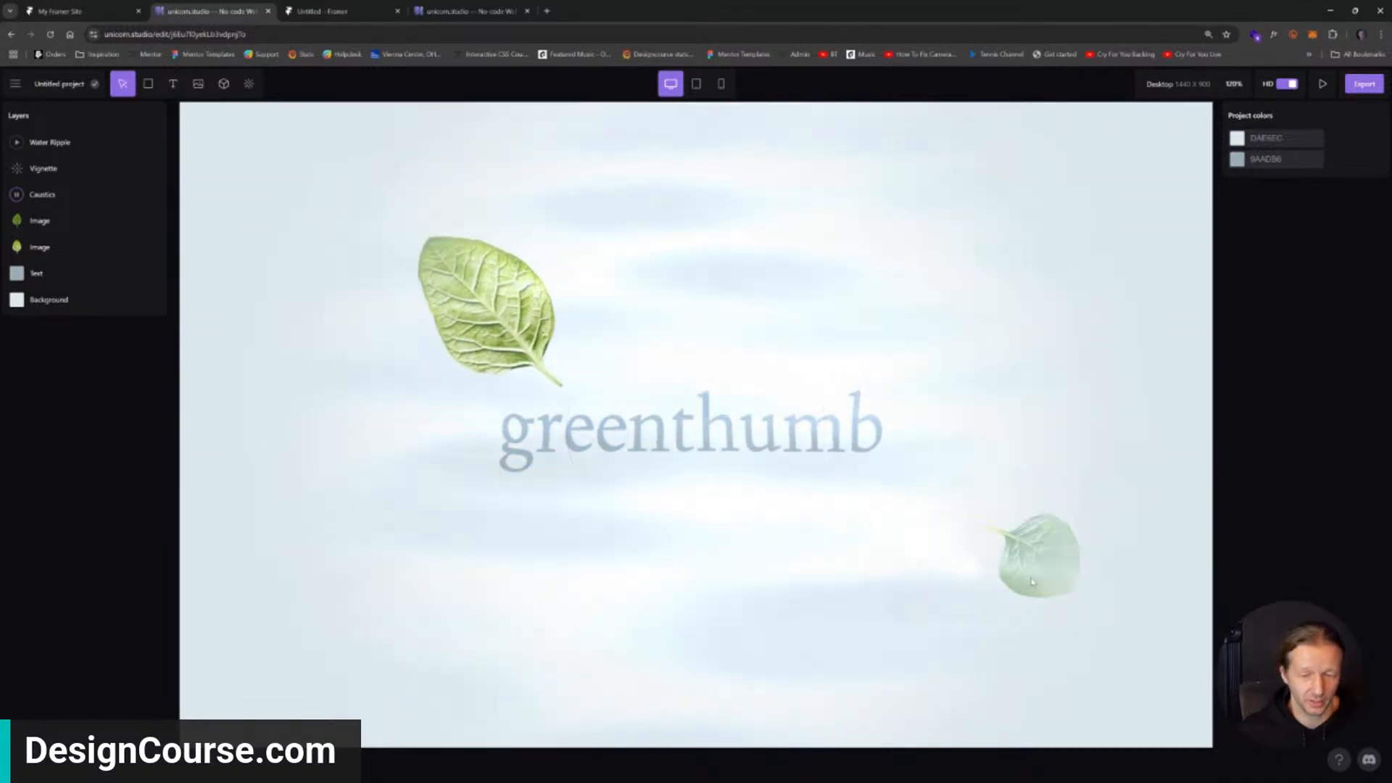
Switch to the reference greenthumb scene and examine how its leaves and water react compared with the rebuilt scene.
left_click(403, 236)
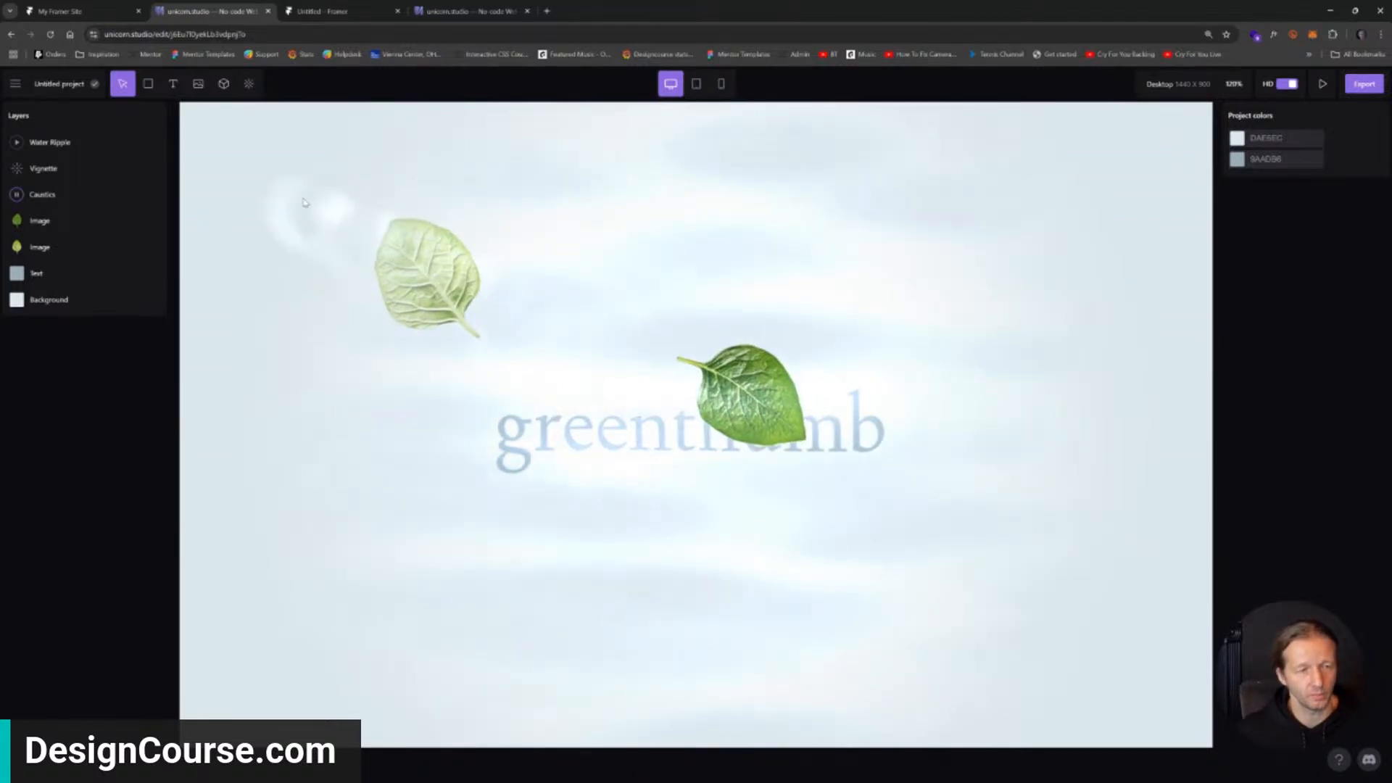
left_click(440, 22)
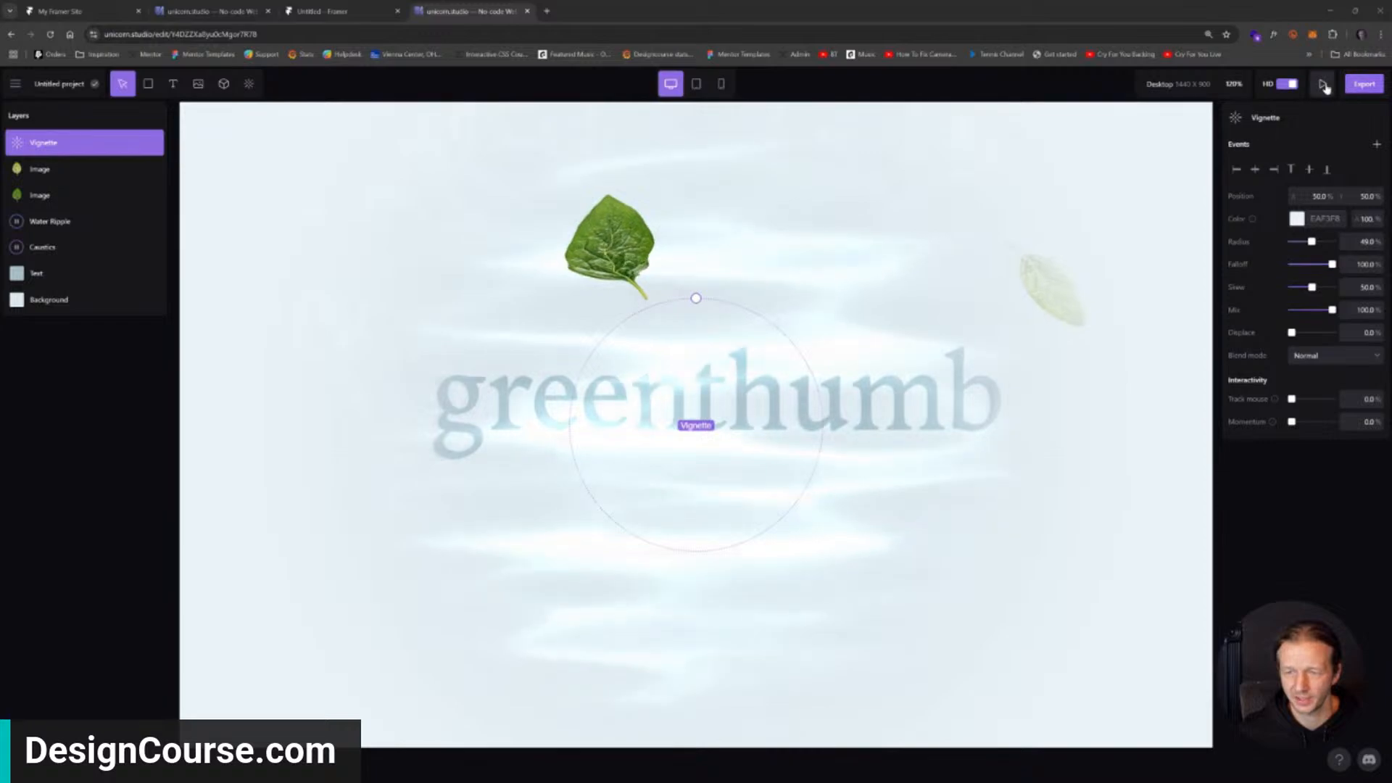
left_click(14, 85)
left_click(15, 86)
left_click(398, 91)
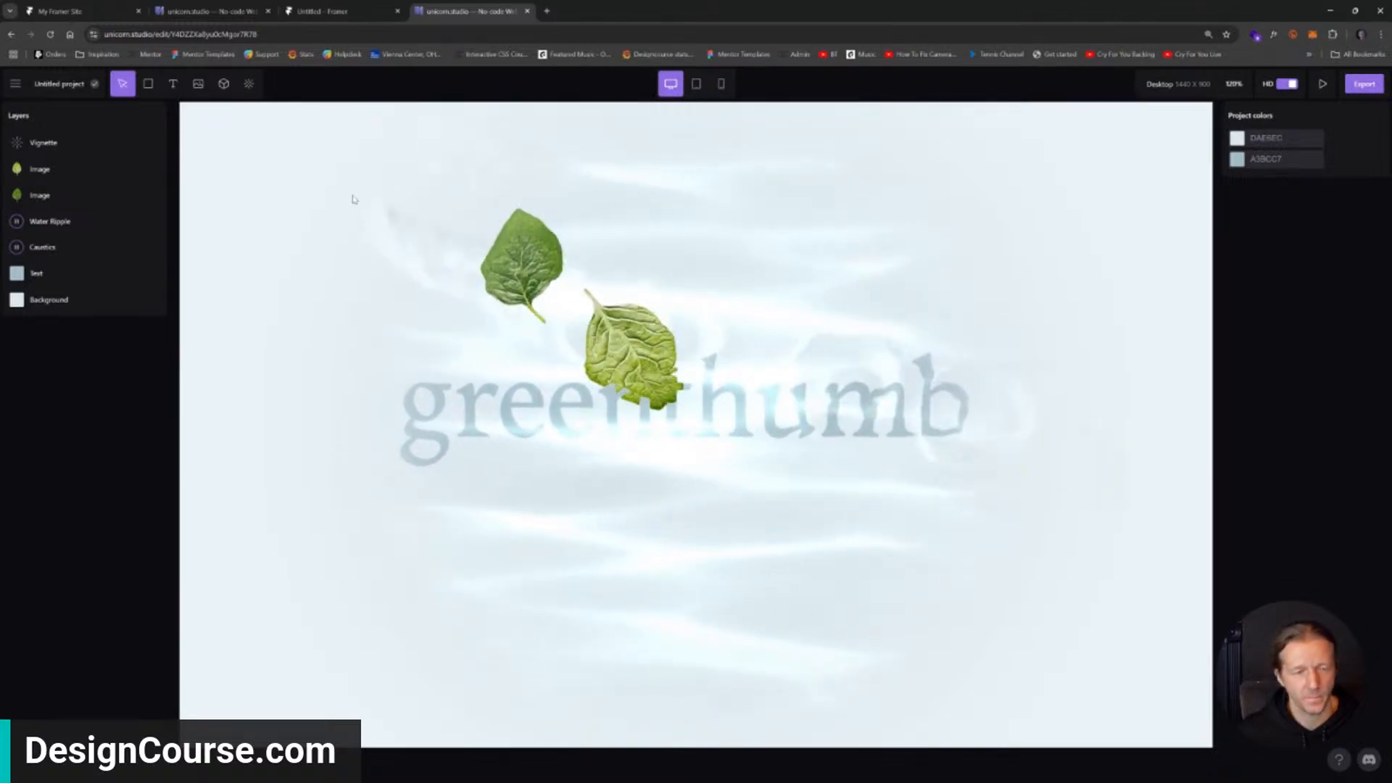
left_click(253, 41)
left_click(227, 38)
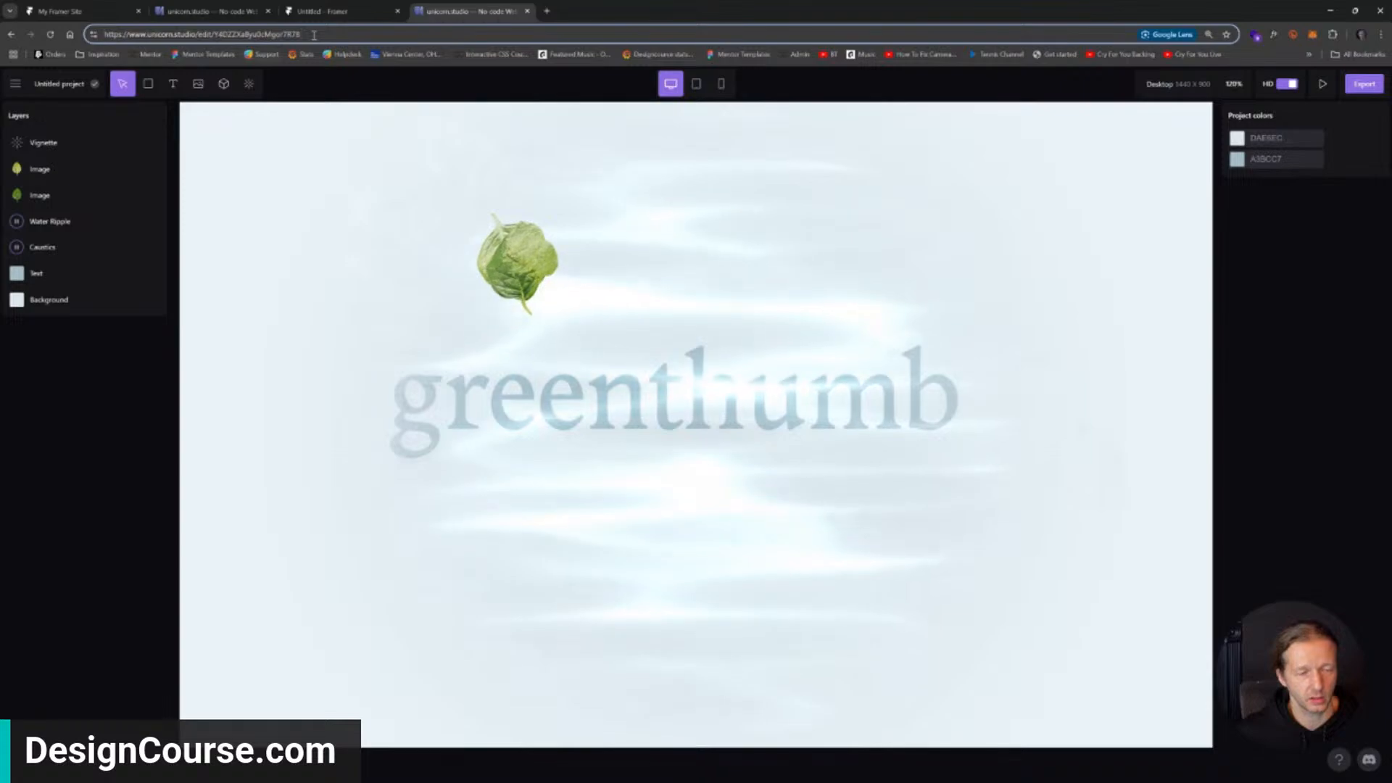
Return to the project dashboard and open the first yellow alien project beside the greenthumb one.
left_click(15, 84)
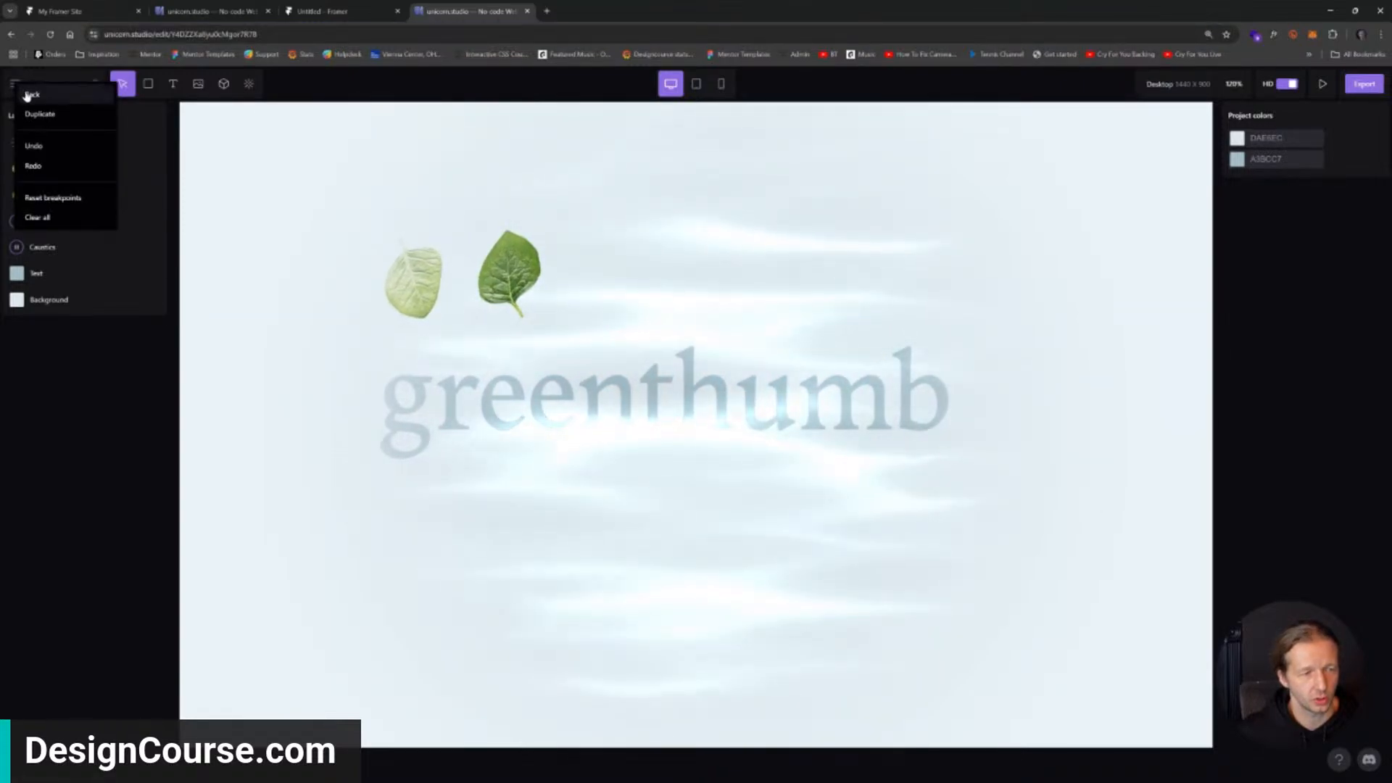
left_click(26, 93)
scroll(672, 301, "down", 6)
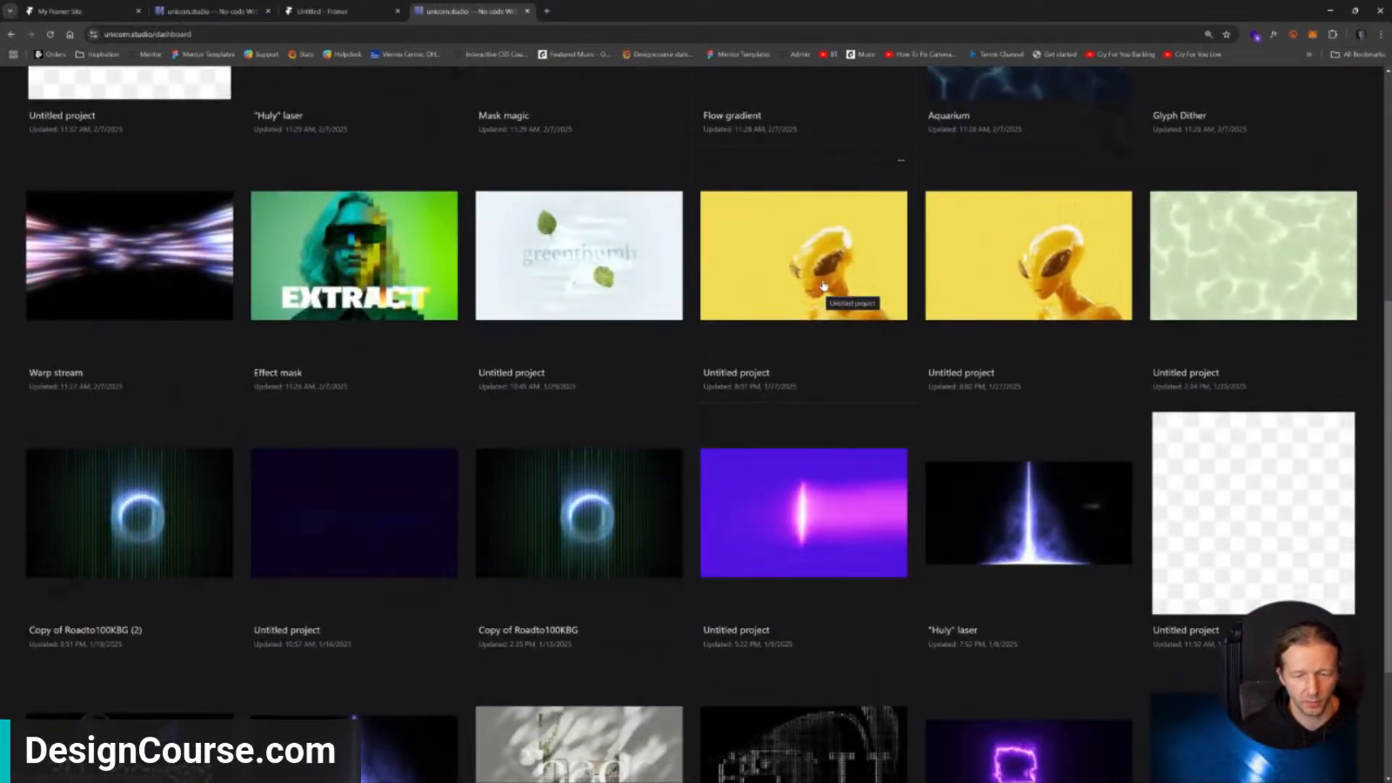
left_click(824, 285)
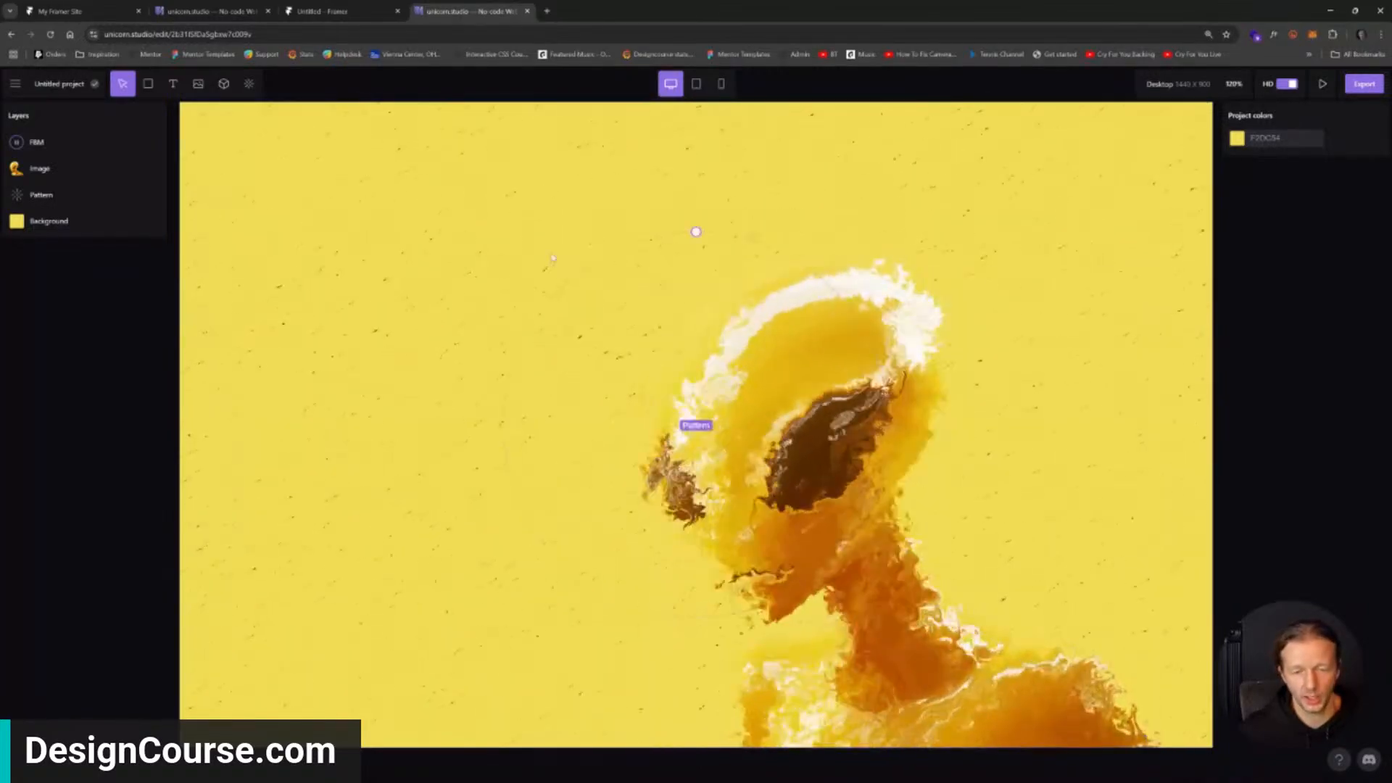
Open Framer in a new browser tab and open the third project, the yellow Artificial Intelligence page.
left_click(394, 37)
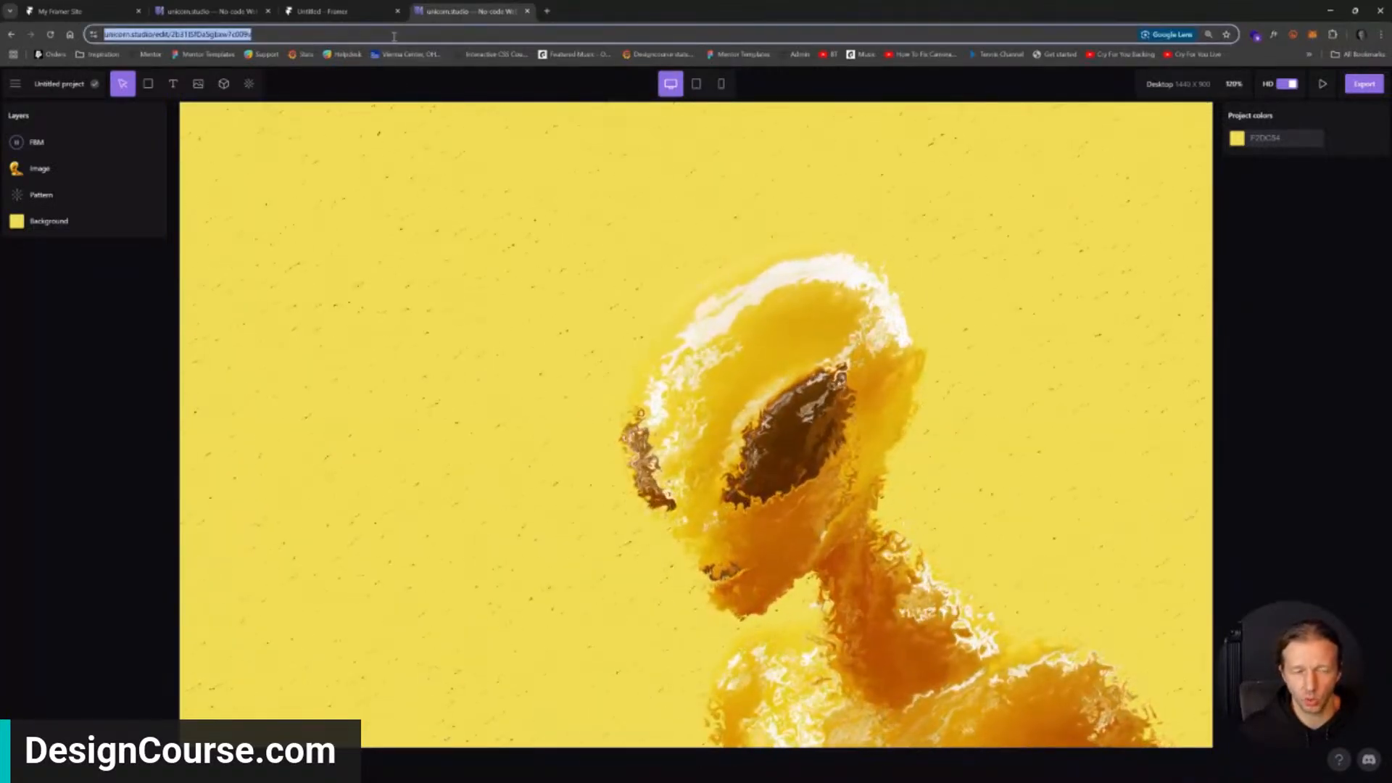
key("ctrl+t")
type("framer")
key("Return")
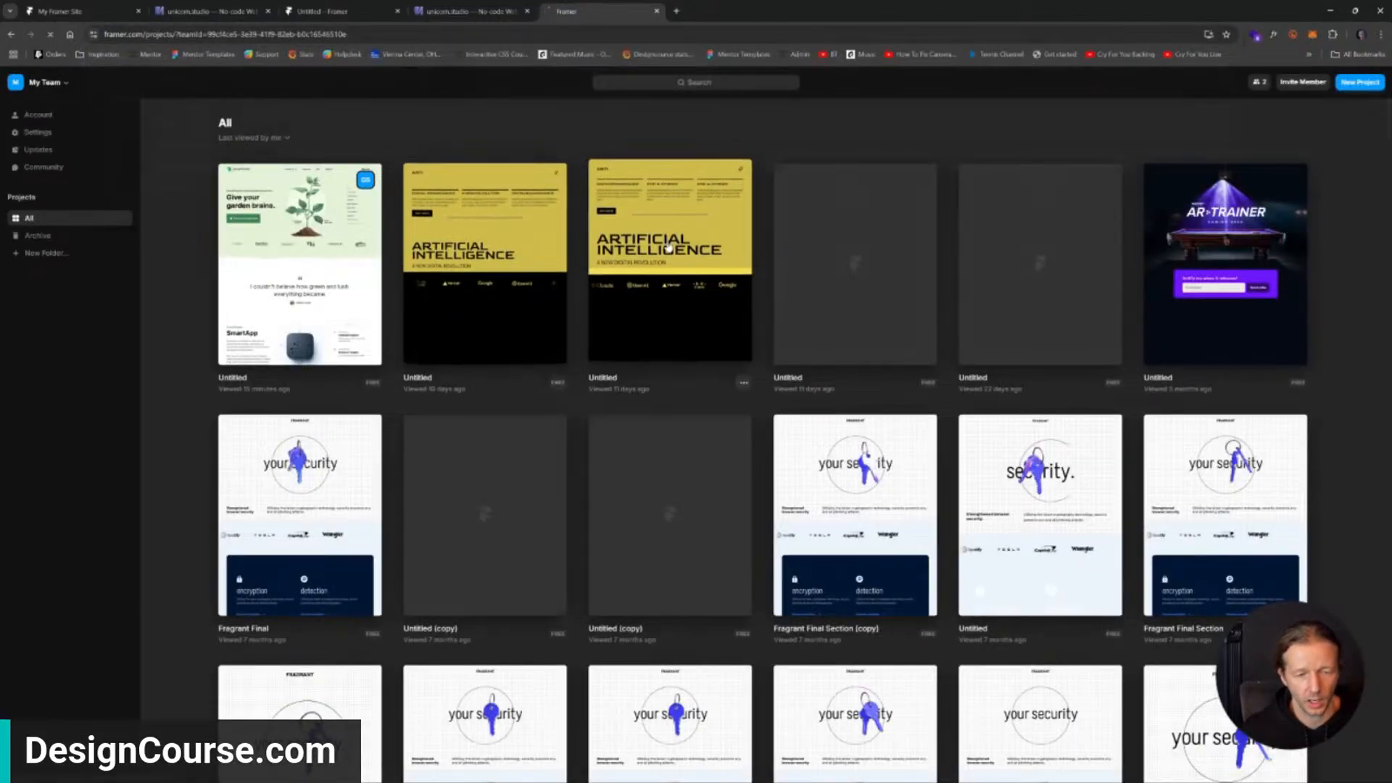
left_click(668, 249)
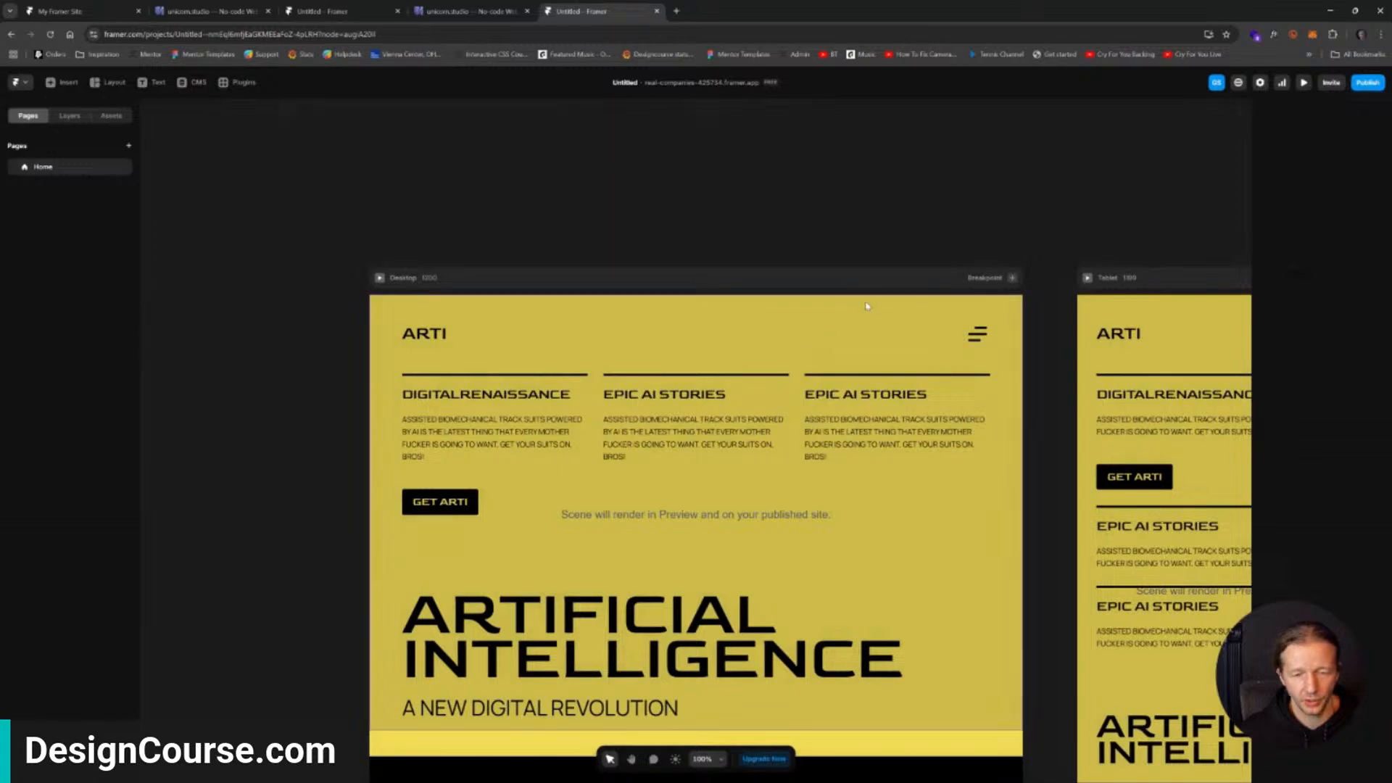
Preview the Artificial Intelligence page, widen the preview until the alien scene fits, and reload it to replay the entrance animation.
left_click(1299, 85)
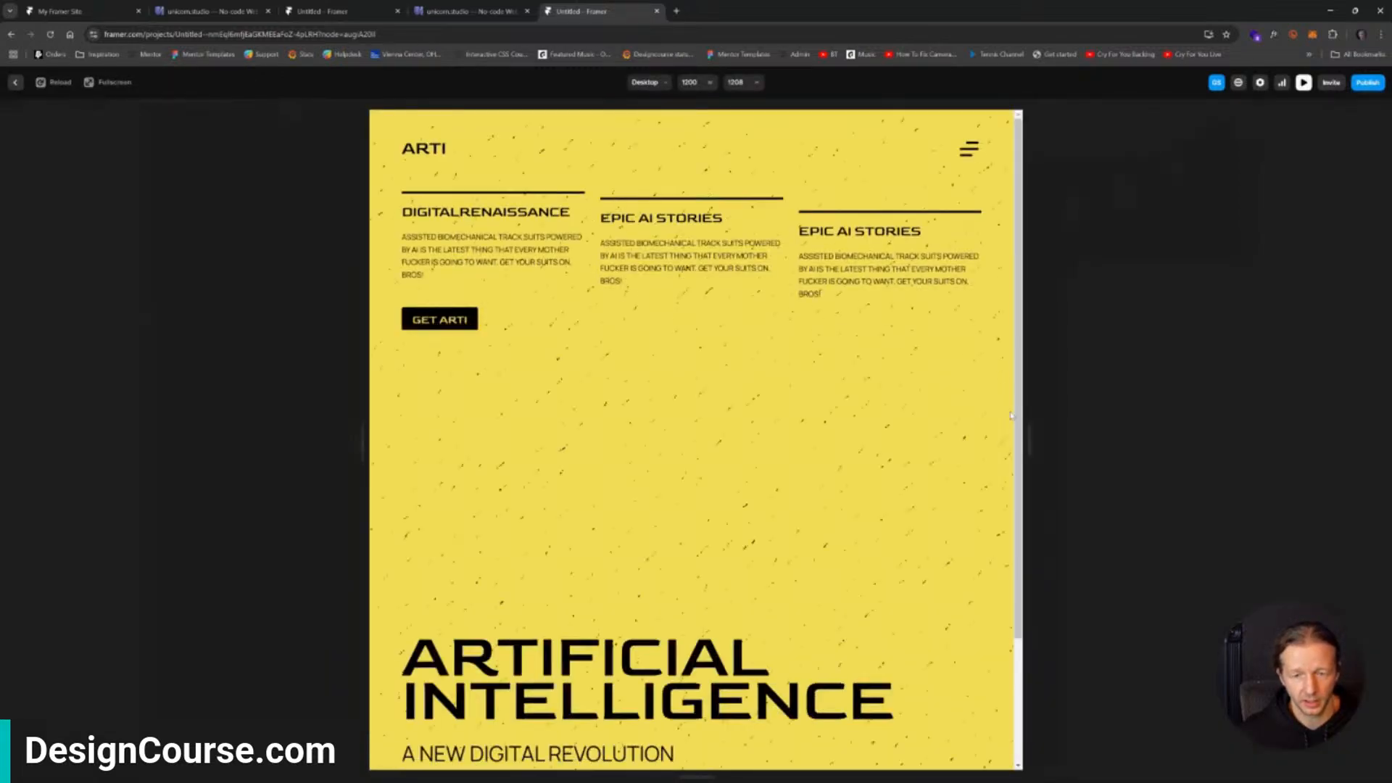
left_click_drag(1030, 435, 1211, 428)
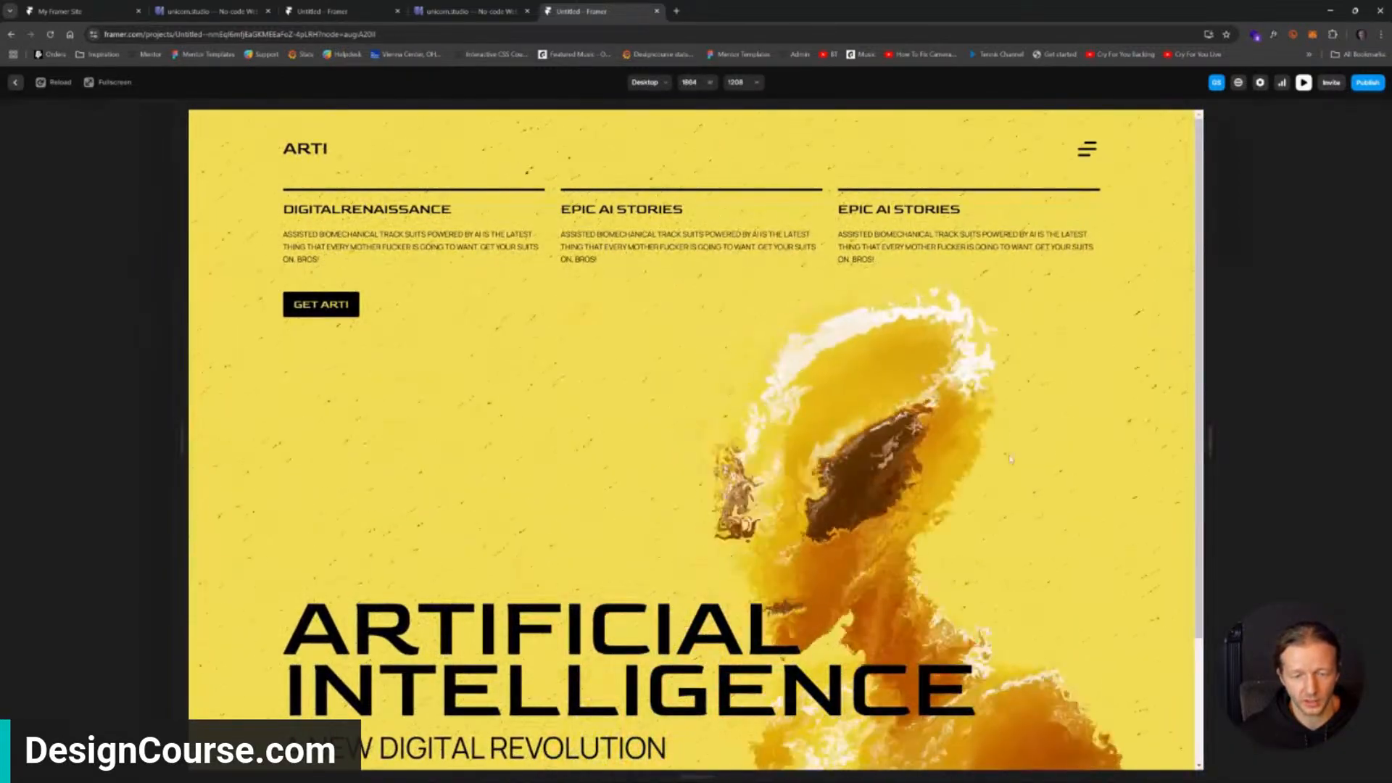
left_click(57, 82)
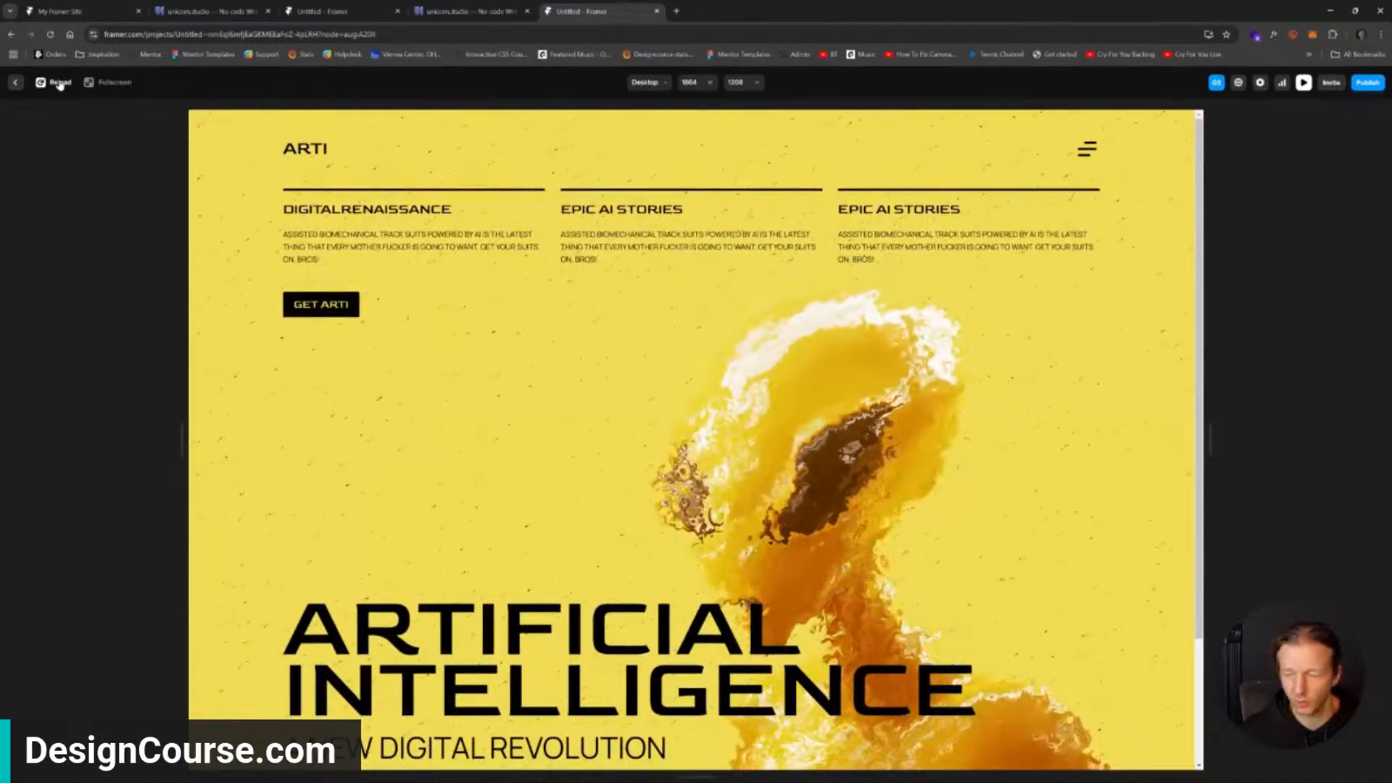
left_click(60, 83)
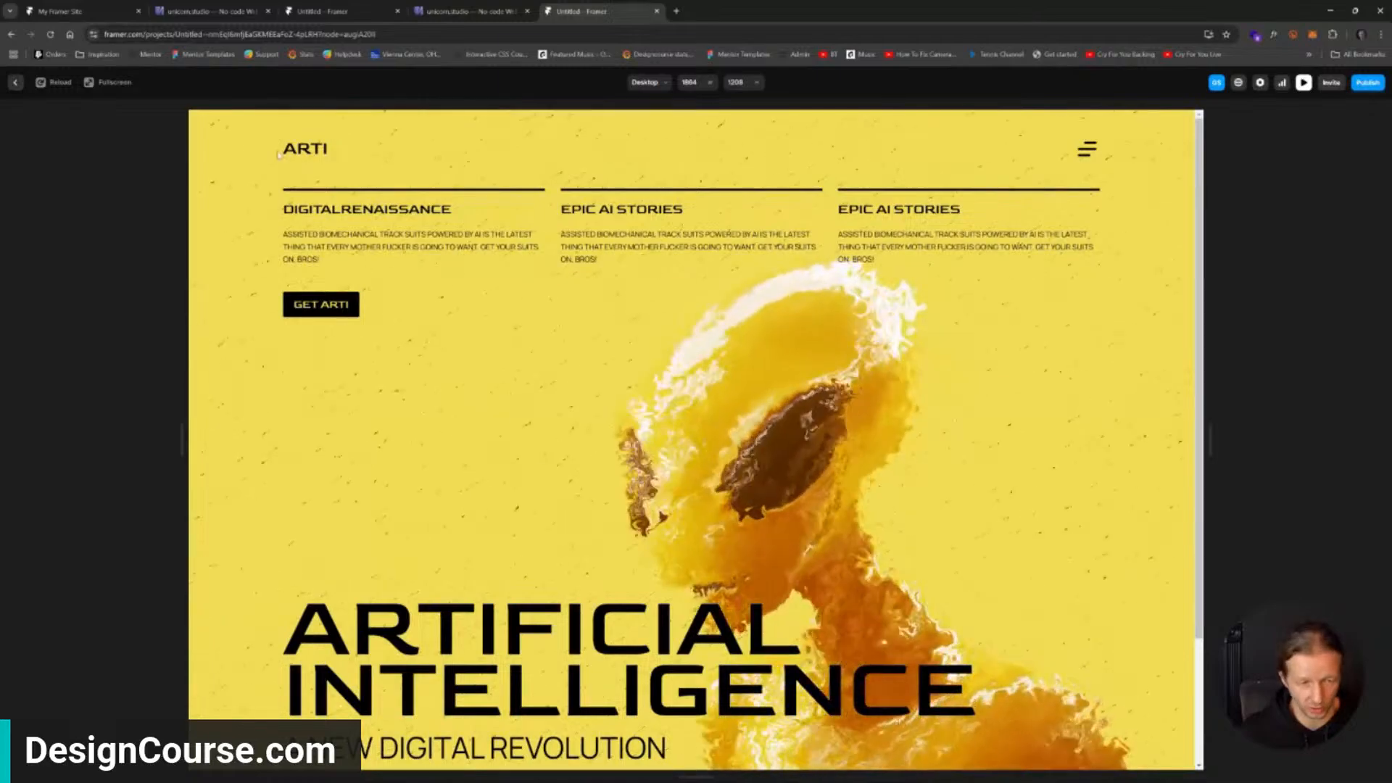
Examine how the alien scene behaves behind the hero text and logo strip in the preview, and return to the editor.
left_click_drag(237, 156, 663, 280)
left_click(663, 290)
scroll(664, 326, "down", 3)
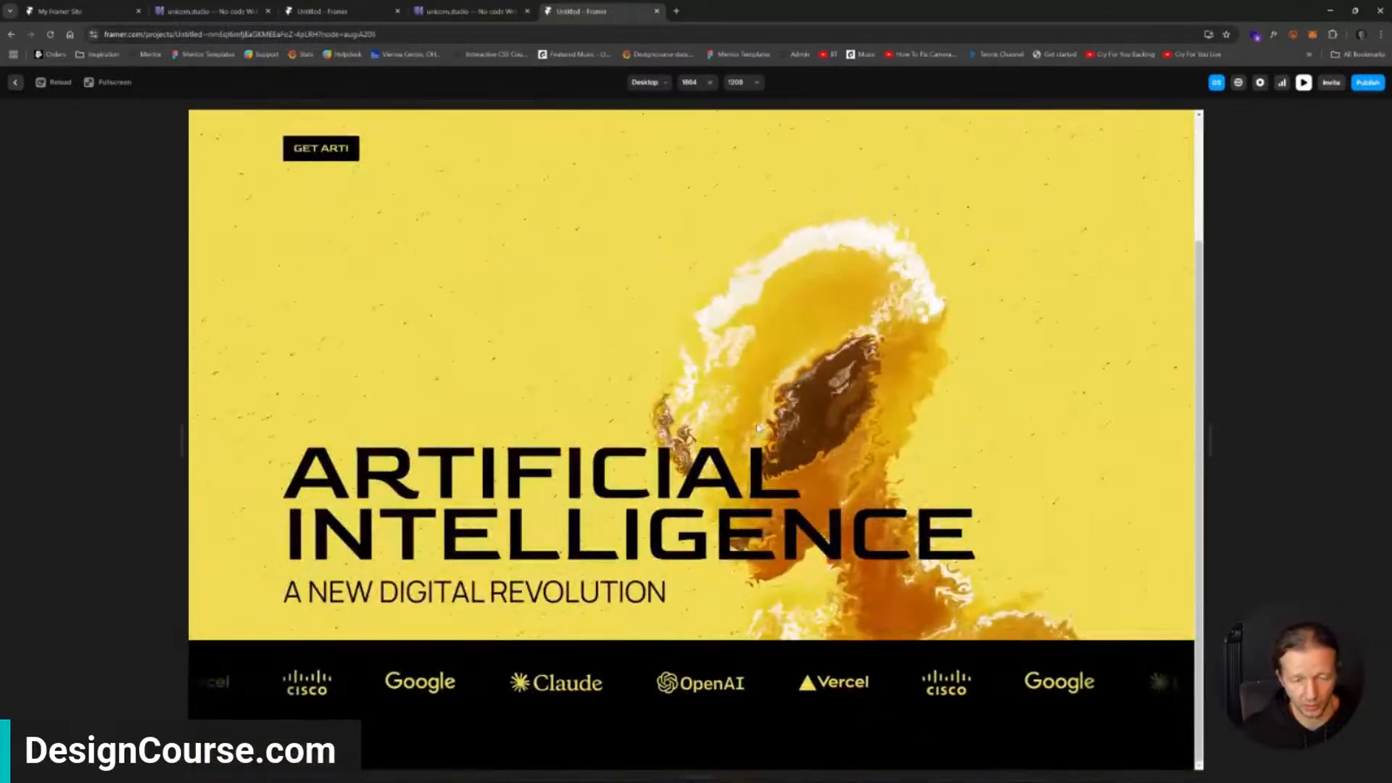
scroll(625, 338, "up", 5)
scroll(625, 338, "down", 5)
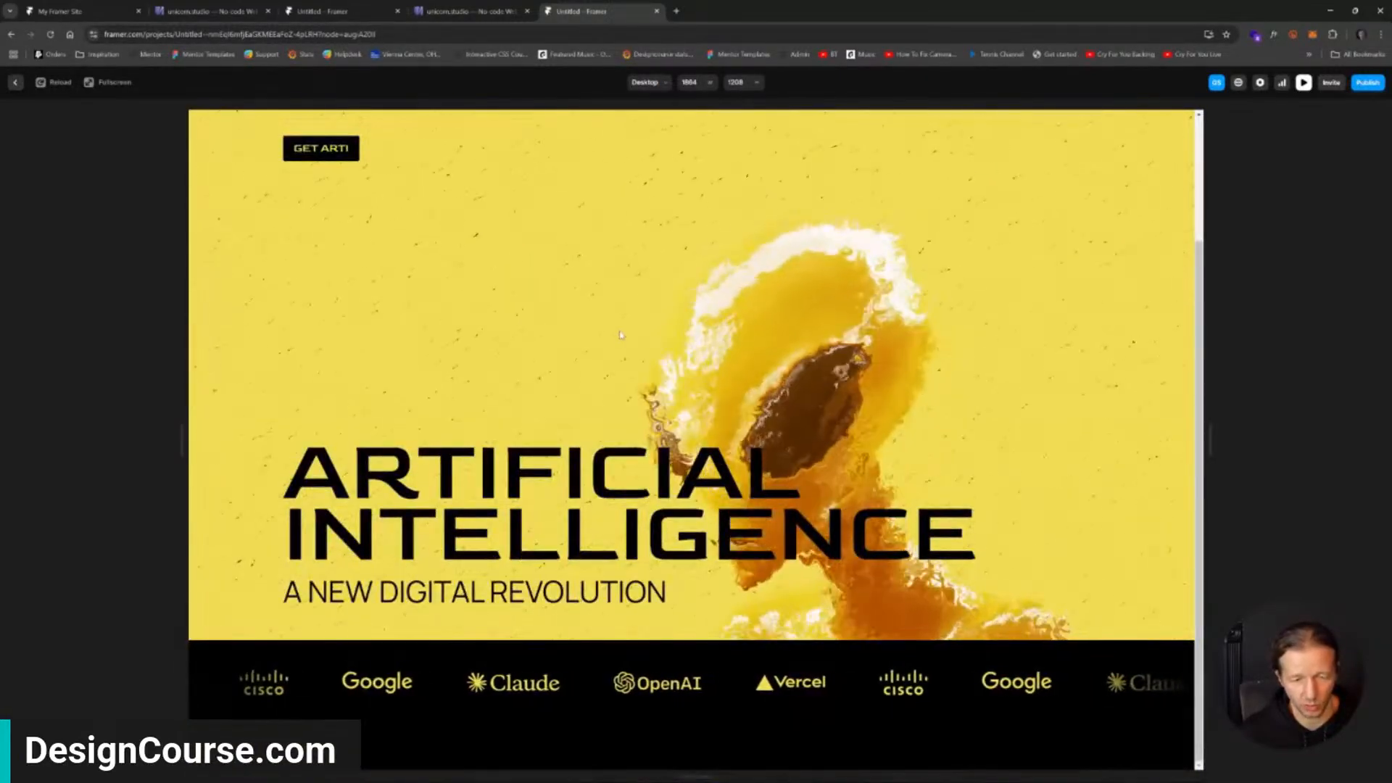
scroll(625, 339, "up", 1)
scroll(625, 339, "down", 1)
left_click(14, 82)
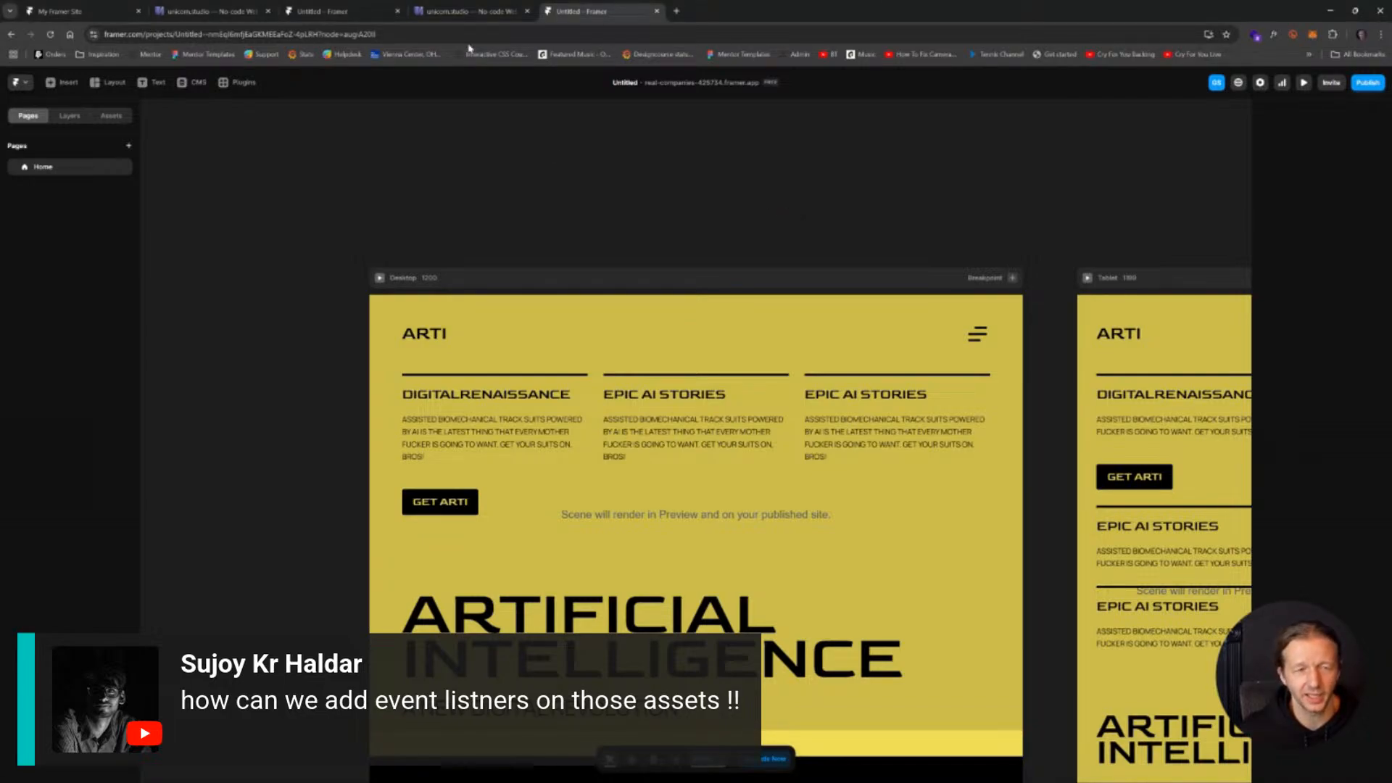
Switch back to unicorn.studio, open the "Copy of Roadto100KBG (2)" project from the dashboard, and preview its scene.
left_click(472, 11)
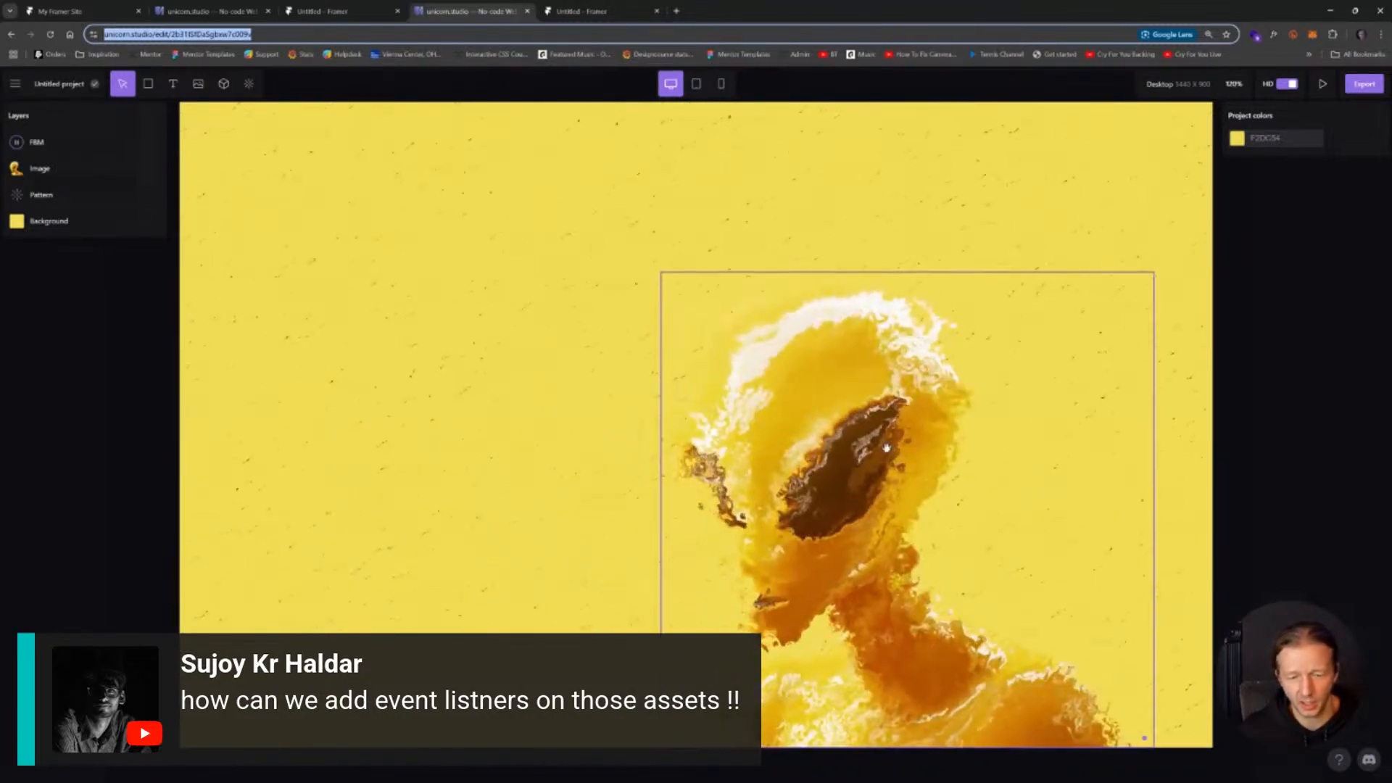
left_click(14, 85)
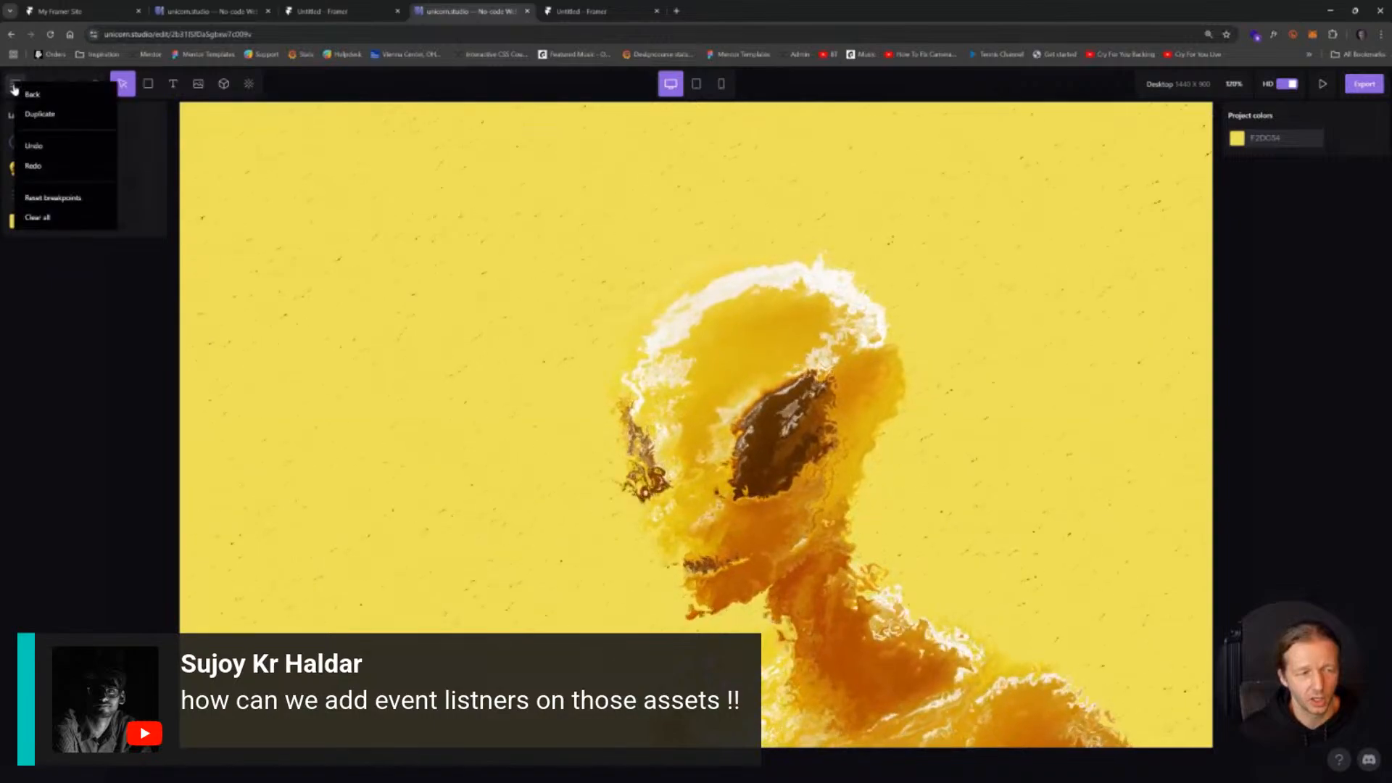
left_click(29, 94)
scroll(580, 435, "down", 4)
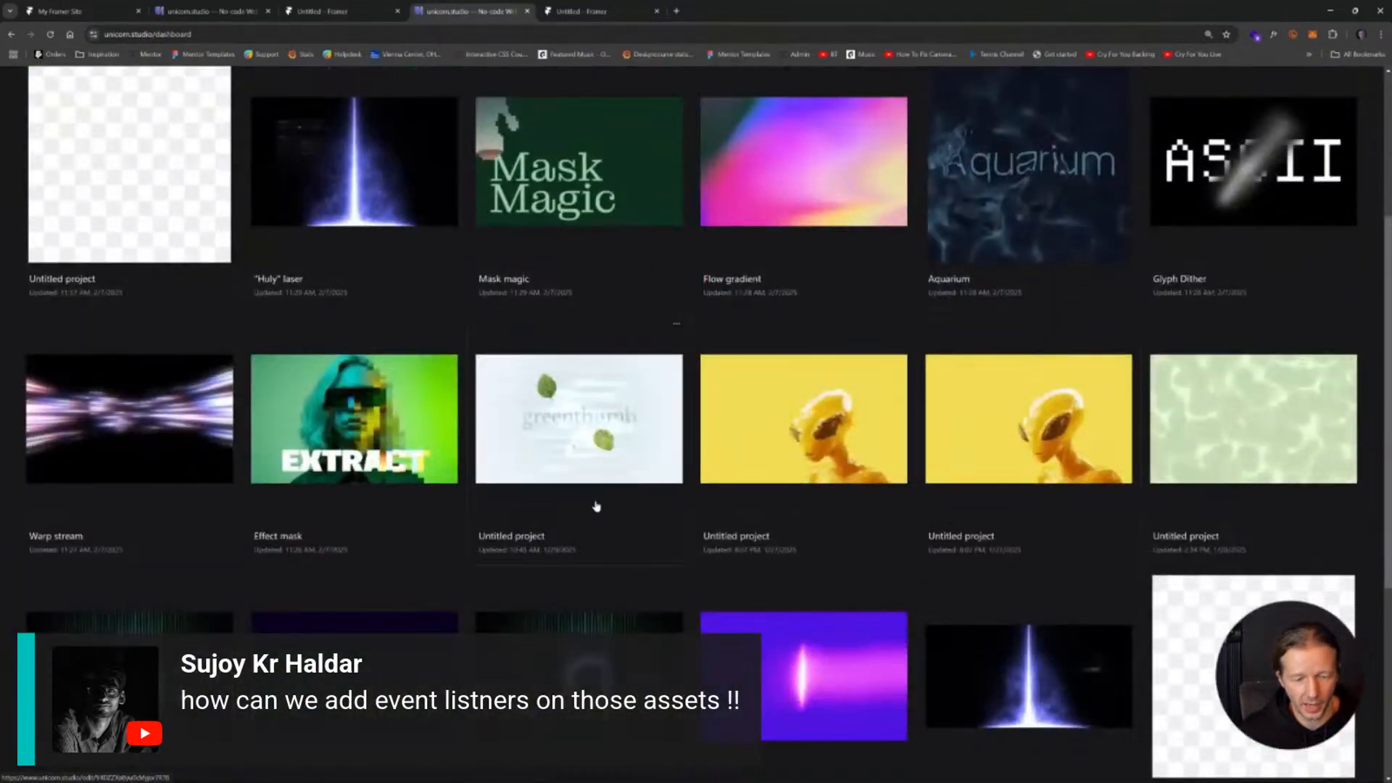
scroll(581, 501, "down", 3)
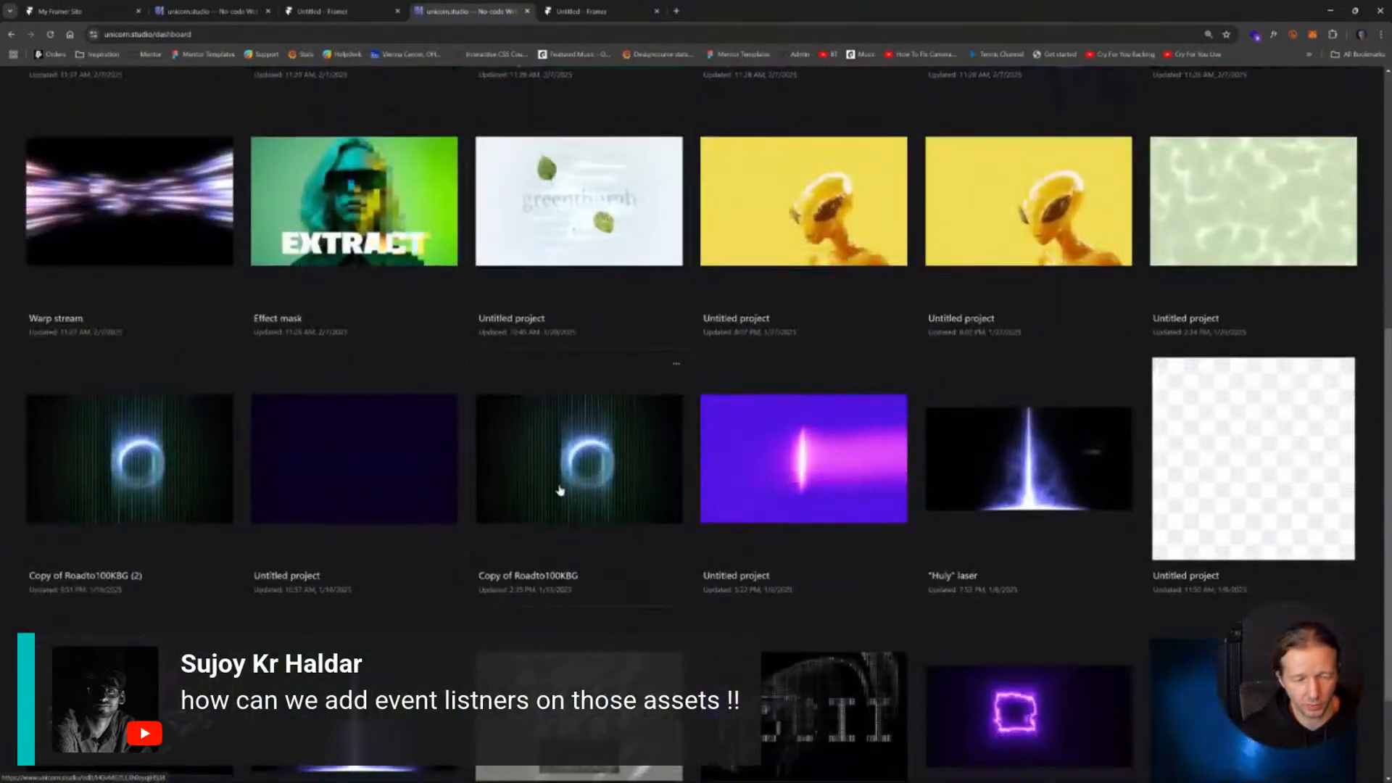
left_click(150, 467)
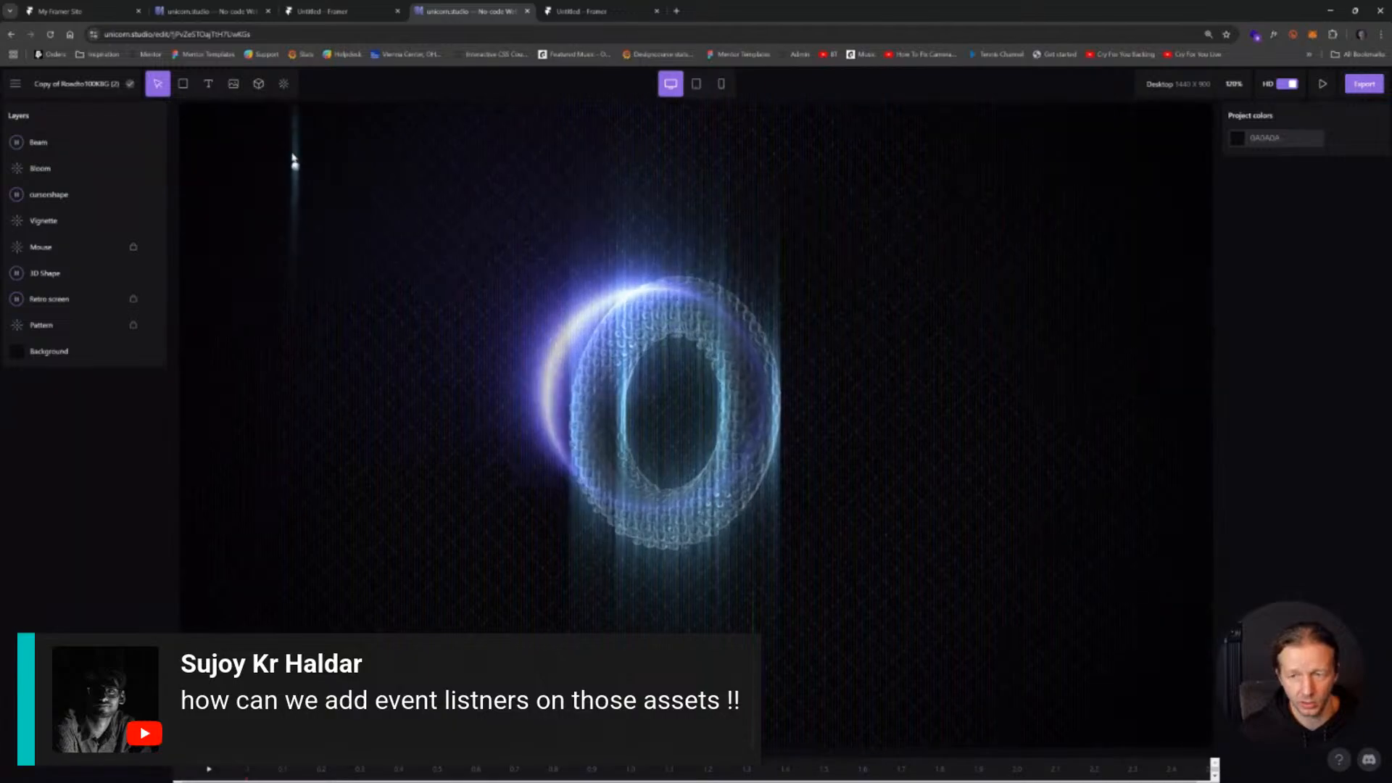
left_click(1323, 85)
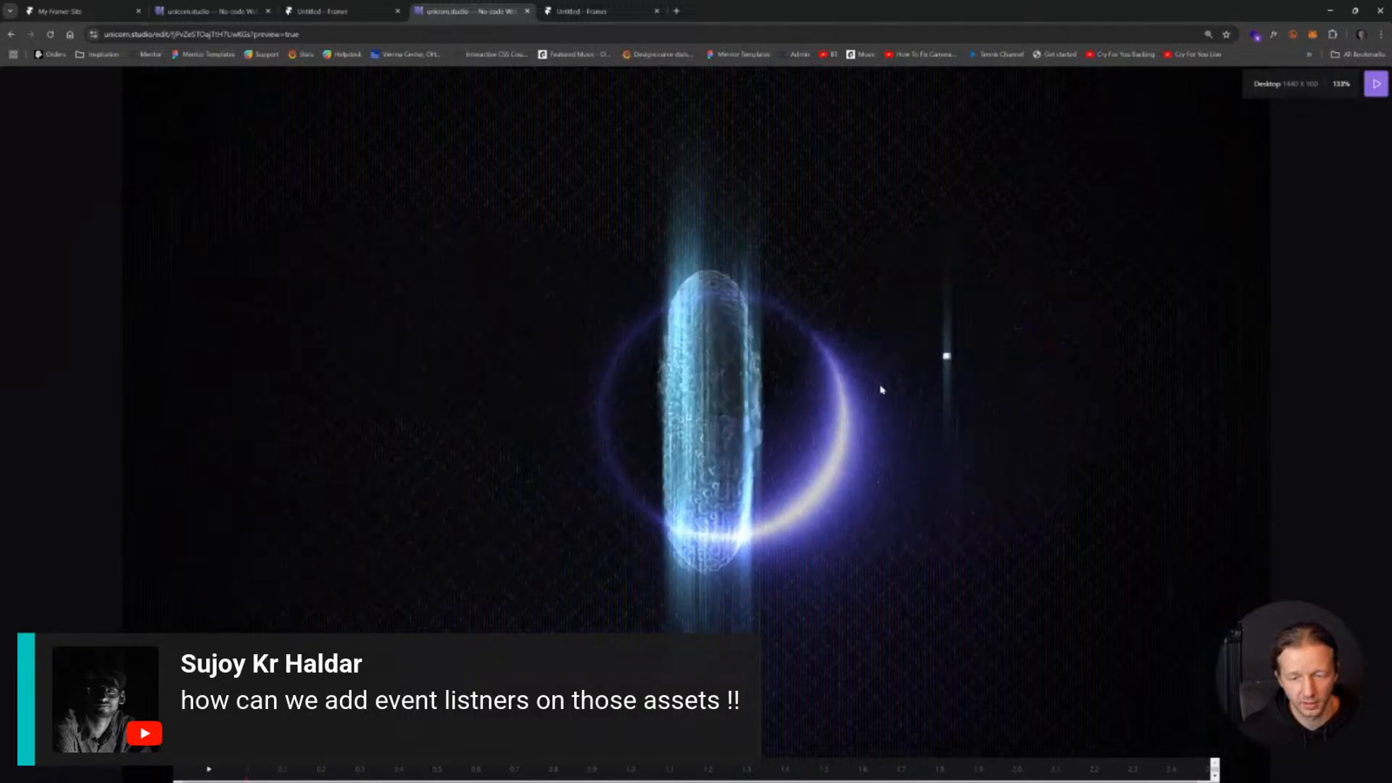
key("Escape")
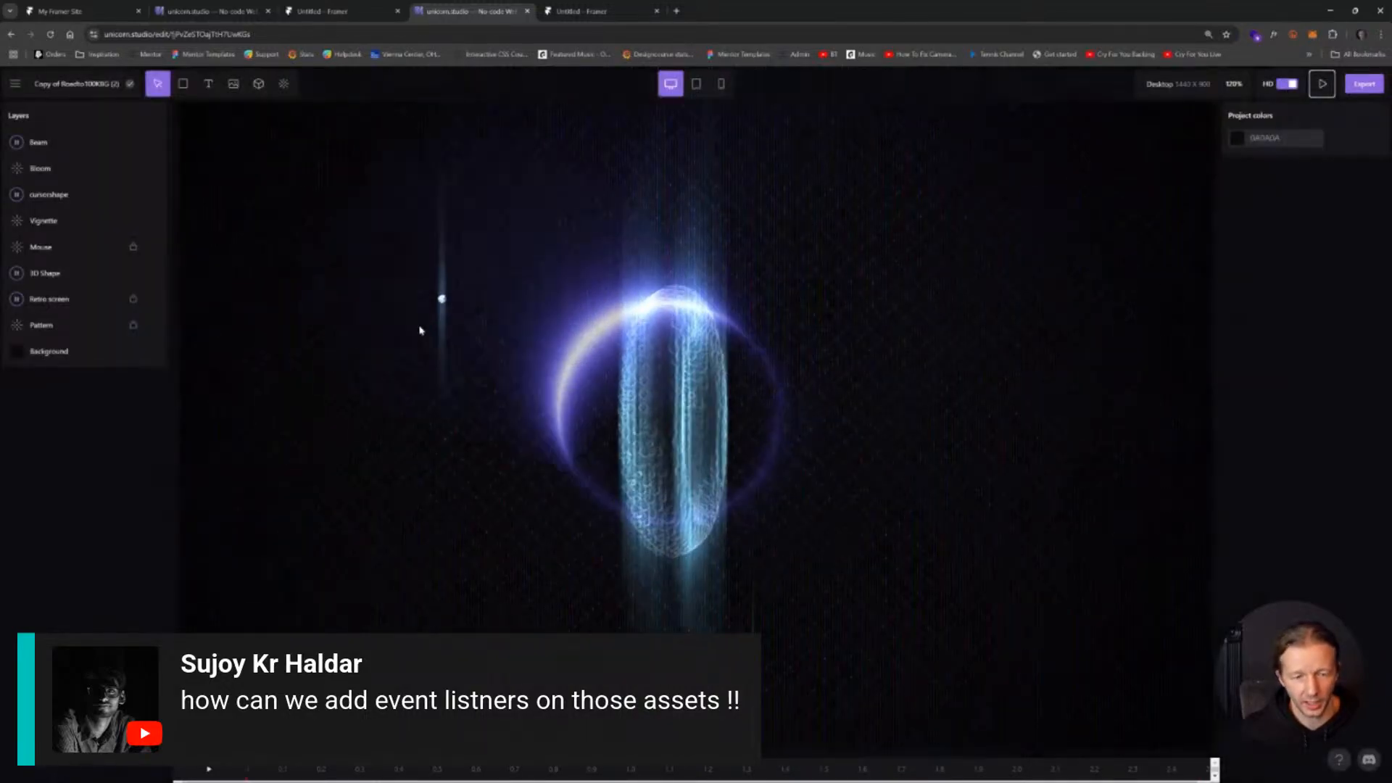
Select the 3D Shape layer and play its appear animations on the timeline.
left_click(51, 275)
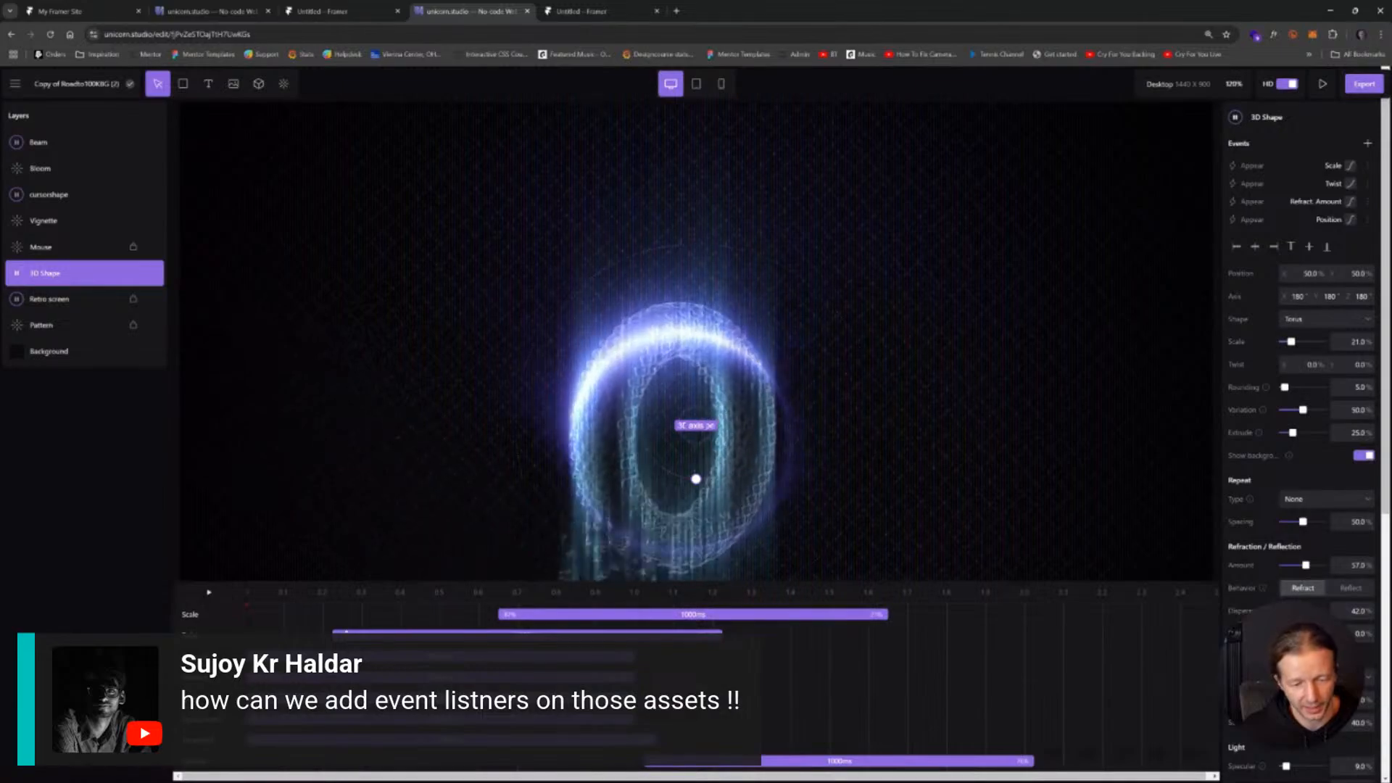
key("space")
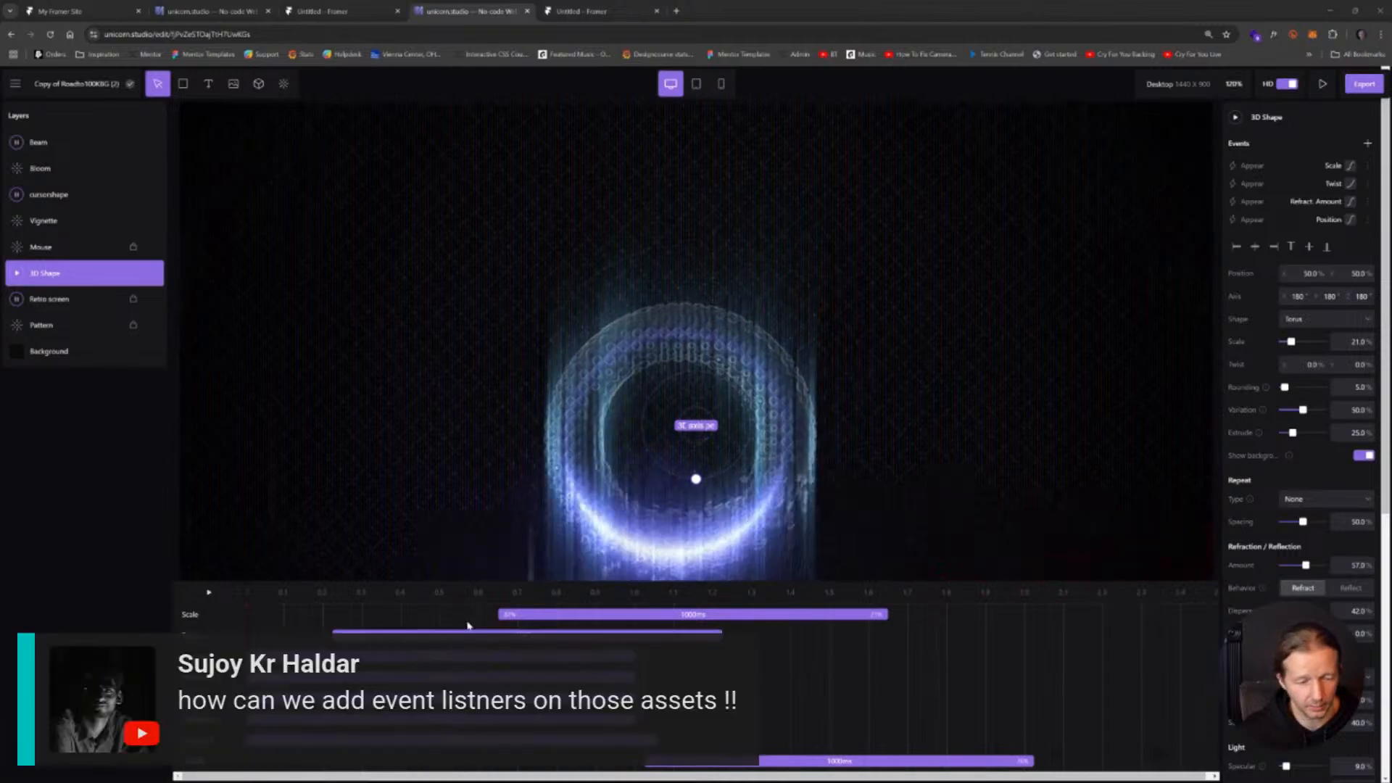
left_click(259, 605)
key("space")
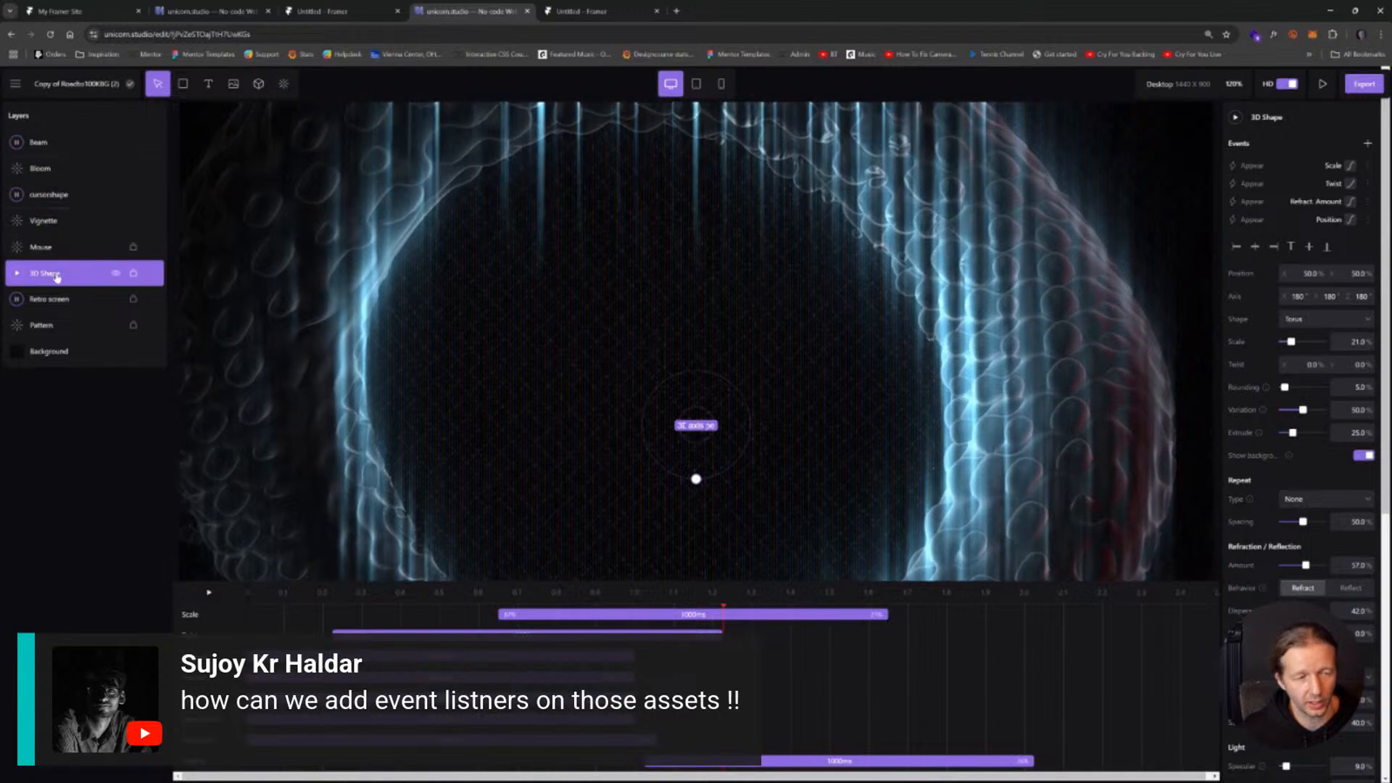
left_click(208, 592)
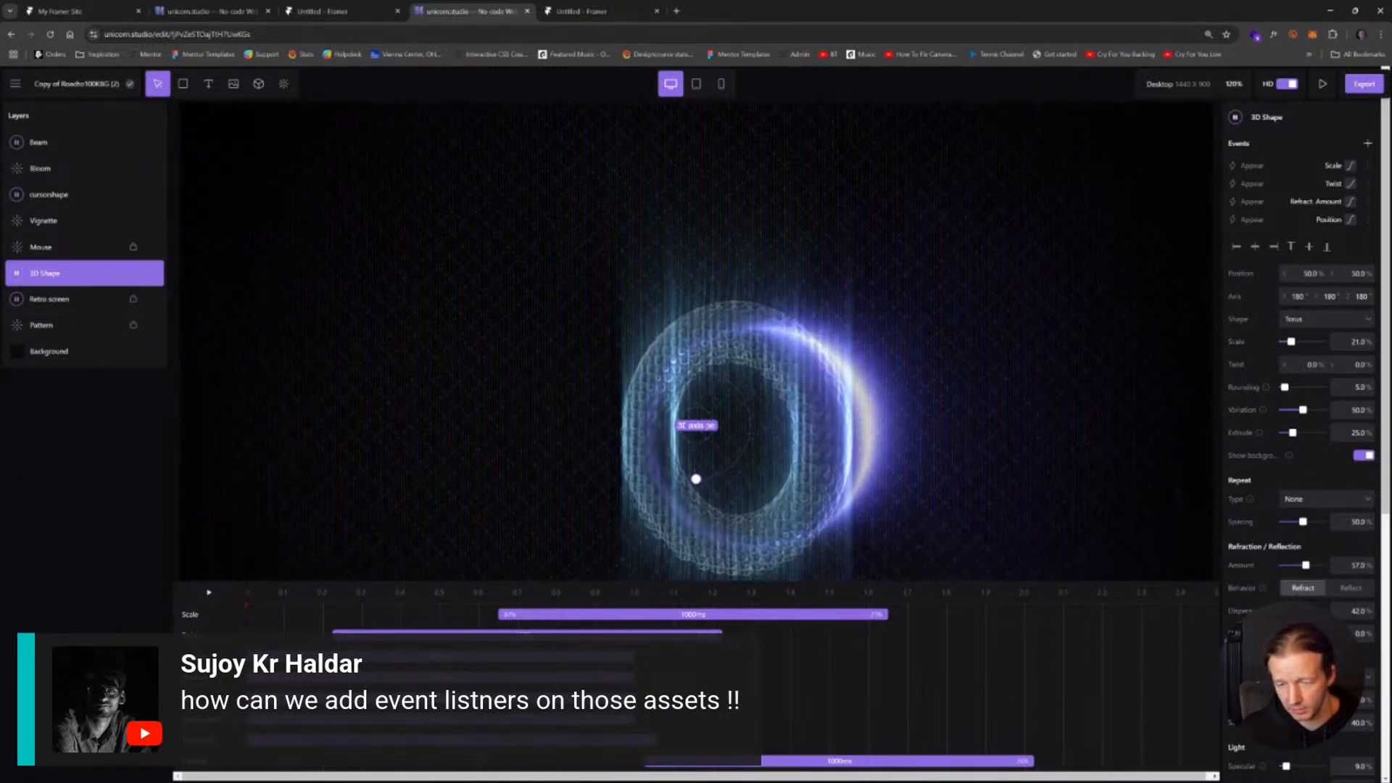
Examine the 3D Shape's surface, light, animation and interactivity settings, and replay its timeline animation.
scroll(1297, 362, "down", 5)
scroll(1297, 421, "up", 5)
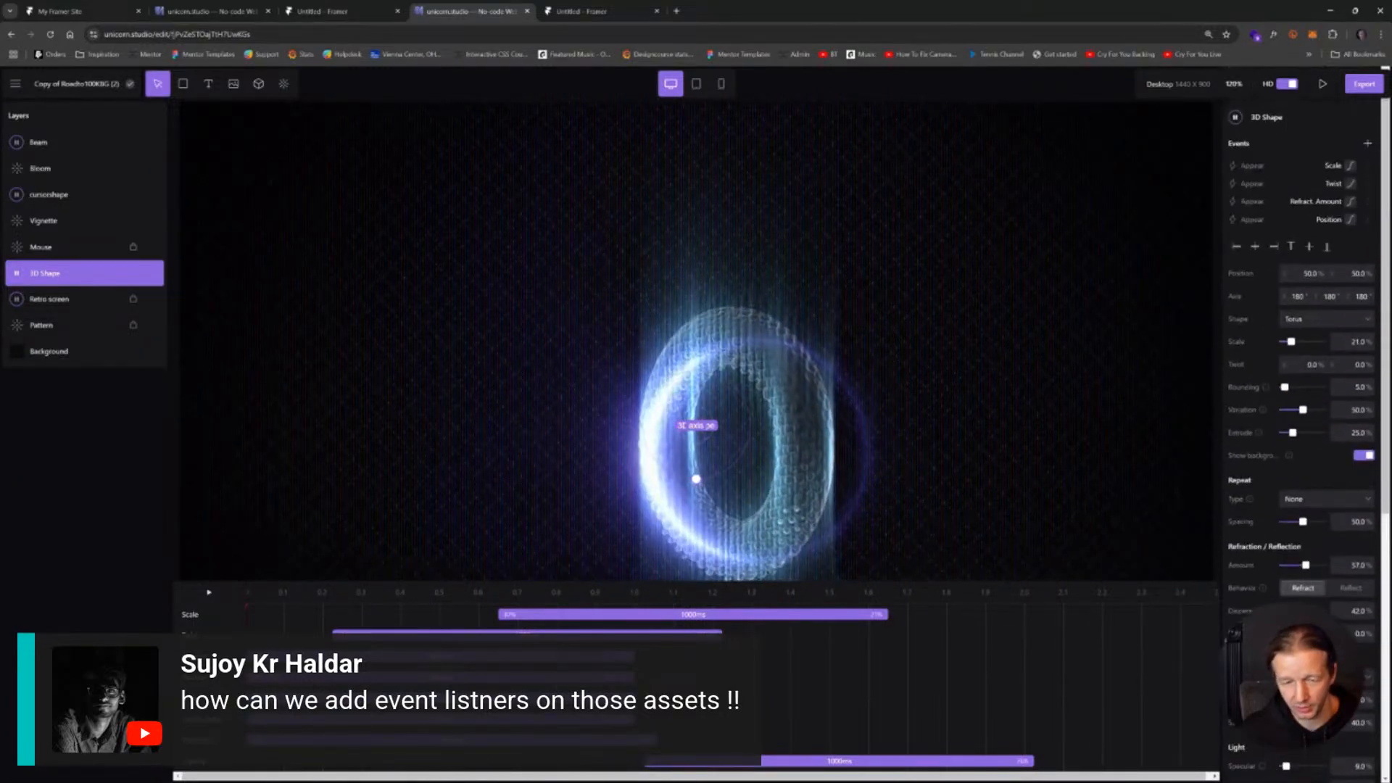
scroll(1305, 421, "down", 5)
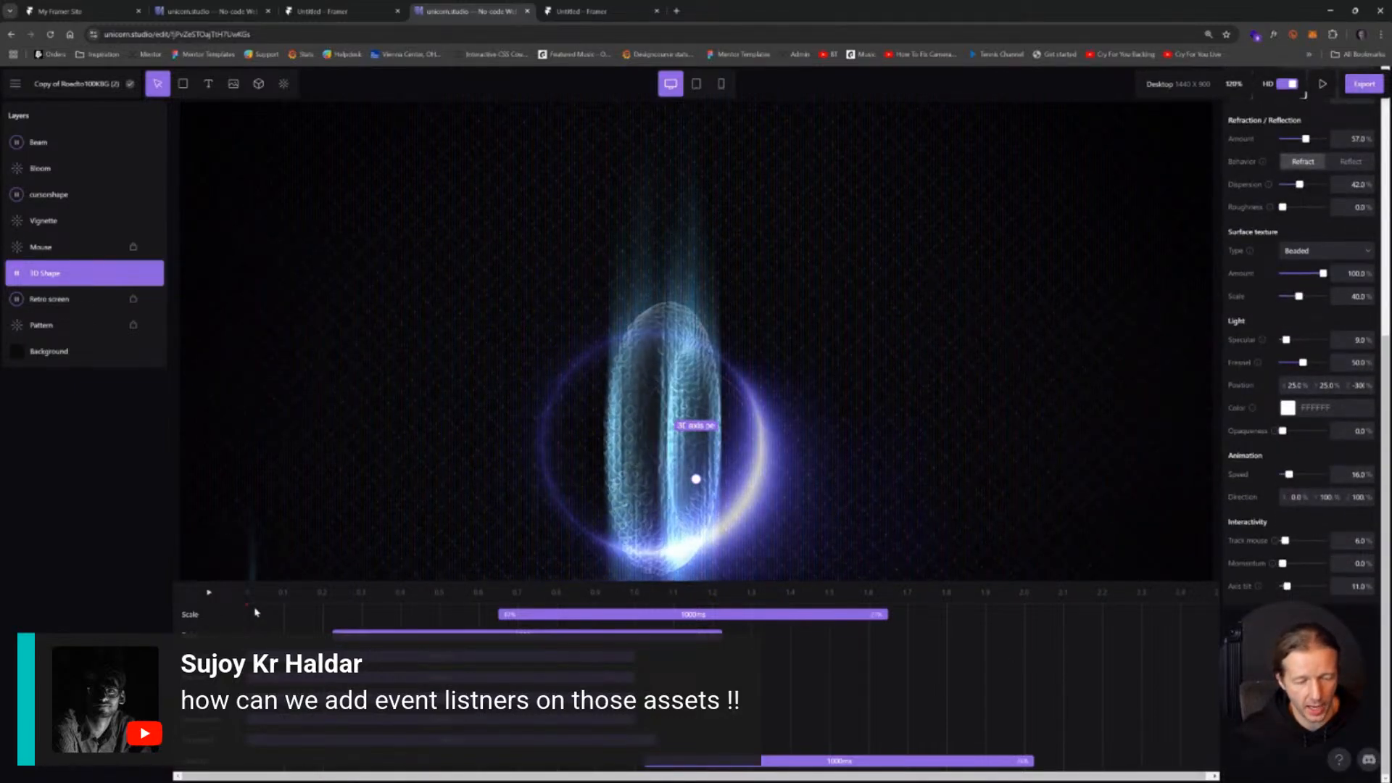
key("space")
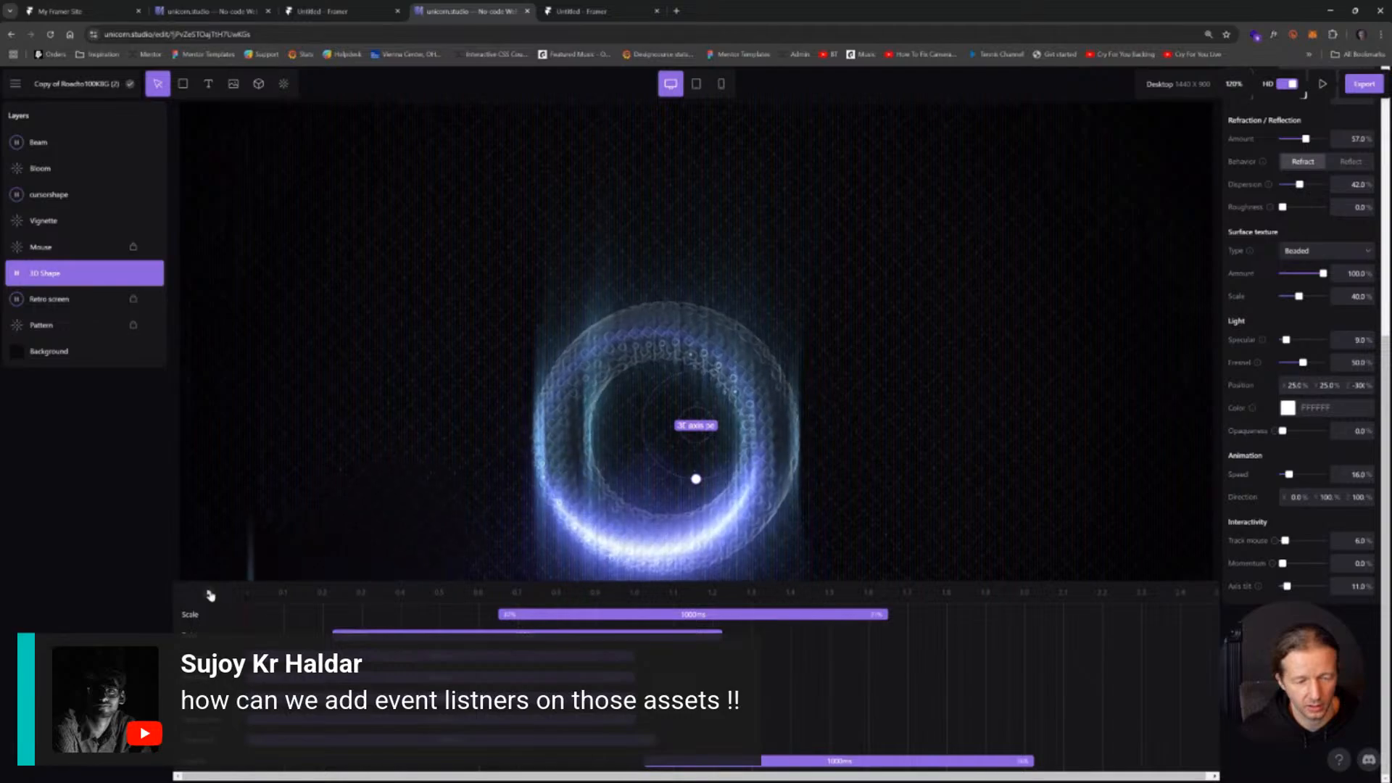
left_click(208, 592)
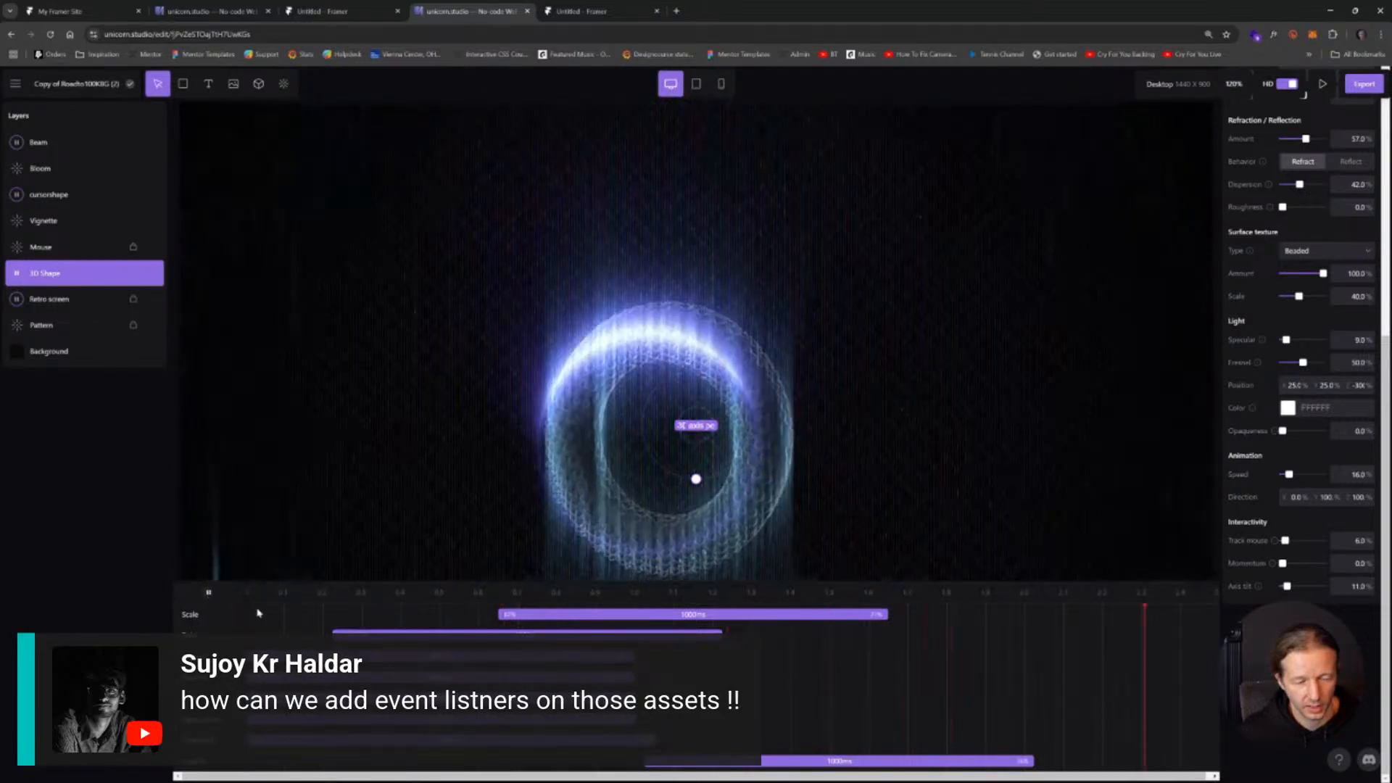